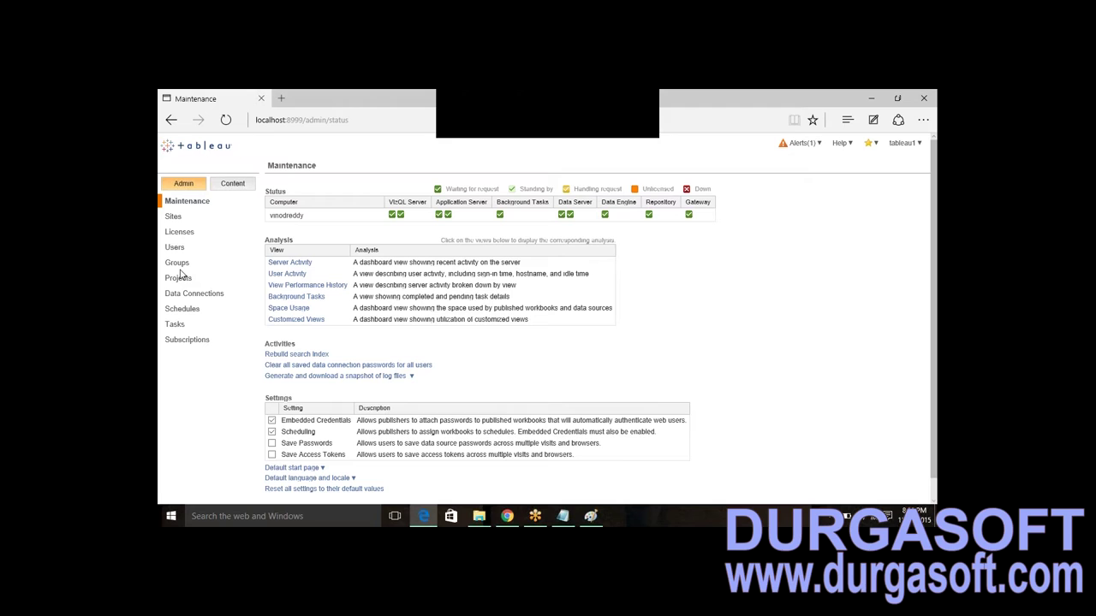
# - Review the Groups list (All Users with 5 members, sales with 2), then open Projects
pyautogui.click(178, 263)
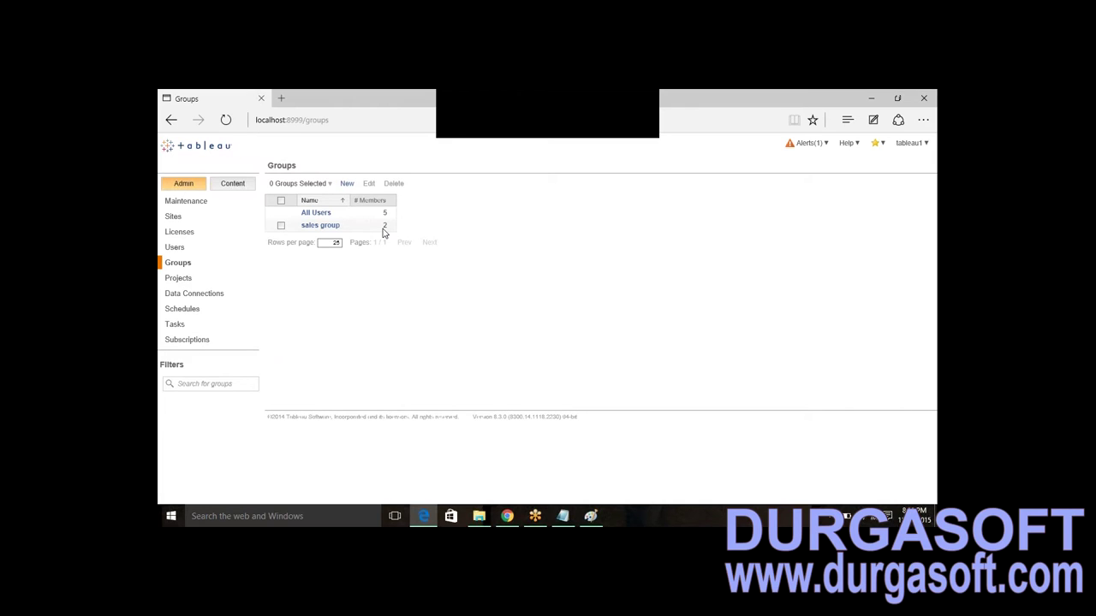
pyautogui.click(180, 282)
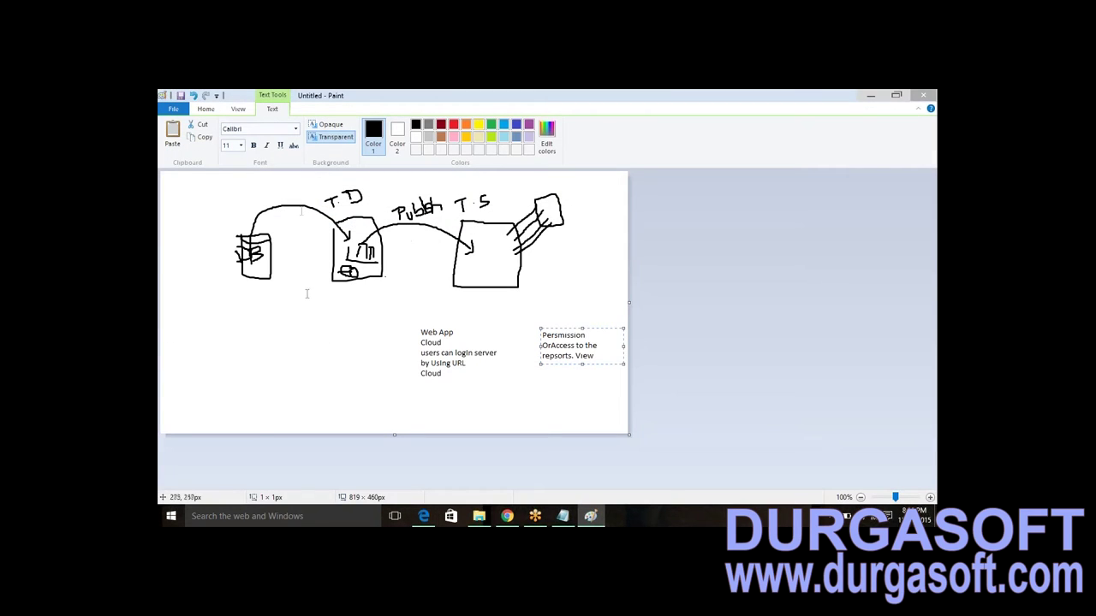
# - Discard the diagram without saving and place a text box on a new blank canvas
pyautogui.moveTo(538, 199)
pyautogui.mouseDown()
pyautogui.moveTo(255, 185)
pyautogui.moveTo(625, 366)
pyautogui.mouseUp()
pyautogui.click(173, 111)
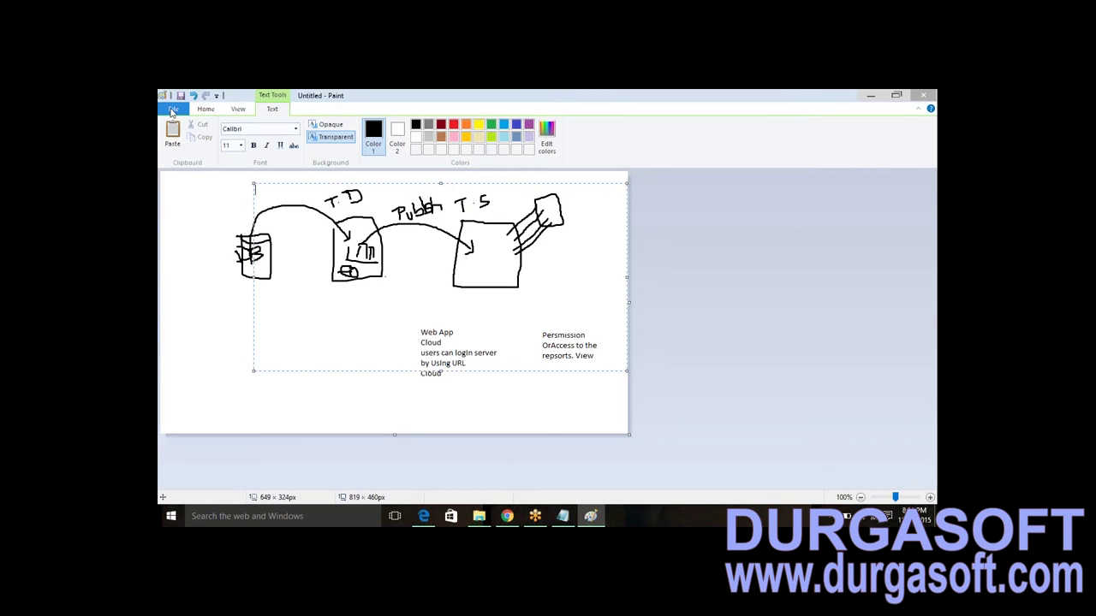
pyautogui.click(199, 130)
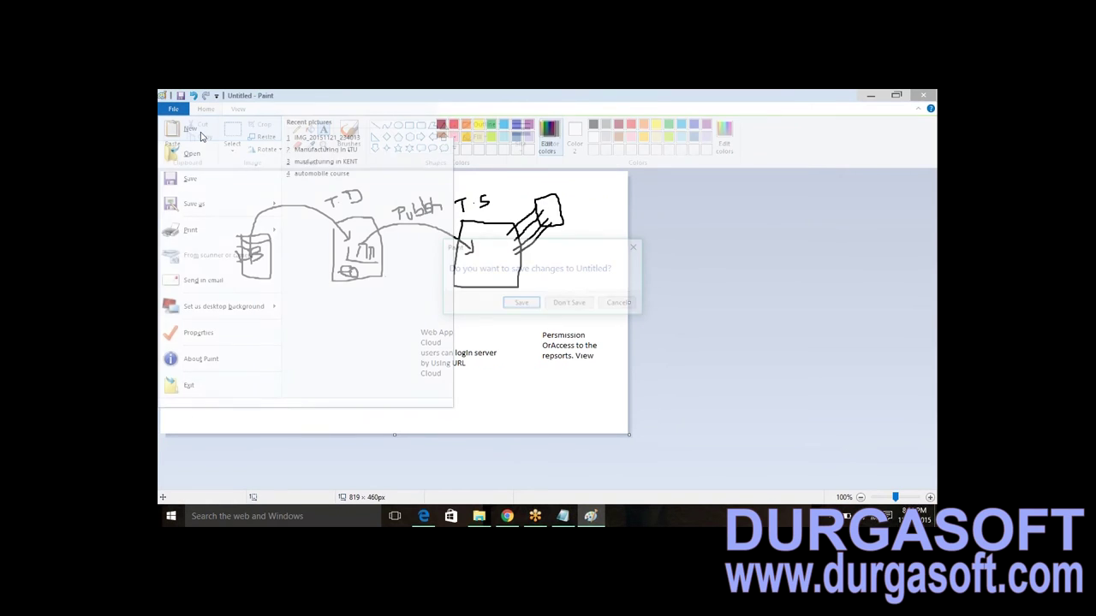
pyautogui.click(570, 303)
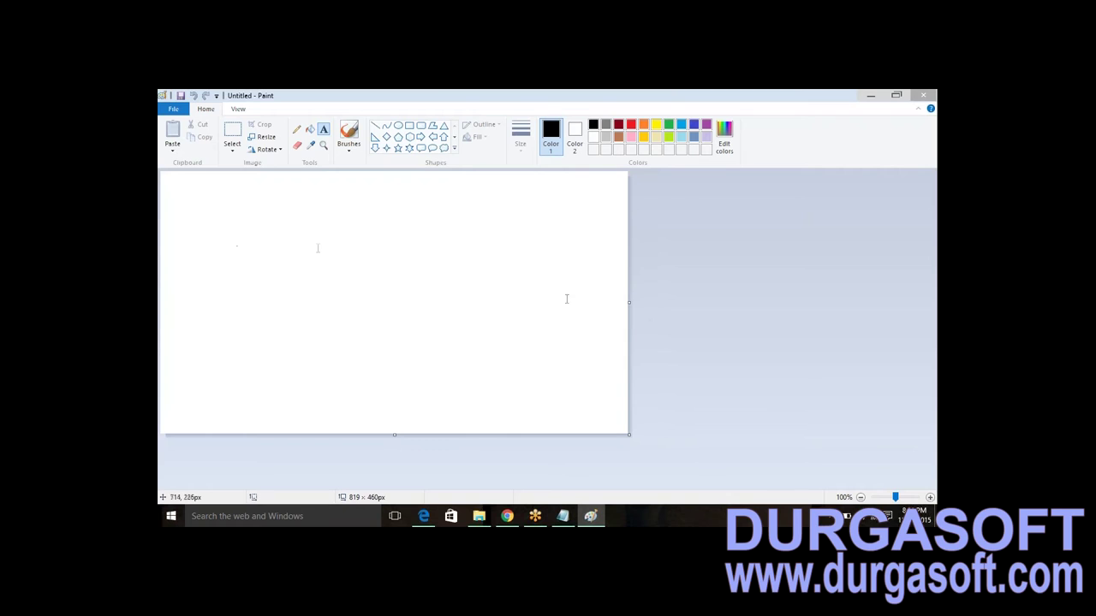
pyautogui.click(265, 245)
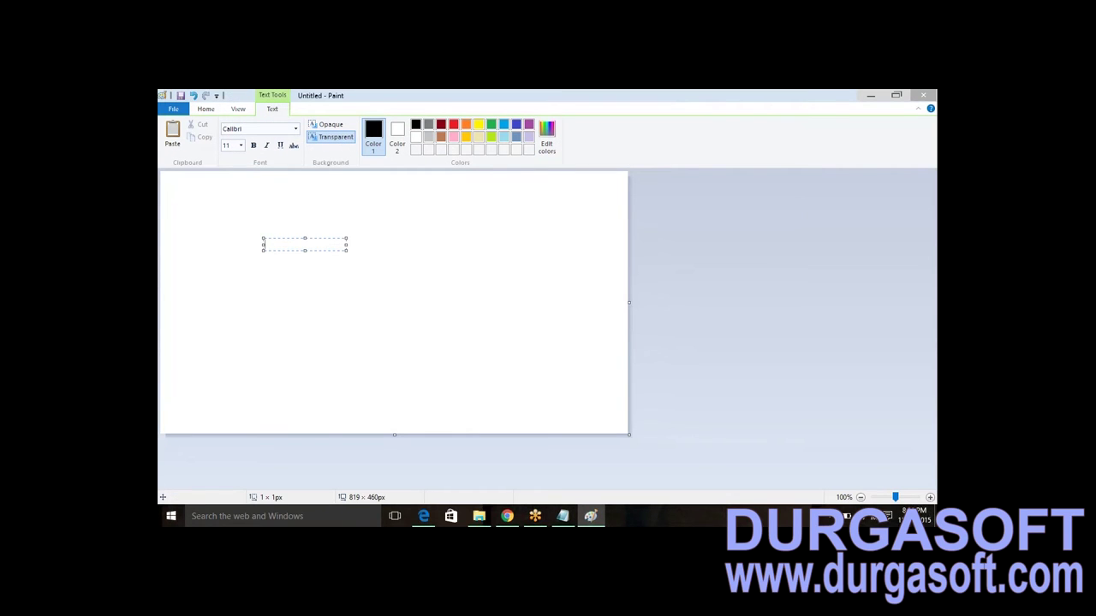
# - Type the note line 'PRoject-------->Workbooks-------->Views', correcting typos along the way
pyautogui.write('Publi')
pyautogui.press('BackSpace')
pyautogui.press('BackSpace')
pyautogui.press('BackSpace')
pyautogui.press('BackSpace')
pyautogui.write('Roject')
pyautogui.write('_')
pyautogui.press('BackSpace')
pyautogui.write('--------')
pyautogui.write('>')
pyautogui.write('Work')
pyautogui.write('books')
pyautogui.write('-------->V')
pyautogui.write('iew')
pyautogui.write('s')
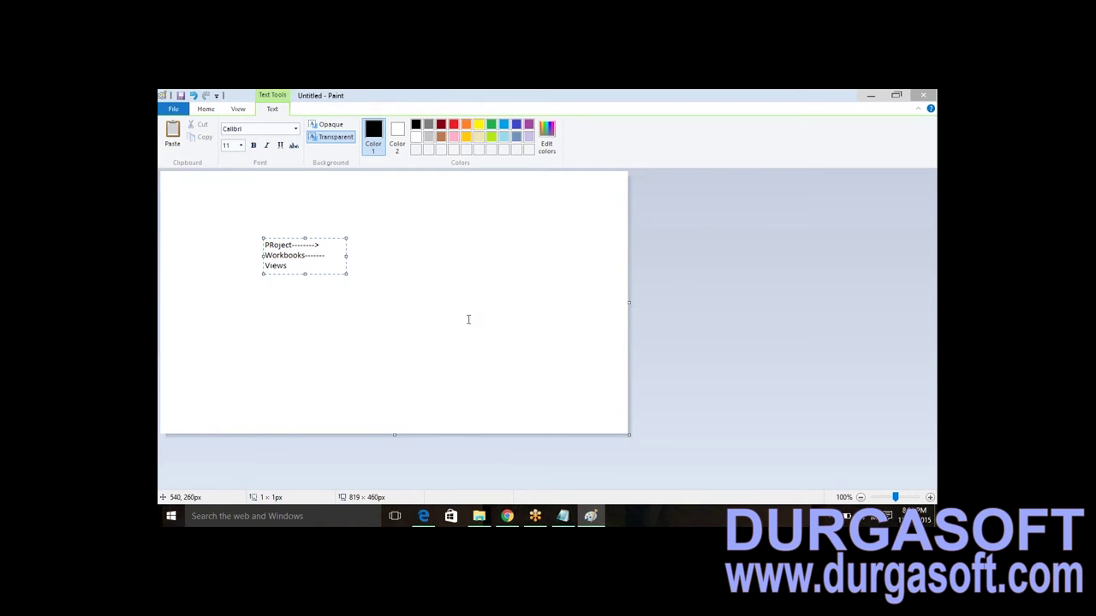
# - Add 'Sales Pro,' and 'revuine, budget' lines after PRoject, then return to Tableau's Projects page
pyautogui.click(323, 244)
pyautogui.write('Sales ')
pyautogui.write('Pro,')
pyautogui.press('Return')
pyautogui.write('Revu')
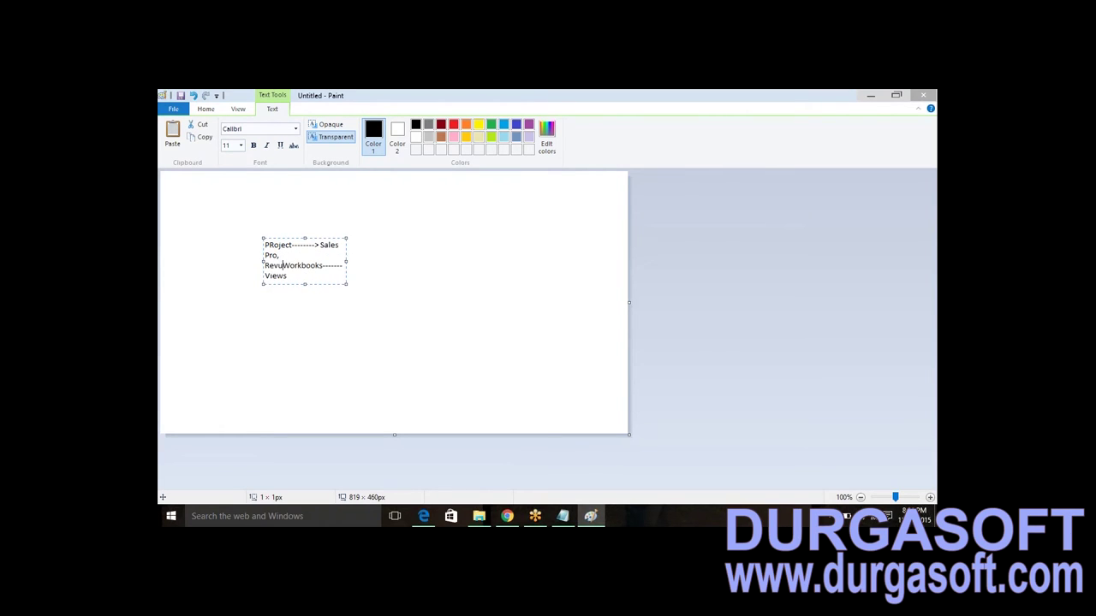
pyautogui.press('BackSpace')
pyautogui.press('BackSpace')
pyautogui.press('BackSpace')
pyautogui.press('BackSpace')
pyautogui.press('BackSpace')
pyautogui.press('Return')
pyautogui.write('revui')
pyautogui.write('ne, budget')
pyautogui.press('Return')
pyautogui.write('Pr')
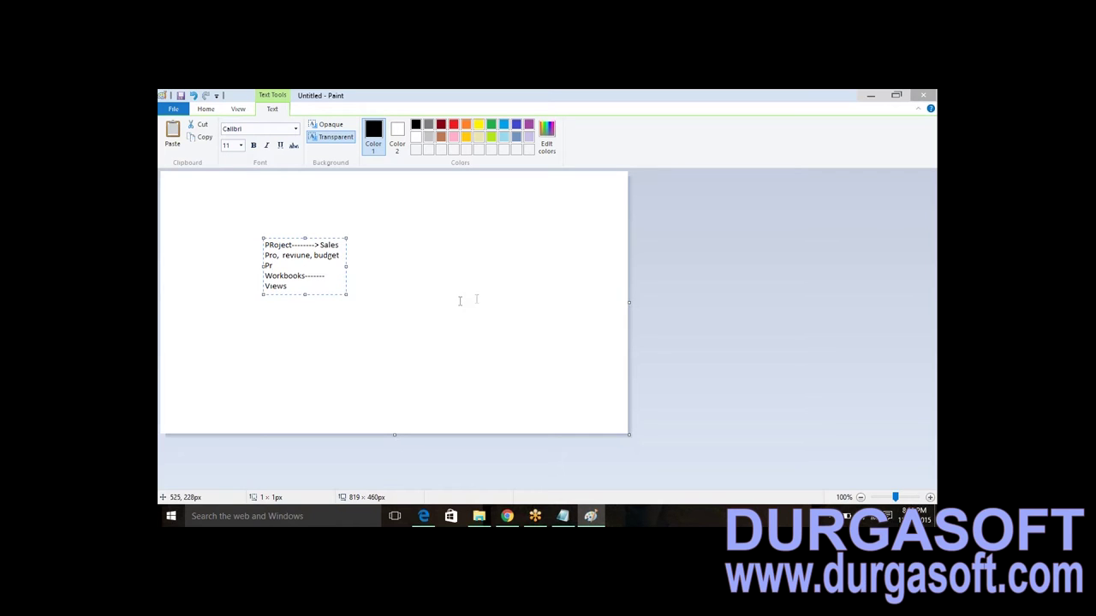
pyautogui.click(870, 95)
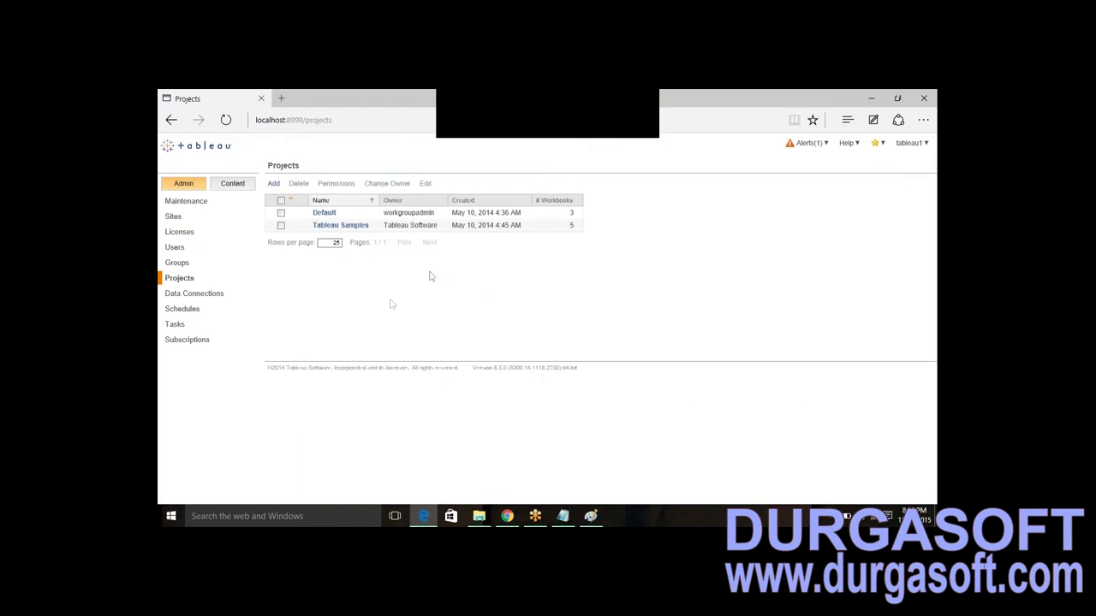
# - Show the Data Connections list with Book2, Finance, Sales and Science
pyautogui.click(193, 294)
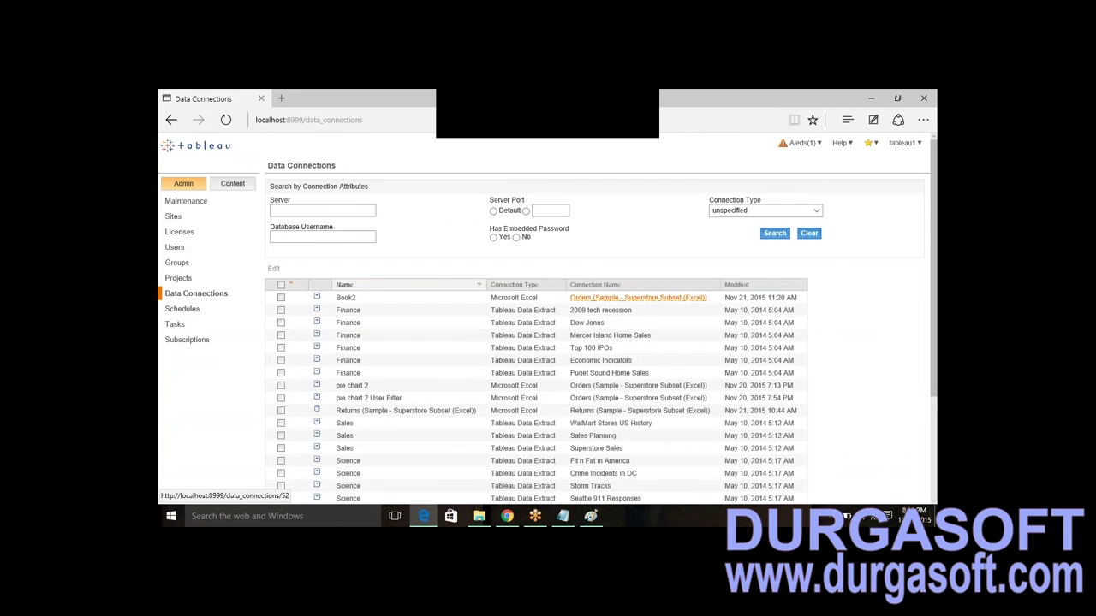
# - Highlight Finance, Tableau Data Extract and 2009 tech recession entries, then view the Schedules list
pyautogui.moveTo(554, 297); pyautogui.dragTo(498, 300)
pyautogui.moveTo(368, 313); pyautogui.dragTo(339, 314)
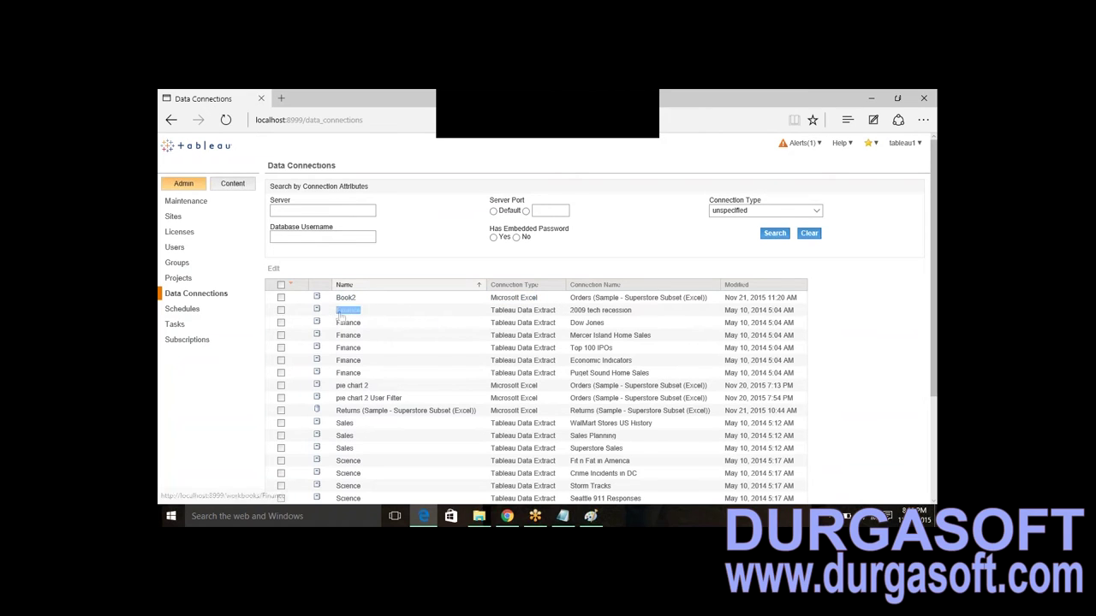
pyautogui.moveTo(558, 313); pyautogui.dragTo(491, 314)
pyautogui.moveTo(660, 315); pyautogui.dragTo(626, 240)
pyautogui.click(188, 312)
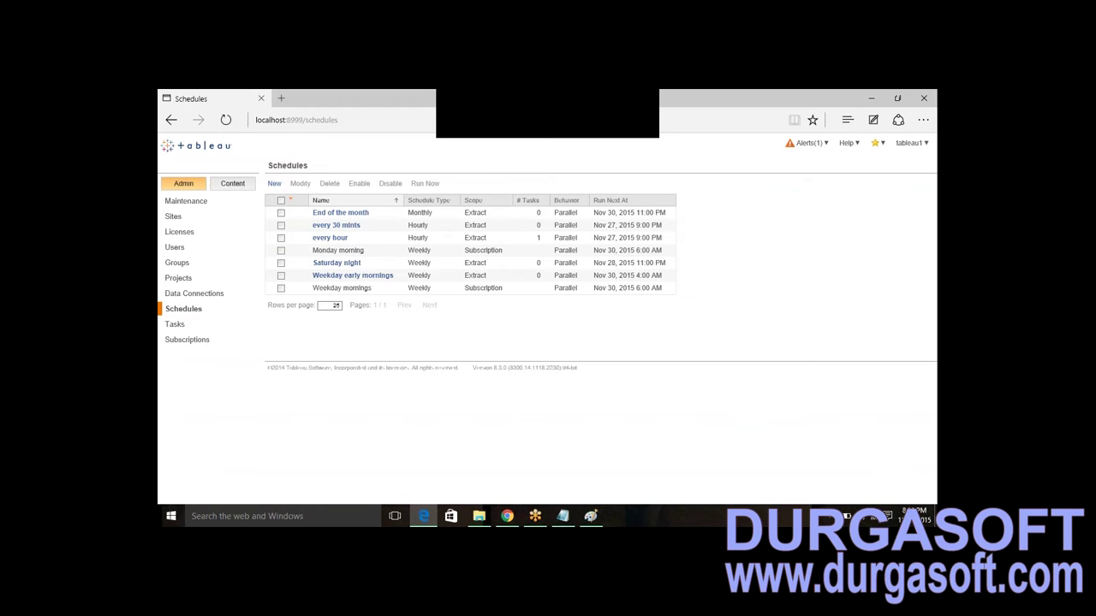
# - Show the Tasks page with the hourly Returns full-refresh task
pyautogui.click(181, 330)
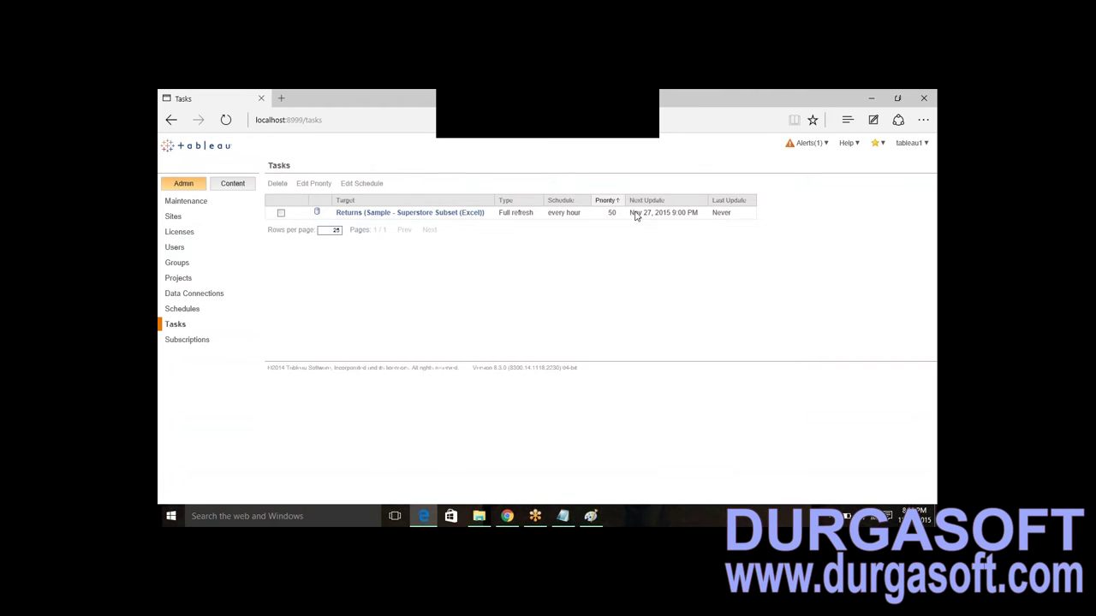
# - Delete the hourly Returns (Sample - Superstore Subset (Excel)) refresh task and confirm the deletion
pyautogui.moveTo(631, 215); pyautogui.dragTo(702, 218)
pyautogui.click(658, 222)
pyautogui.moveTo(699, 217); pyautogui.dragTo(623, 216)
pyautogui.click(281, 213)
pyautogui.click(277, 183)
pyautogui.click(532, 217)
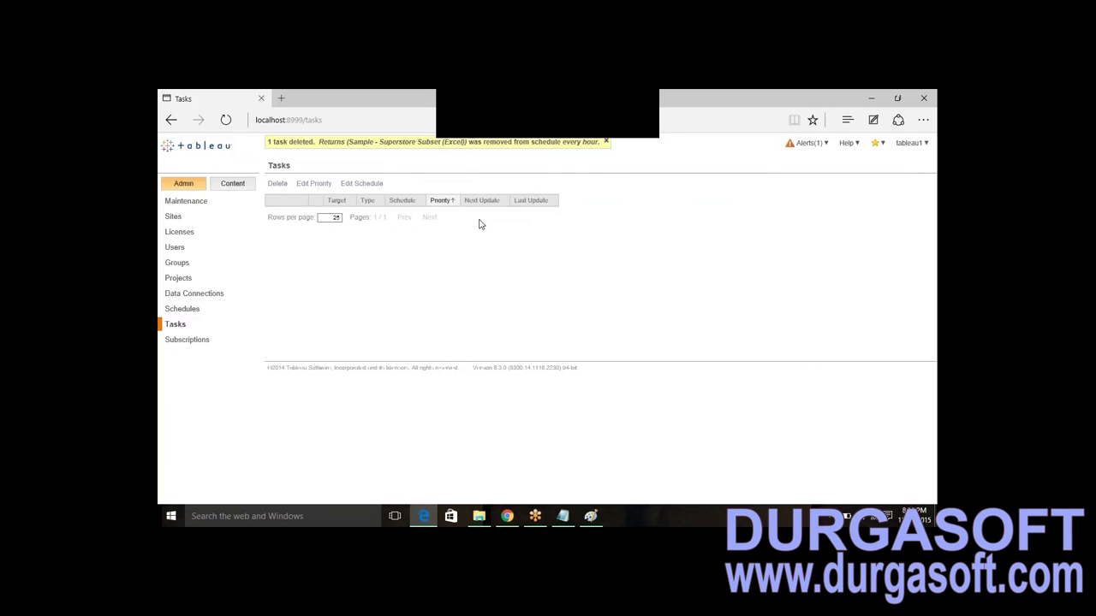
pyautogui.click(184, 342)
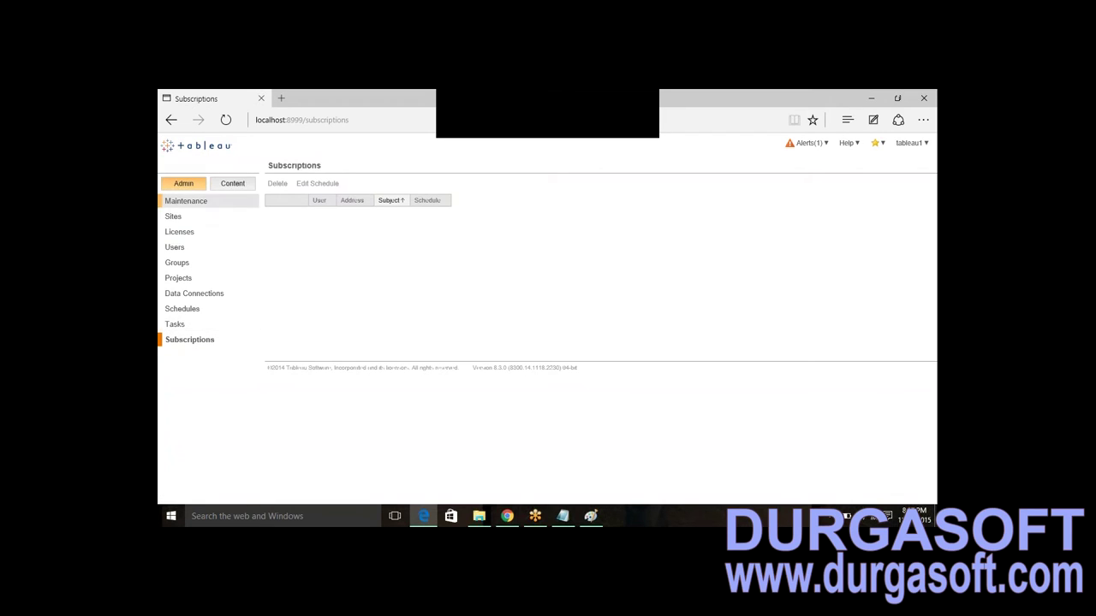
# - Leave the empty Subscriptions page for the Content Views list of 32 views
pyautogui.click(237, 189)
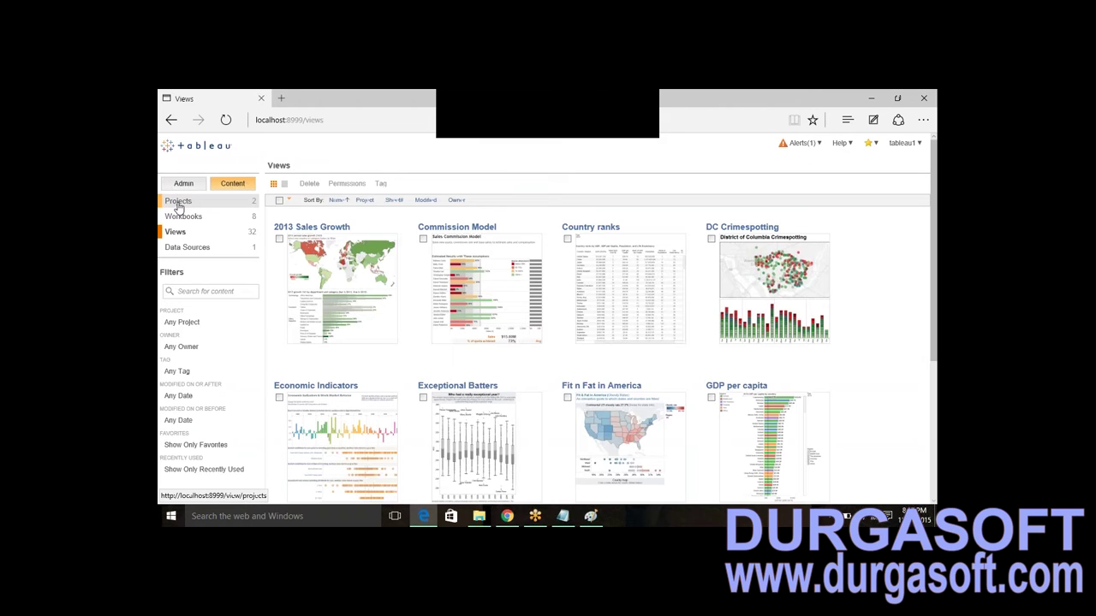
# - Review the content Projects and Workbooks lists, then open the Admin Maintenance status page
pyautogui.click(178, 204)
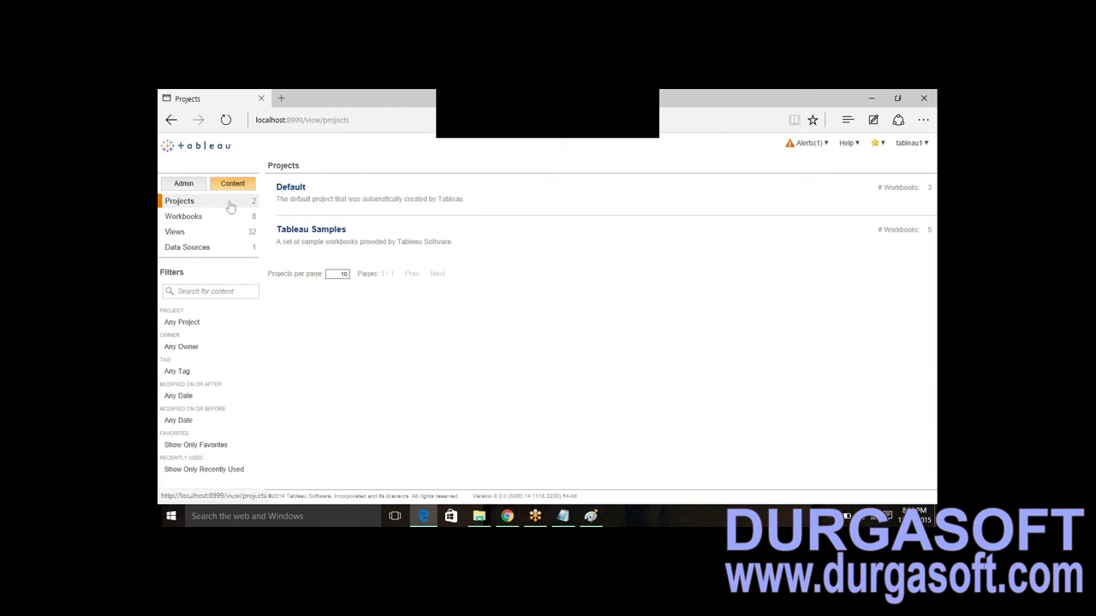
pyautogui.click(178, 217)
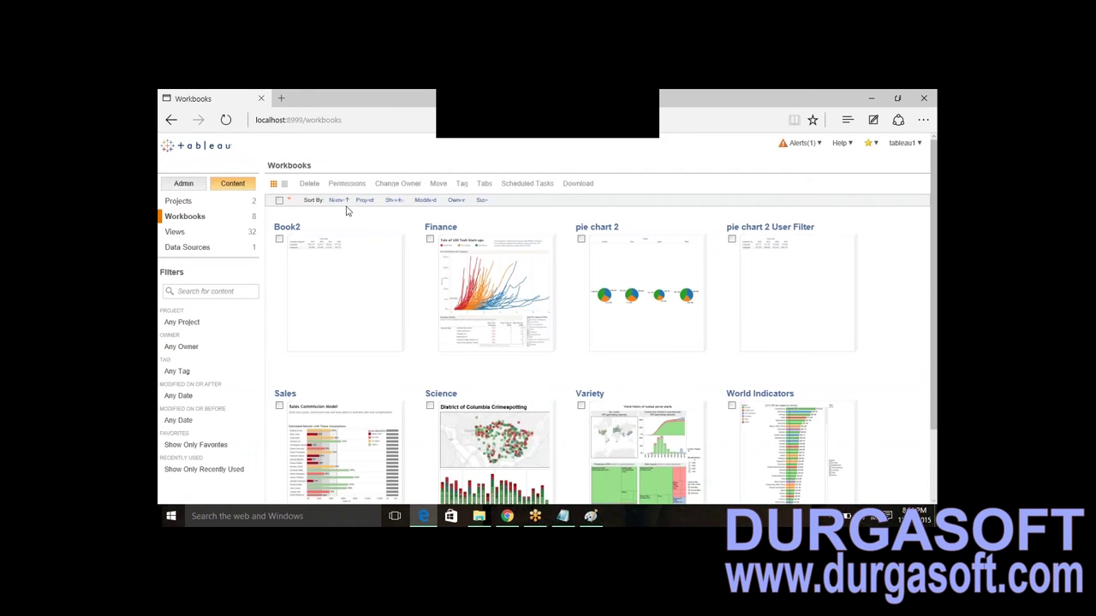
pyautogui.moveTo(762, 403)
pyautogui.click(183, 185)
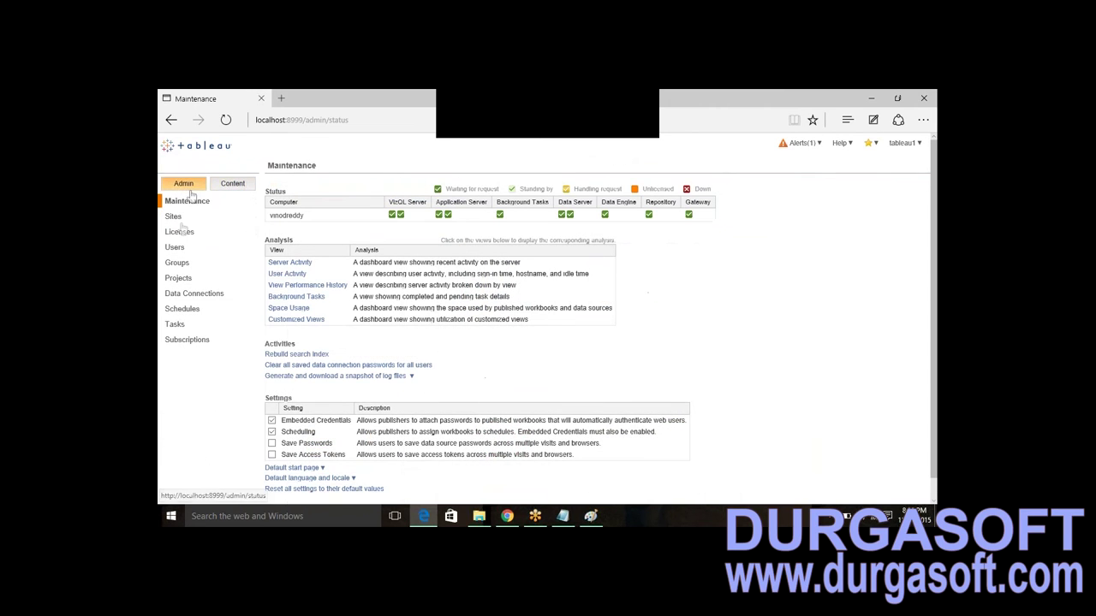
pyautogui.click(591, 516)
# - Add the heading 'How to create users' above the Paint notes, then return to Maintenance
pyautogui.click(435, 306)
pyautogui.hotkey('ctrl', 'a')
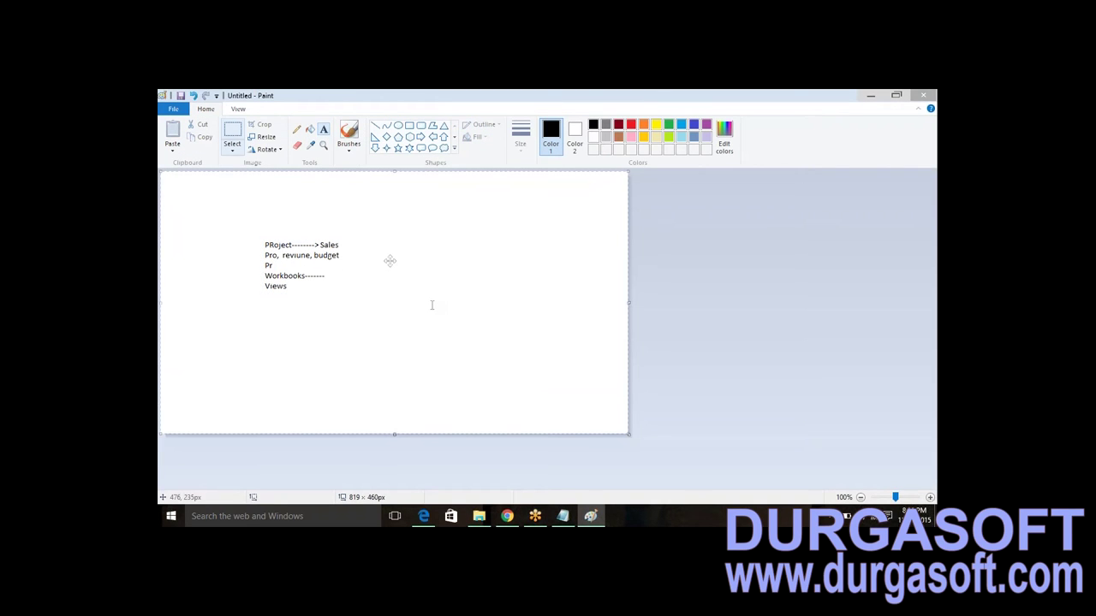
pyautogui.click(297, 130)
pyautogui.click(323, 129)
pyautogui.moveTo(430, 222); pyautogui.dragTo(514, 234)
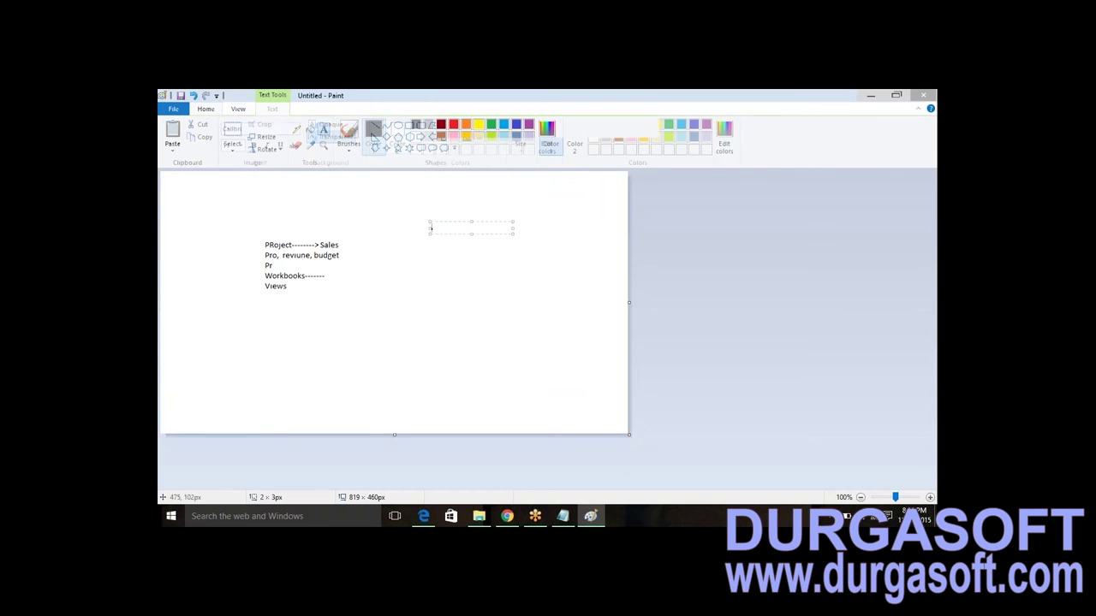
pyautogui.write('How')
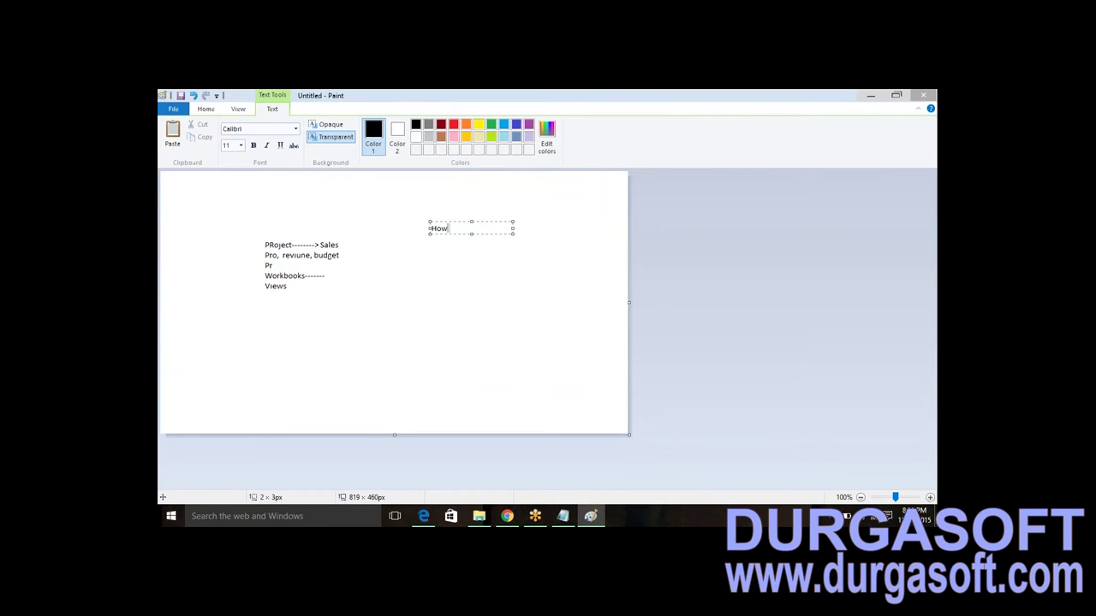
pyautogui.write(' to create users')
pyautogui.click(447, 281)
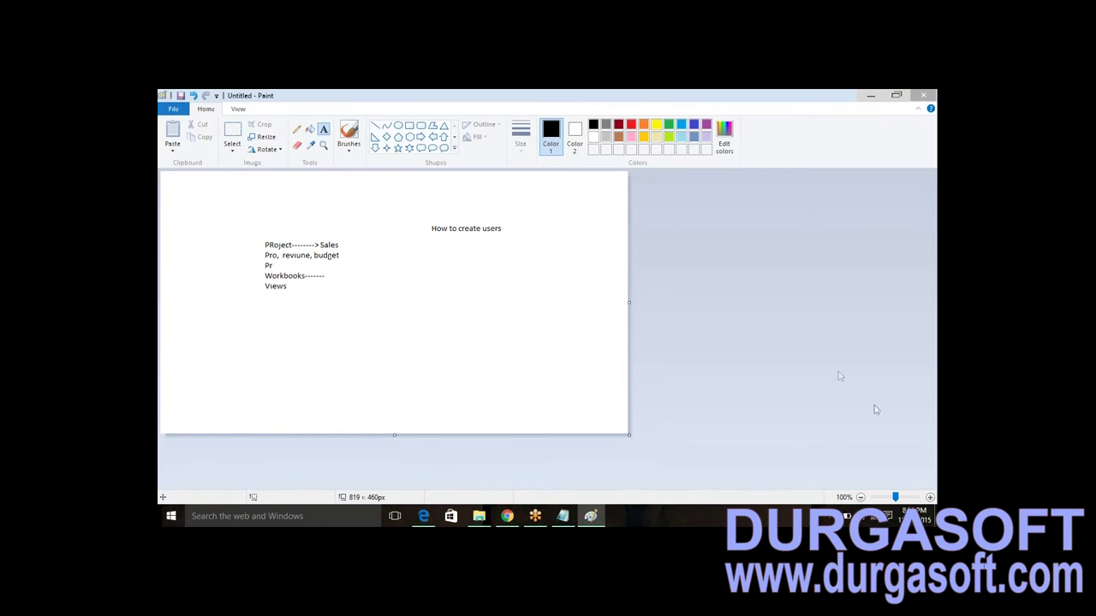
pyautogui.hotkey('ctrl', 'z')
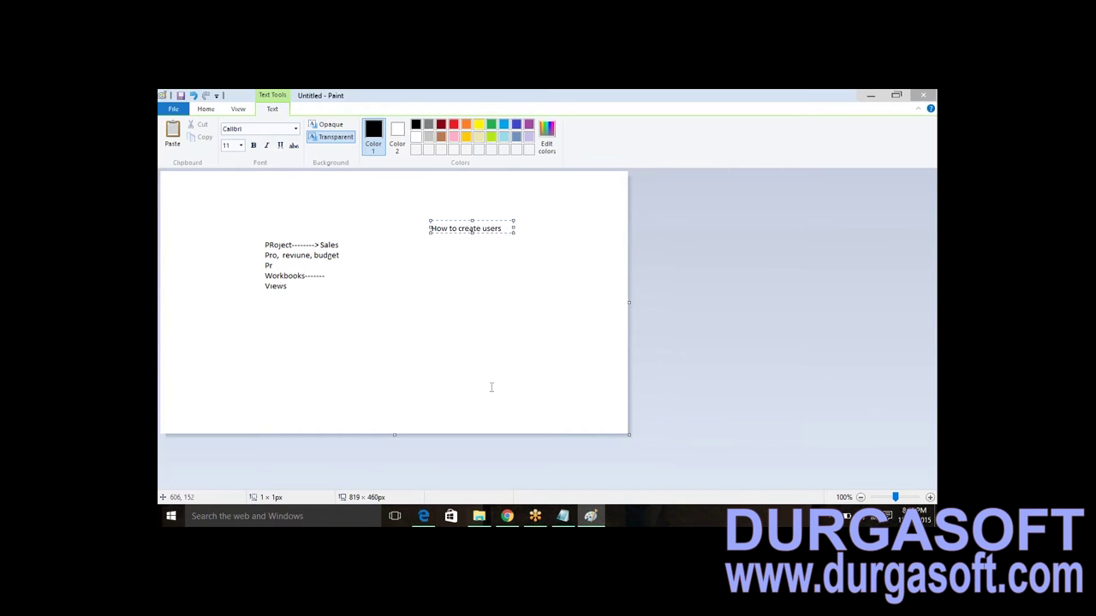
pyautogui.click(422, 516)
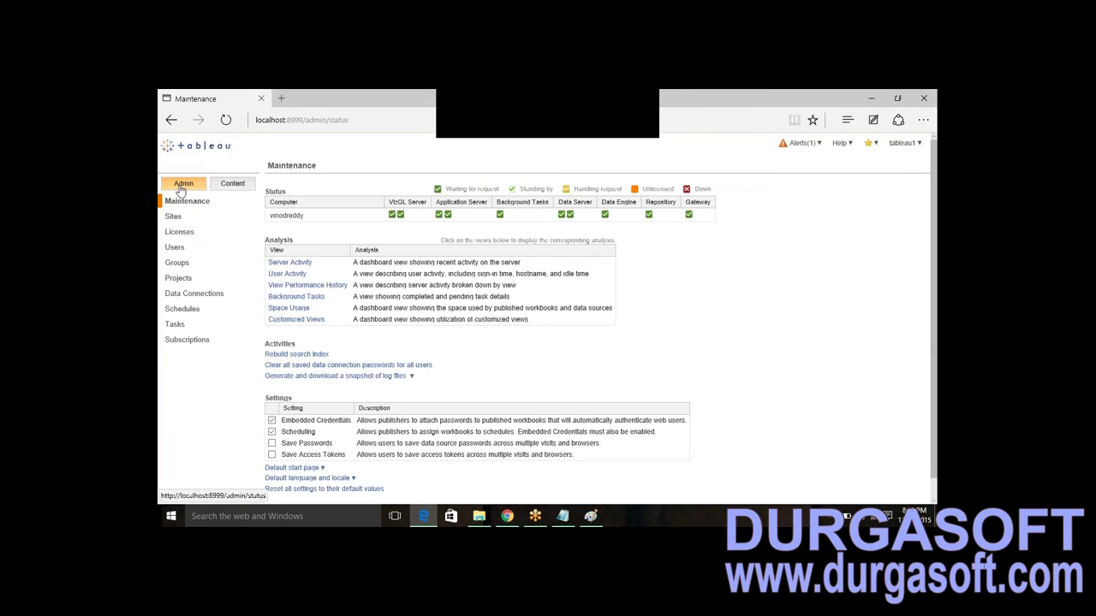
# - Select and delete user accounts from Site Users, leaving three users listed
pyautogui.click(173, 248)
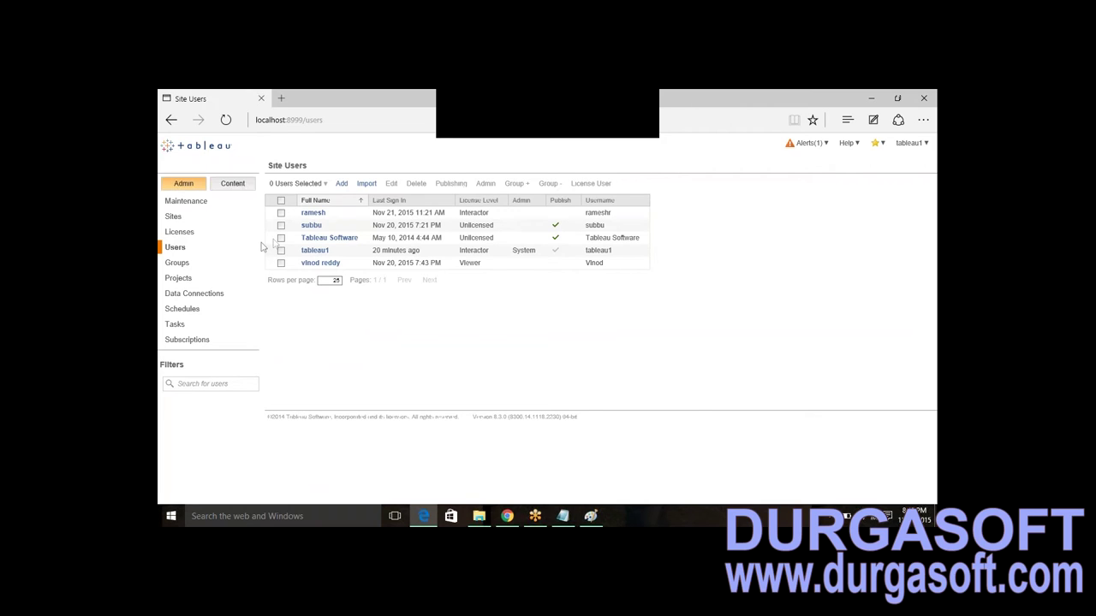
pyautogui.click(281, 213)
pyautogui.click(280, 225)
pyautogui.click(281, 262)
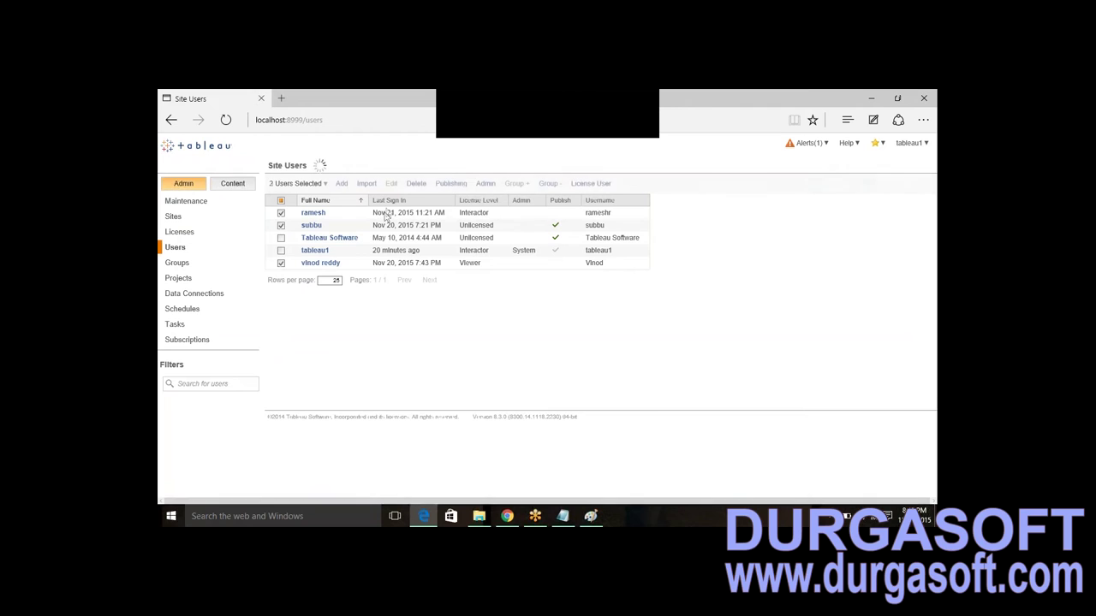
pyautogui.click(416, 183)
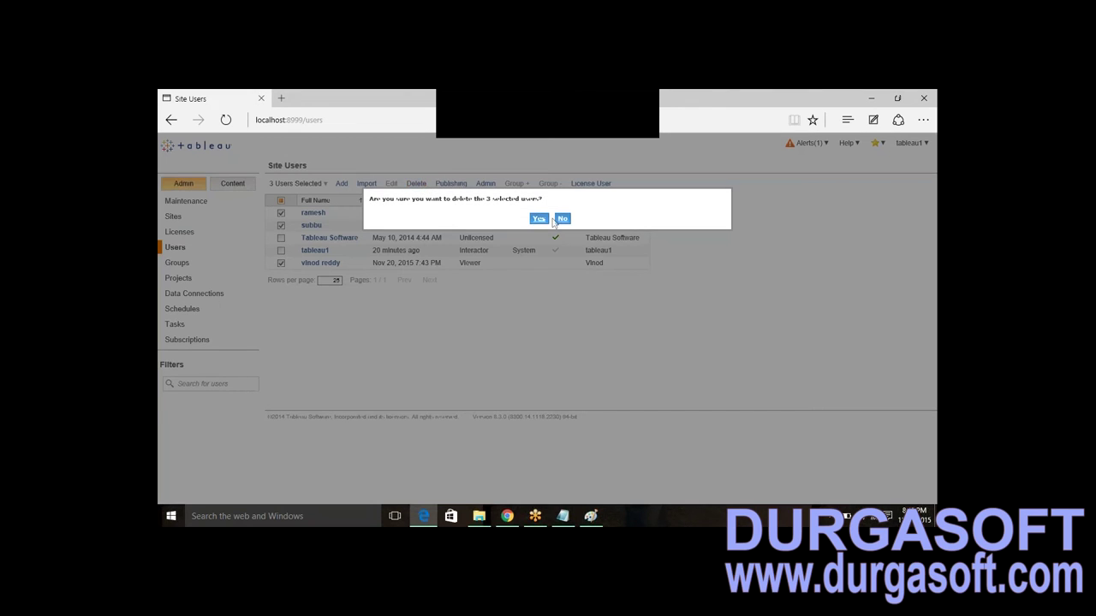
pyautogui.click(539, 218)
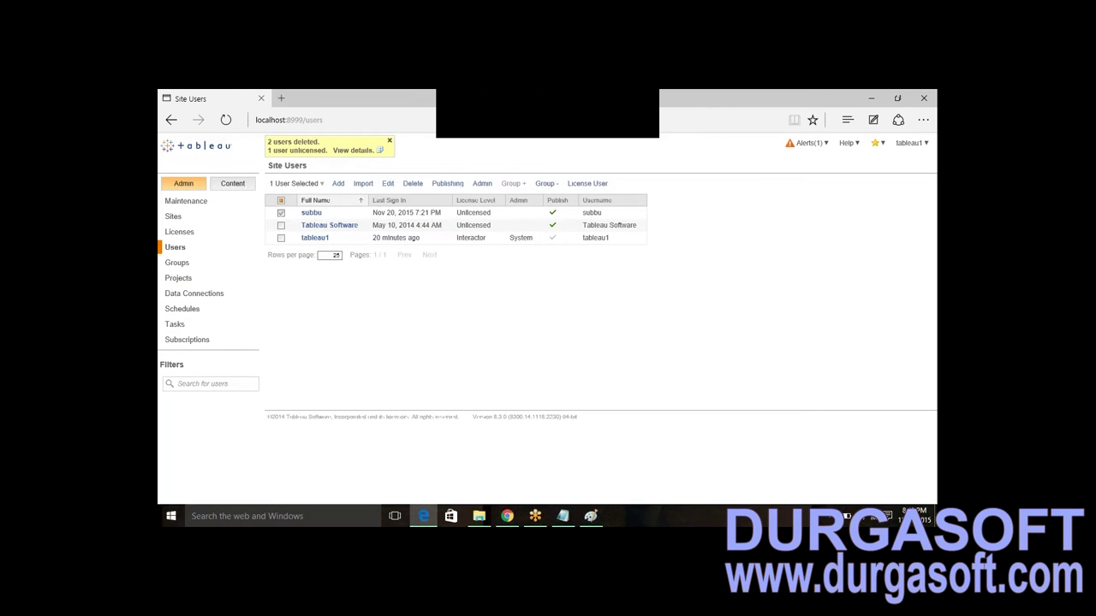
pyautogui.click(412, 183)
pyautogui.click(537, 215)
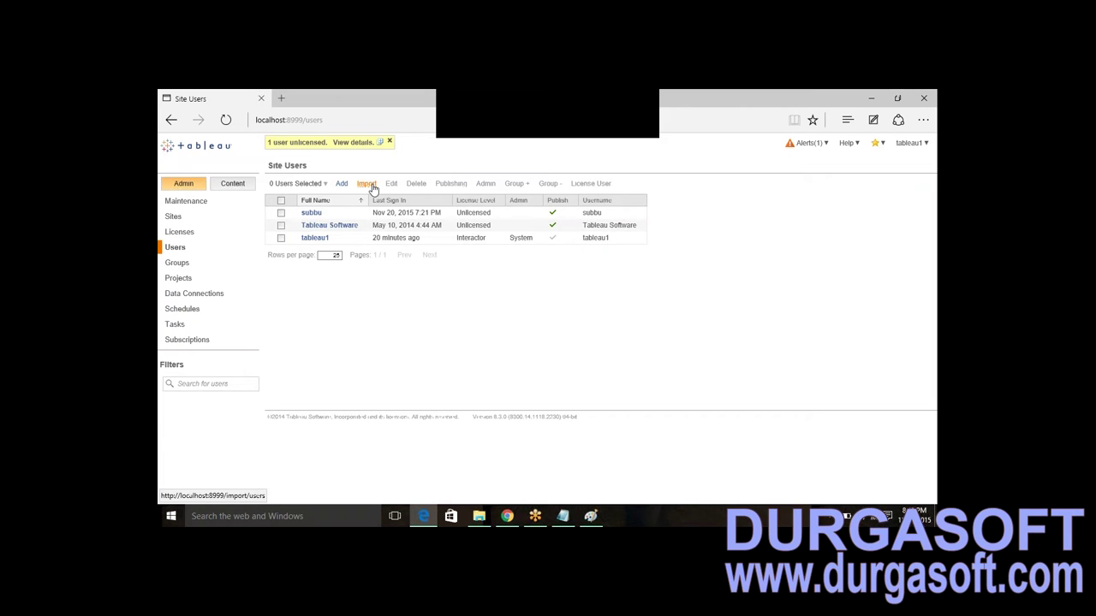
pyautogui.click(368, 184)
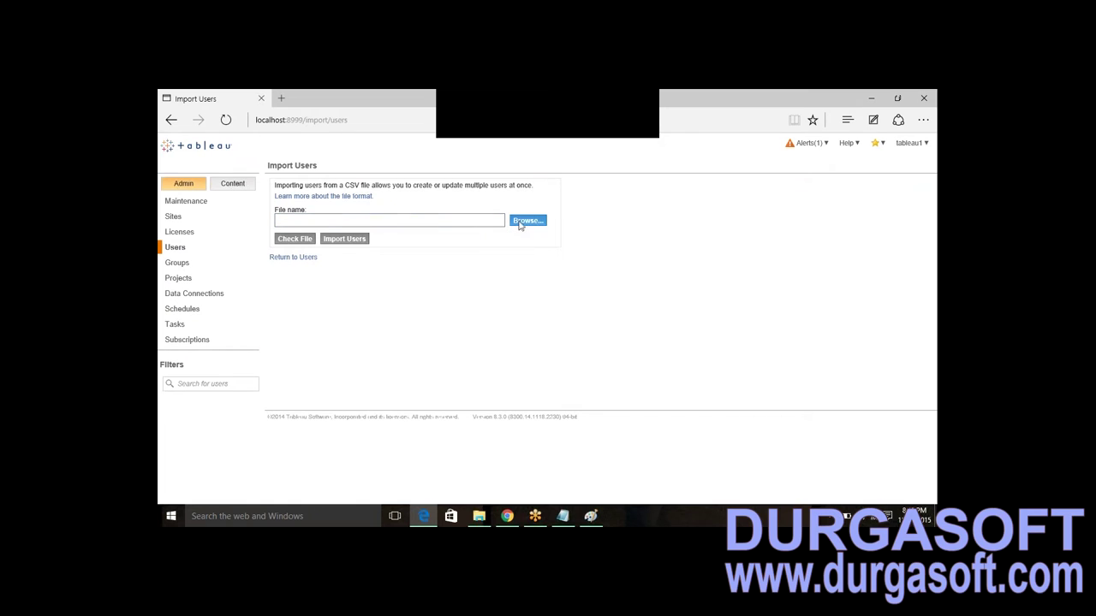
pyautogui.click(176, 247)
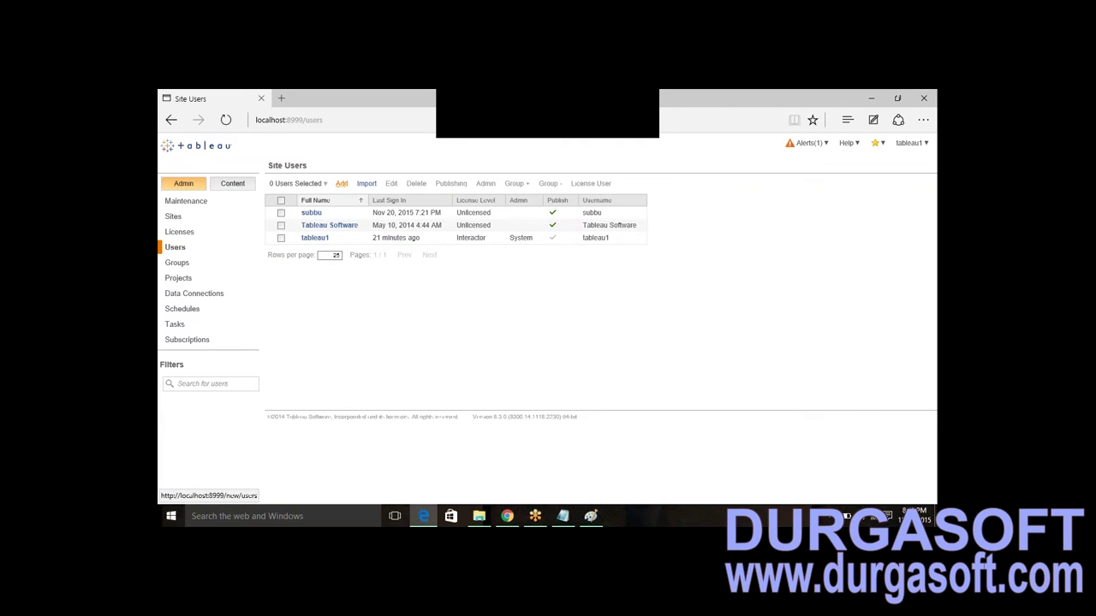
pyautogui.click(340, 183)
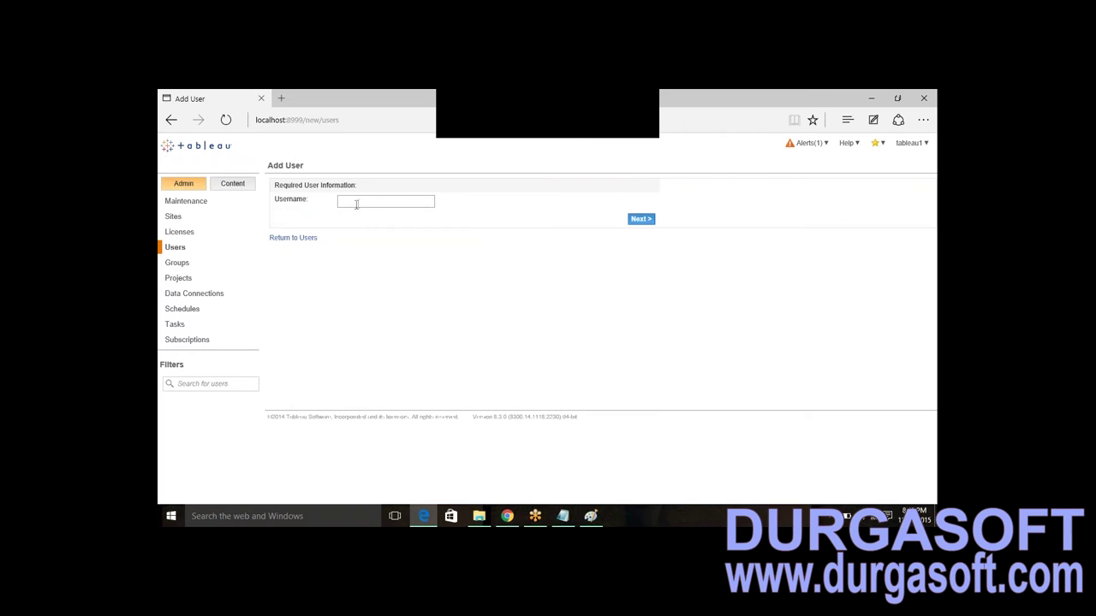
# - Enter the new user's username and full name, and type the password twice
pyautogui.write('Ramesh')
pyautogui.click(647, 221)
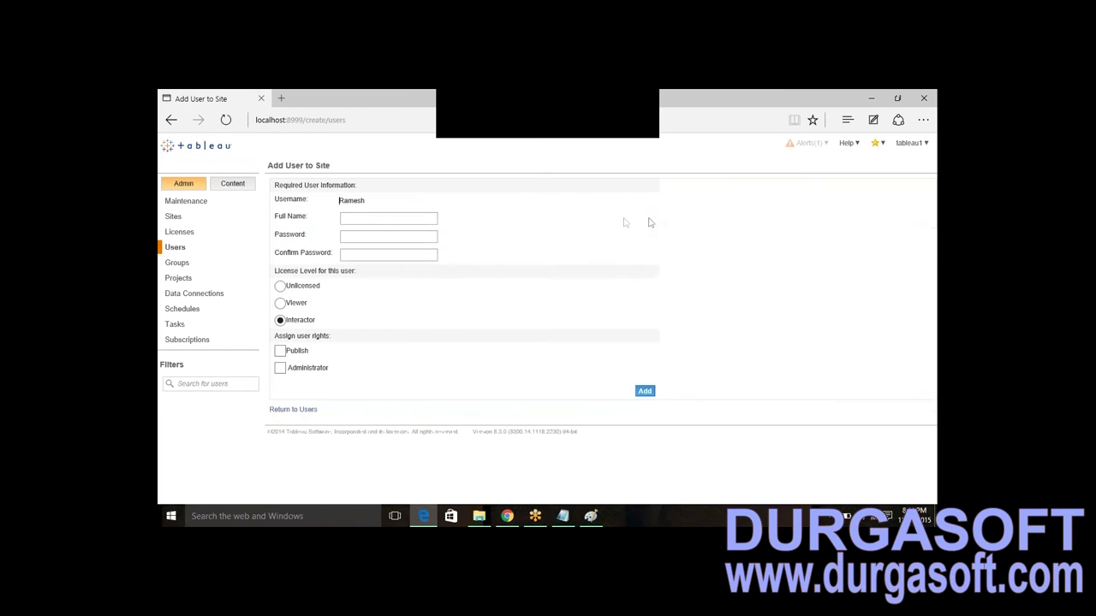
pyautogui.click(388, 218)
pyautogui.press('Tab')
pyautogui.press('Tab')
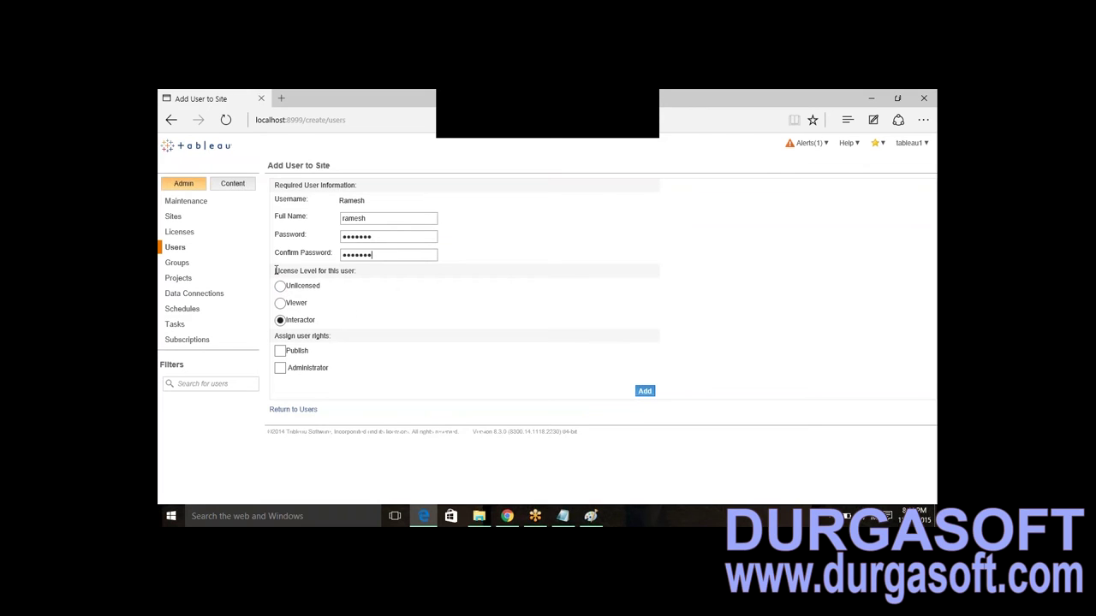
# - Set the new user's license level to Viewer
pyautogui.moveTo(275, 271); pyautogui.dragTo(362, 366)
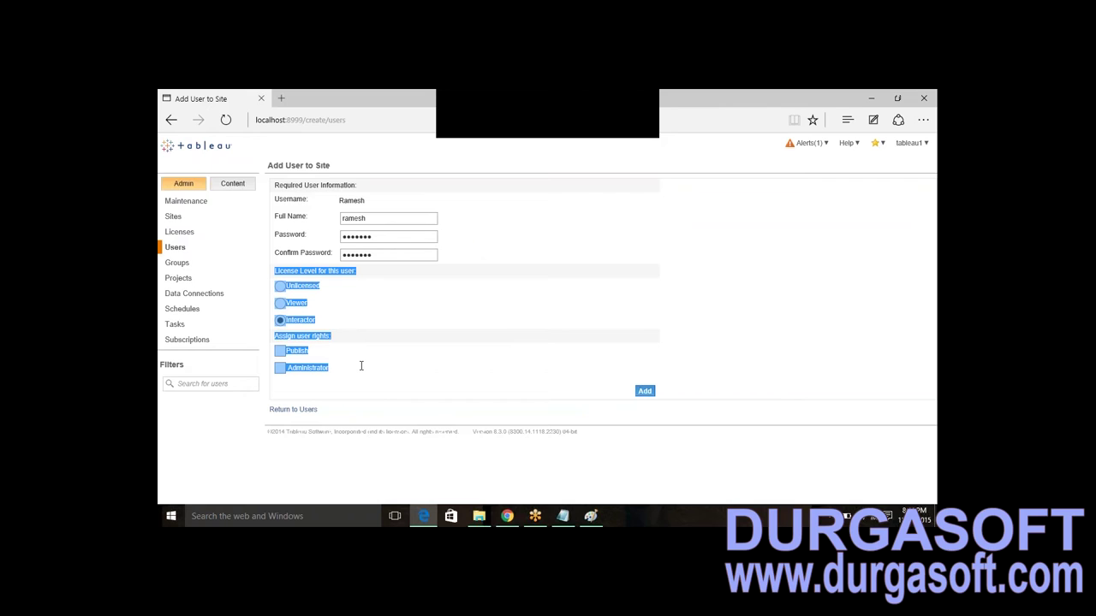
pyautogui.click(361, 365)
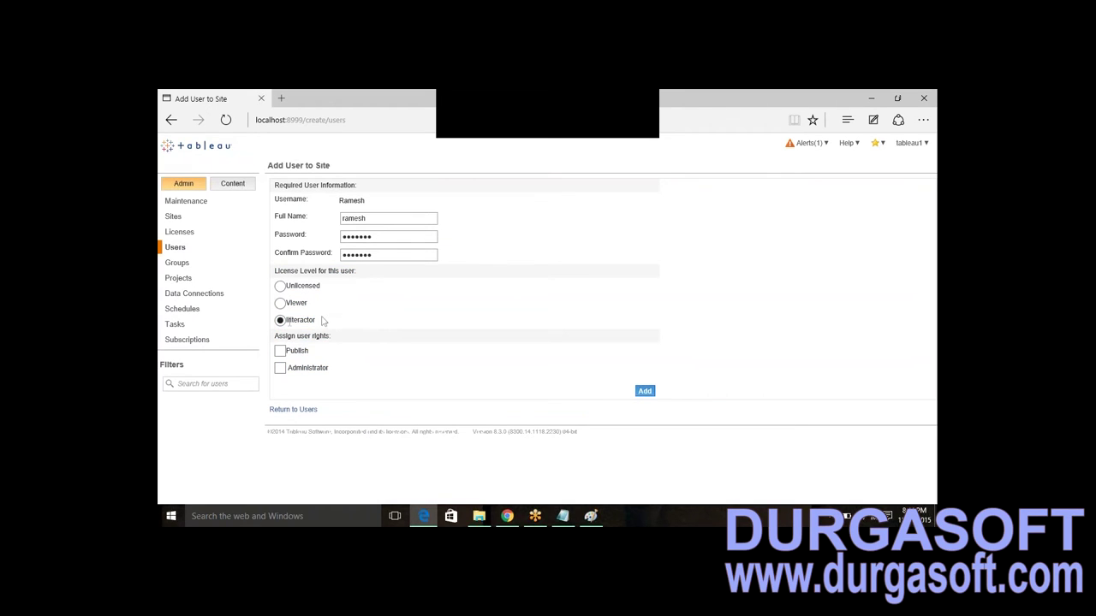
pyautogui.moveTo(309, 351); pyautogui.dragTo(289, 371)
pyautogui.click(358, 326)
pyautogui.click(282, 305)
# - Add a Paint note reading 'Viewrs cont publish, Publisher or System admin'
pyautogui.click(590, 516)
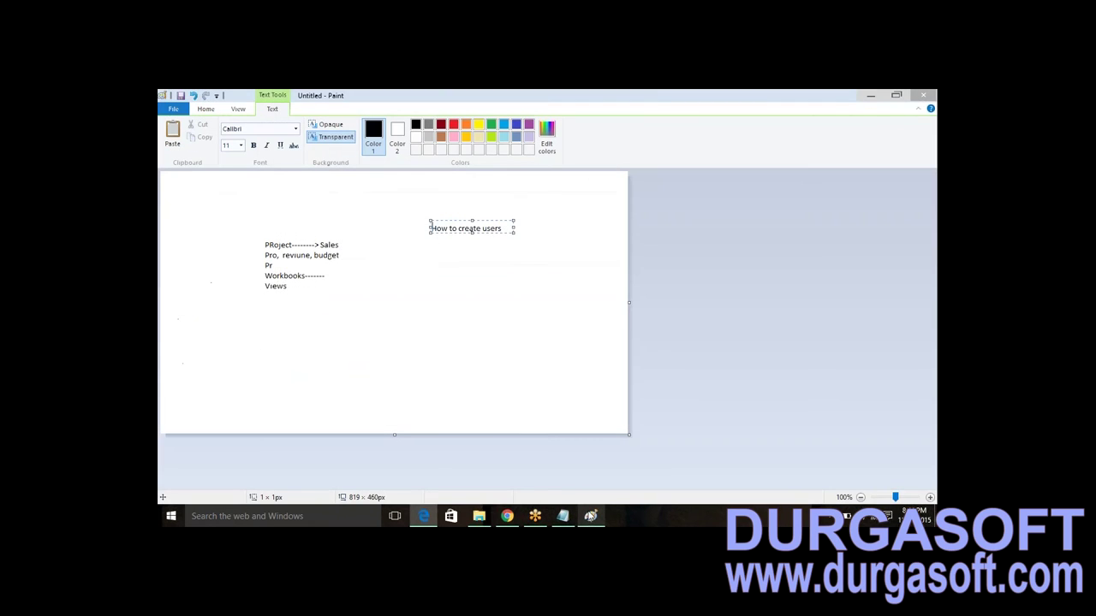
pyautogui.click(466, 278)
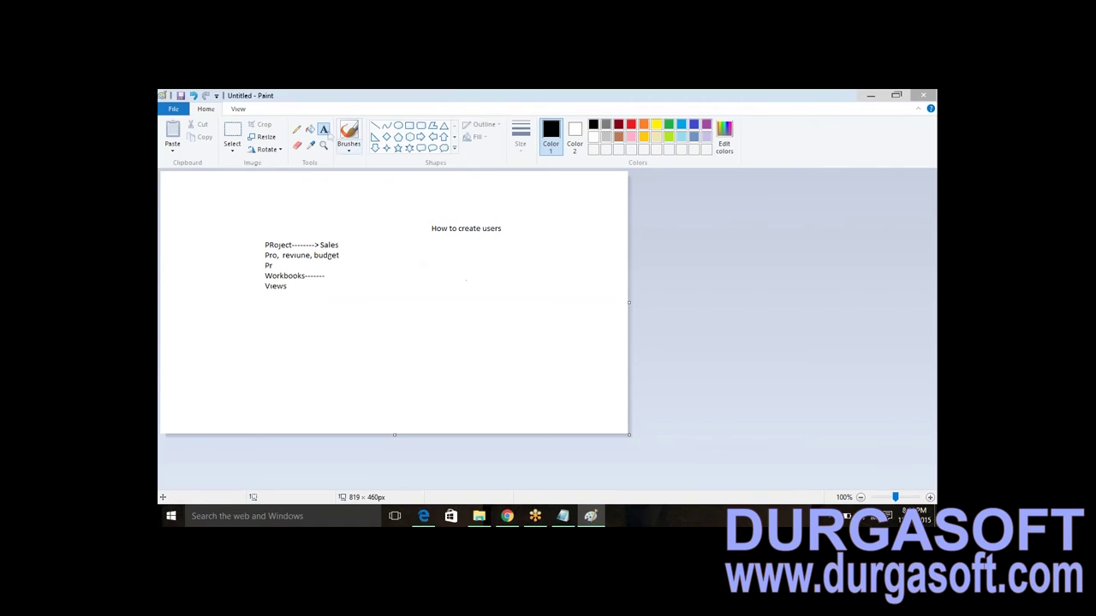
pyautogui.click(433, 274)
pyautogui.write('VIr')
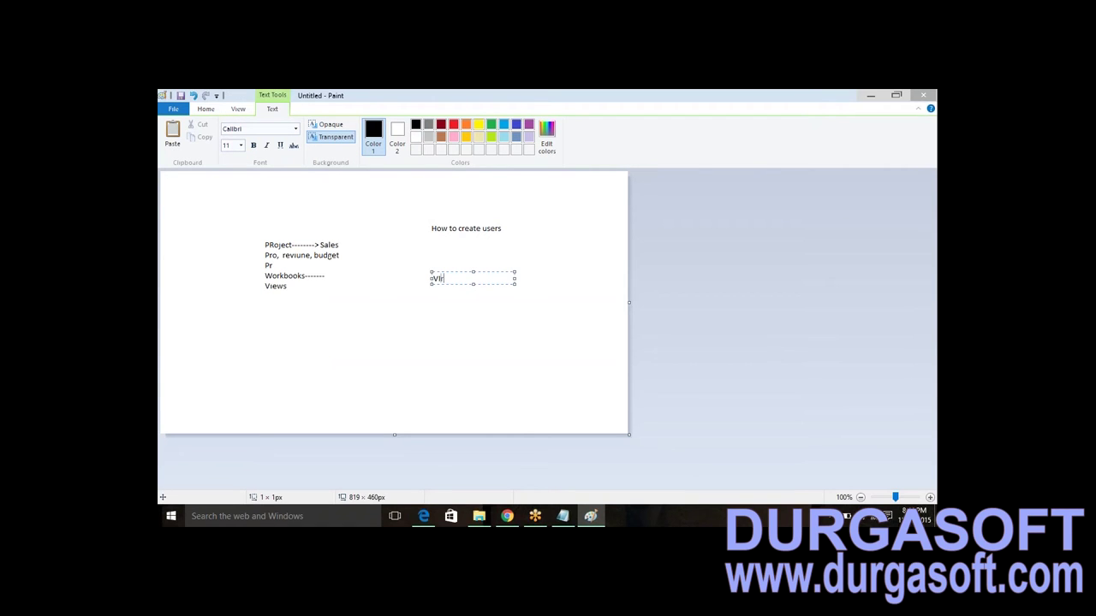
pyautogui.press('BackSpace')
pyautogui.write('ewrs cont publish,')
pyautogui.press('Return')
pyautogui.write('Publisher or System admi')
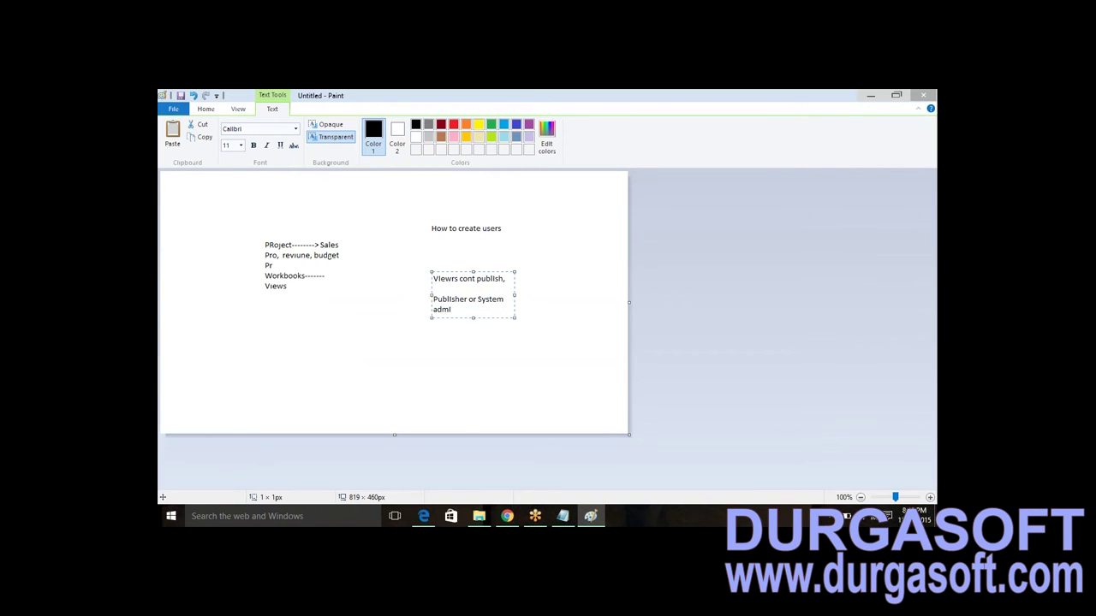
pyautogui.write('n')
pyautogui.hotkey('alt', 'Tab')
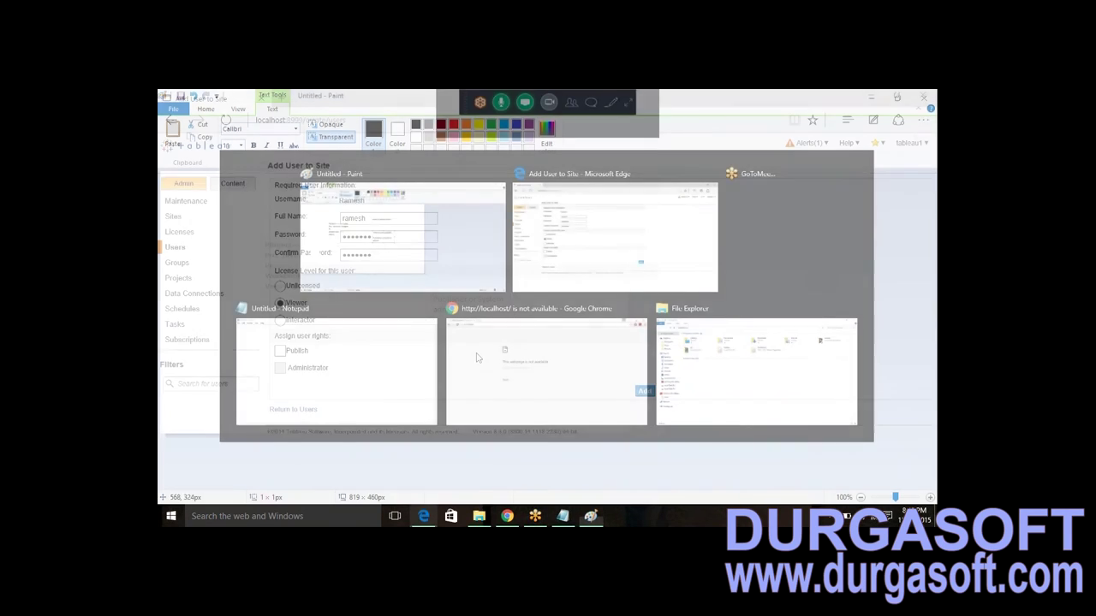
# - Create the Viewer user with Publish unchecked and show the Site Users list
pyautogui.click(284, 354)
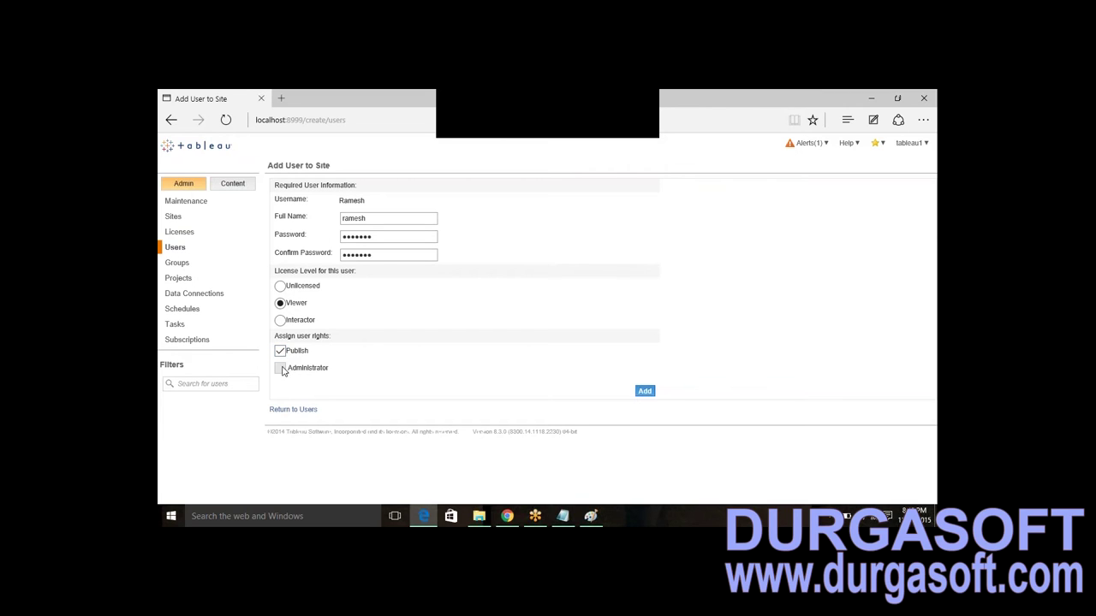
pyautogui.click(283, 353)
pyautogui.moveTo(335, 370); pyautogui.dragTo(282, 354)
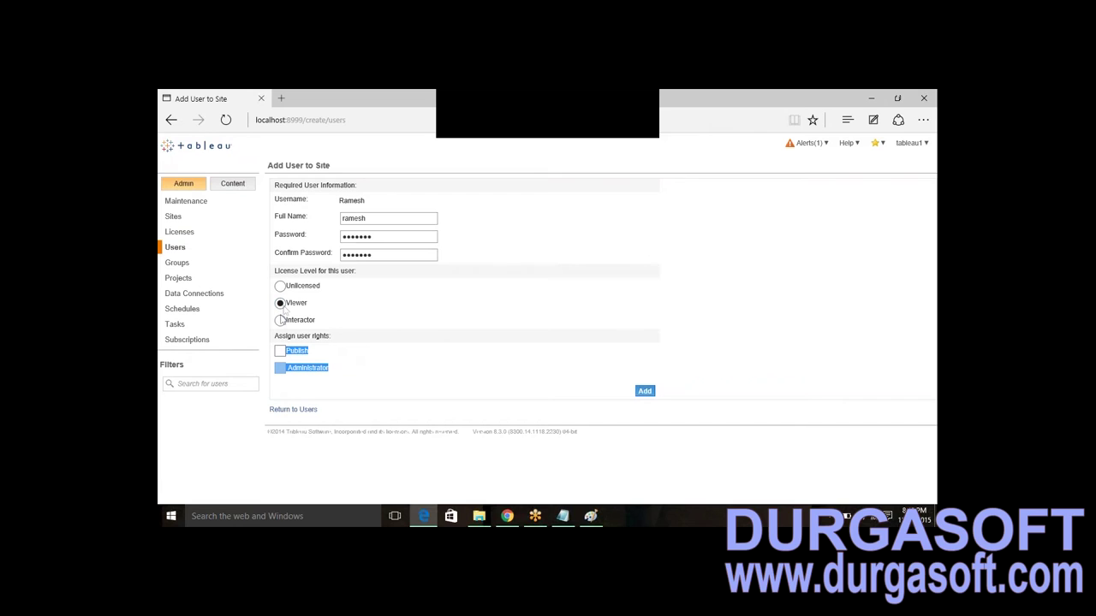
pyautogui.click(383, 341)
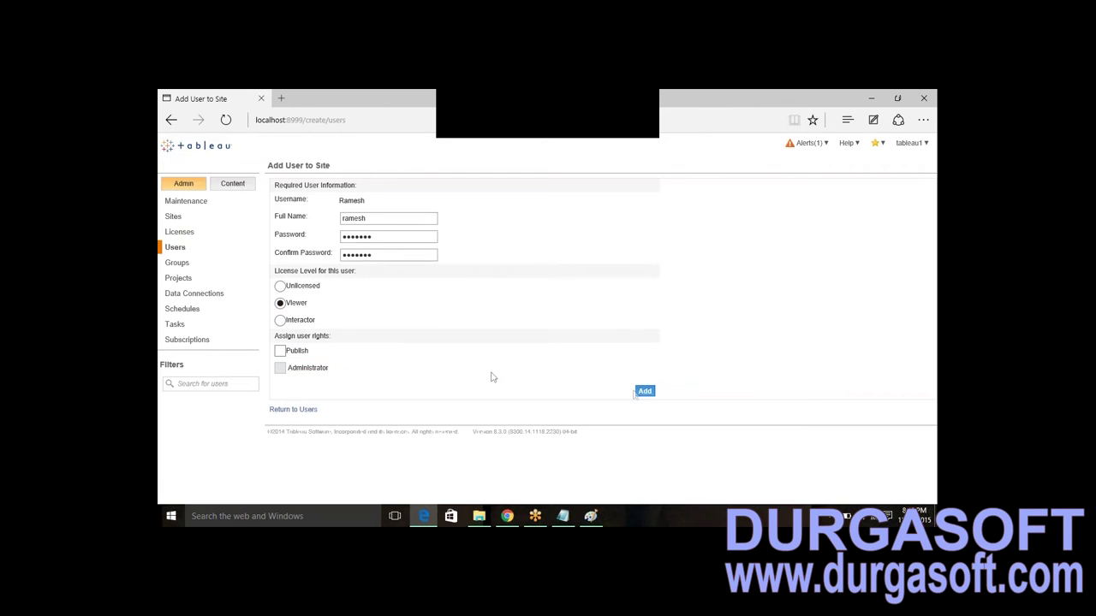
pyautogui.click(647, 392)
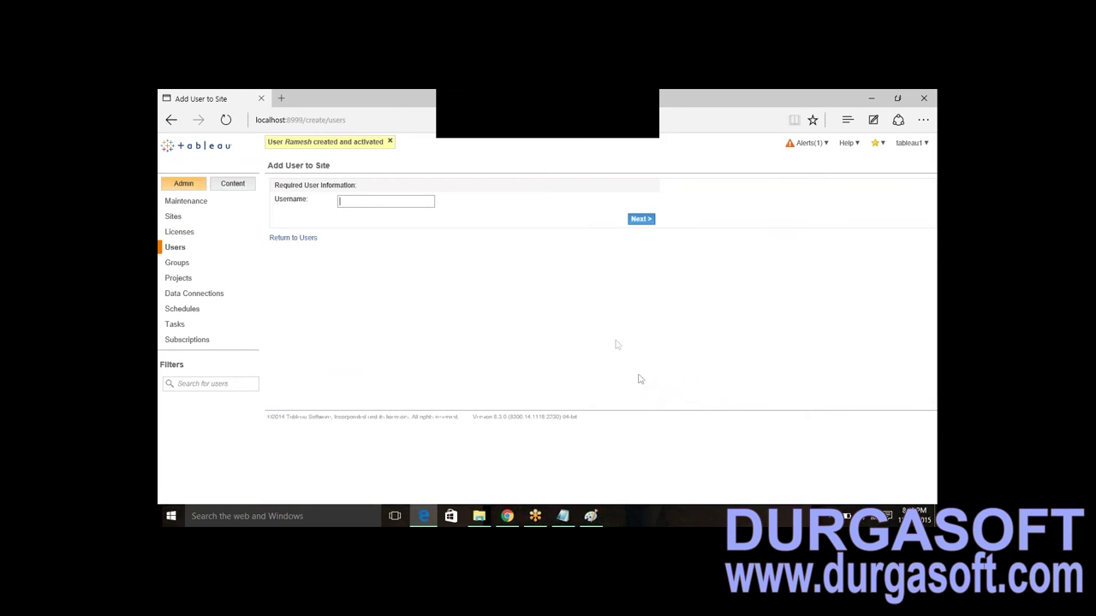
pyautogui.click(177, 250)
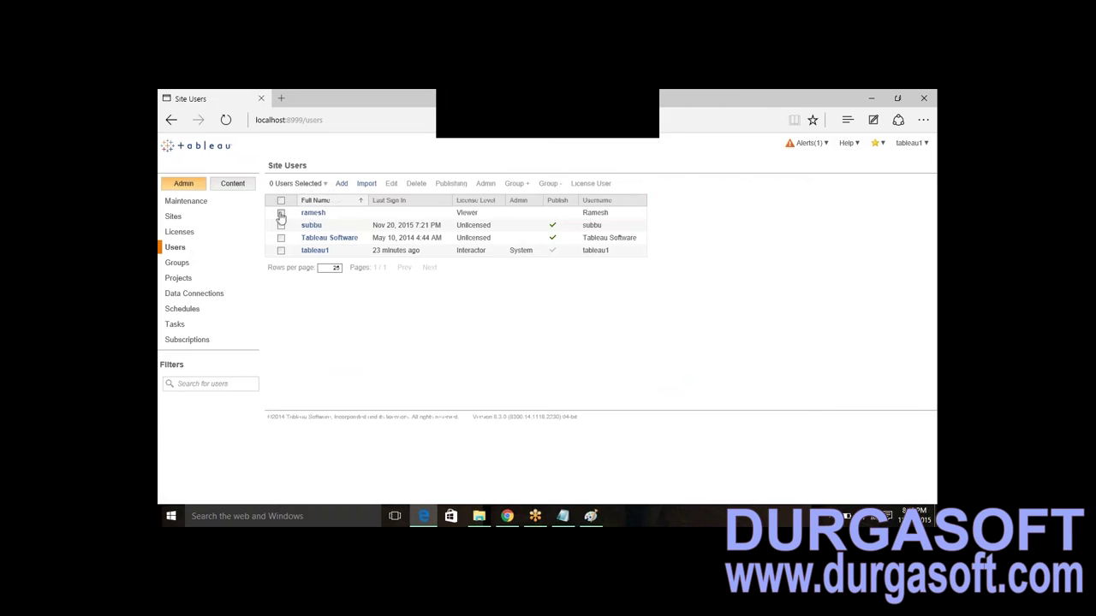
pyautogui.click(281, 214)
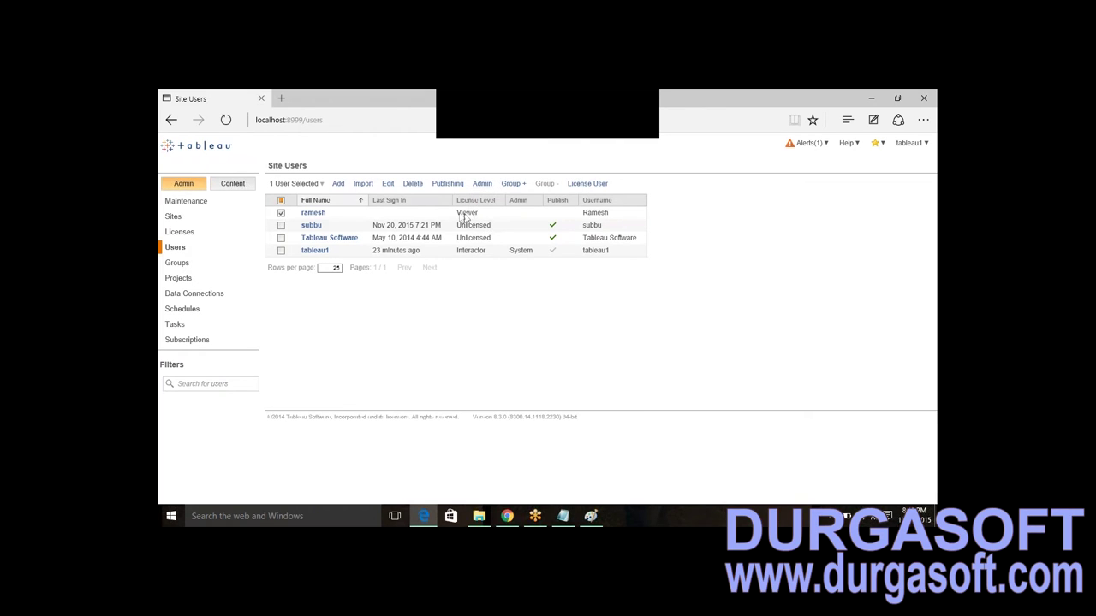
pyautogui.moveTo(457, 212); pyautogui.dragTo(482, 214)
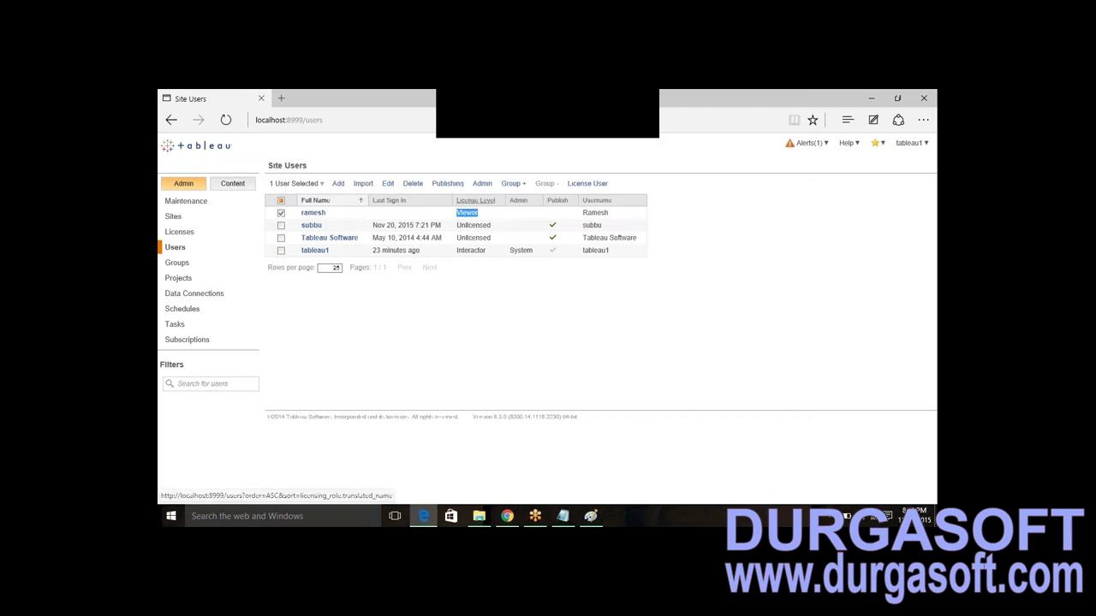
pyautogui.click(475, 296)
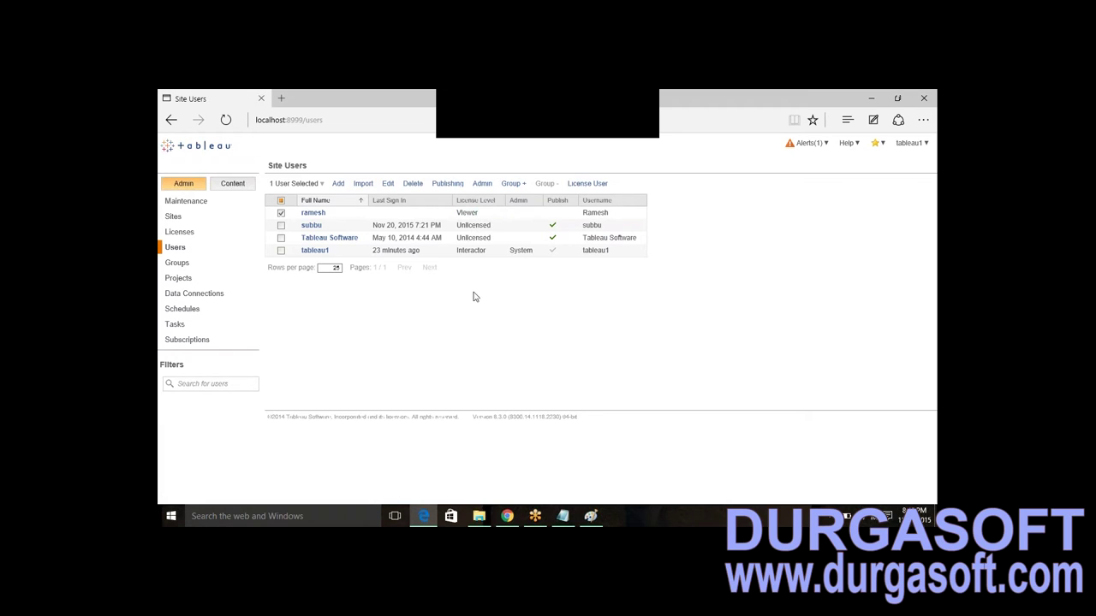
pyautogui.click(226, 119)
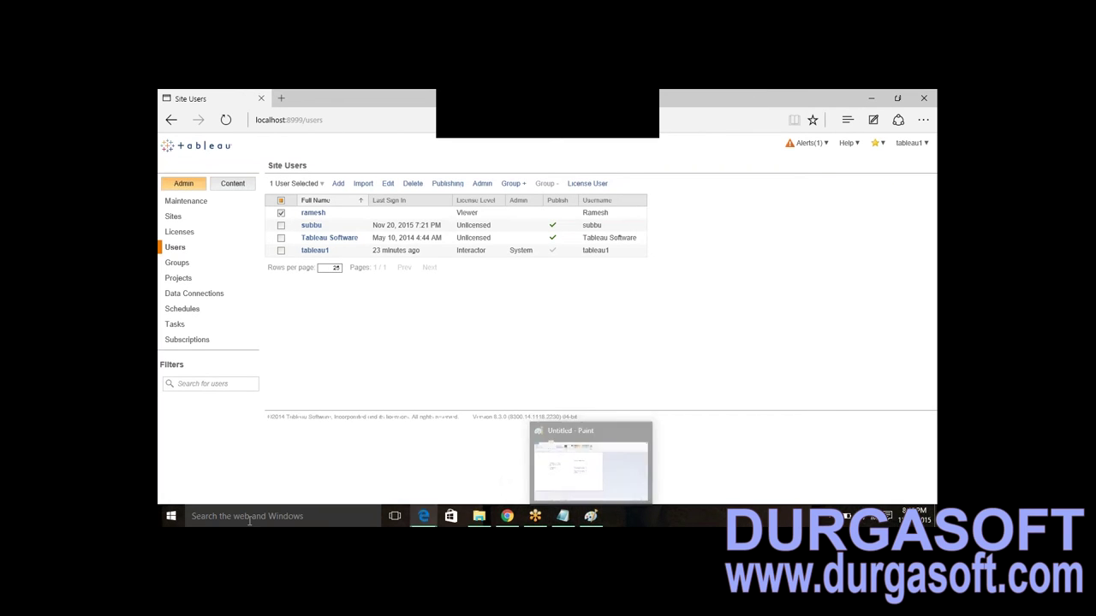
pyautogui.press('super')
# - Launch Tableau Desktop 8.3 from a Start search for 'tableau'
pyautogui.write('tableau')
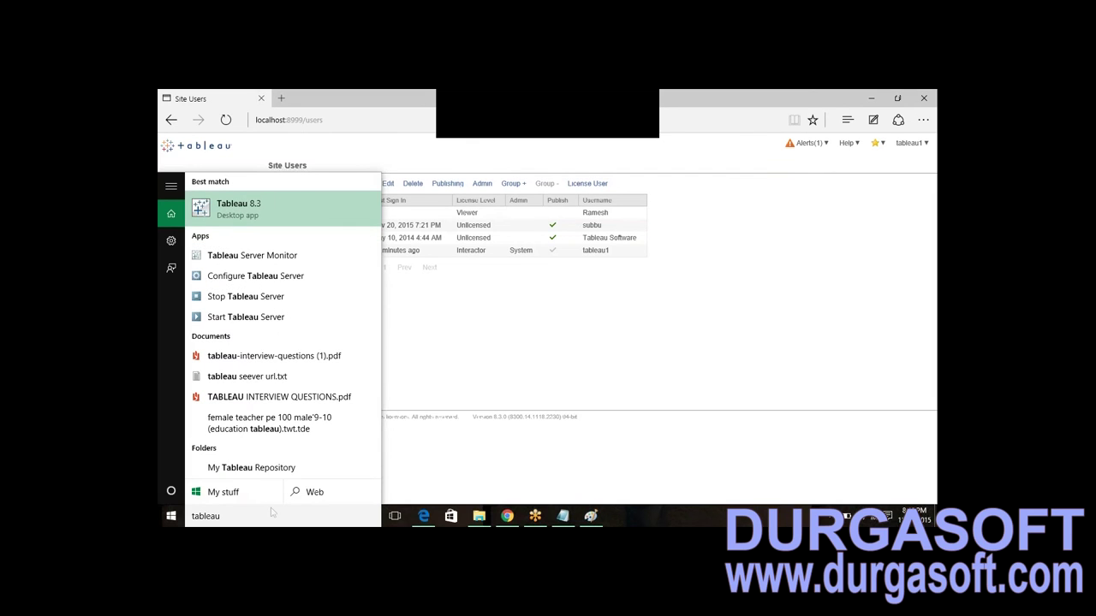
pyautogui.click(241, 210)
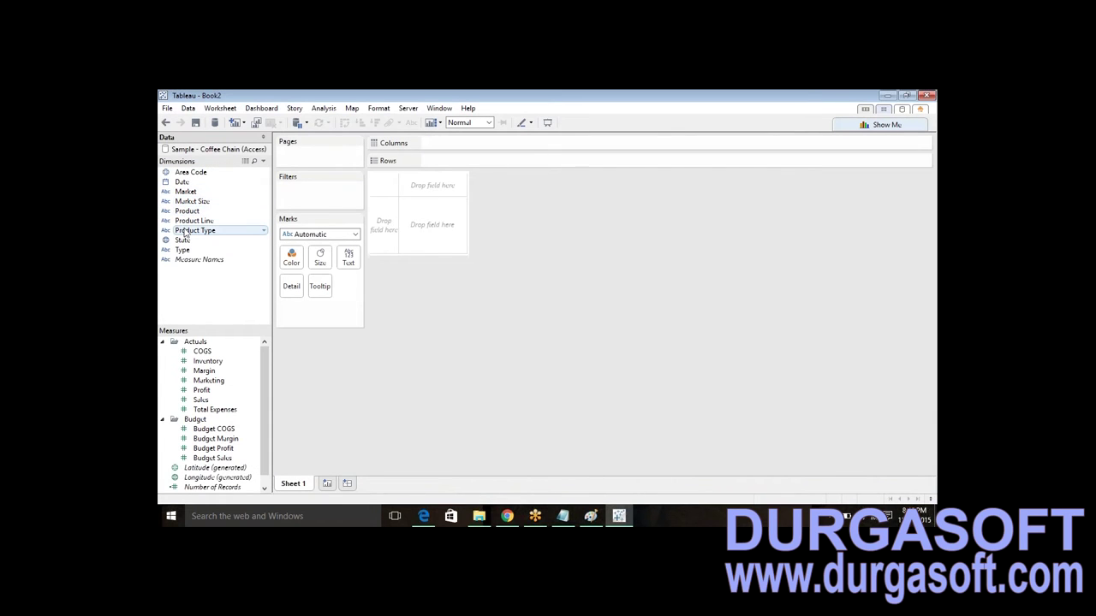
# - Build a horizontal bar chart of SUM(Sales) by Product Type
pyautogui.doubleClick(184, 231)
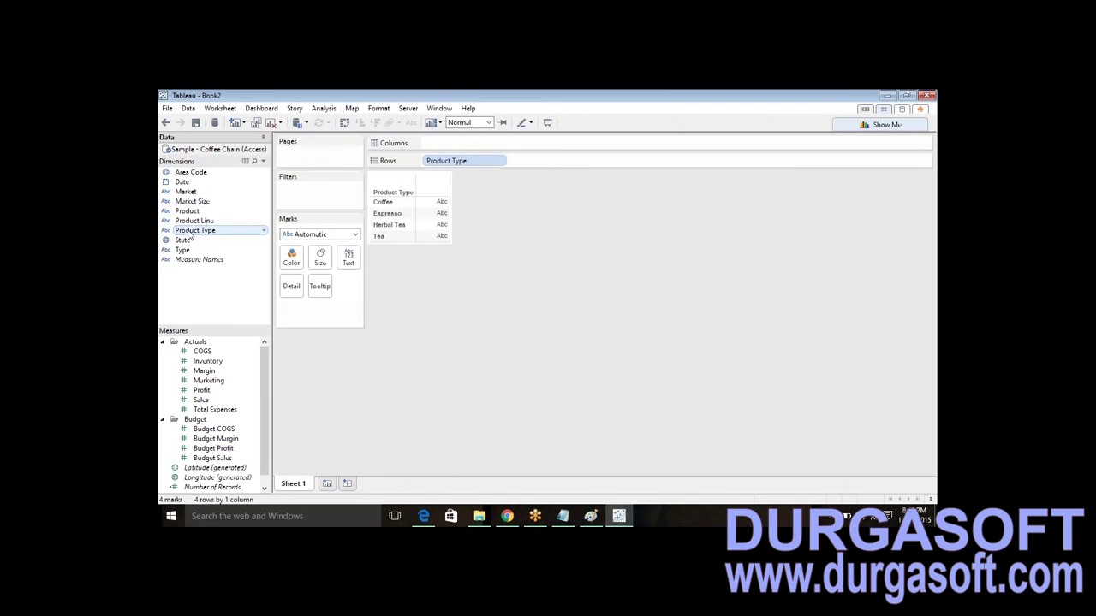
pyautogui.moveTo(200, 399)
pyautogui.mouseDown()
pyautogui.moveTo(452, 149)
pyautogui.moveTo(425, 142)
pyautogui.mouseUp()
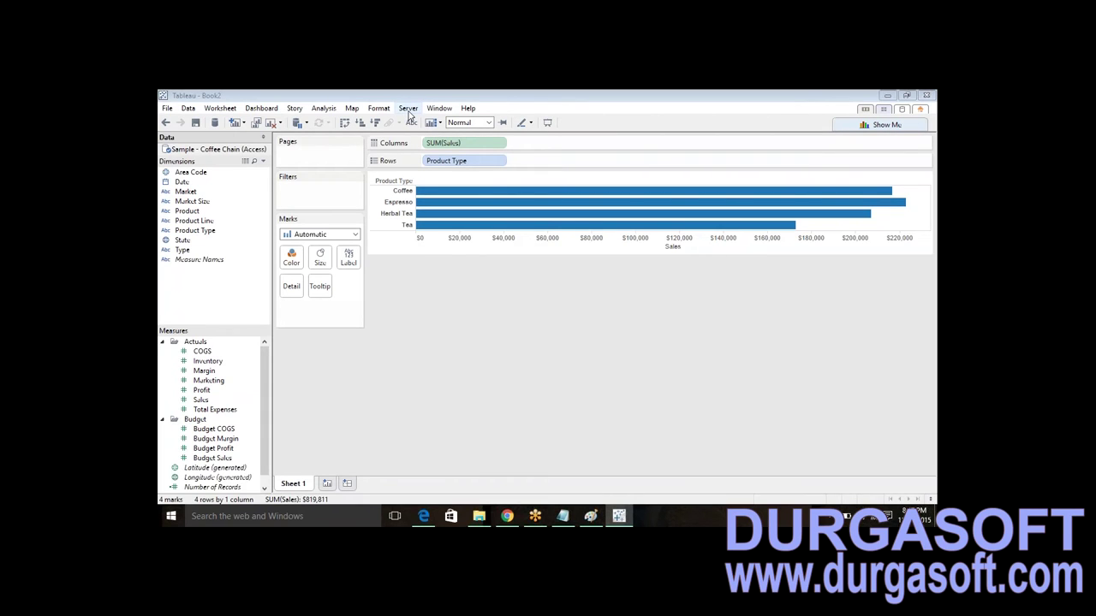
pyautogui.click(408, 109)
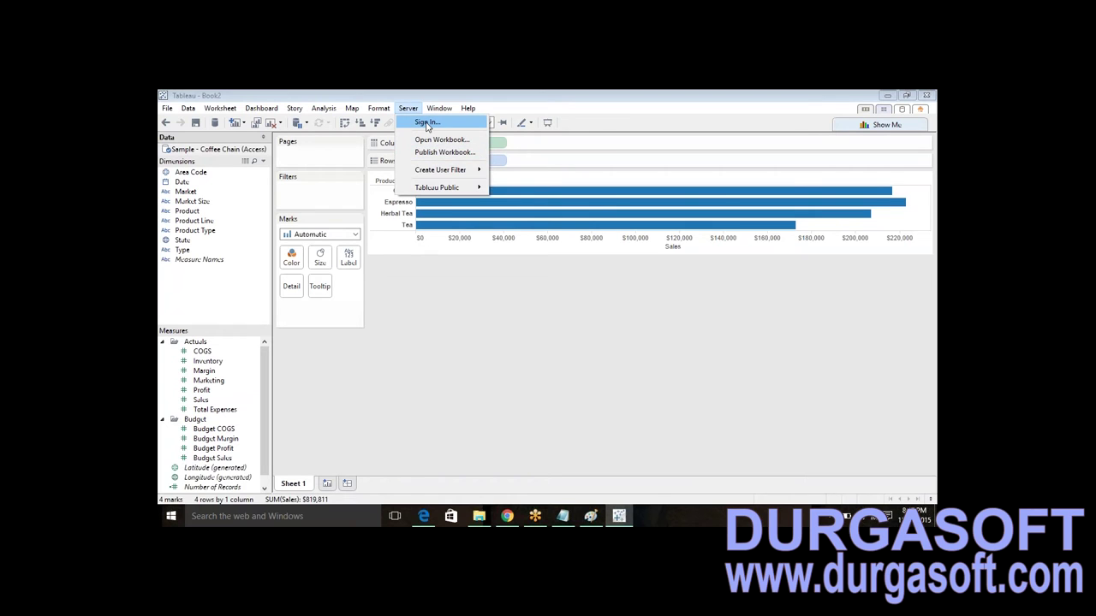
# - Open and close the server sign-in form twice without signing in
pyautogui.click(427, 124)
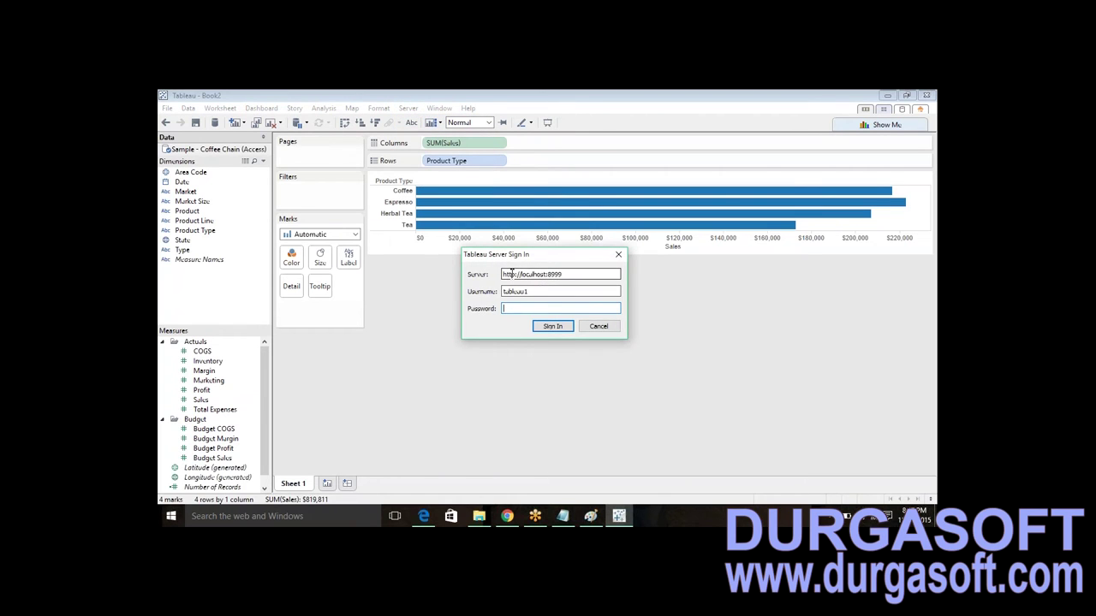
pyautogui.moveTo(511, 274); pyautogui.dragTo(594, 274)
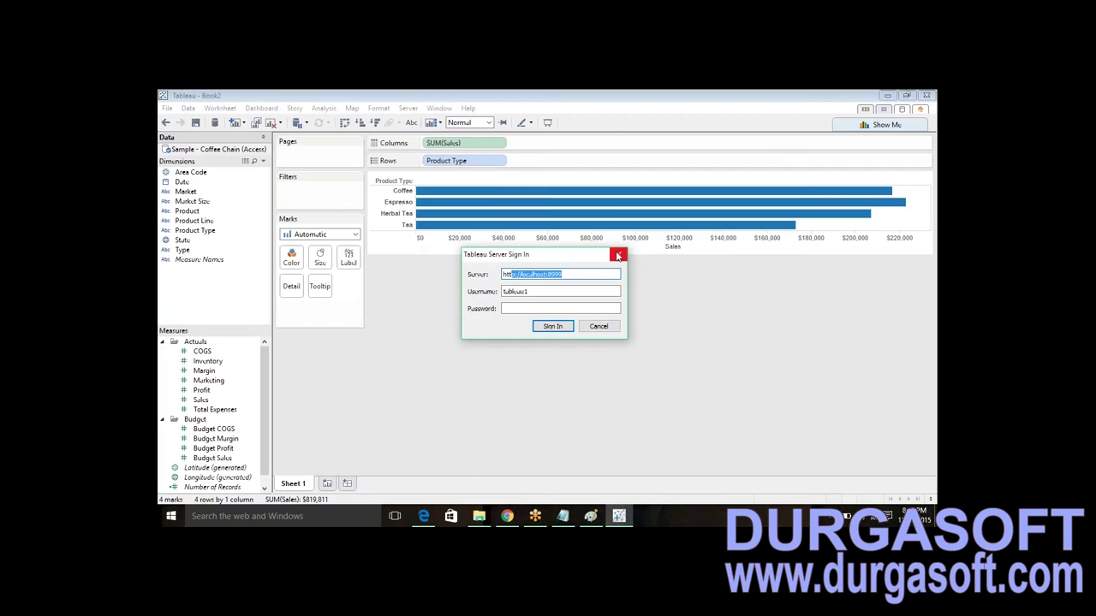
pyautogui.click(617, 255)
pyautogui.click(407, 108)
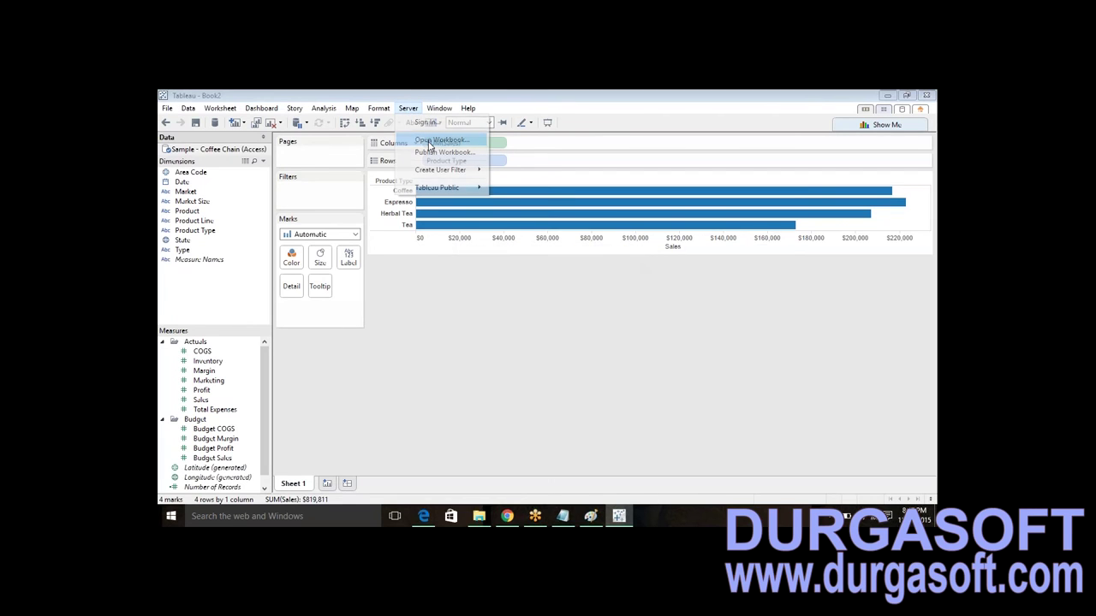
pyautogui.click(429, 141)
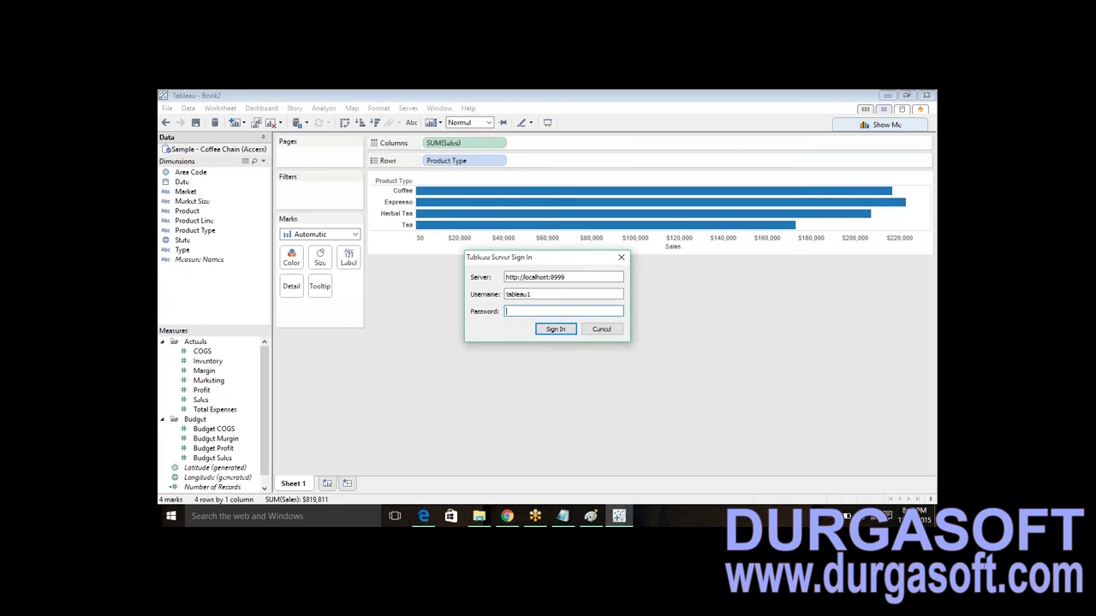
pyautogui.click(621, 257)
pyautogui.click(408, 108)
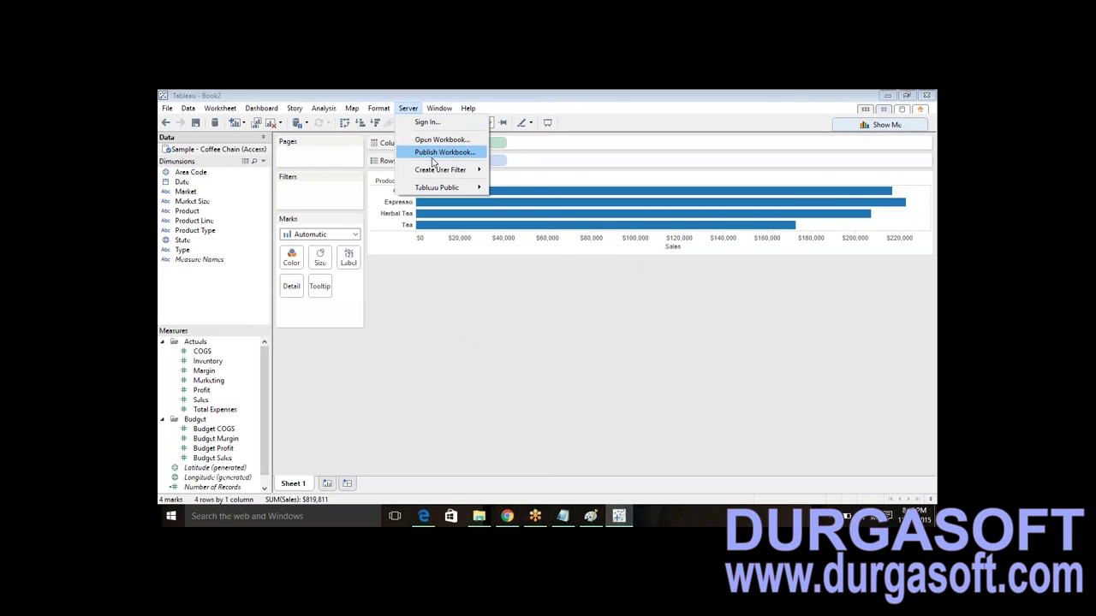
# - Publish the workbook signed in as the viewer user, then dismiss the no-permission error
pyautogui.click(433, 159)
pyautogui.click(530, 291)
pyautogui.moveTo(531, 291); pyautogui.dragTo(490, 292)
pyautogui.write('rumsh')
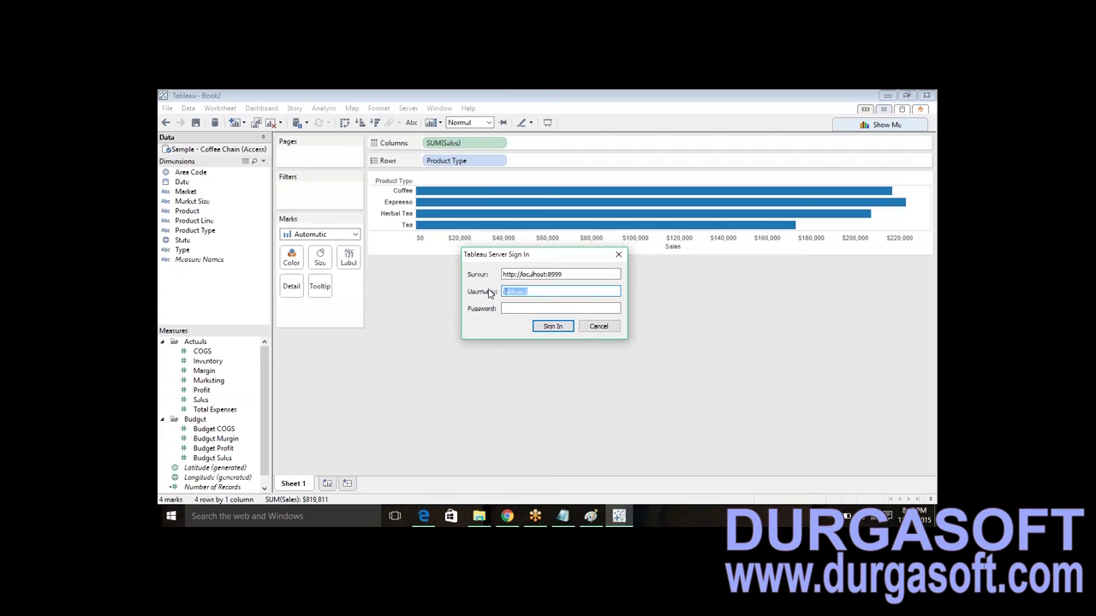
pyautogui.write('ush')
pyautogui.press('Tab')
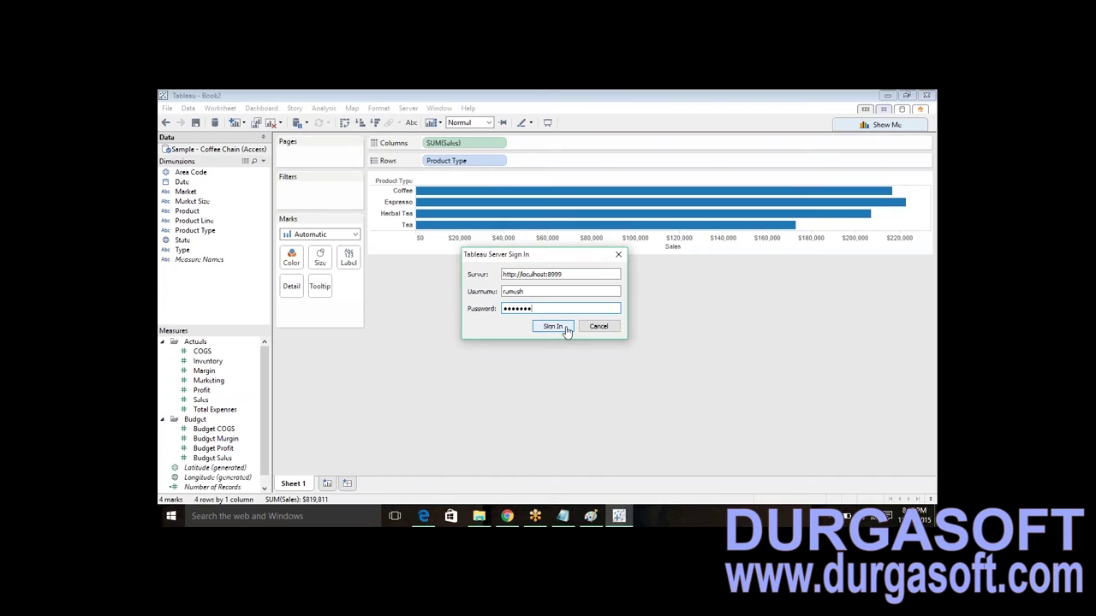
pyautogui.click(564, 328)
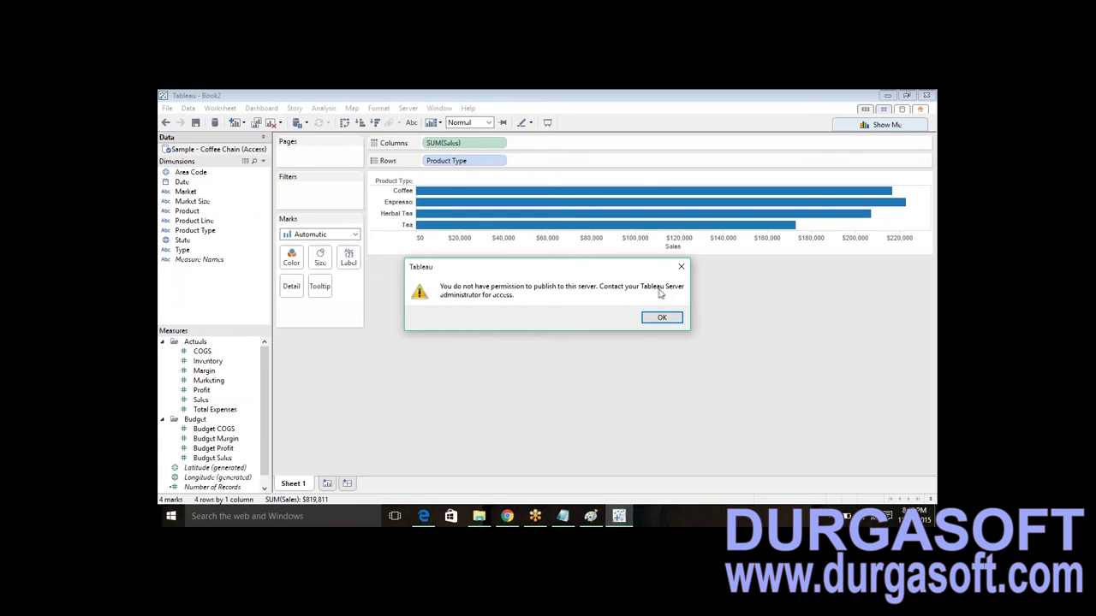
pyautogui.click(660, 317)
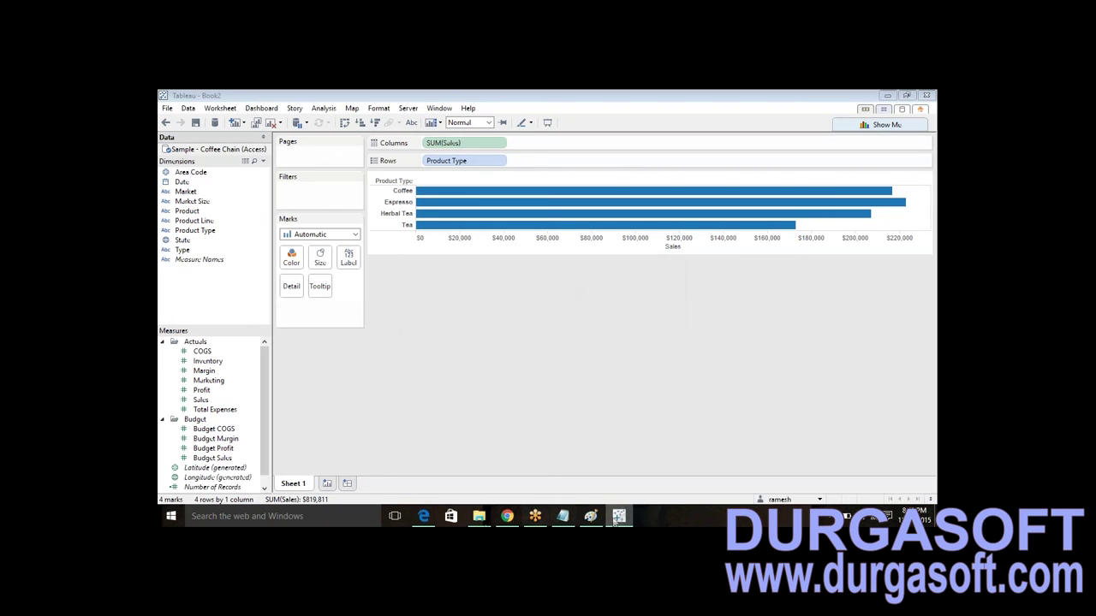
pyautogui.click(434, 520)
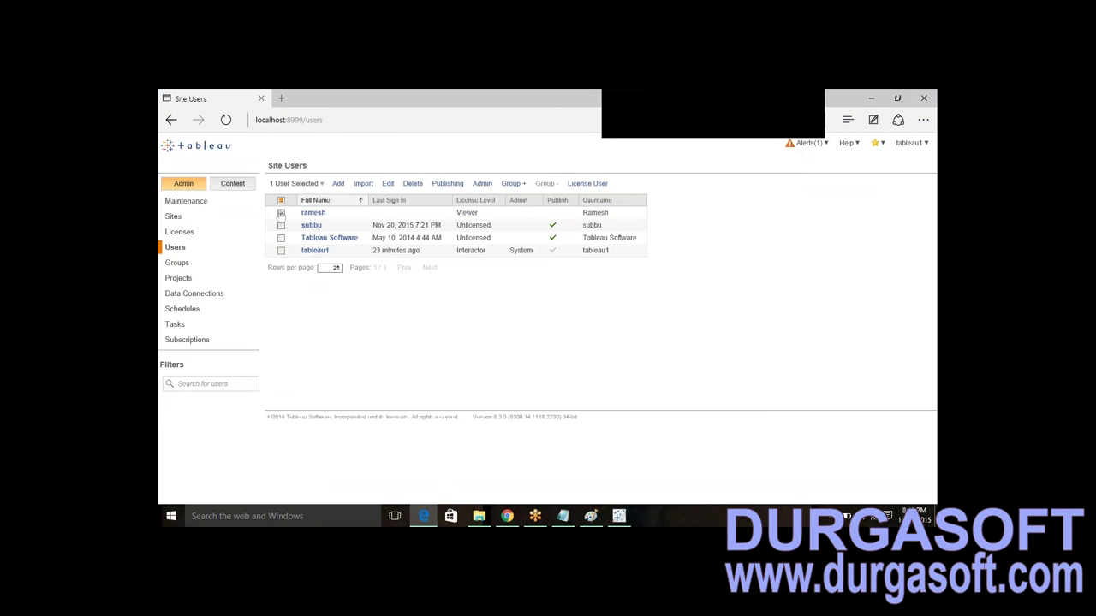
pyautogui.click(281, 214)
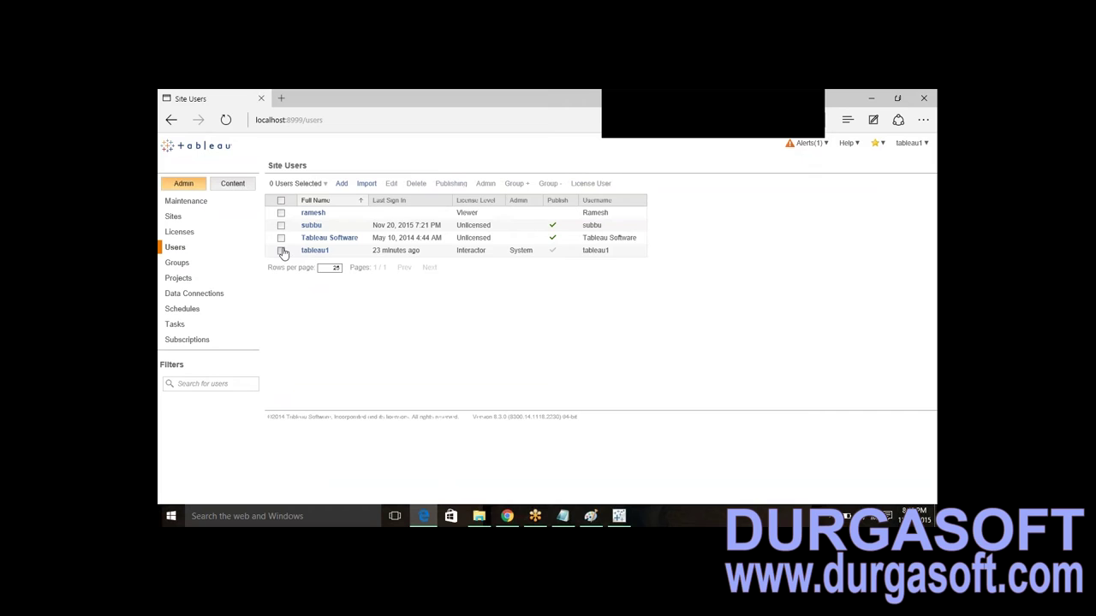
pyautogui.click(282, 251)
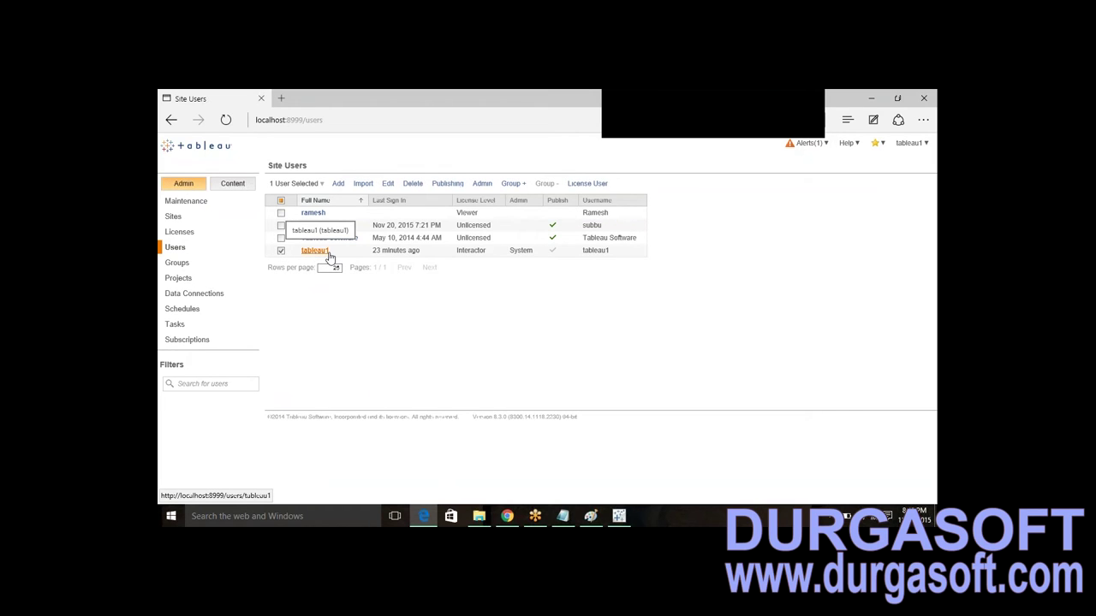
pyautogui.moveTo(537, 254); pyautogui.dragTo(511, 257)
pyautogui.click(619, 516)
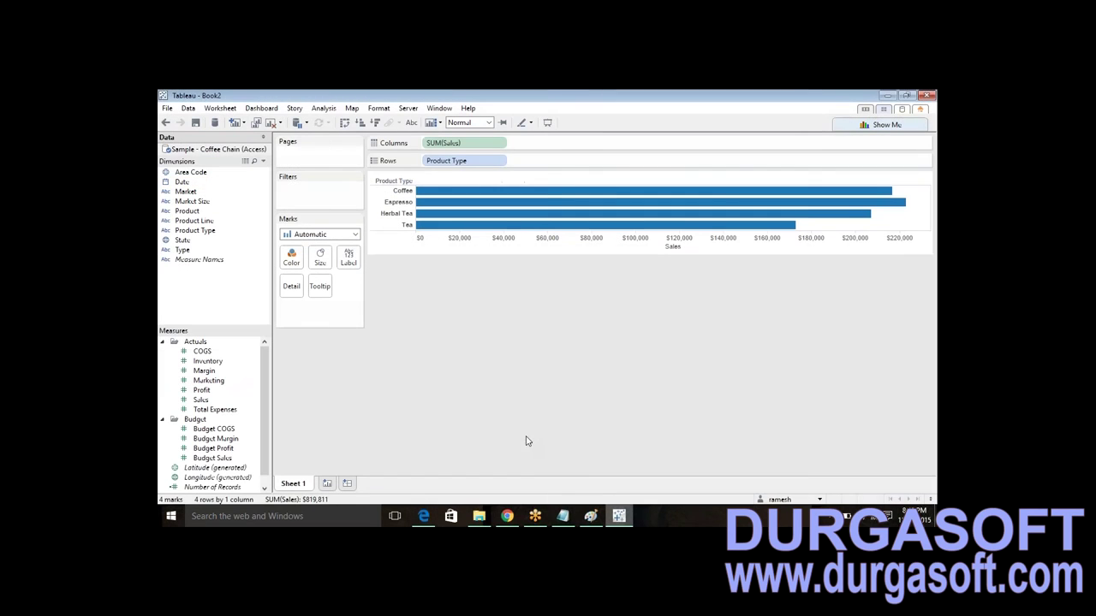
# - Sign in to the server with the administrator account and password
pyautogui.click(408, 108)
pyautogui.click(414, 109)
pyautogui.click(407, 108)
pyautogui.click(424, 122)
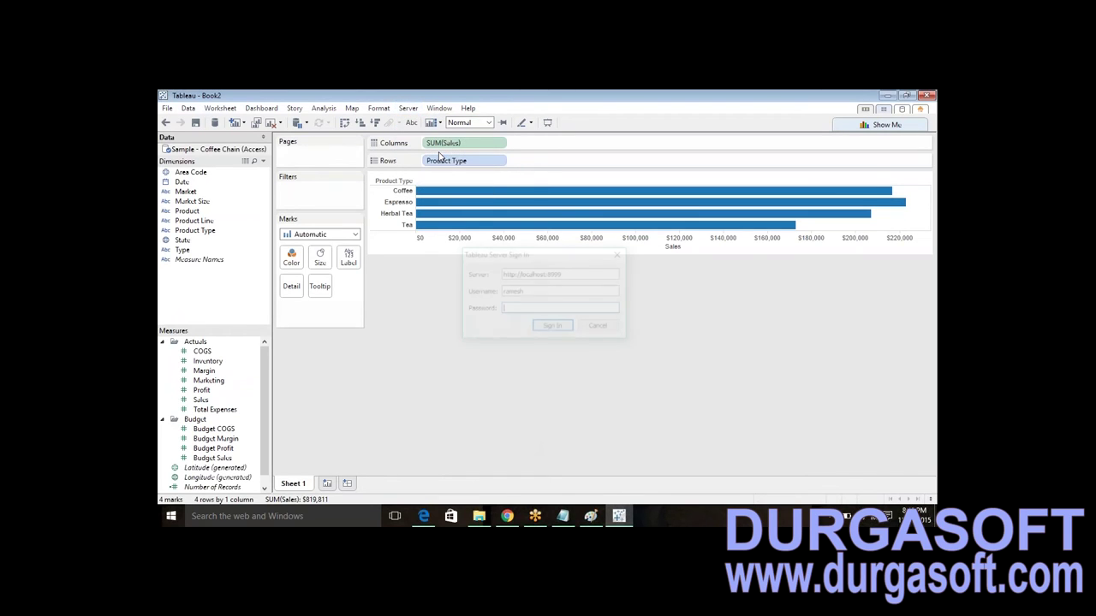
pyautogui.doubleClick(542, 292)
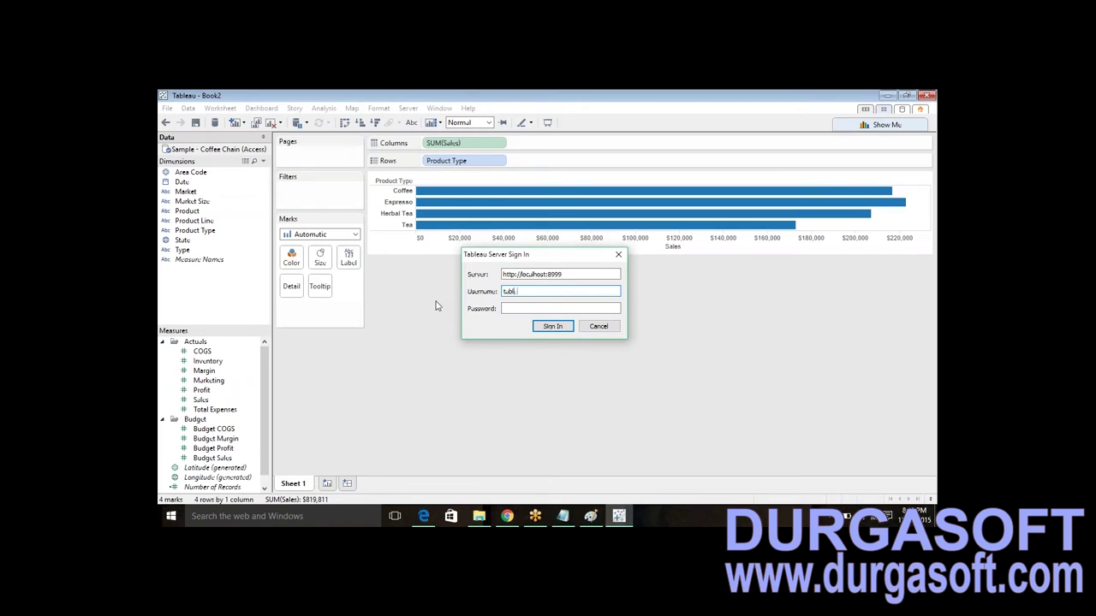
pyautogui.press('Tab')
pyautogui.click(554, 326)
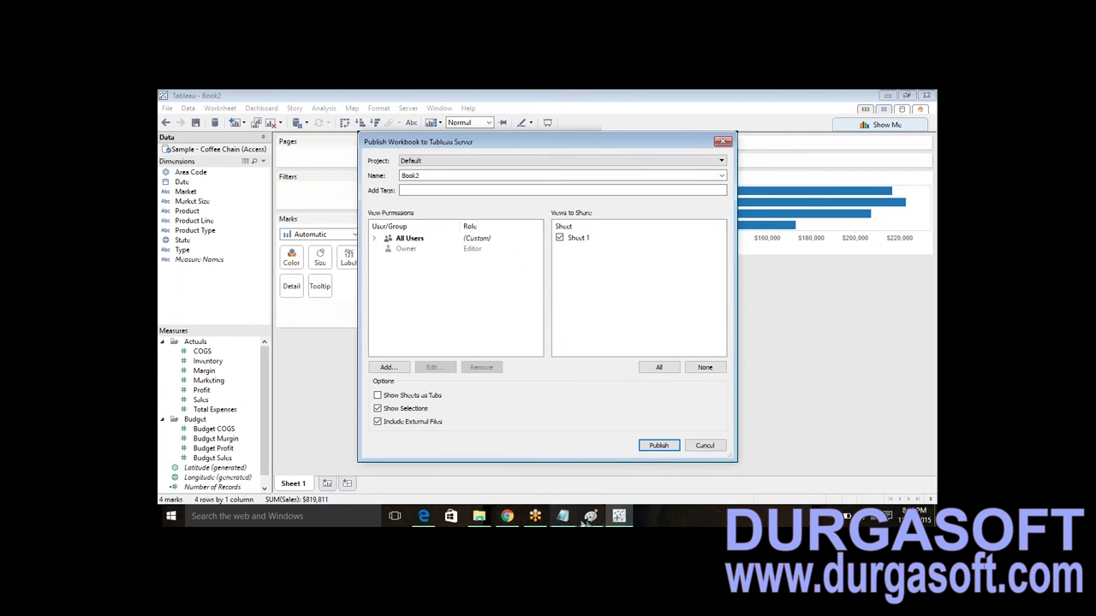
pyautogui.hotkey('alt', 'Tab')
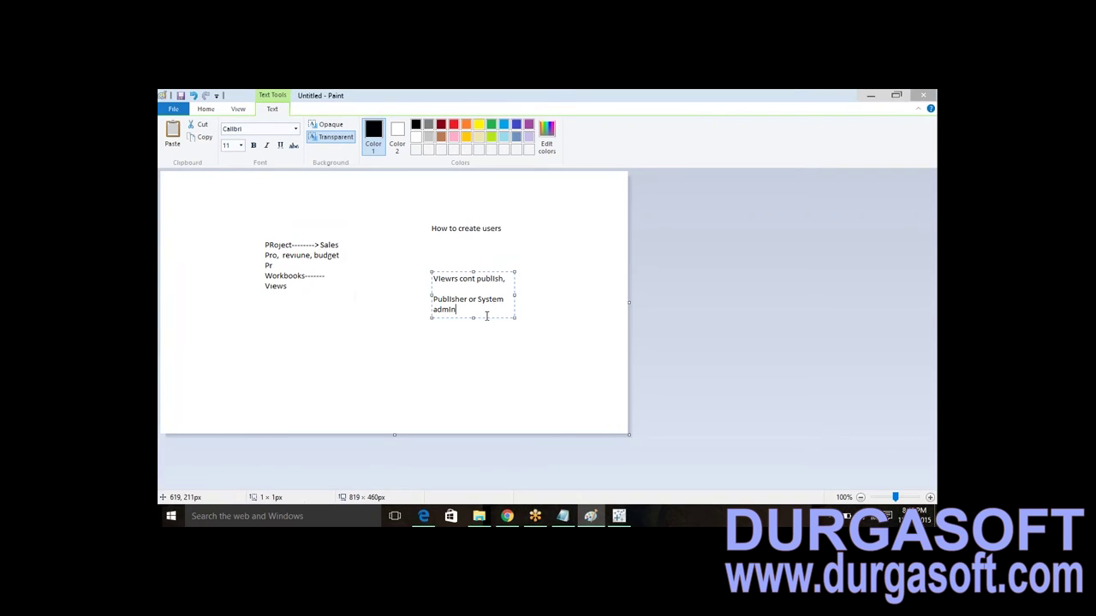
# - Add the Paint note 'Publish the report o server' on one line, then return to Tableau
pyautogui.click(437, 354)
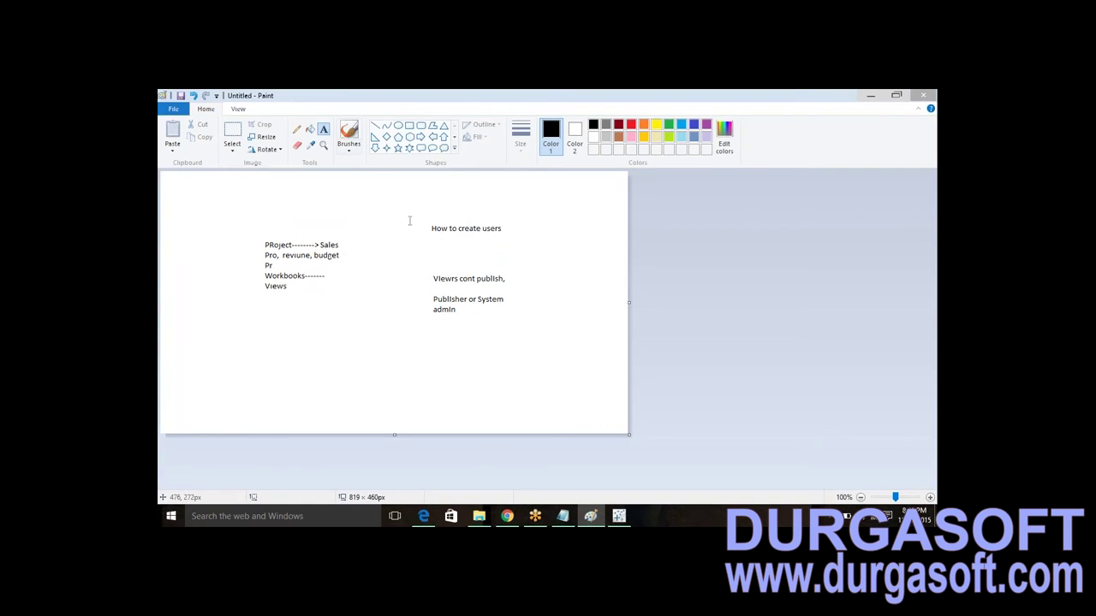
pyautogui.click(402, 350)
pyautogui.write('Publish the')
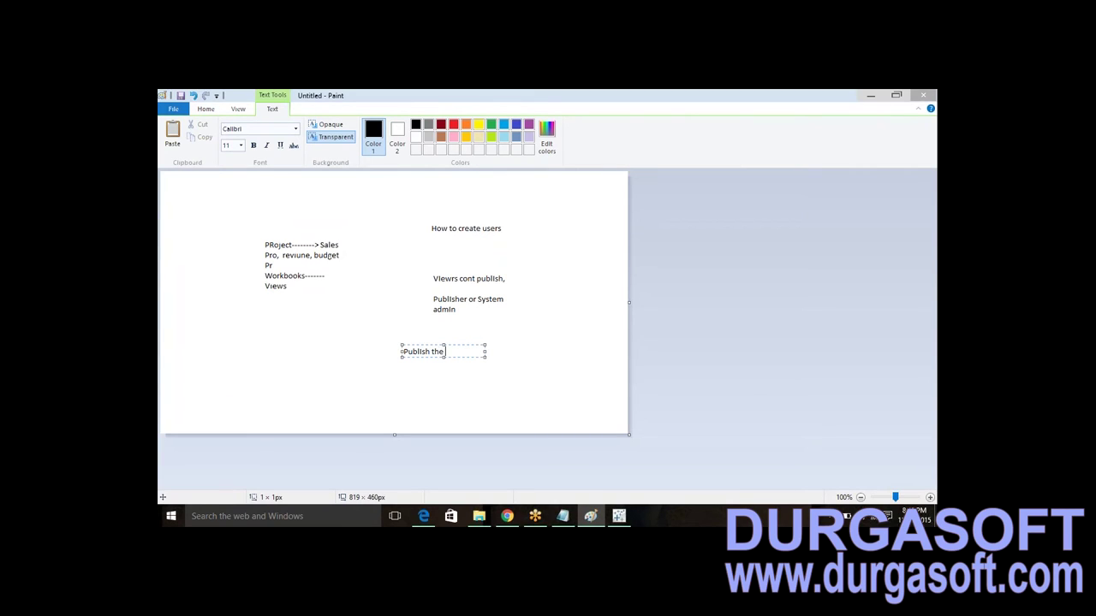
pyautogui.write(' report o server')
pyautogui.moveTo(484, 359); pyautogui.dragTo(547, 361)
pyautogui.click(491, 399)
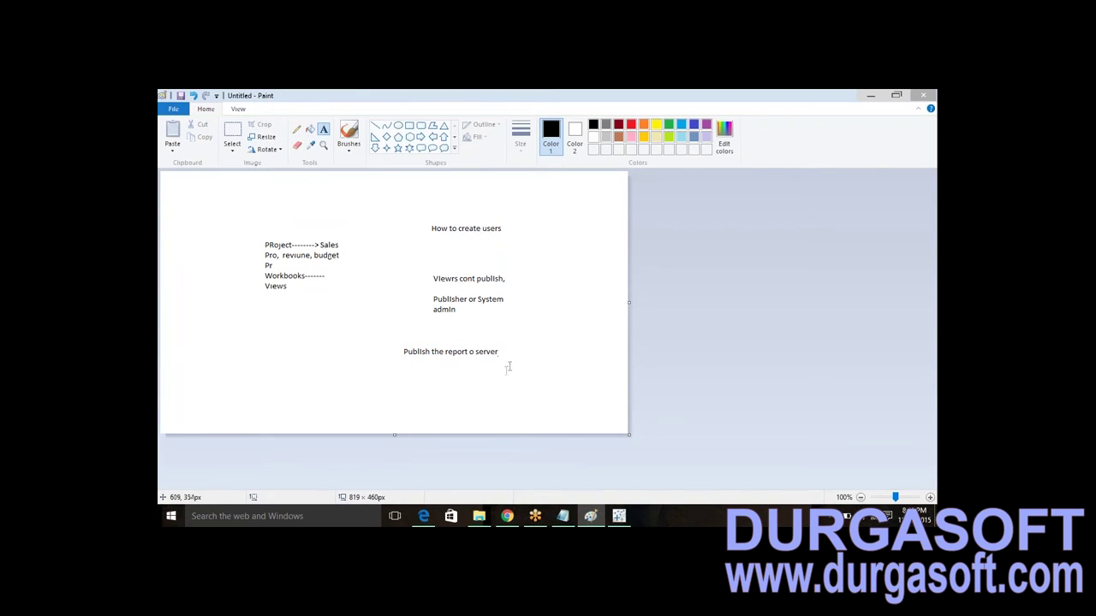
pyautogui.click(423, 516)
pyautogui.click(590, 516)
pyautogui.click(619, 516)
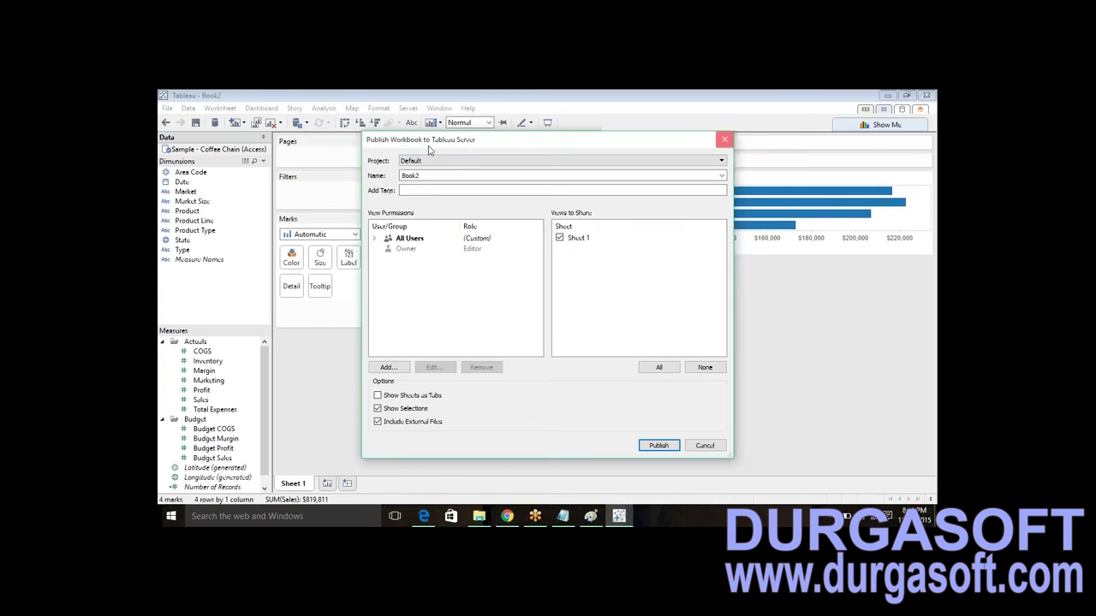
# - Reopen Publish Workbook and list its Default and Tableau Samples projects
pyautogui.press('Escape')
pyautogui.click(407, 108)
pyautogui.click(437, 154)
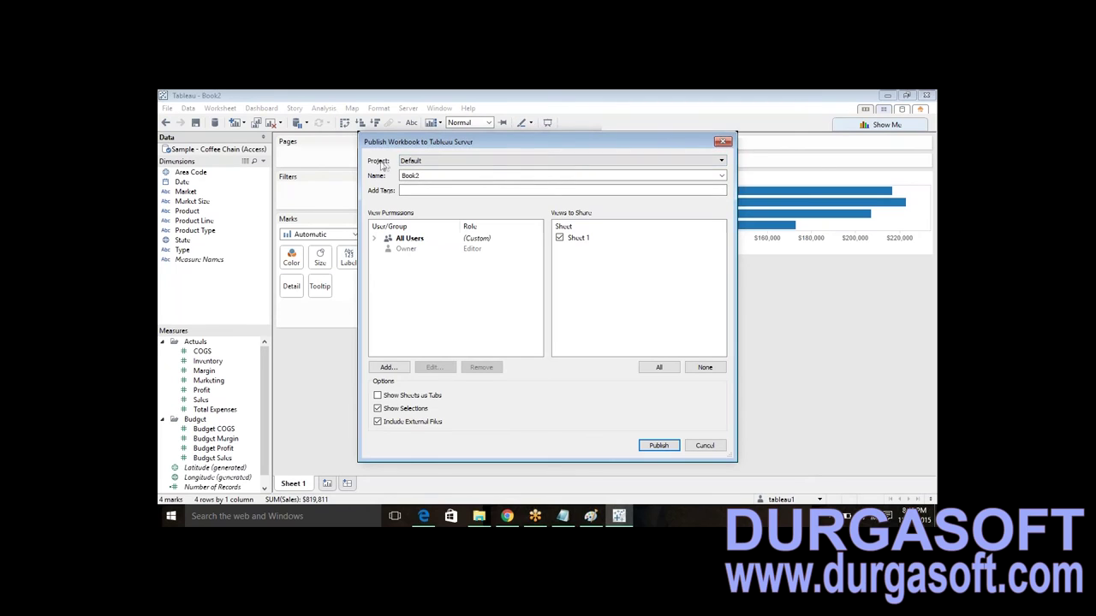
pyautogui.click(421, 164)
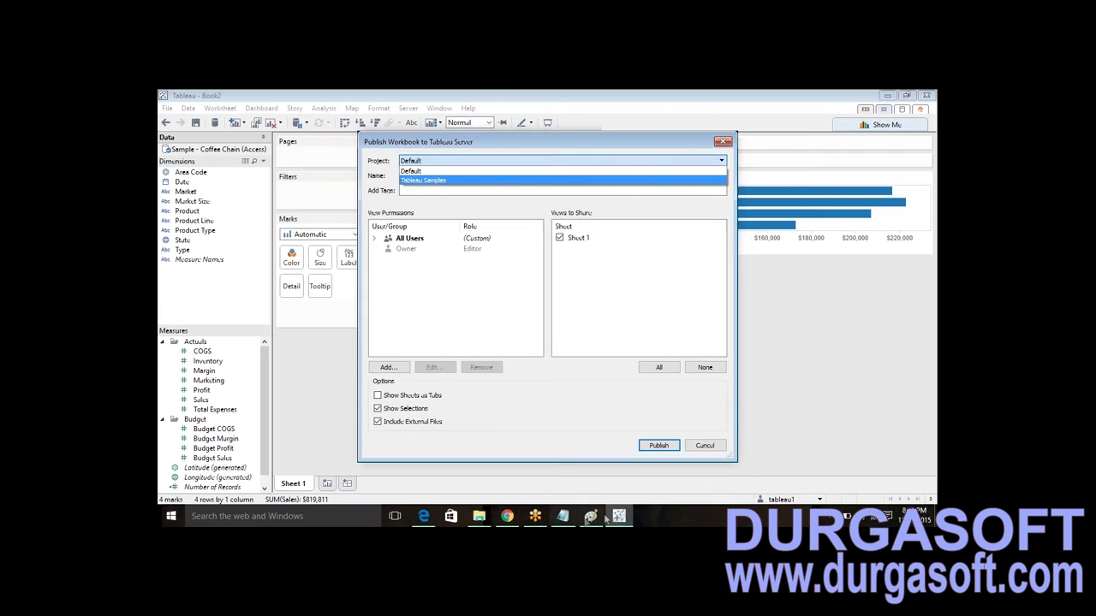
pyautogui.click(433, 517)
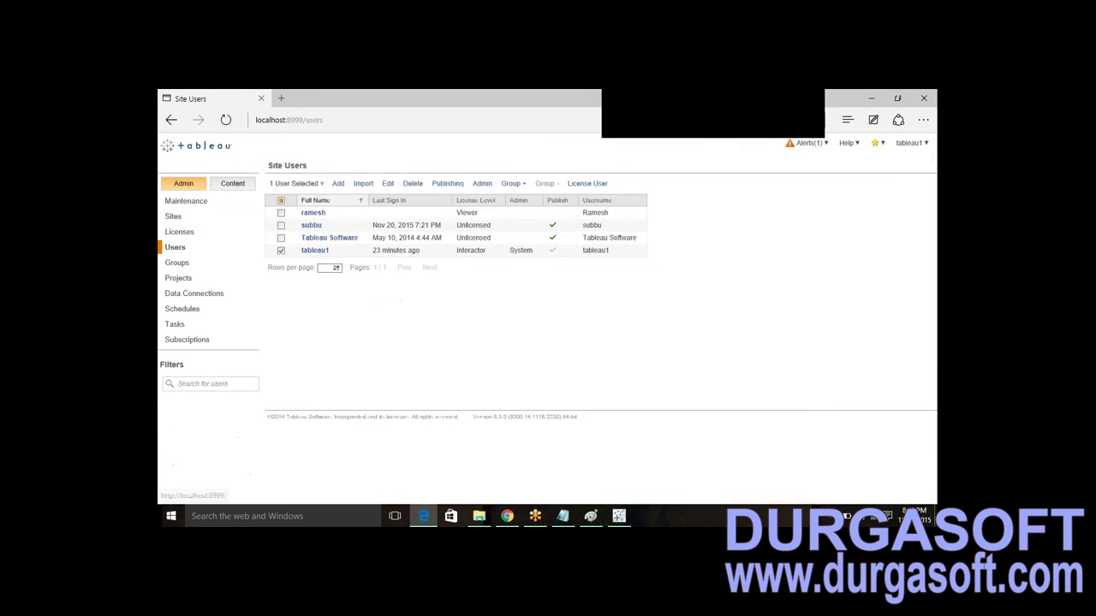
# - Browse to the site's Projects list and highlight the Default and Tableau Samples titles
pyautogui.click(230, 185)
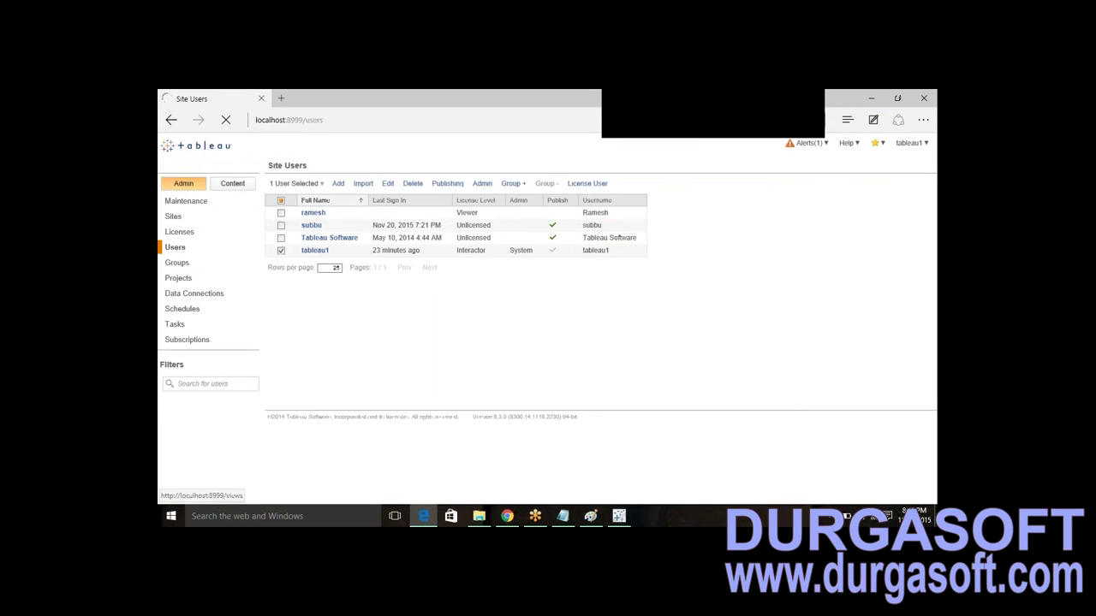
pyautogui.click(180, 202)
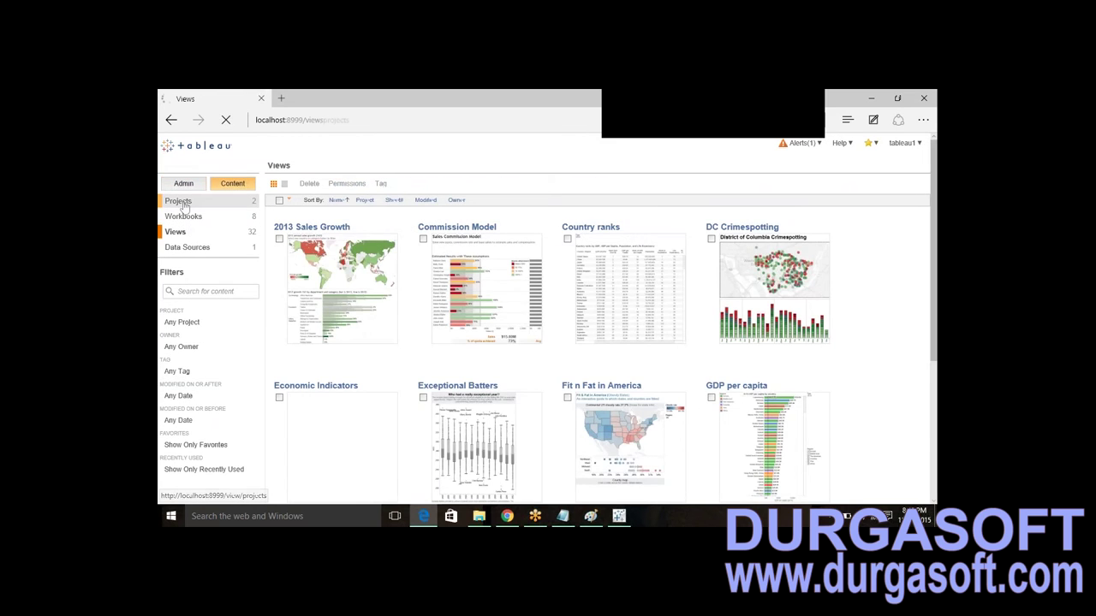
pyautogui.moveTo(325, 187); pyautogui.dragTo(275, 187)
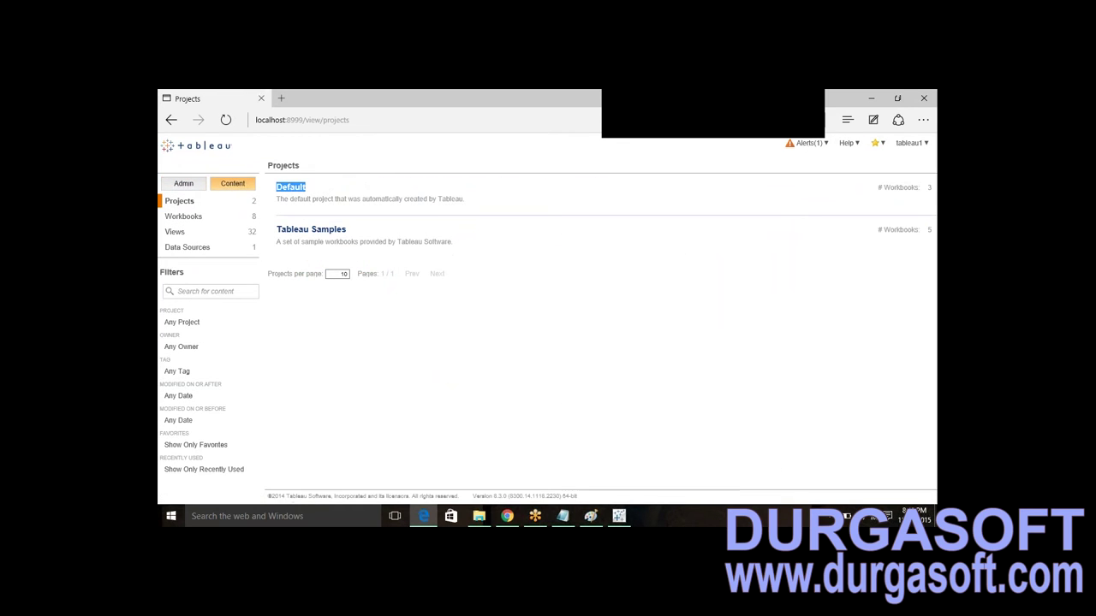
pyautogui.click(357, 233)
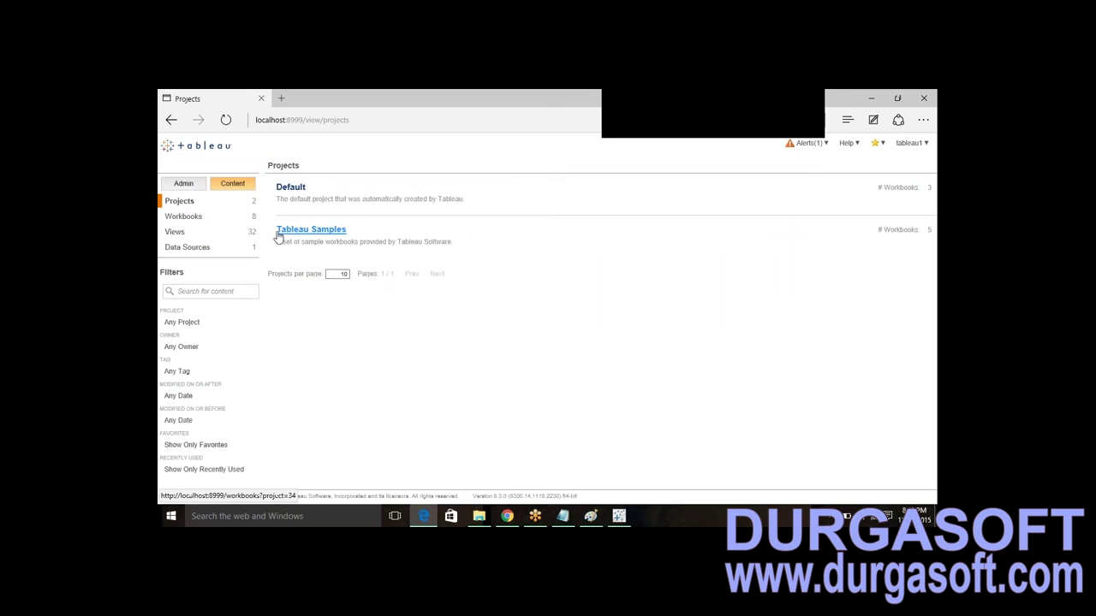
pyautogui.moveTo(278, 237); pyautogui.dragTo(348, 231)
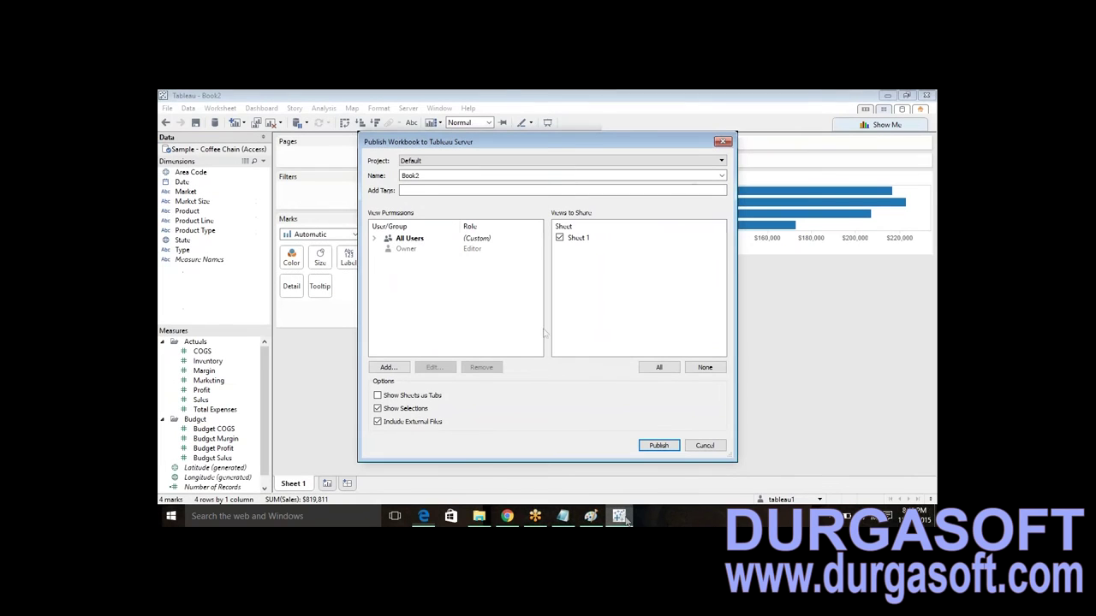
# - Expand All Users and replace the Book2 workbook name with the report name starting 'Ra'
pyautogui.doubleClick(409, 238)
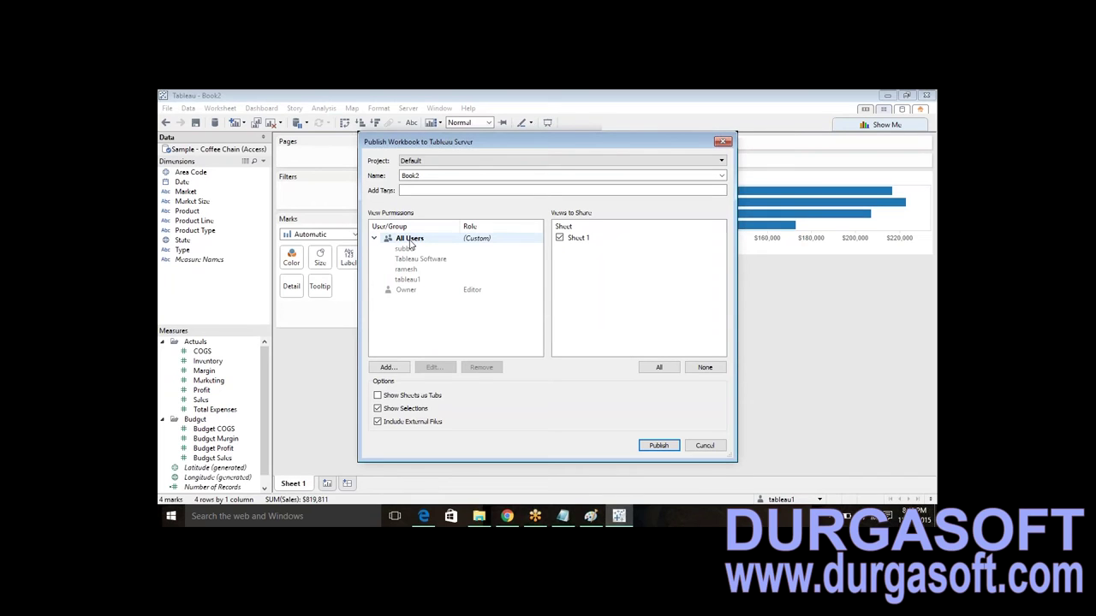
pyautogui.doubleClick(431, 175)
pyautogui.write('Ramesh Report')
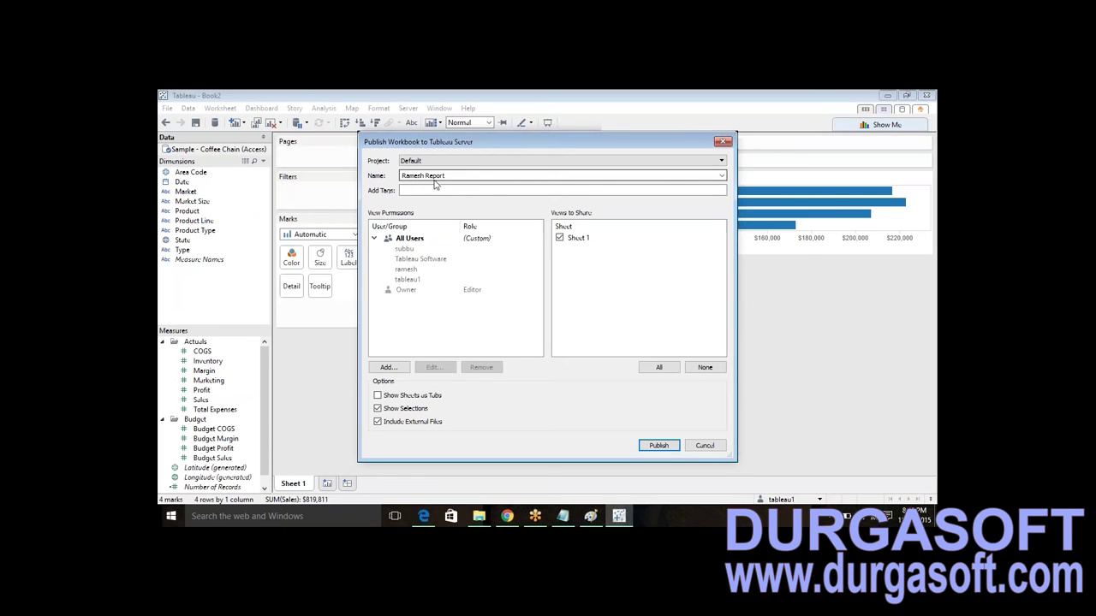
# - Keep Sheet 1 shared and start adding a user under View Permissions
pyautogui.click(558, 239)
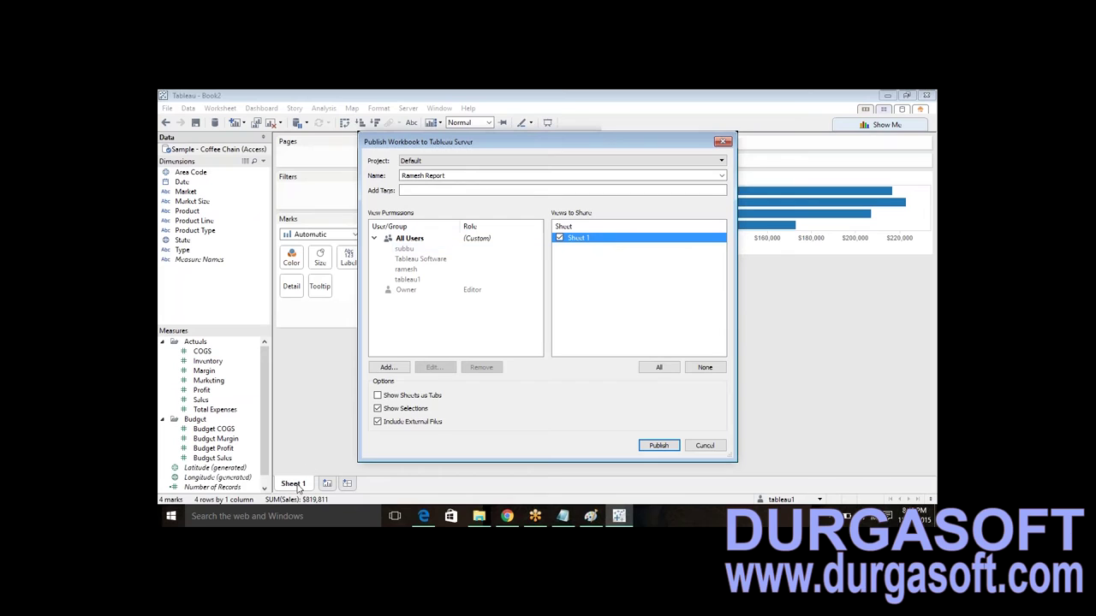
pyautogui.click(588, 250)
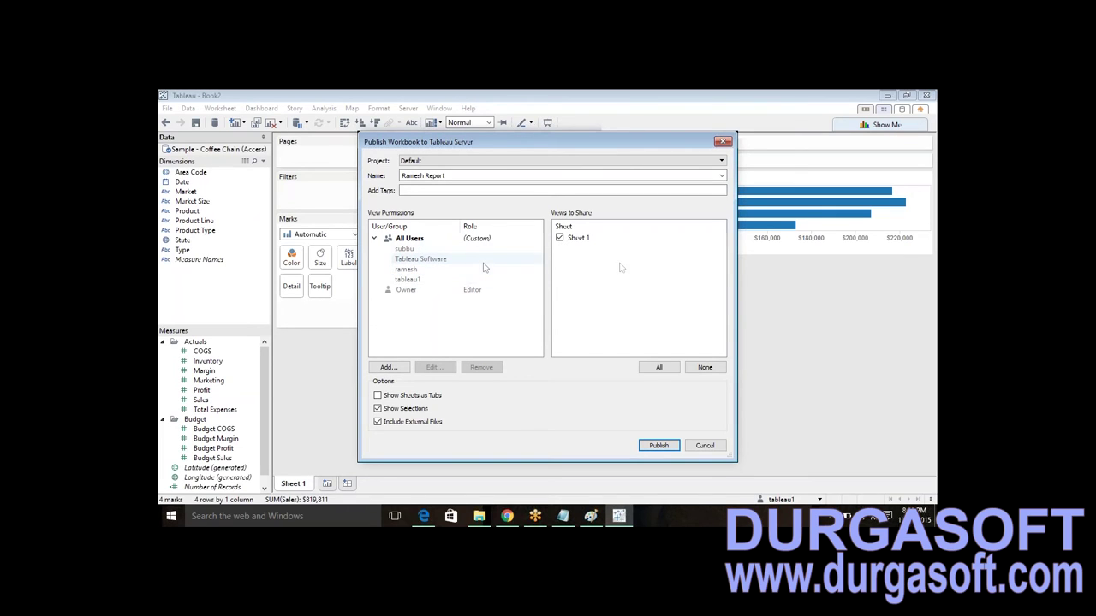
pyautogui.click(560, 239)
pyautogui.click(559, 239)
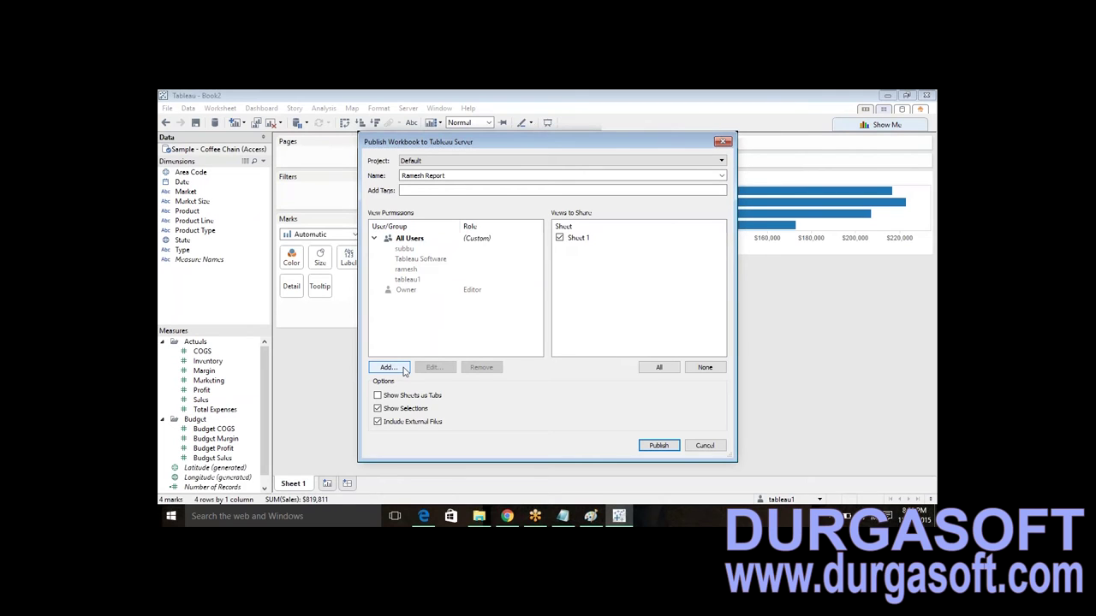
pyautogui.click(403, 369)
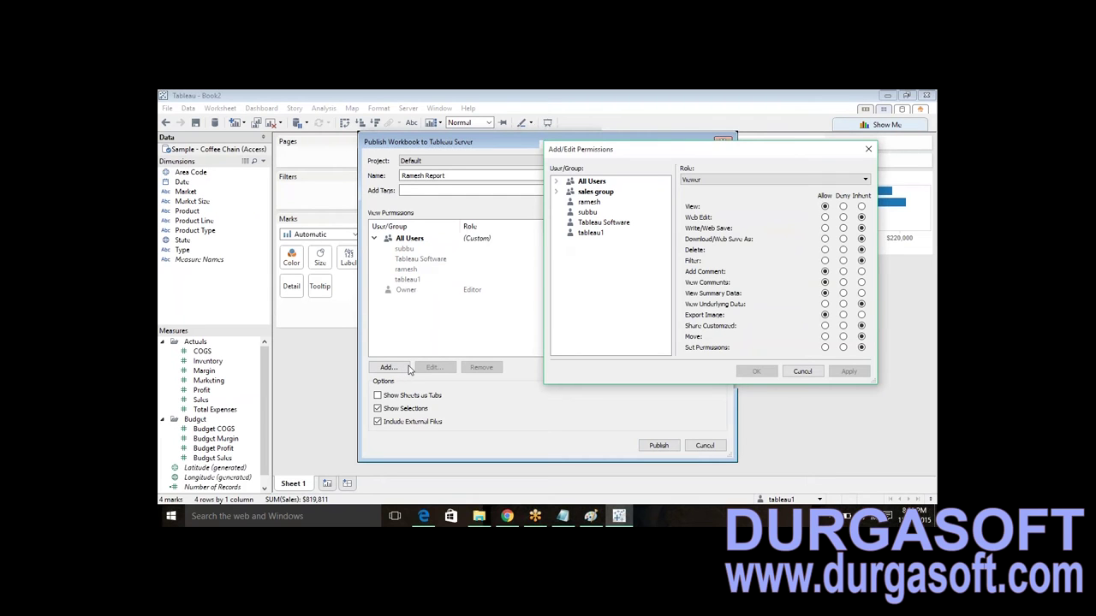
# - Move Add/Edit Permissions aside, select the site user, and keep the Viewer role
pyautogui.moveTo(674, 153); pyautogui.dragTo(472, 152)
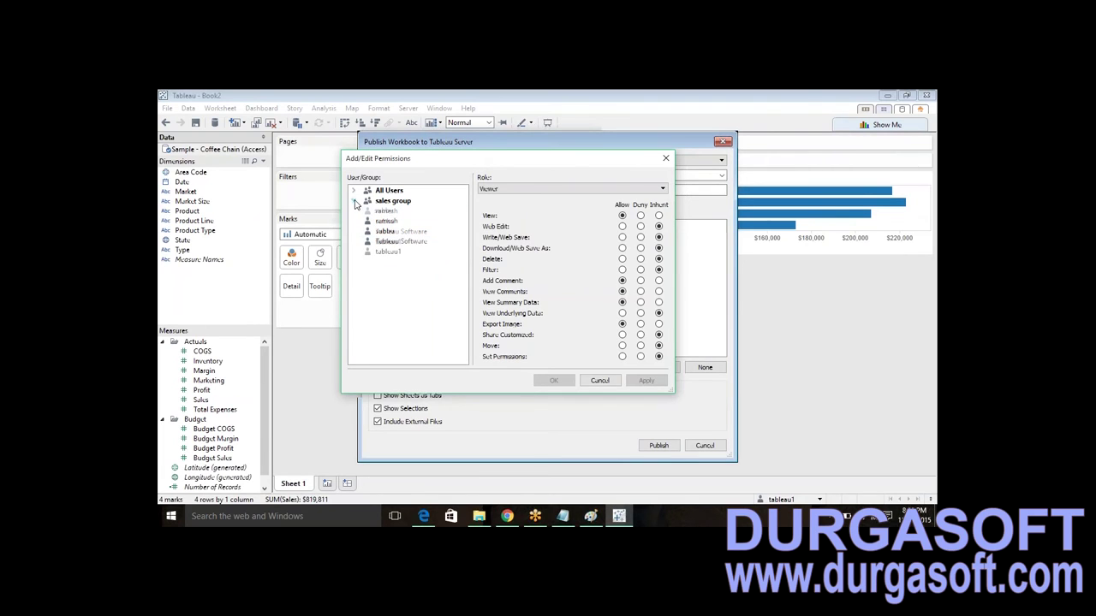
pyautogui.click(387, 211)
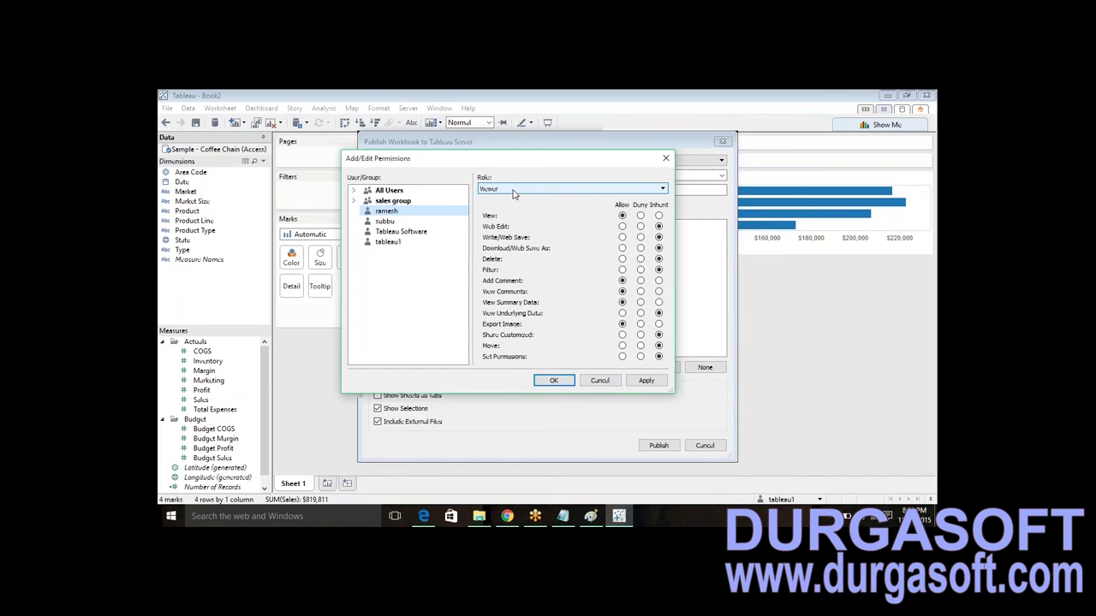
pyautogui.click(397, 244)
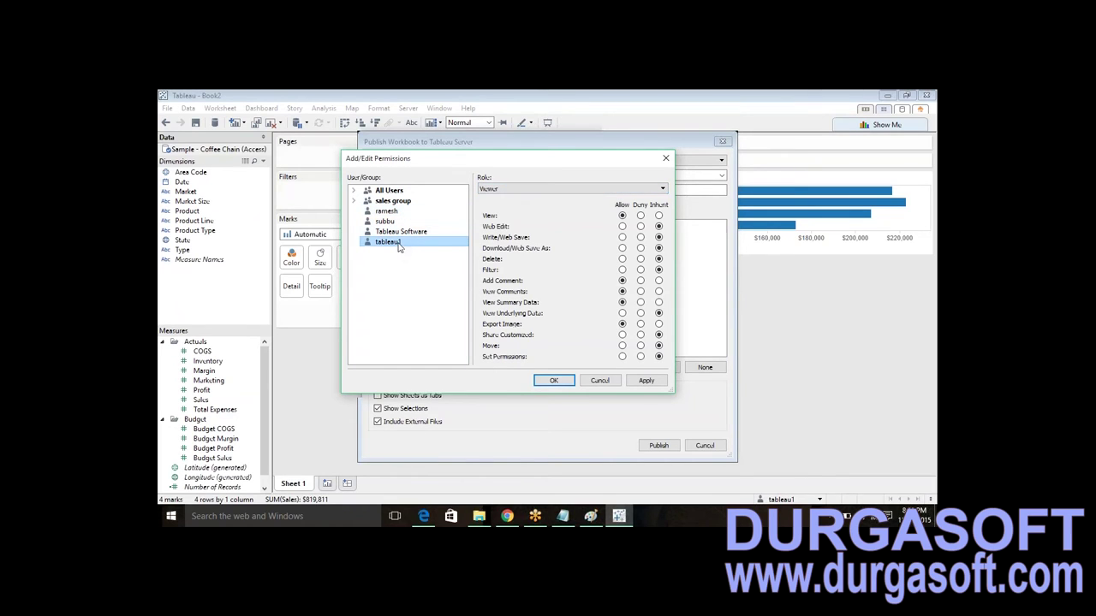
pyautogui.click(385, 214)
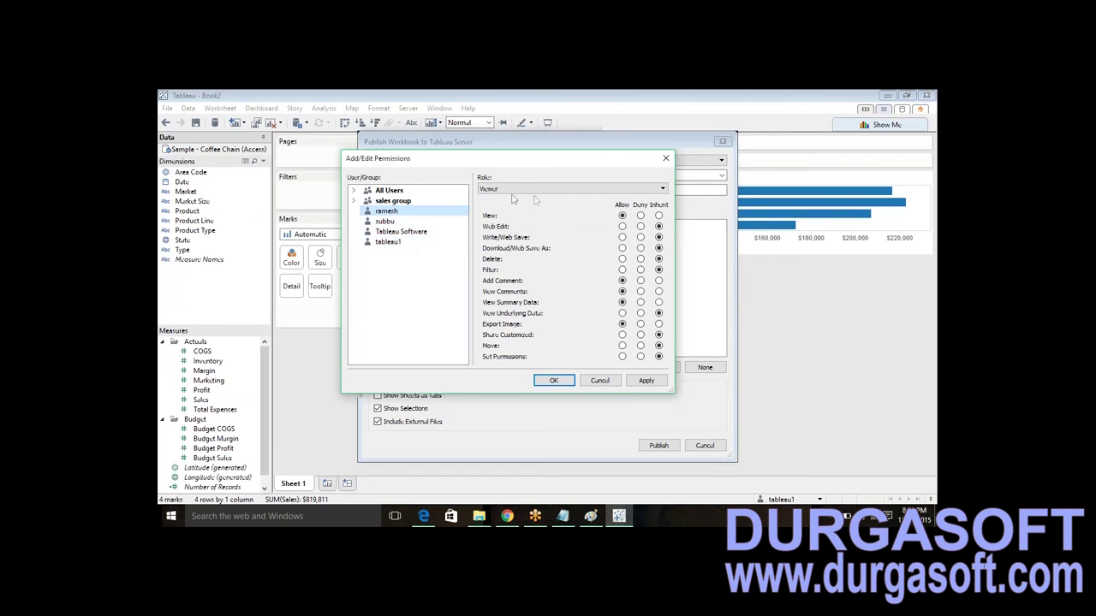
pyautogui.click(520, 193)
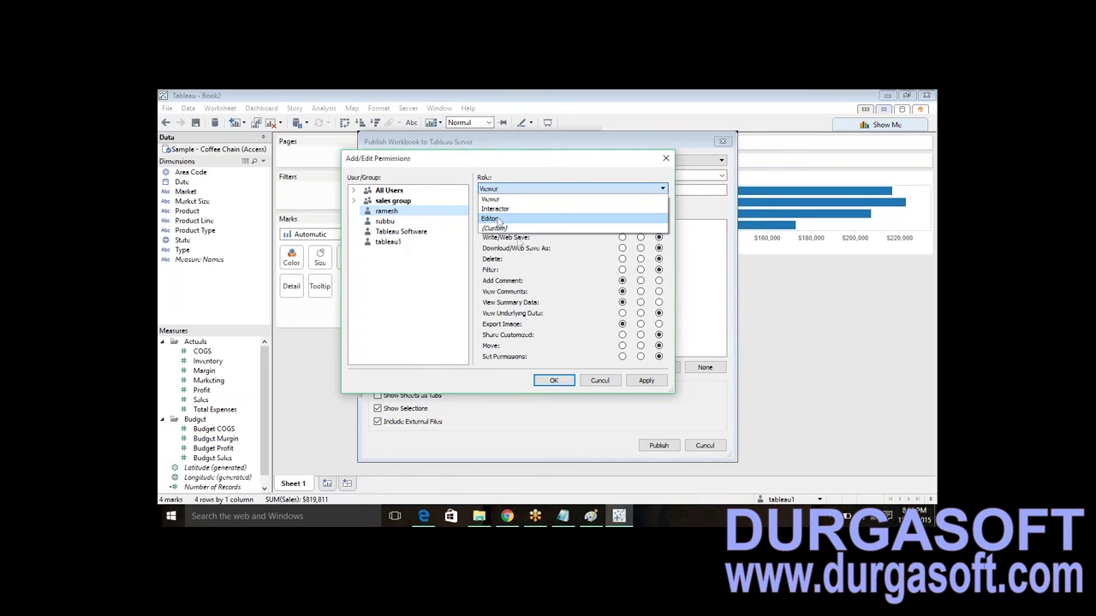
pyautogui.click(562, 272)
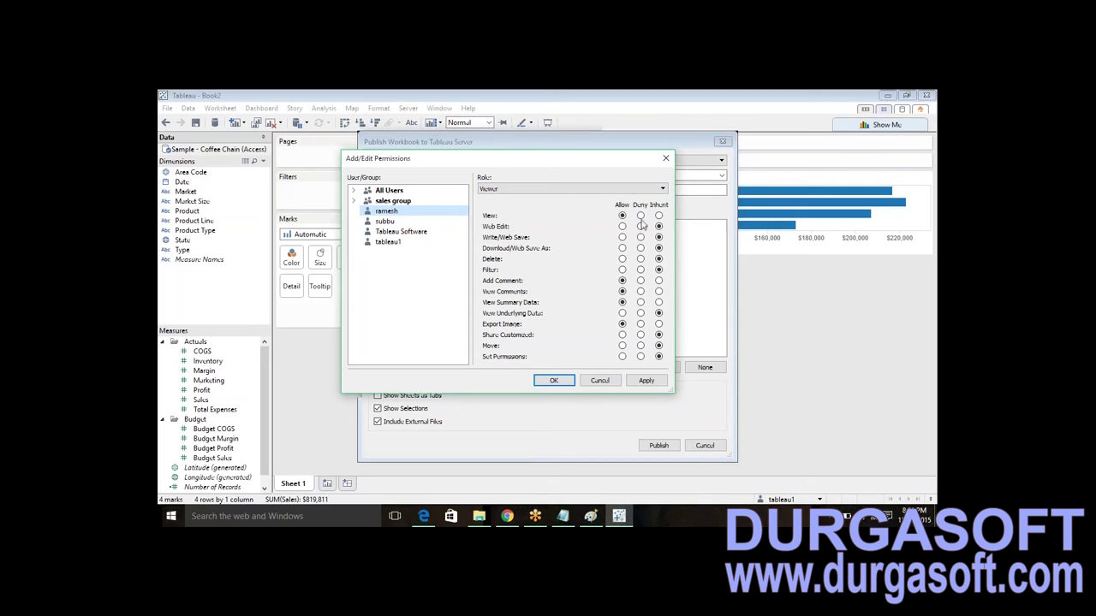
pyautogui.click(428, 213)
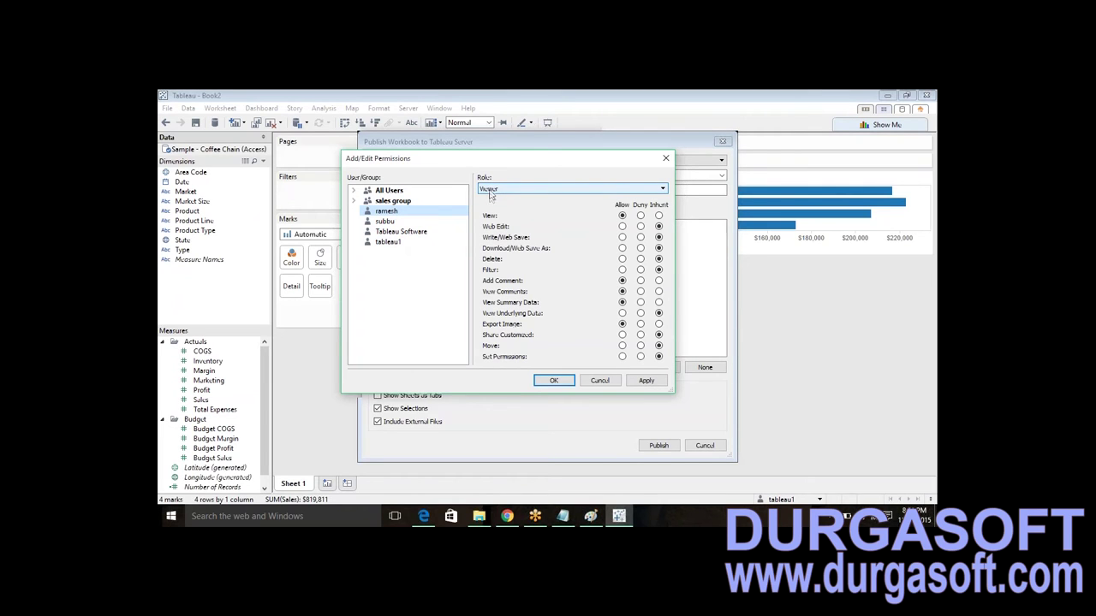
pyautogui.moveTo(416, 166); pyautogui.dragTo(374, 165)
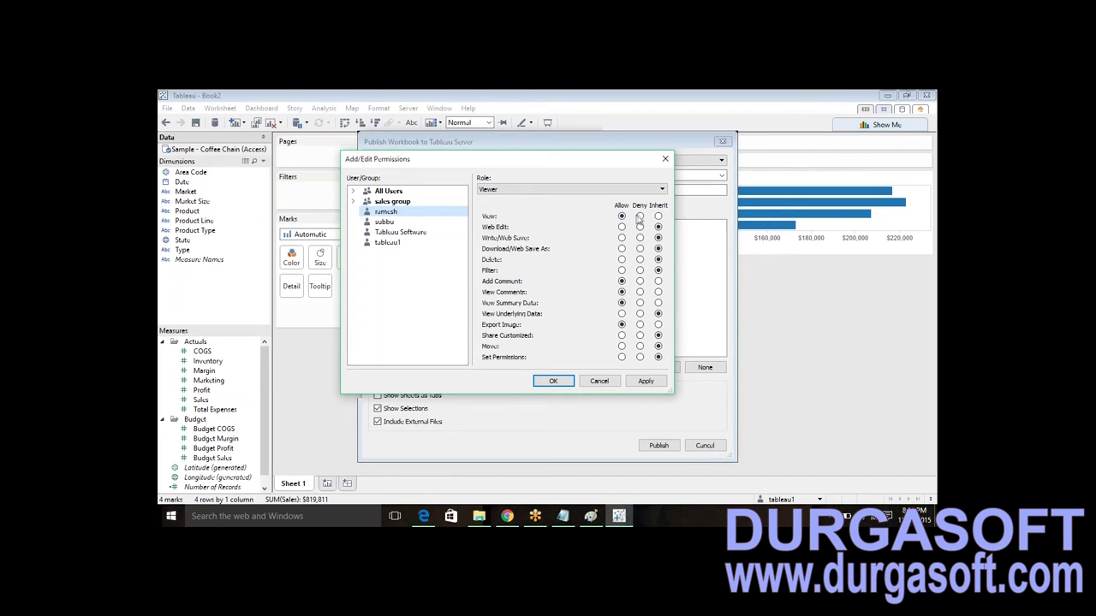
pyautogui.click(639, 218)
pyautogui.click(622, 217)
pyautogui.click(599, 189)
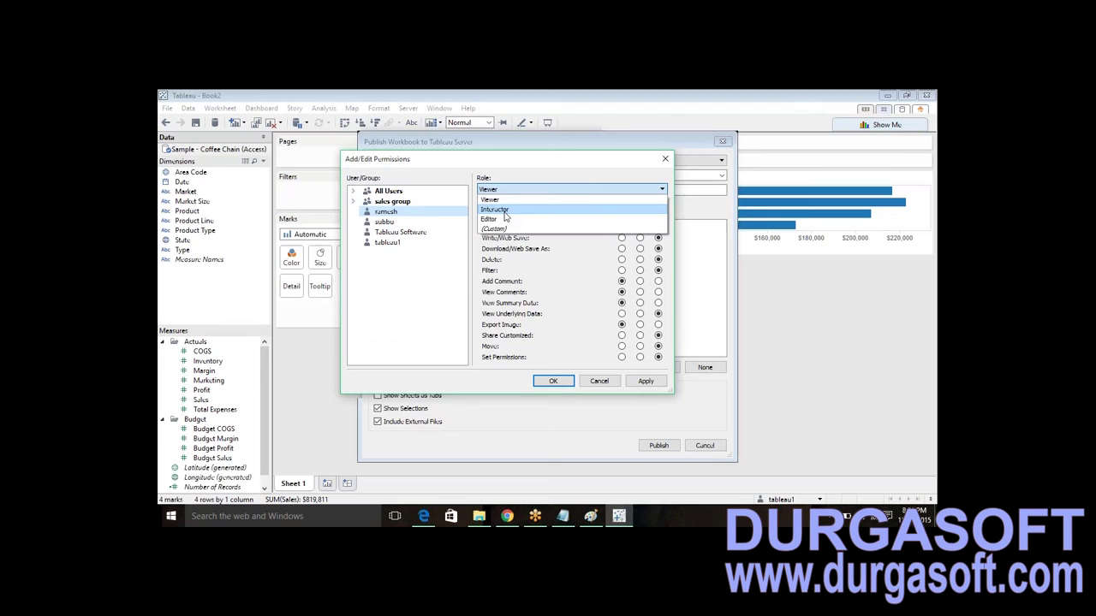
pyautogui.click(555, 267)
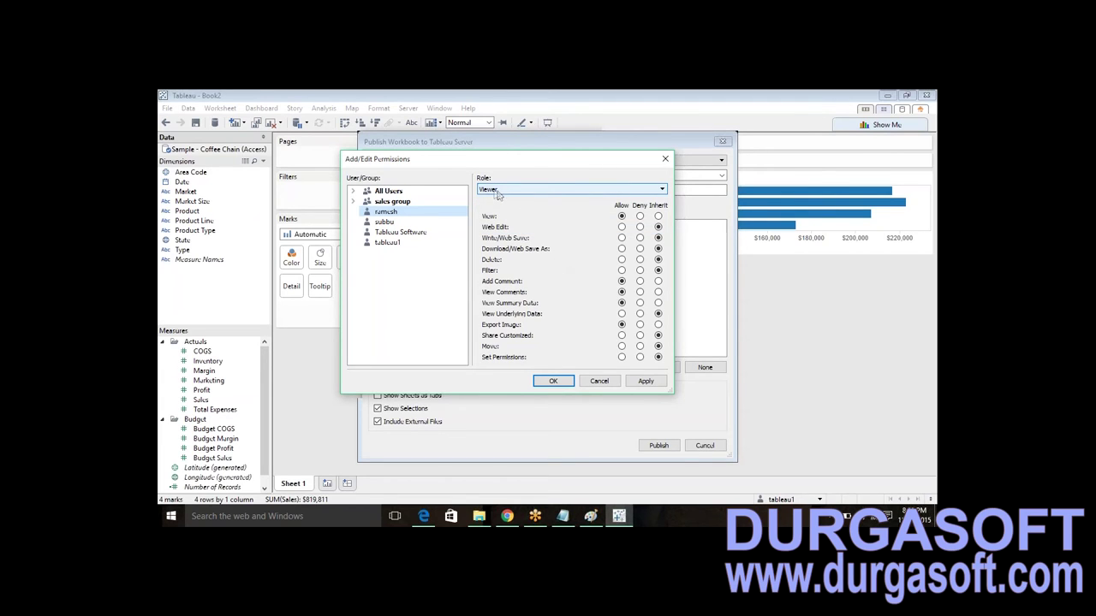
pyautogui.click(622, 219)
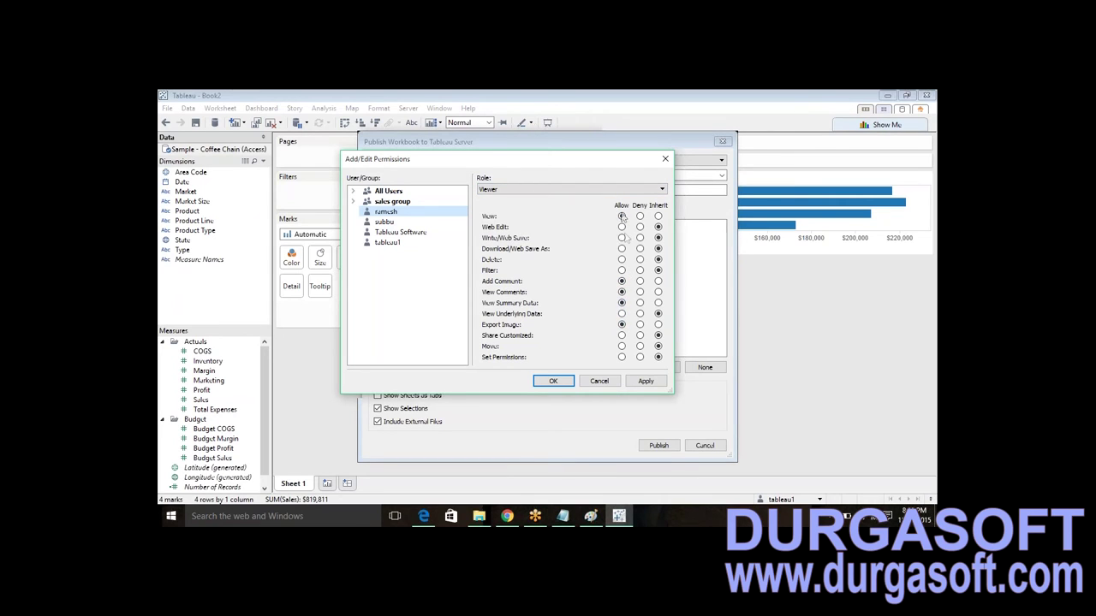
pyautogui.click(560, 194)
pyautogui.click(544, 210)
pyautogui.click(574, 189)
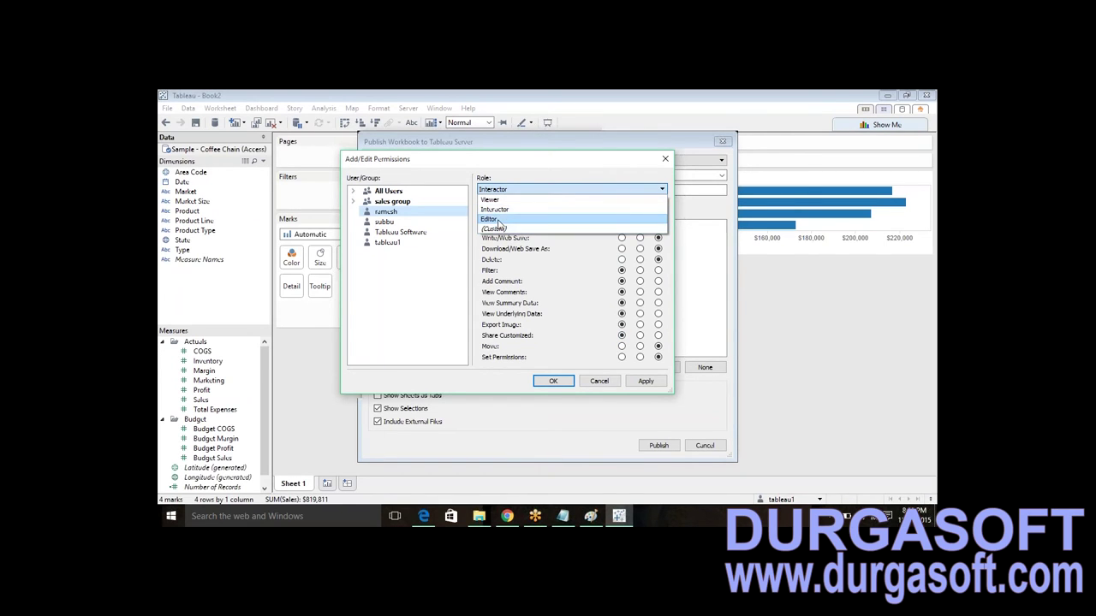
pyautogui.click(493, 219)
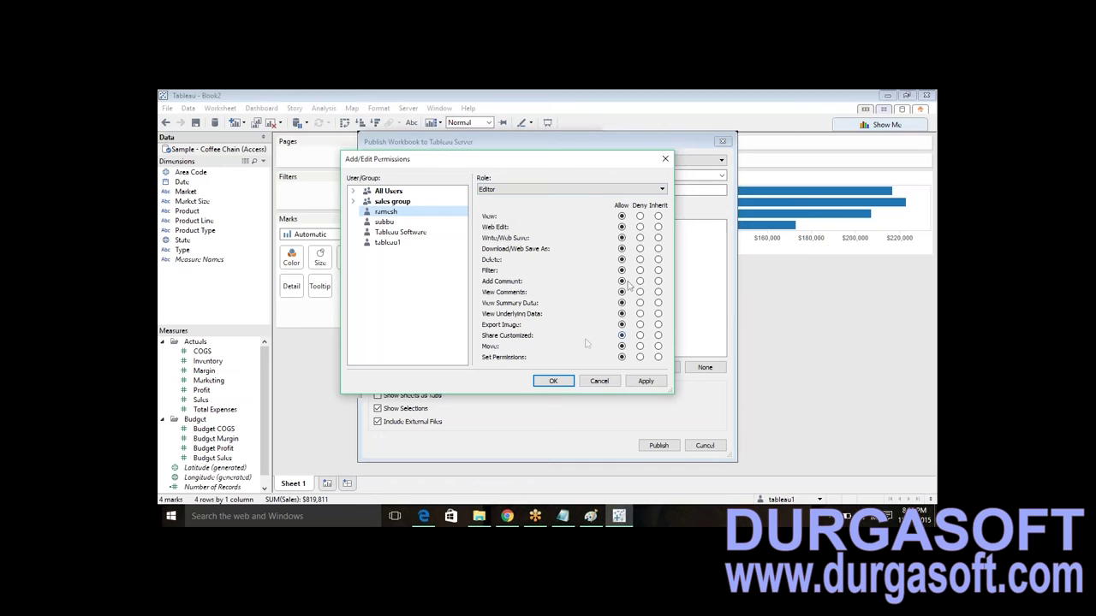
pyautogui.click(523, 190)
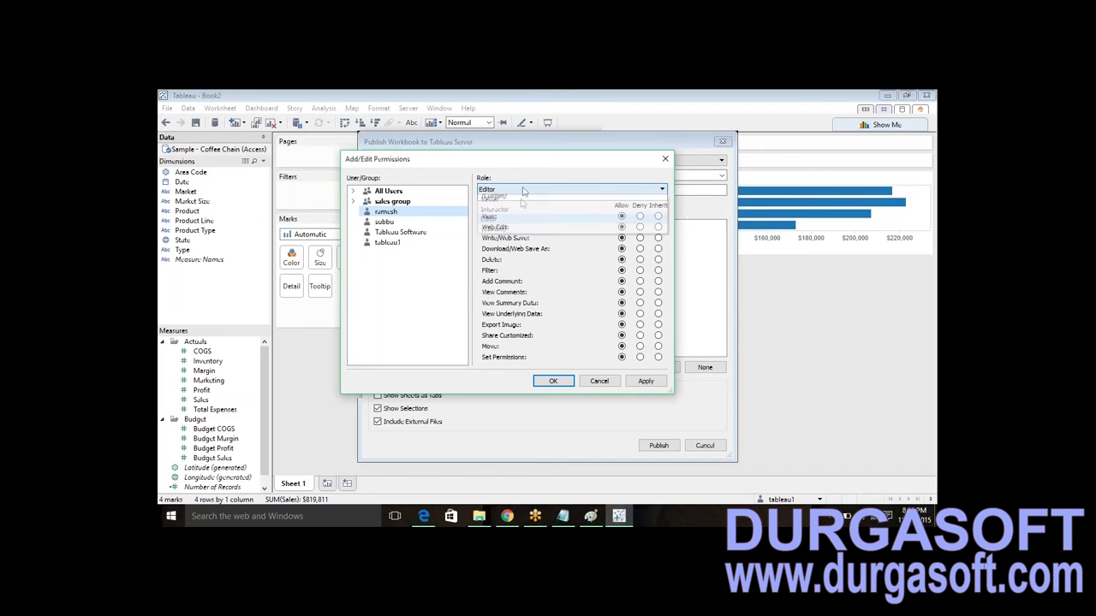
pyautogui.click(522, 200)
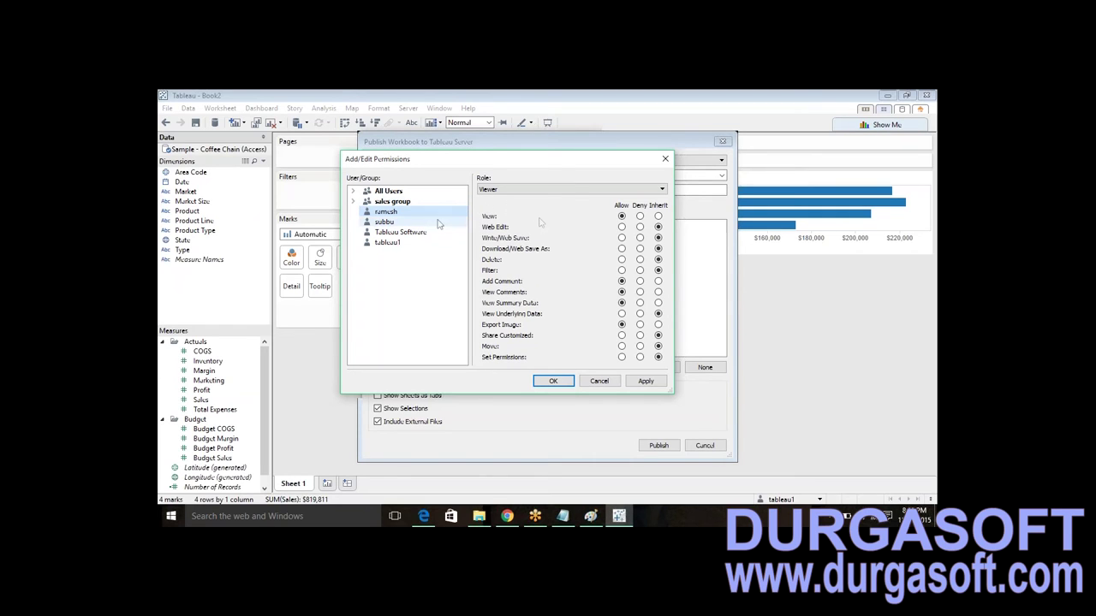
pyautogui.click(387, 222)
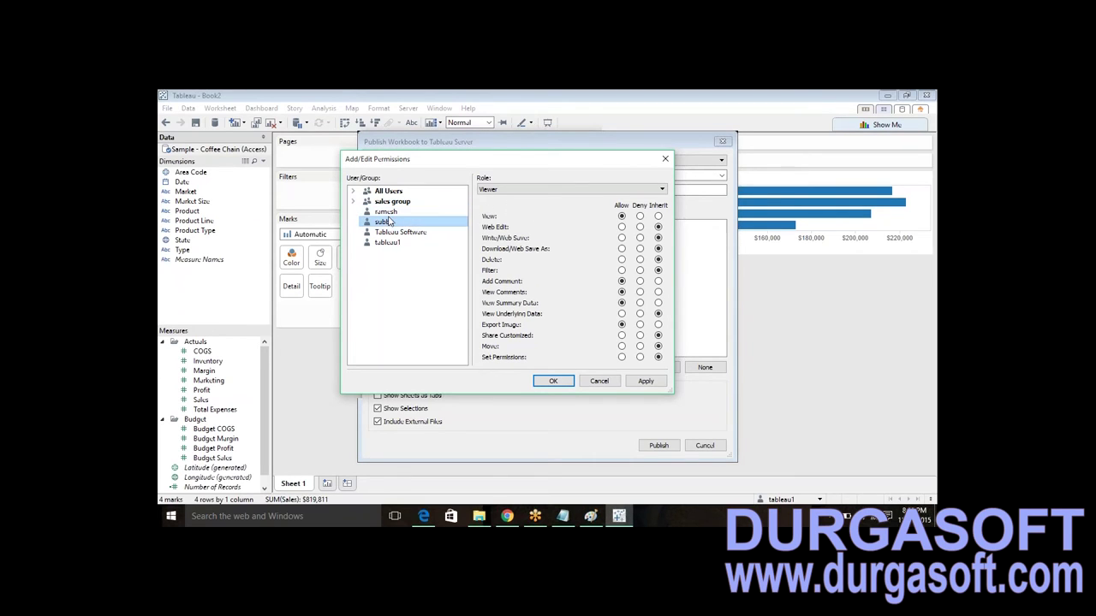
pyautogui.click(553, 382)
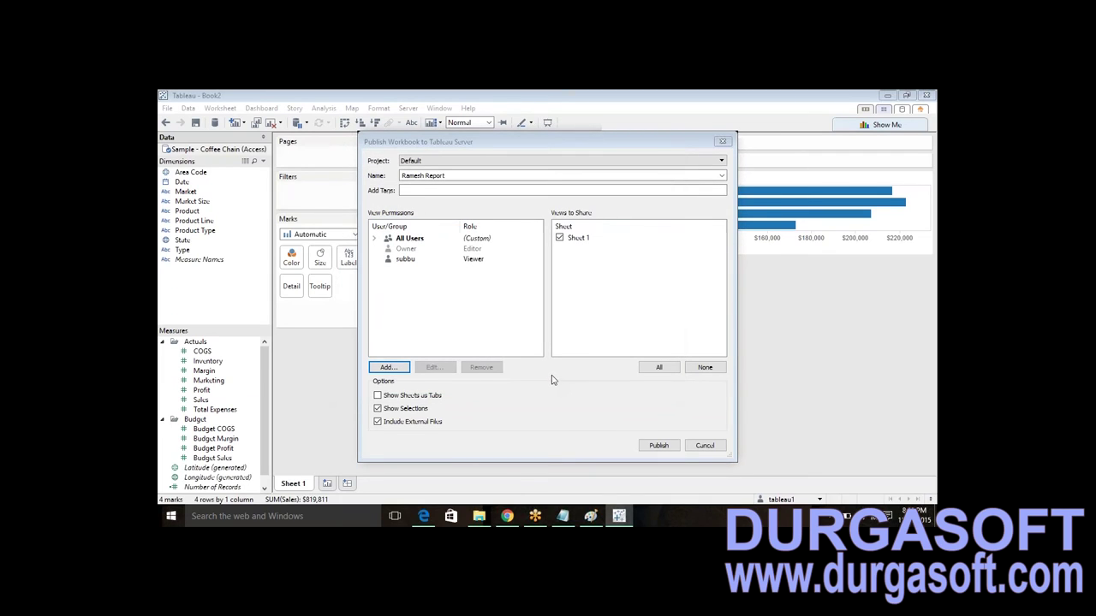
# - Publish the report workbook to the Default project and view it in the browser
pyautogui.click(658, 446)
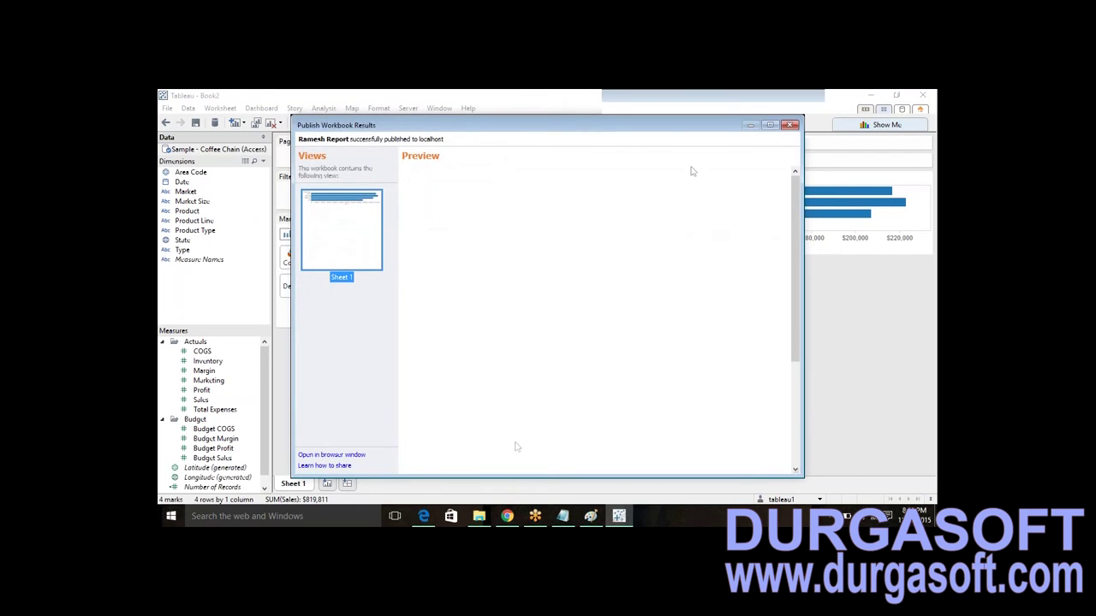
pyautogui.click(340, 458)
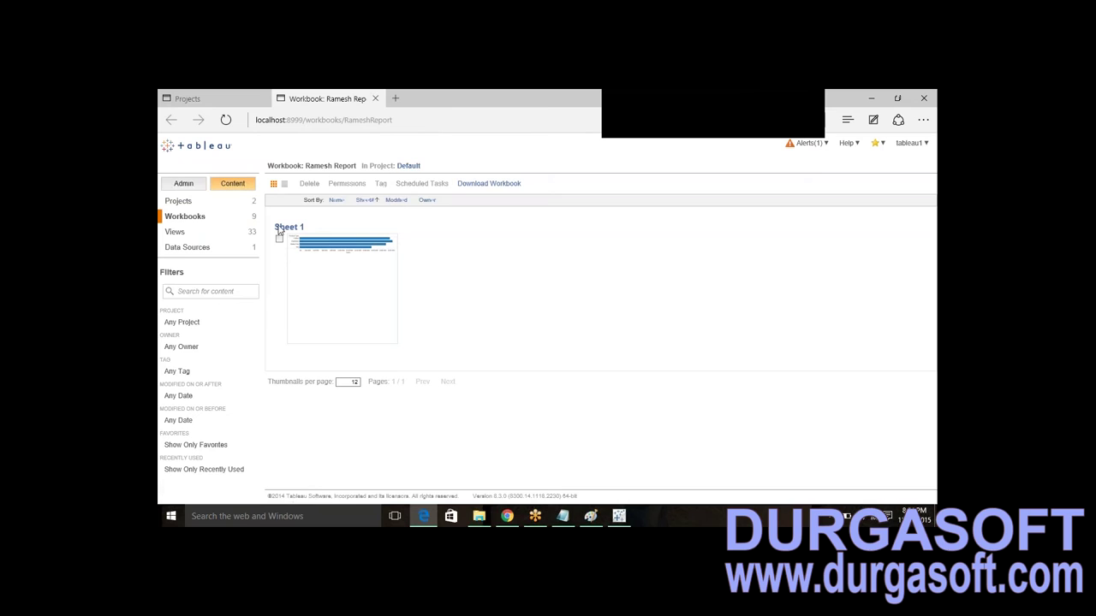
# - Open the Sheet 1 view showing Sales bars for Coffee, Espresso, Herbal Tea and Tea
pyautogui.moveTo(433, 167); pyautogui.dragTo(398, 167)
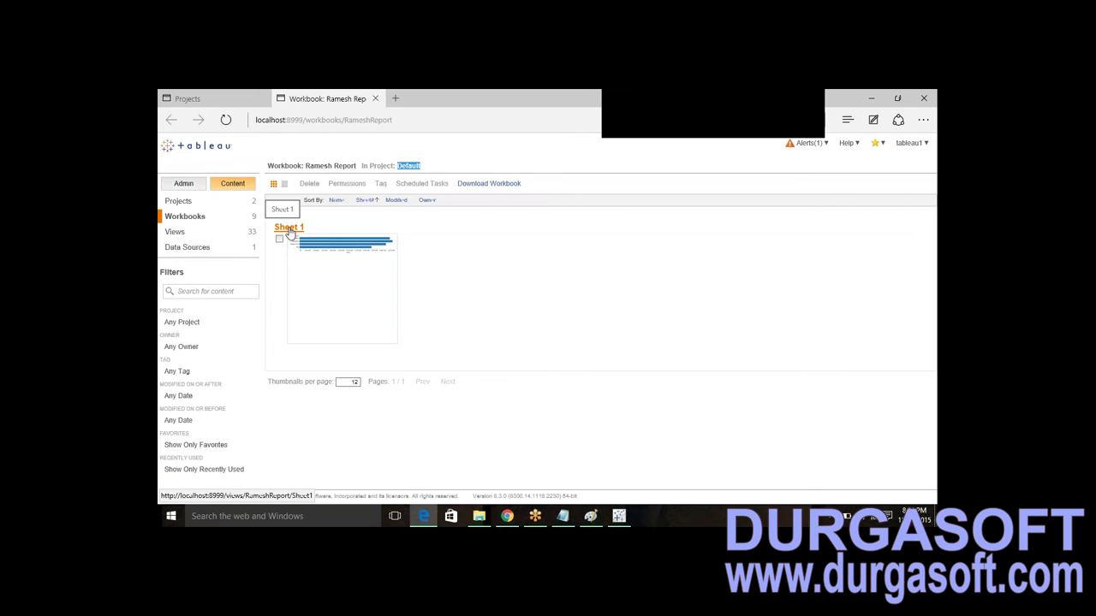
pyautogui.click(291, 230)
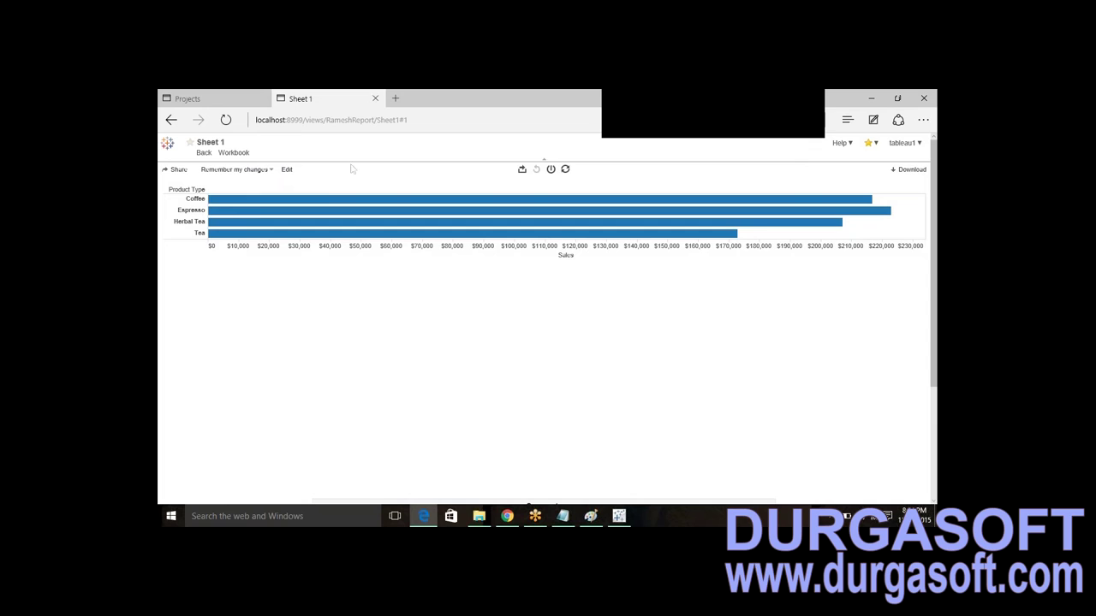
# - Sign out of the admin account and sign in as the non-administrator user with their password
pyautogui.click(903, 143)
pyautogui.click(868, 171)
pyautogui.click(517, 224)
pyautogui.write('ramesh')
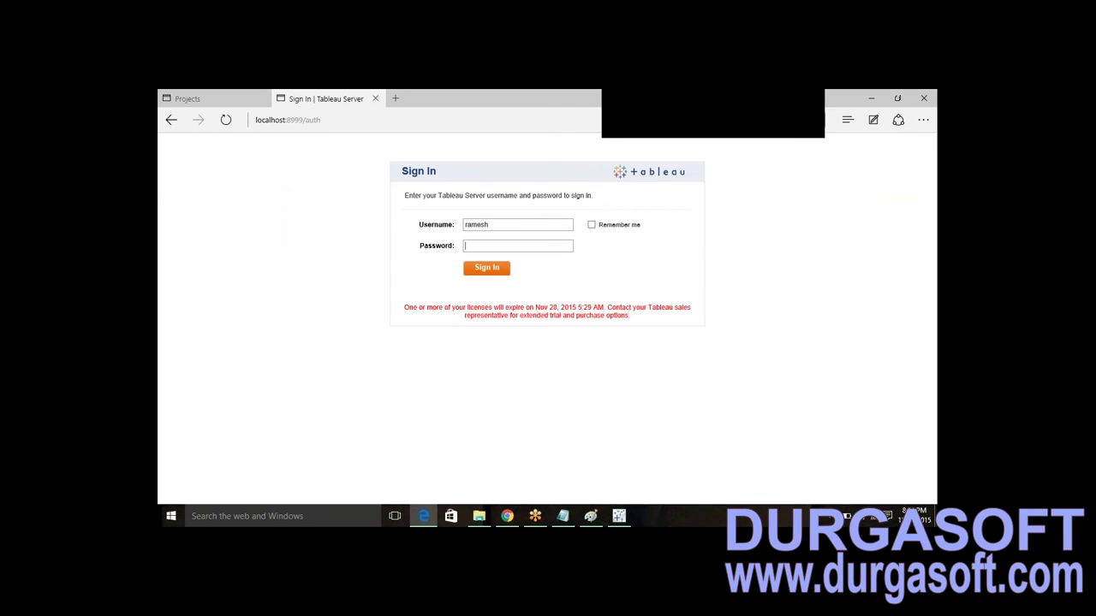
pyautogui.click(518, 246)
pyautogui.click(481, 273)
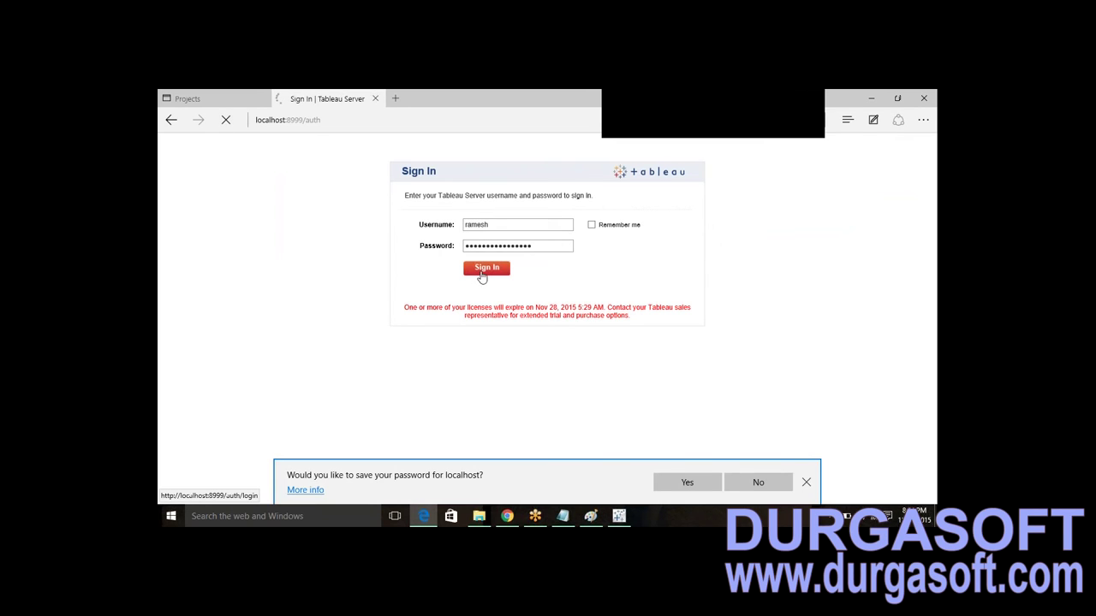
pyautogui.click(807, 482)
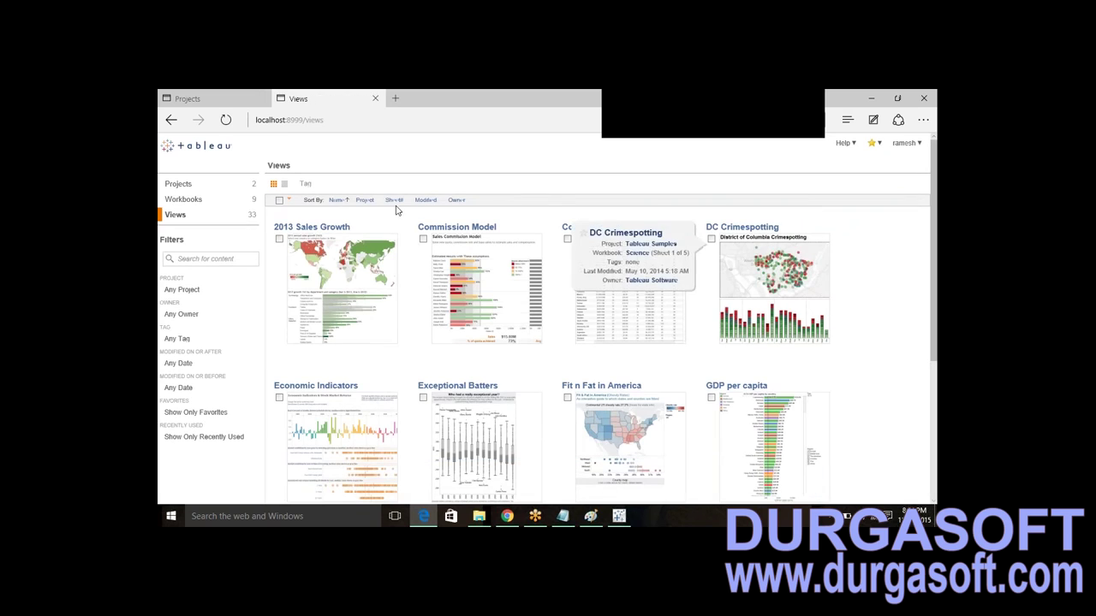
pyautogui.click(182, 188)
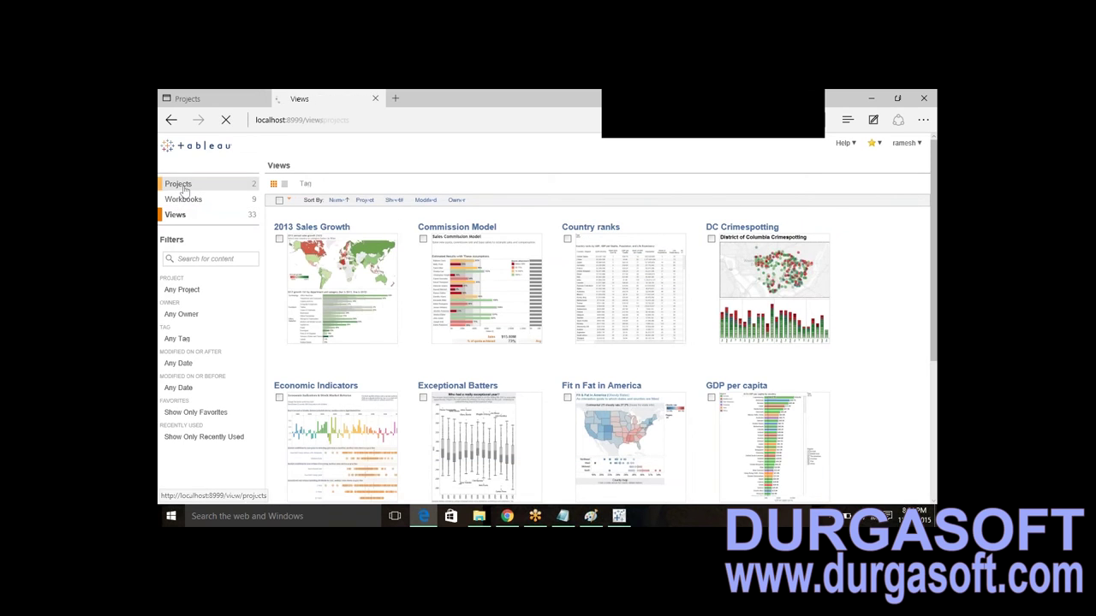
pyautogui.click(290, 188)
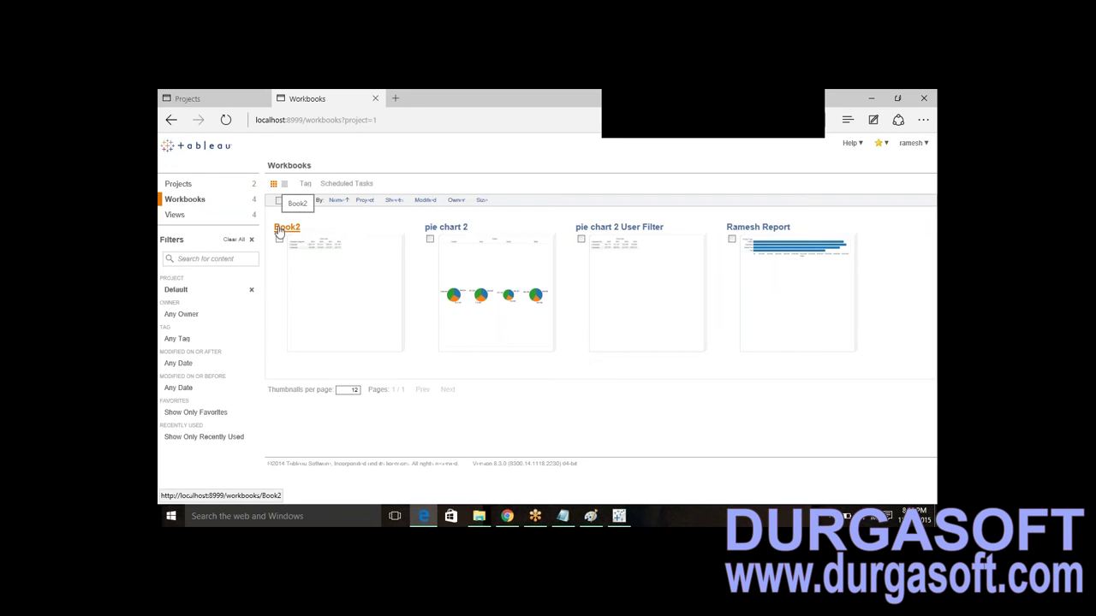
pyautogui.click(762, 233)
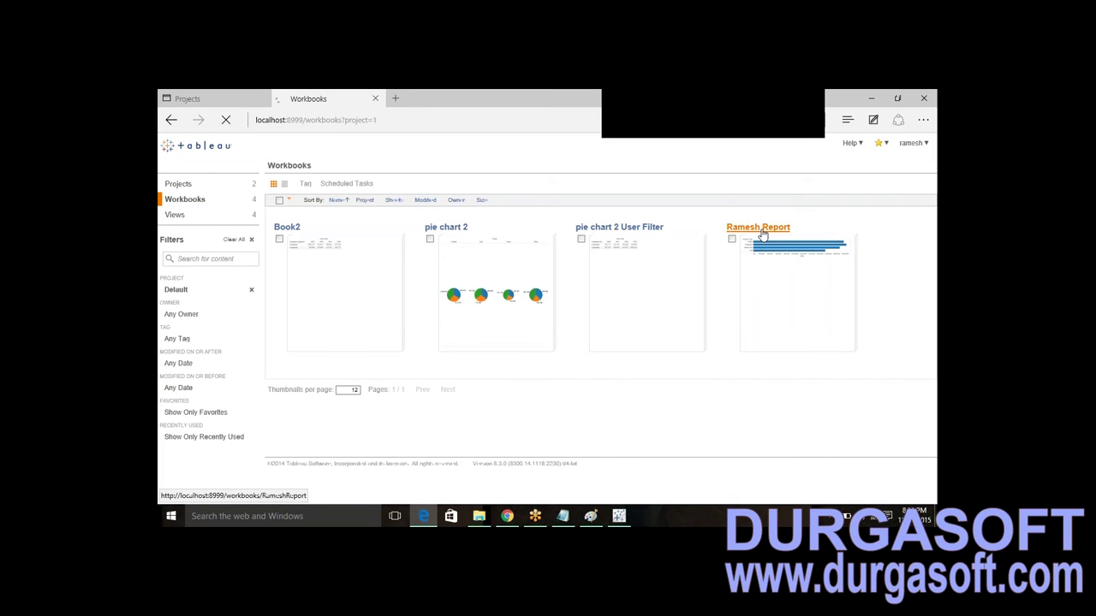
pyautogui.click(288, 227)
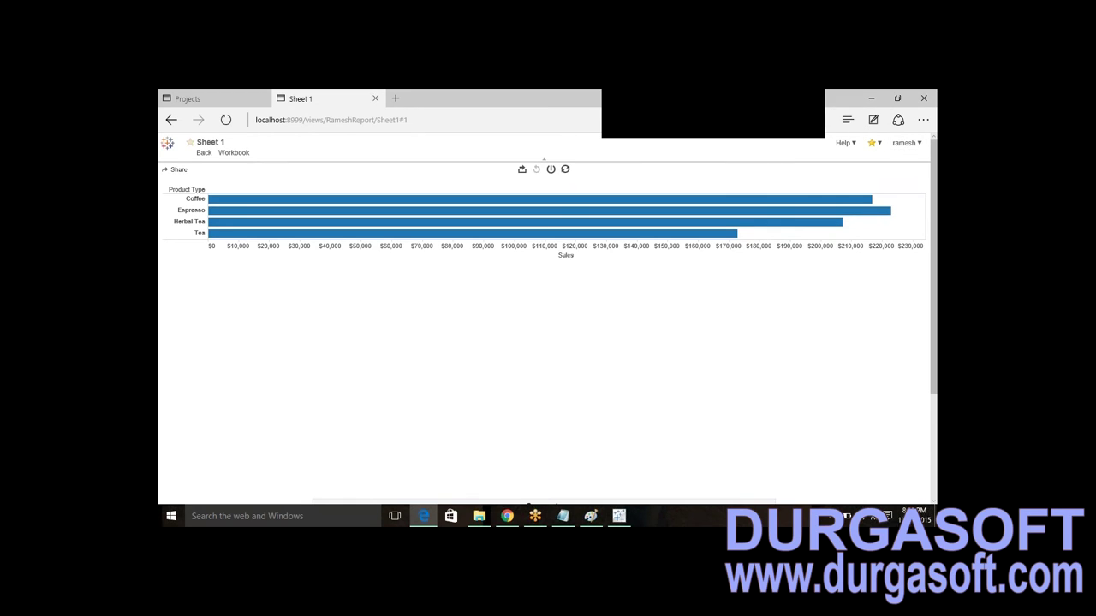
pyautogui.click(170, 143)
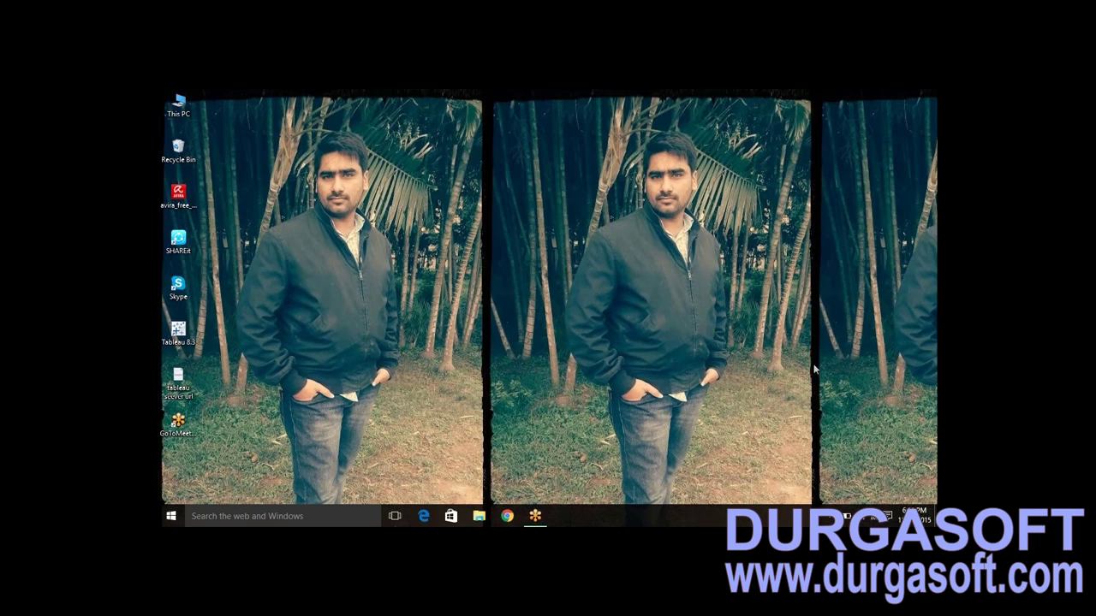
# - Launch Microsoft Edge from the taskbar
pyautogui.click(423, 517)
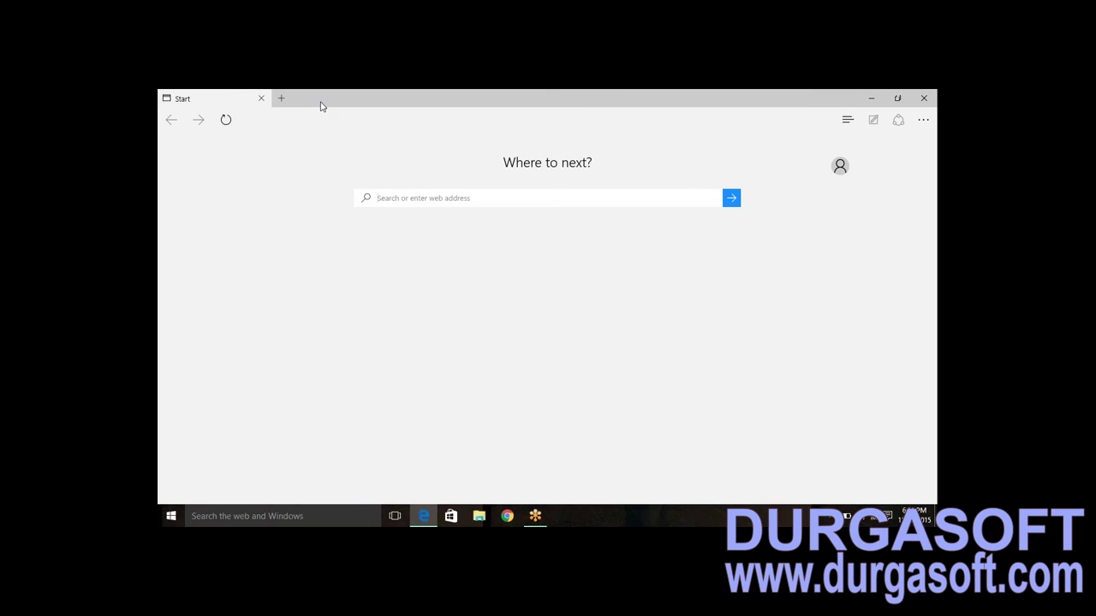
# - Maximize Edge and load the local Tableau Server at localhost:8999
pyautogui.moveTo(323, 106); pyautogui.dragTo(323, 137)
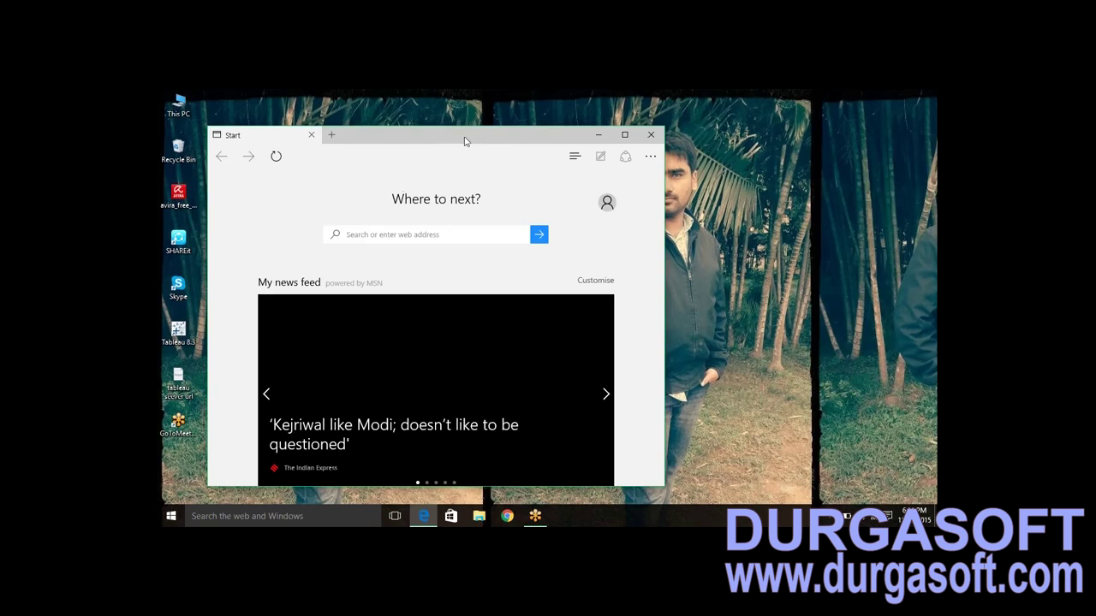
pyautogui.doubleClick(465, 139)
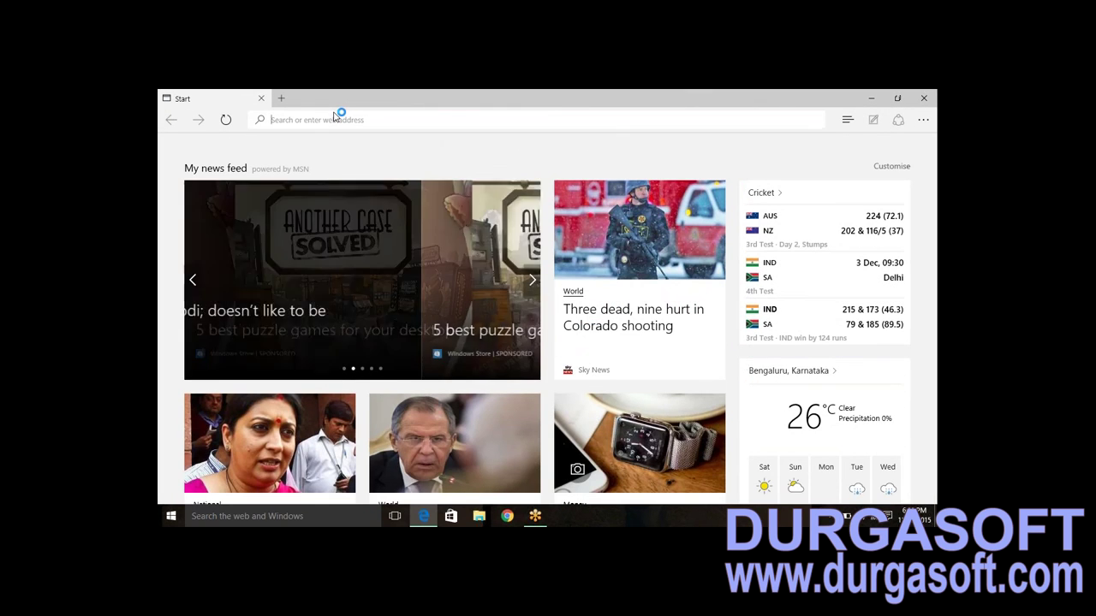
pyautogui.write('loc')
pyautogui.press('BackSpace')
pyautogui.press('BackSpace')
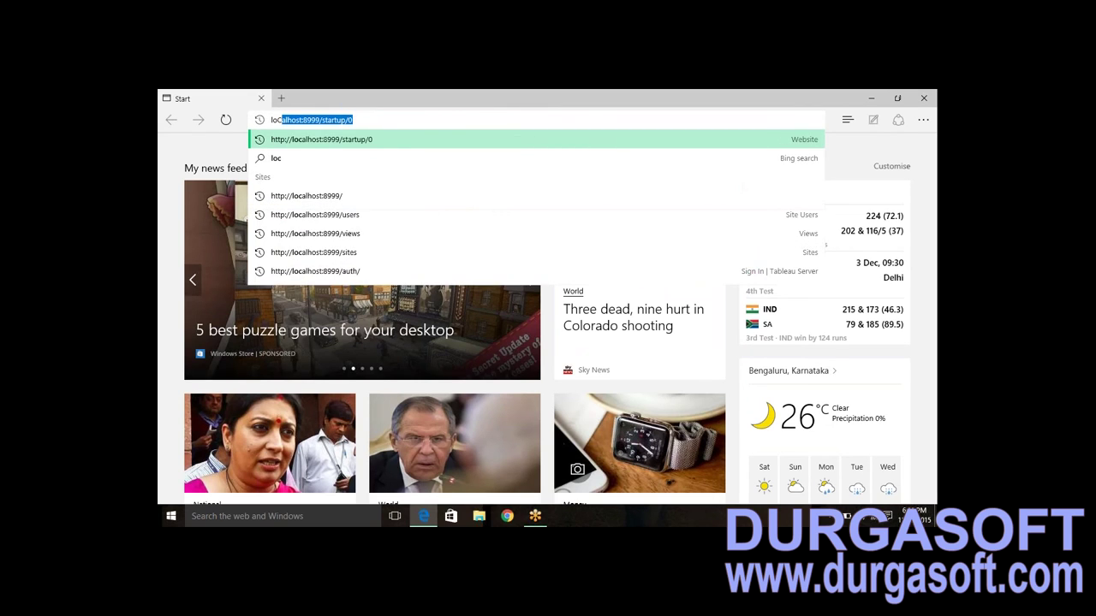
pyautogui.press('Return')
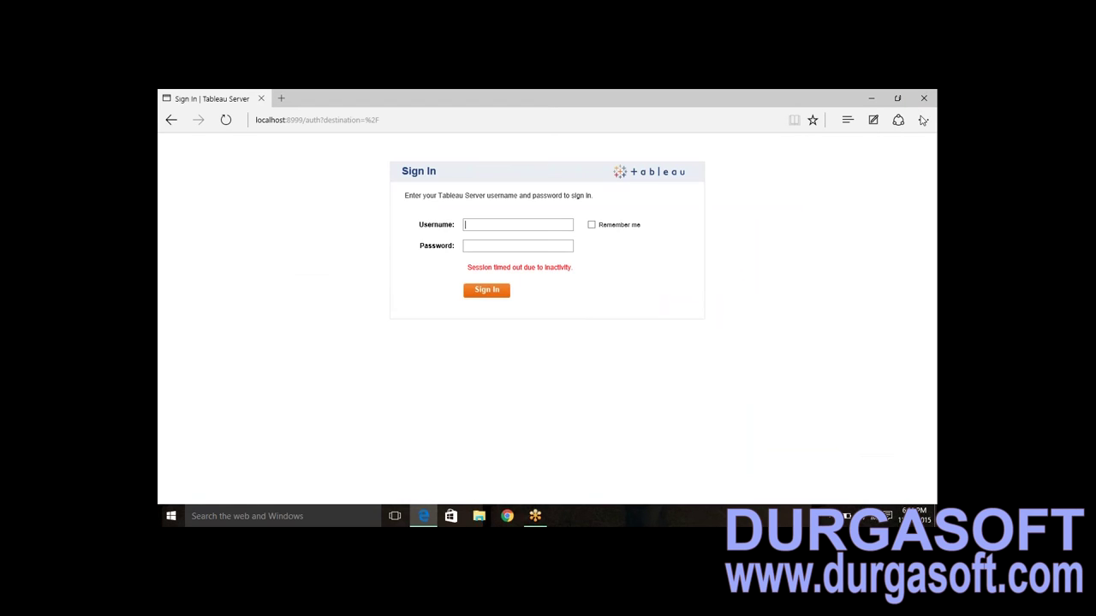
# - Sign in as the administrator using the saved username and the account password
pyautogui.click(551, 223)
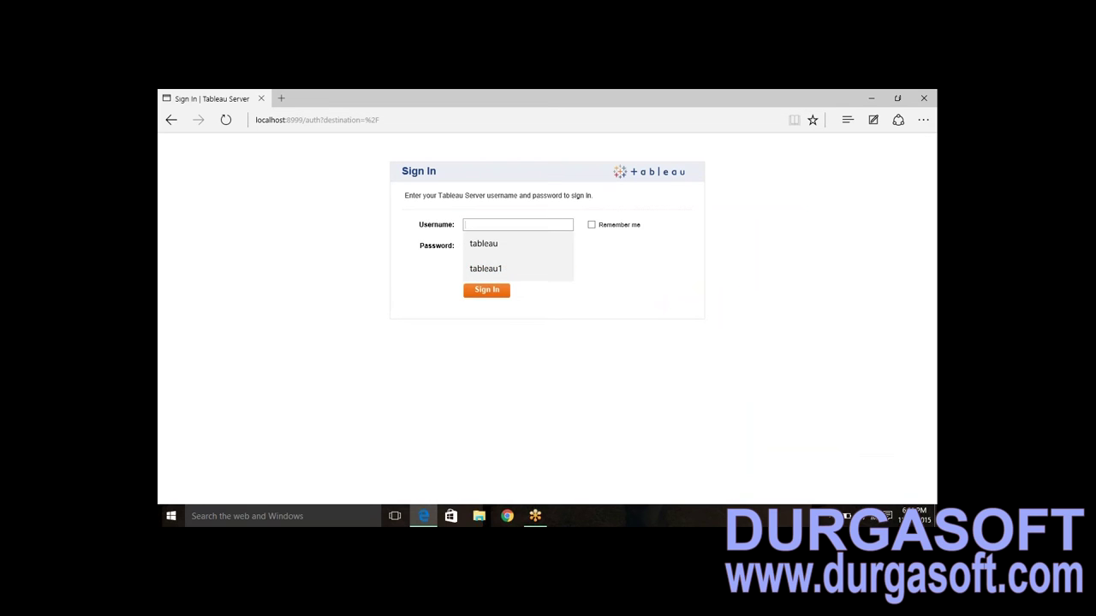
pyautogui.click(484, 269)
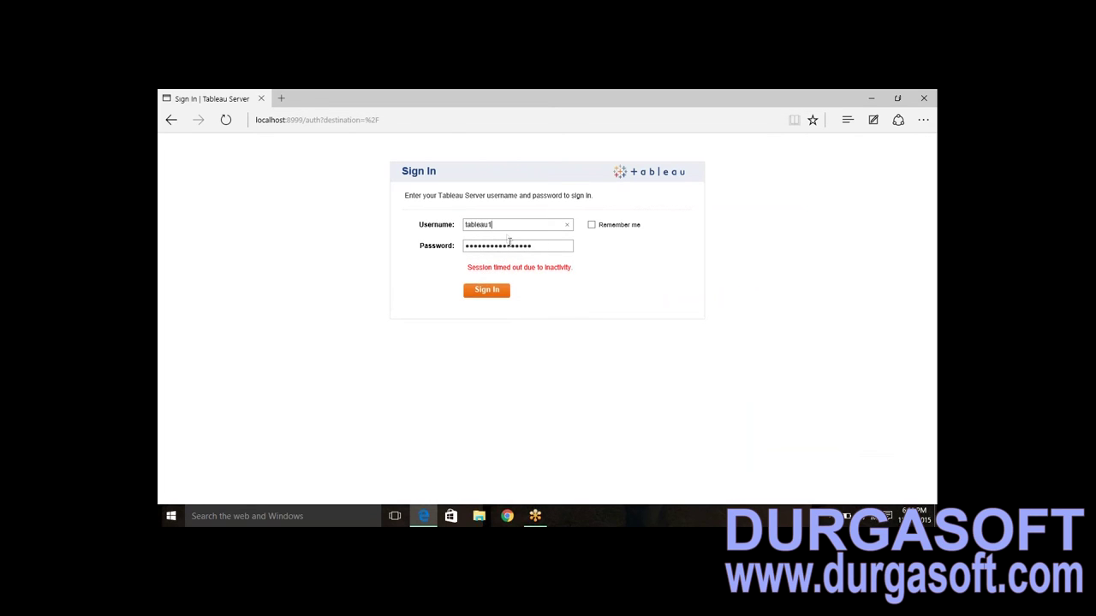
pyautogui.doubleClick(477, 224)
pyautogui.press('Tab')
pyautogui.click(479, 294)
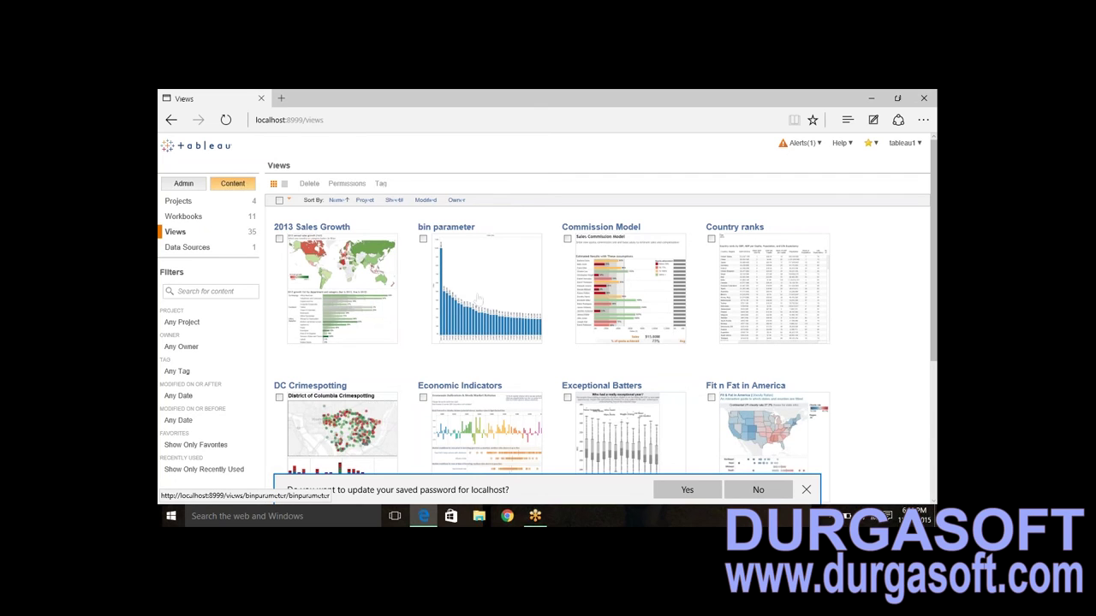
# - Go to Admin > Sites and start a new site, prefilled as Site2
pyautogui.click(184, 184)
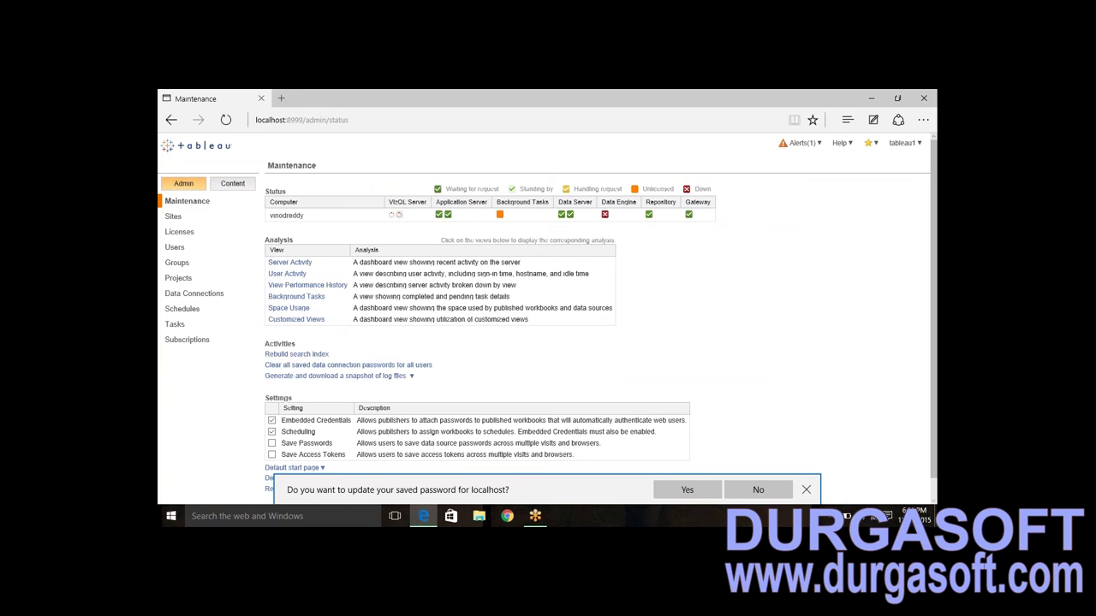
pyautogui.click(174, 219)
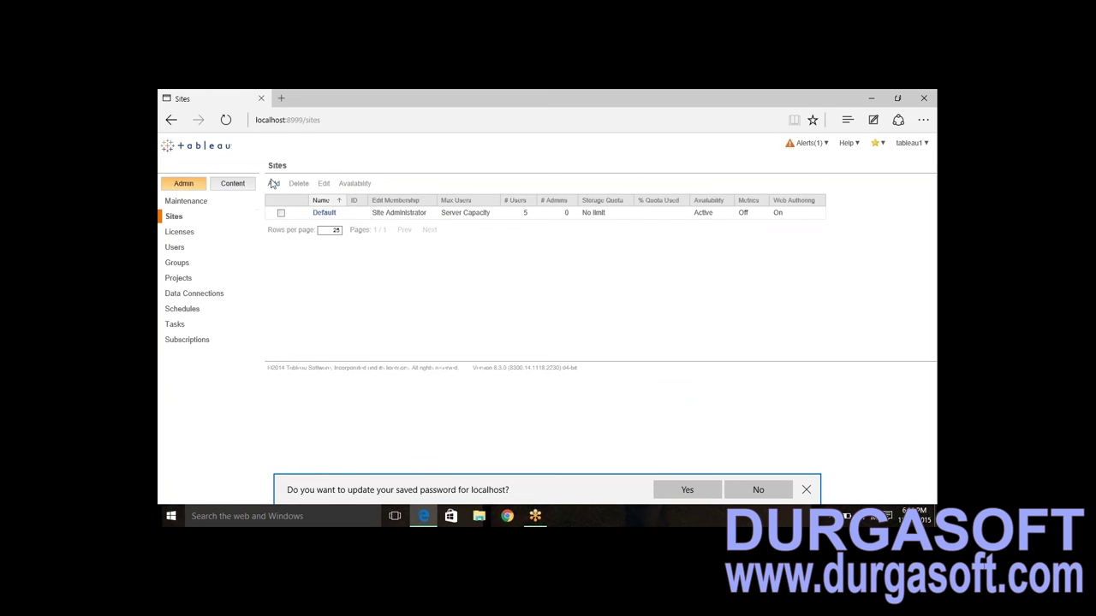
pyautogui.click(273, 184)
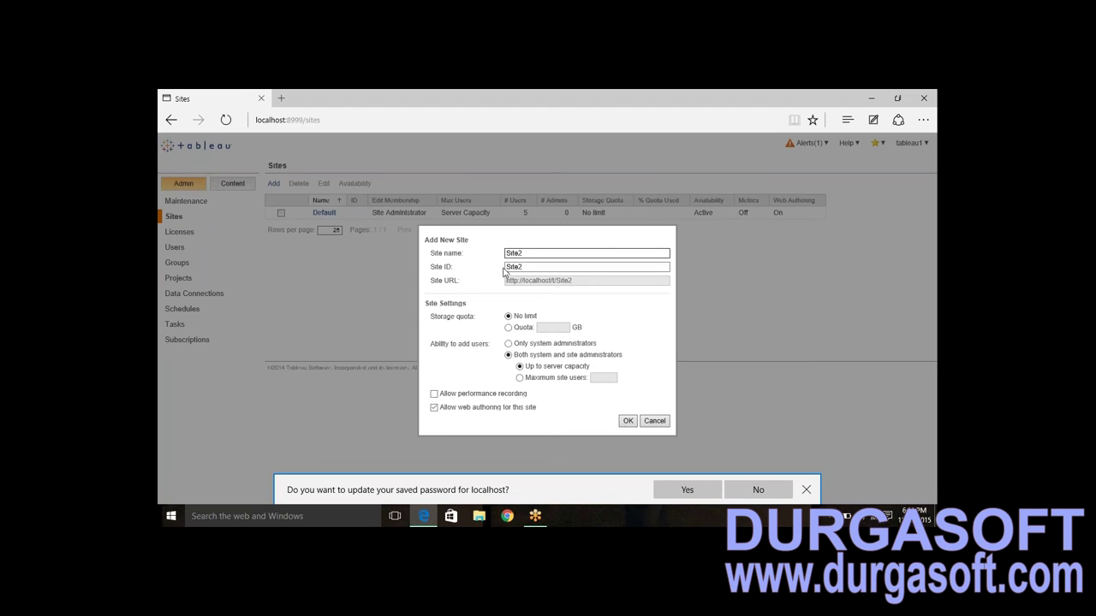
# - Rename the new site to Salessites
pyautogui.press('BackSpace')
pyautogui.press('BackSpace')
pyautogui.press('BackSpace')
pyautogui.press('BackSpace')
pyautogui.press('BackSpace')
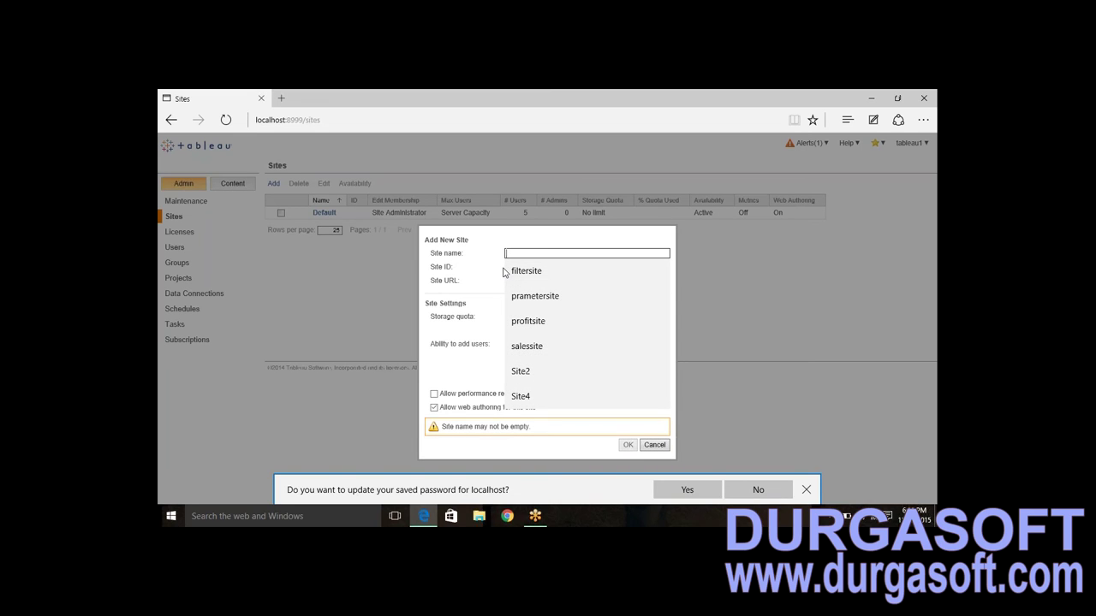
pyautogui.write('Sales si')
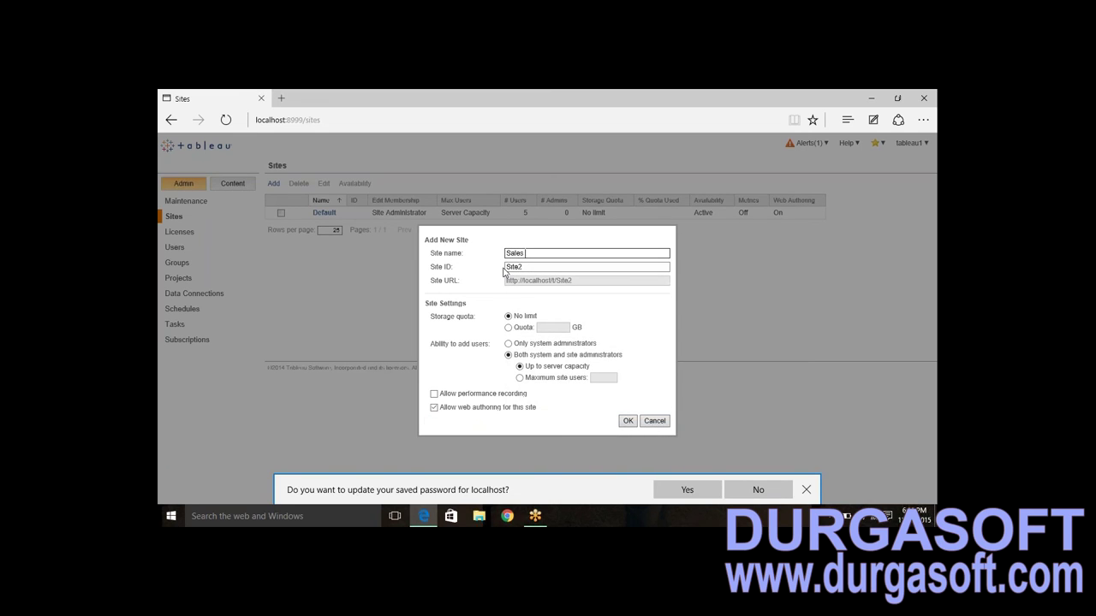
pyautogui.press('BackSpace')
pyautogui.press('BackSpace')
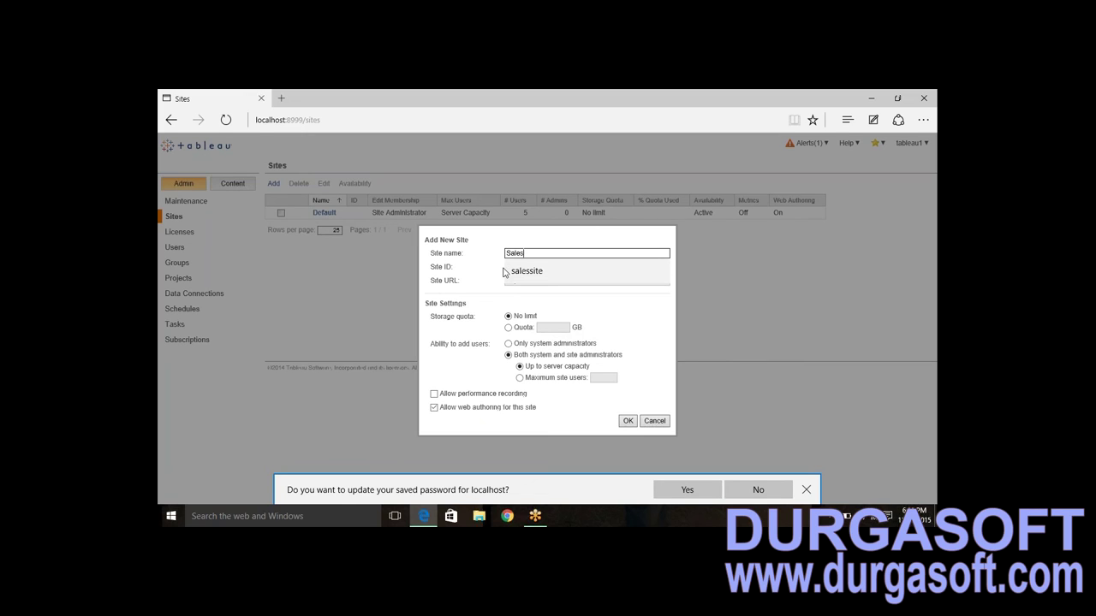
pyautogui.write('sites')
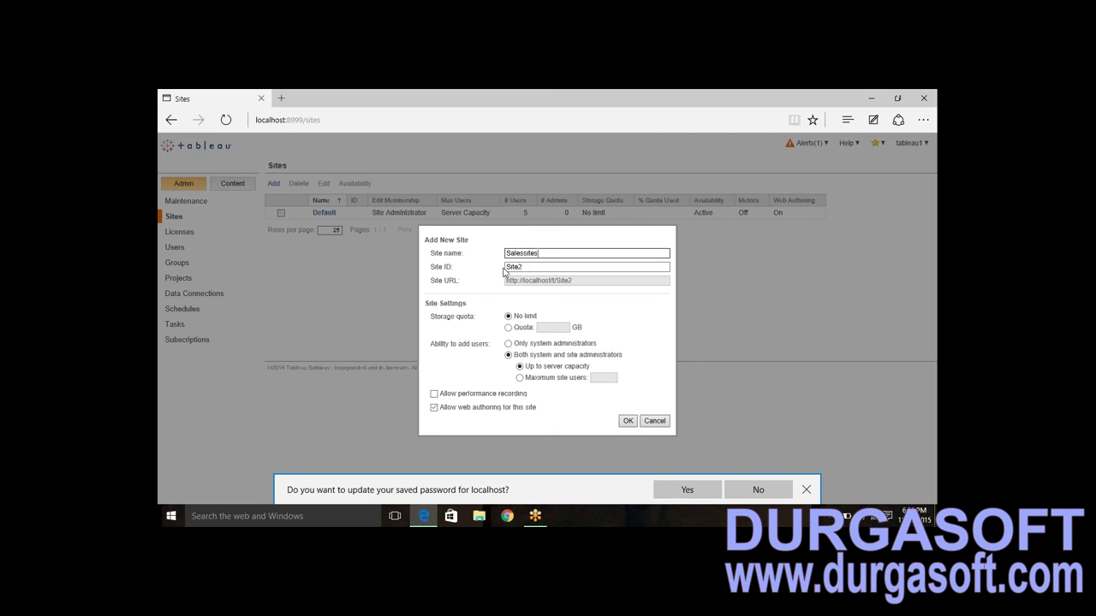
pyautogui.click(524, 269)
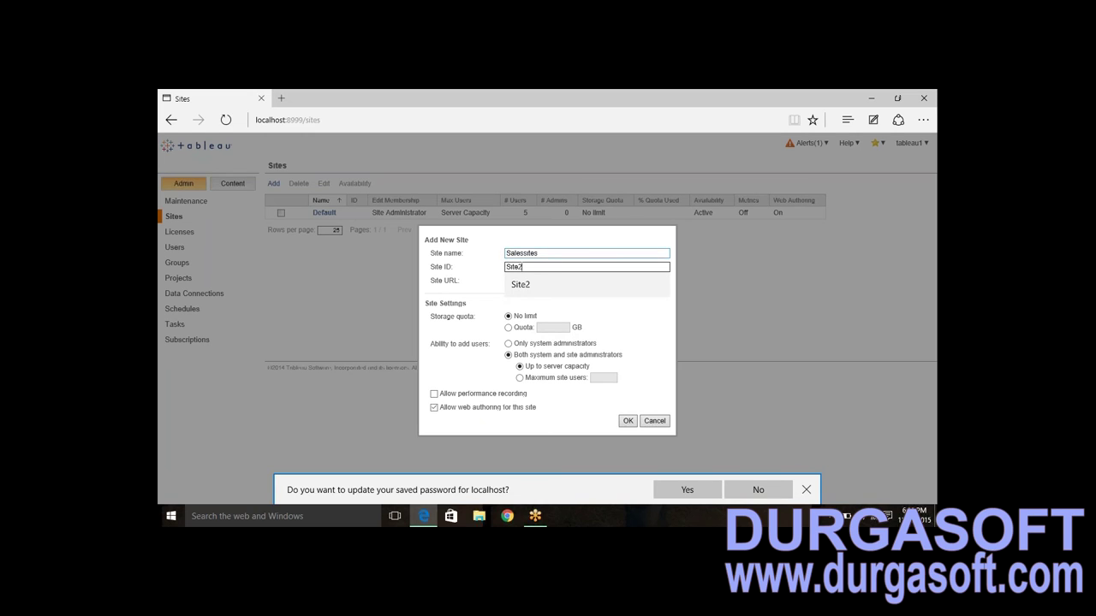
pyautogui.hotkey('shift', 'Tab')
pyautogui.press('Tab')
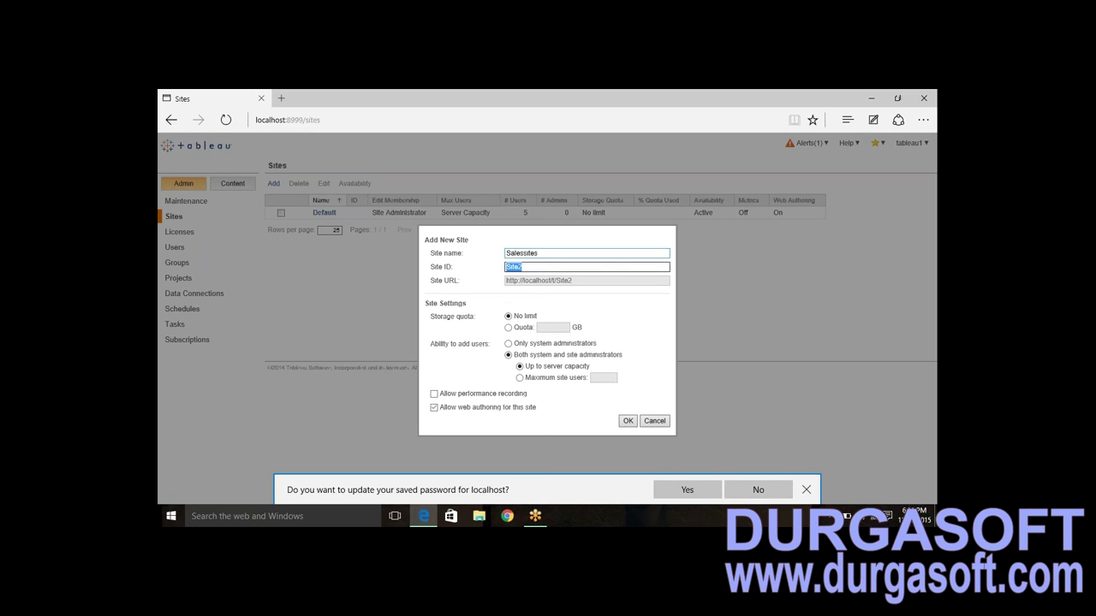
pyautogui.write('Salessites')
pyautogui.moveTo(589, 281); pyautogui.dragTo(507, 276)
pyautogui.hotkey('ctrl', 'c')
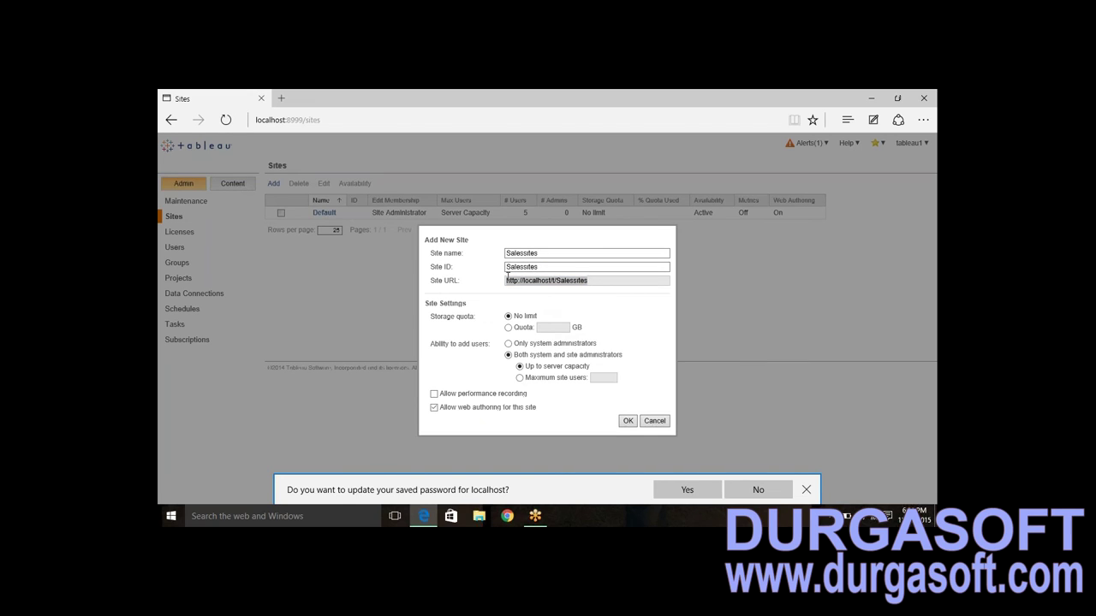
pyautogui.press('super+r')
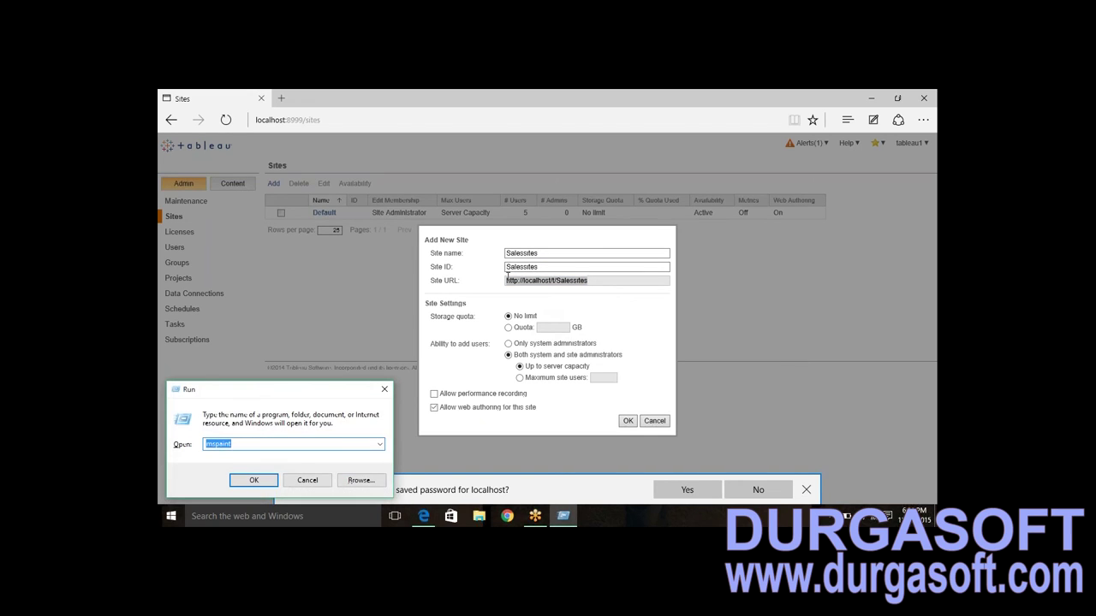
pyautogui.write('no')
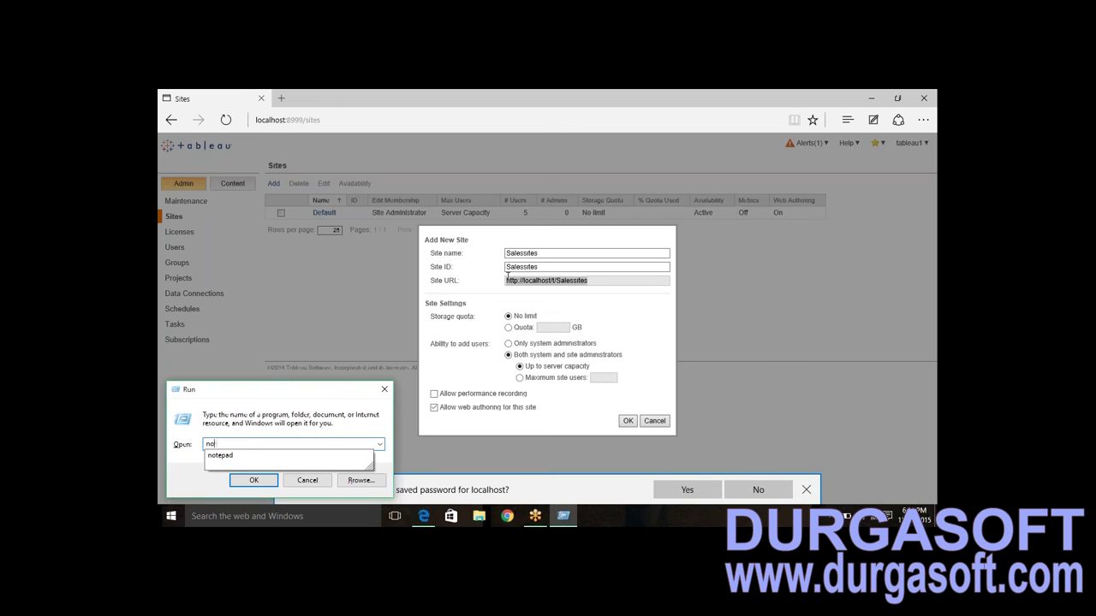
pyautogui.write('tepad')
pyautogui.press('Return')
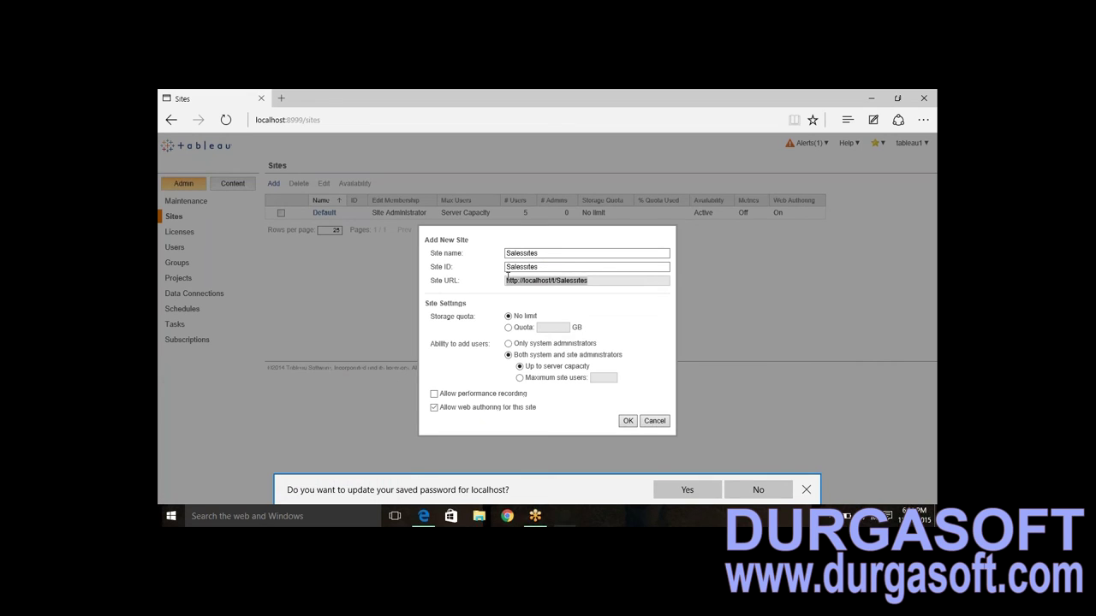
pyautogui.hotkey('ctrl', 'v')
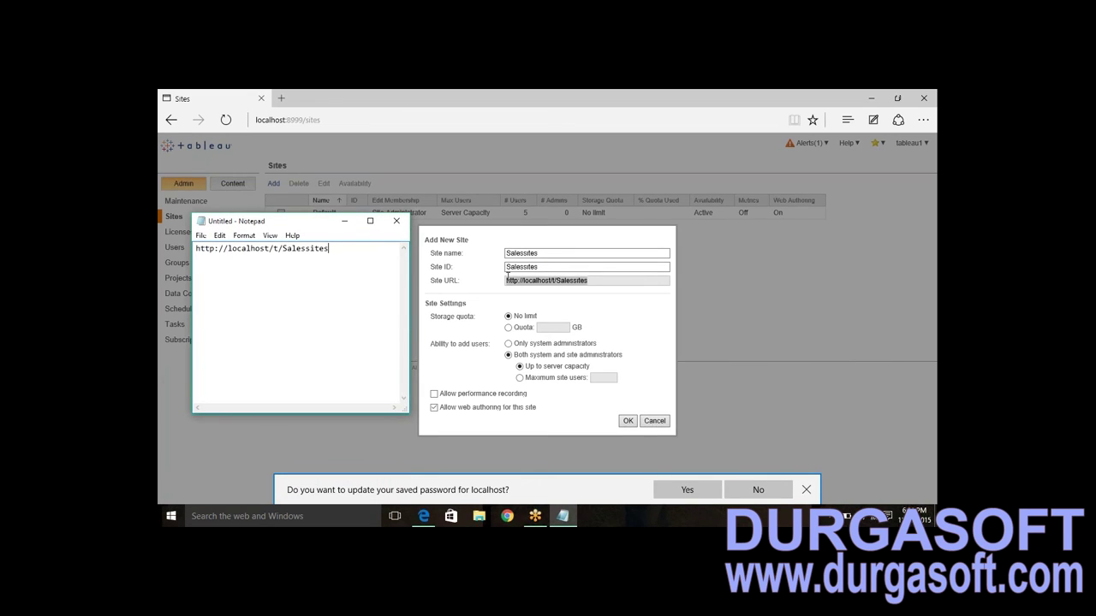
pyautogui.click(637, 321)
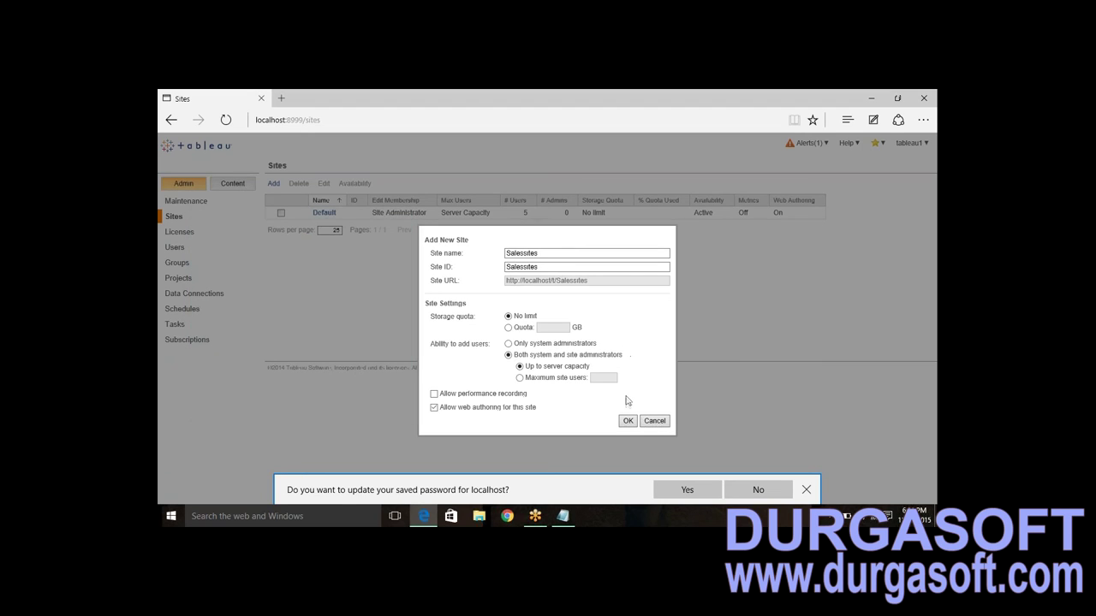
# - Create the Salessites site and show the All Users list
pyautogui.click(627, 421)
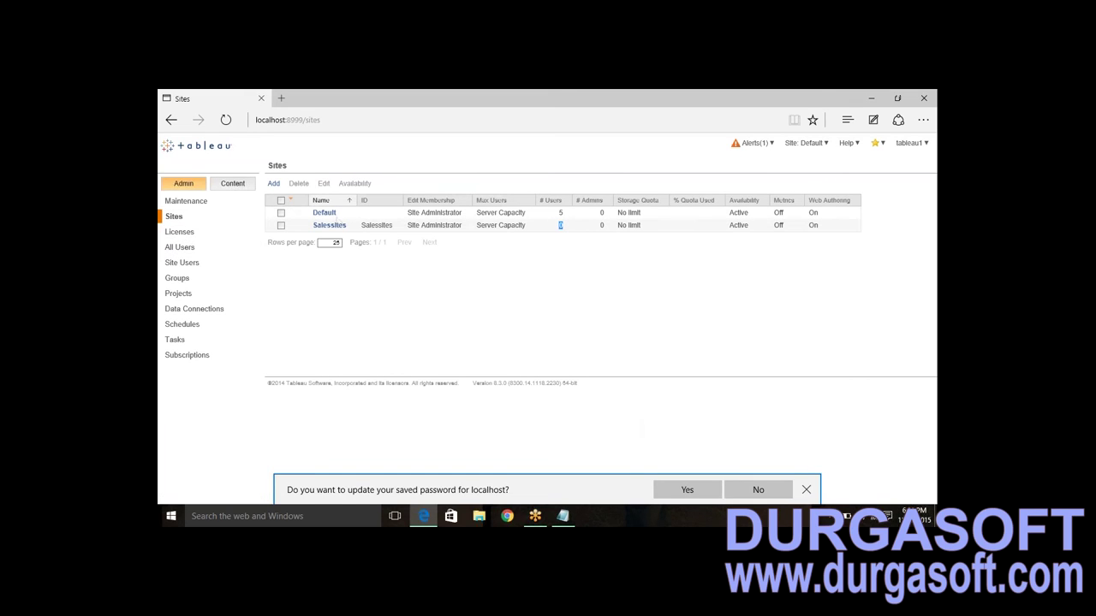
pyautogui.click(181, 248)
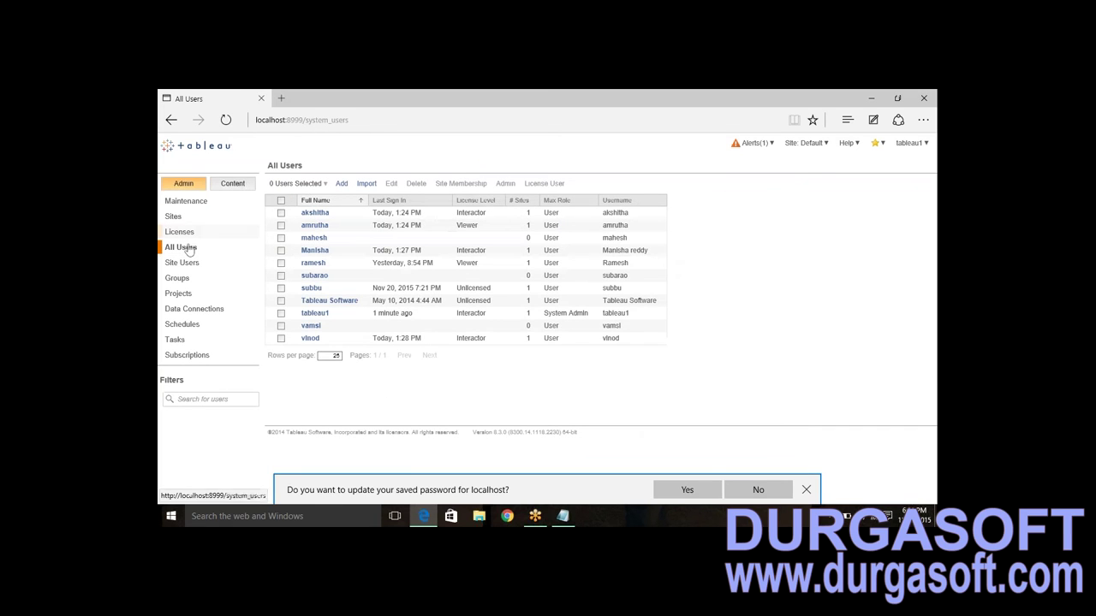
# - Move the fourth user's site membership from Default to Salessites
pyautogui.click(279, 251)
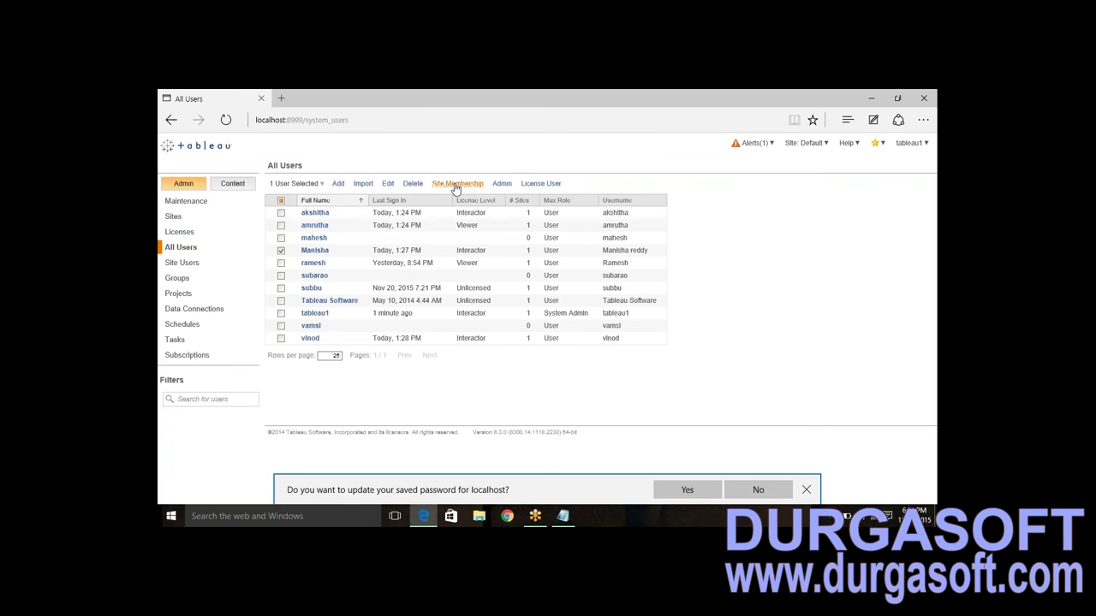
pyautogui.click(456, 186)
pyautogui.click(377, 247)
pyautogui.click(377, 237)
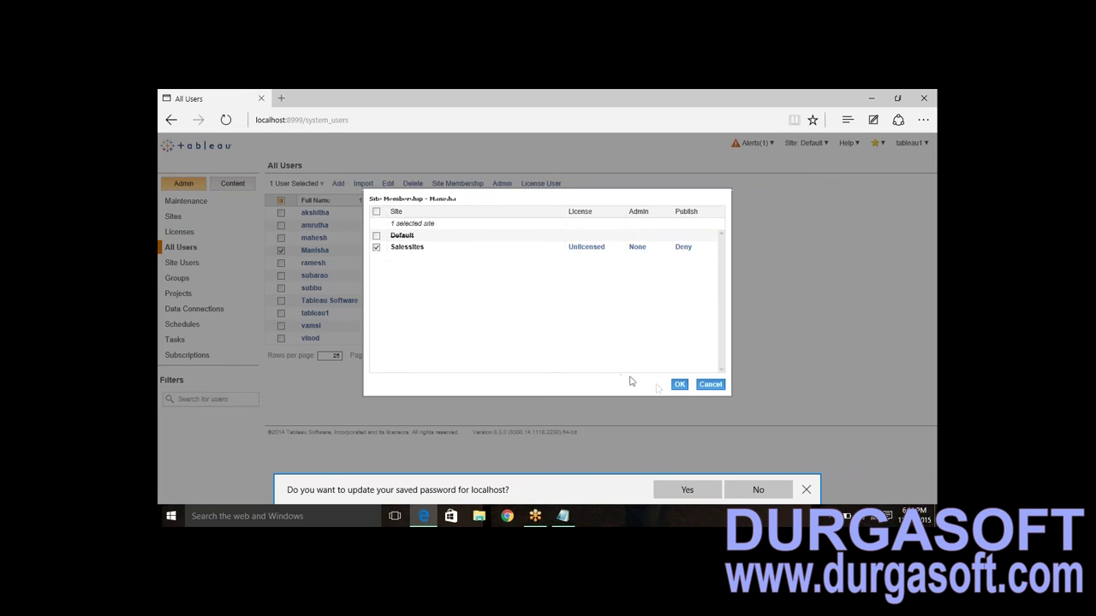
pyautogui.click(677, 386)
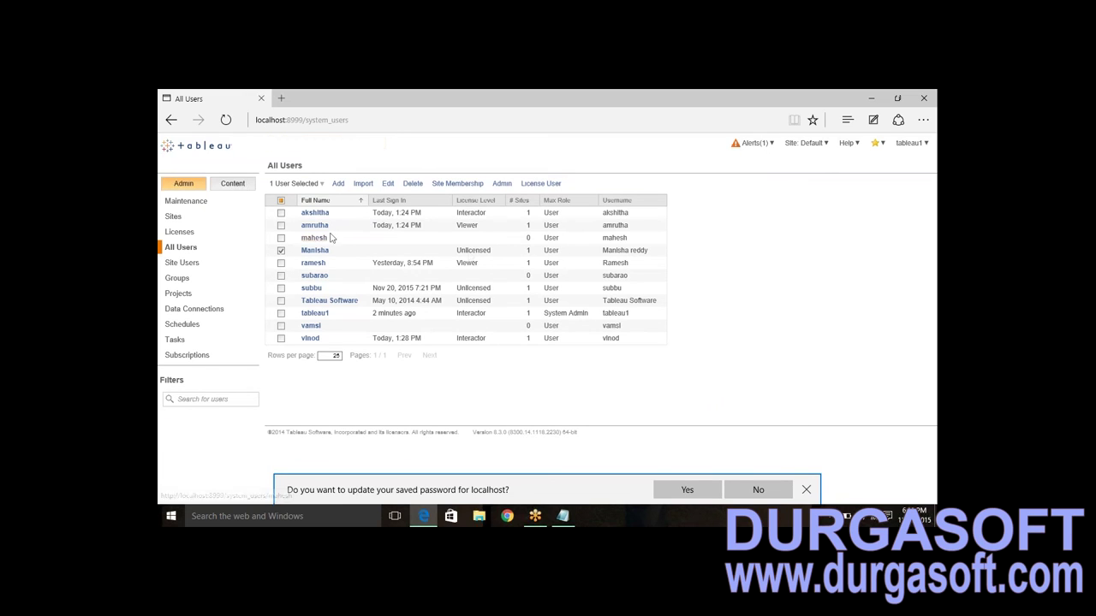
pyautogui.click(307, 251)
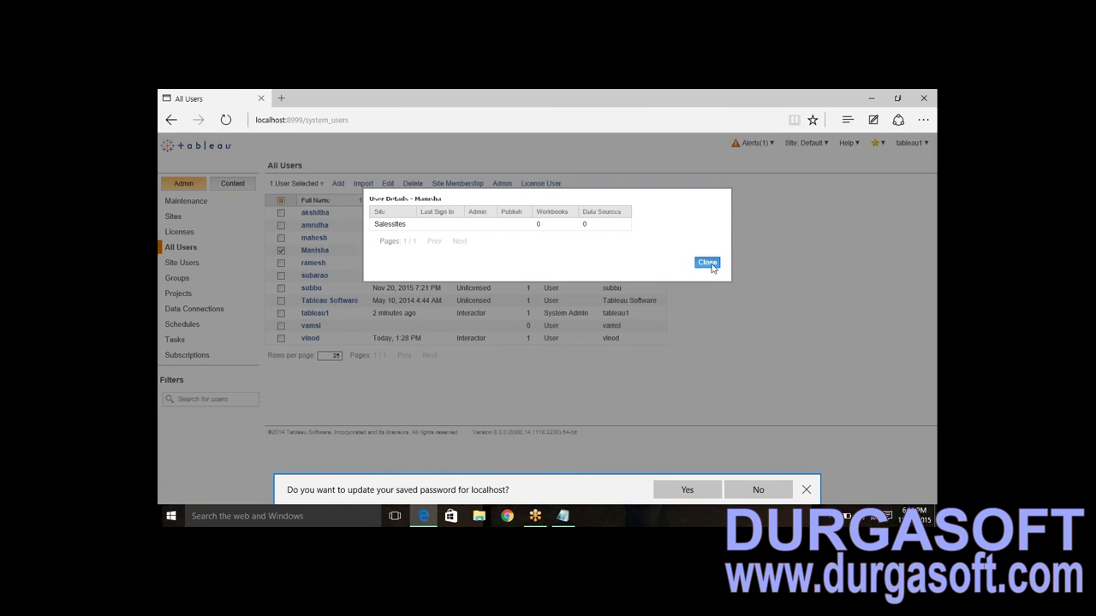
pyautogui.click(709, 263)
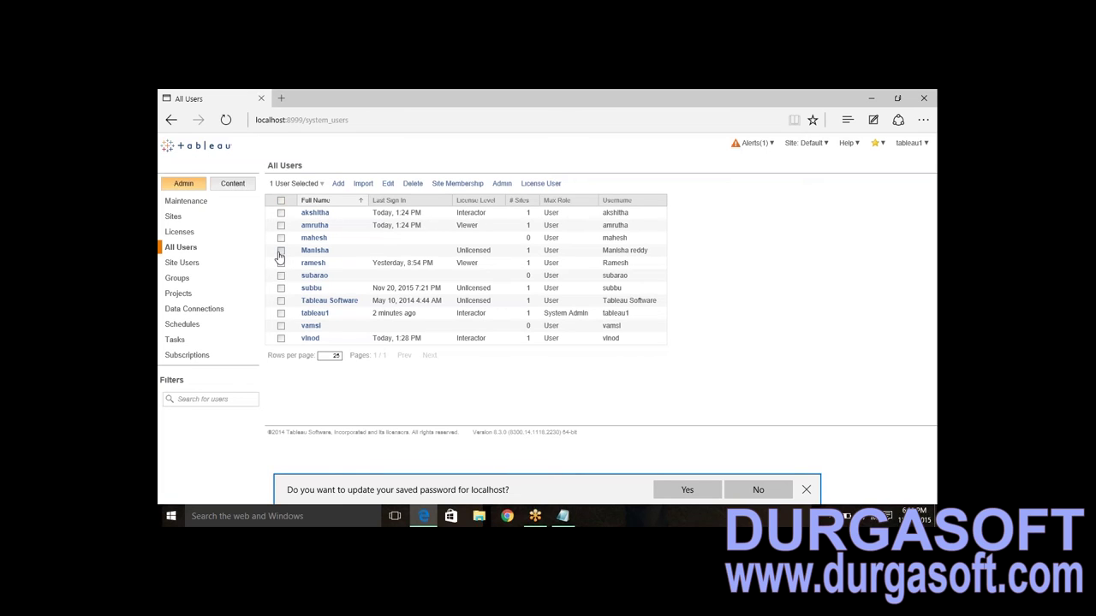
pyautogui.click(280, 251)
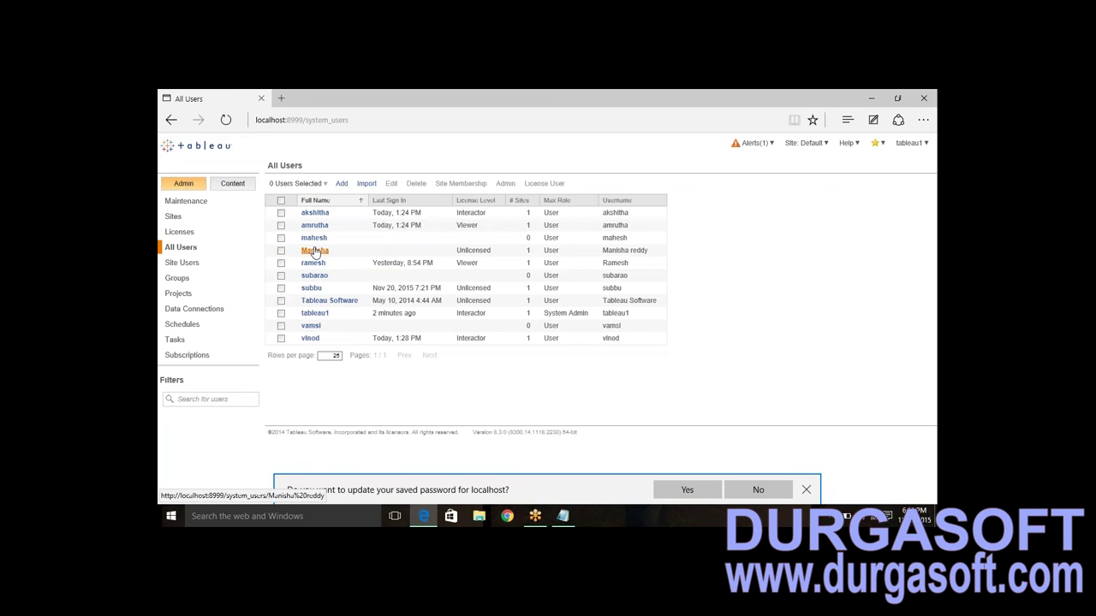
pyautogui.click(314, 250)
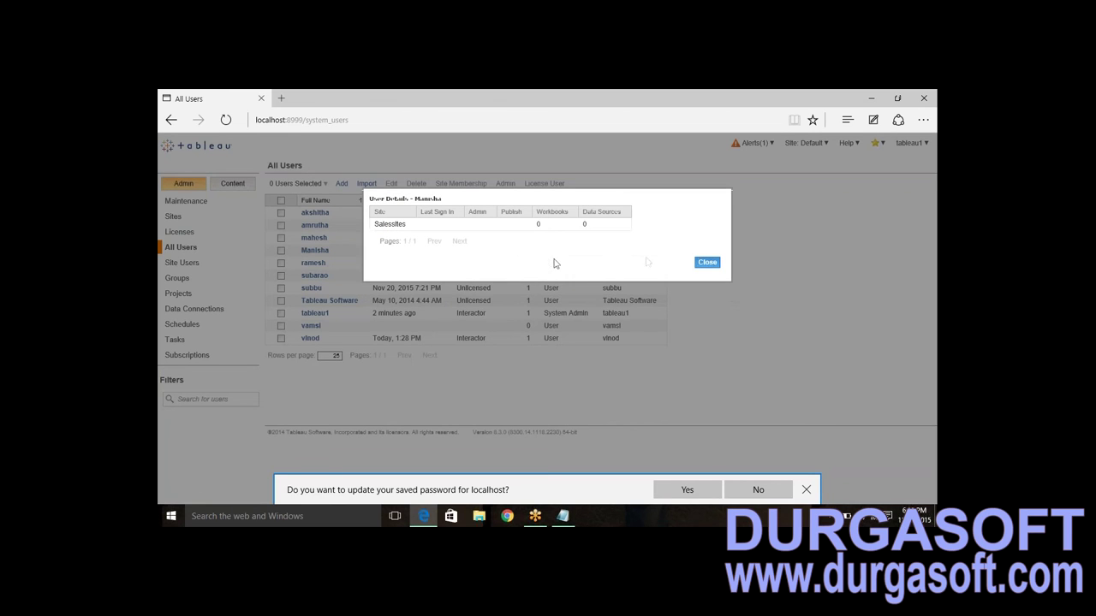
pyautogui.click(703, 265)
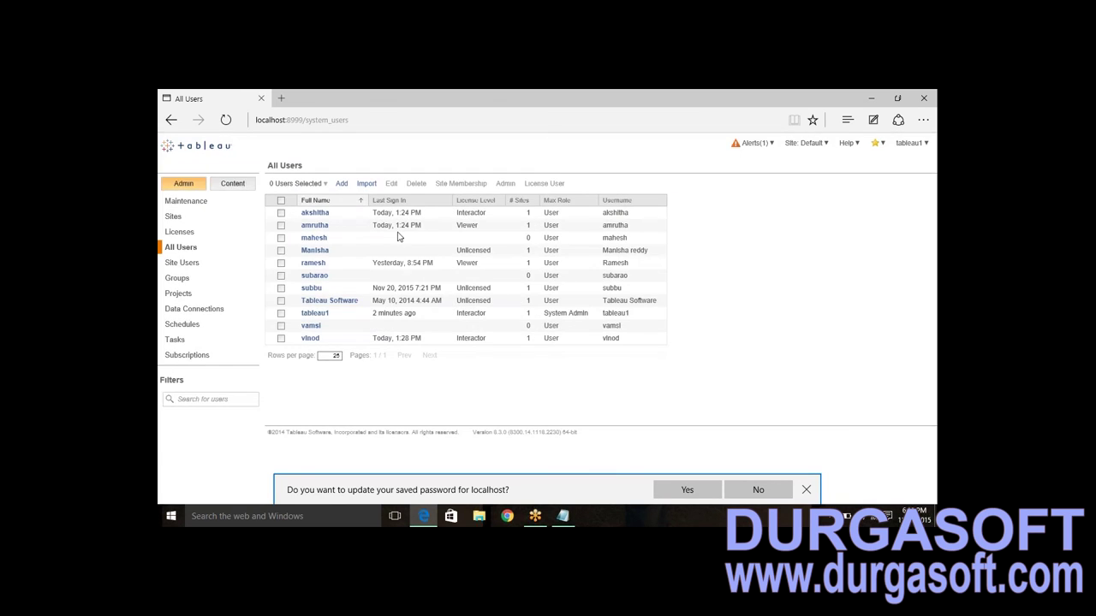
pyautogui.click(281, 251)
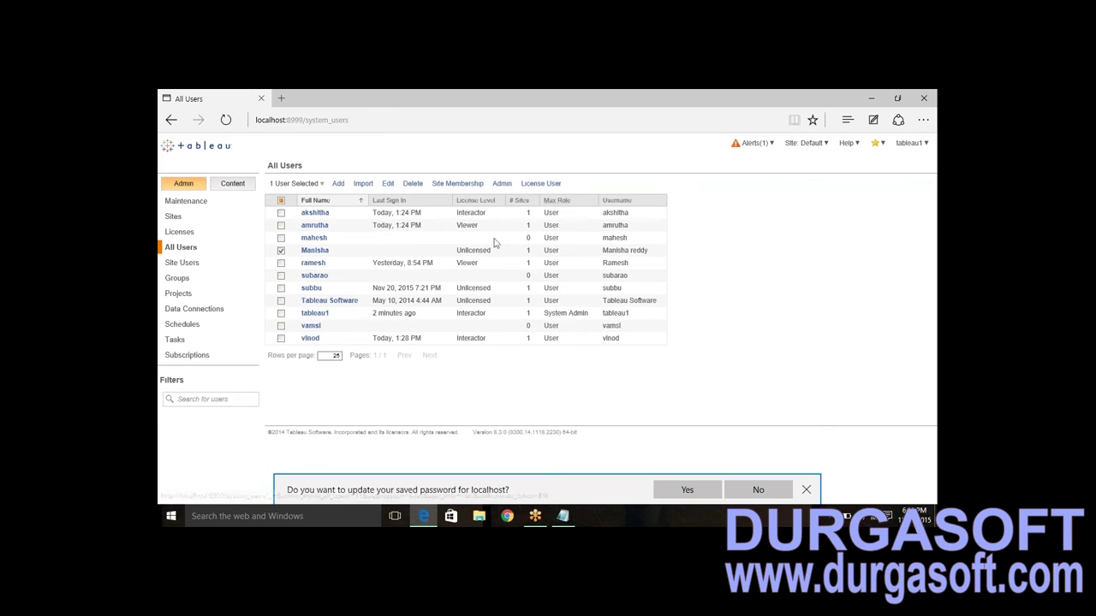
# - Give the moved user a Viewer license
pyautogui.click(555, 185)
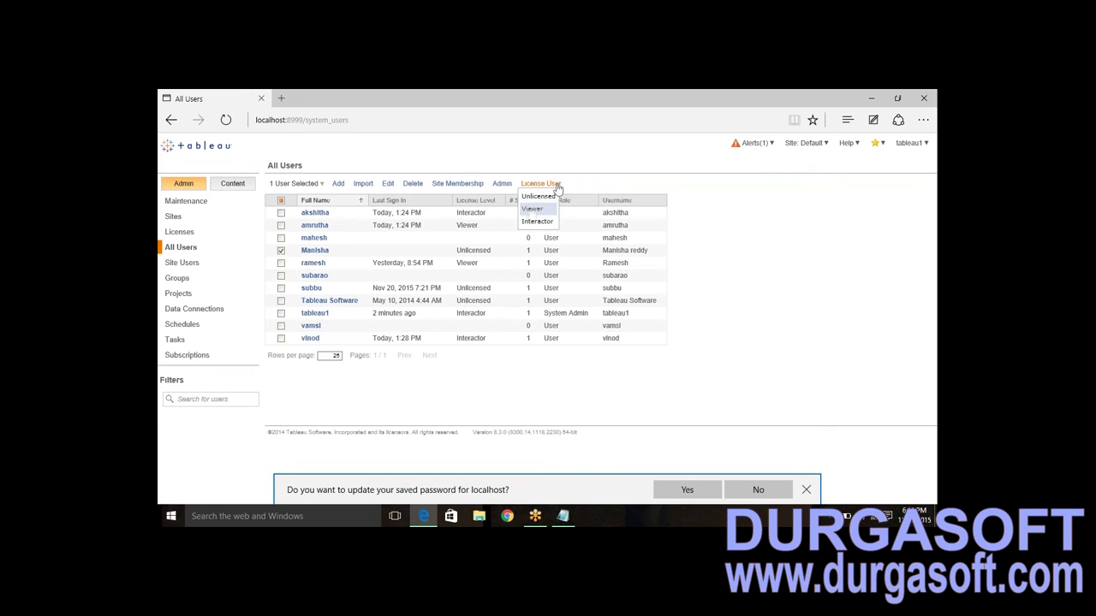
pyautogui.click(533, 209)
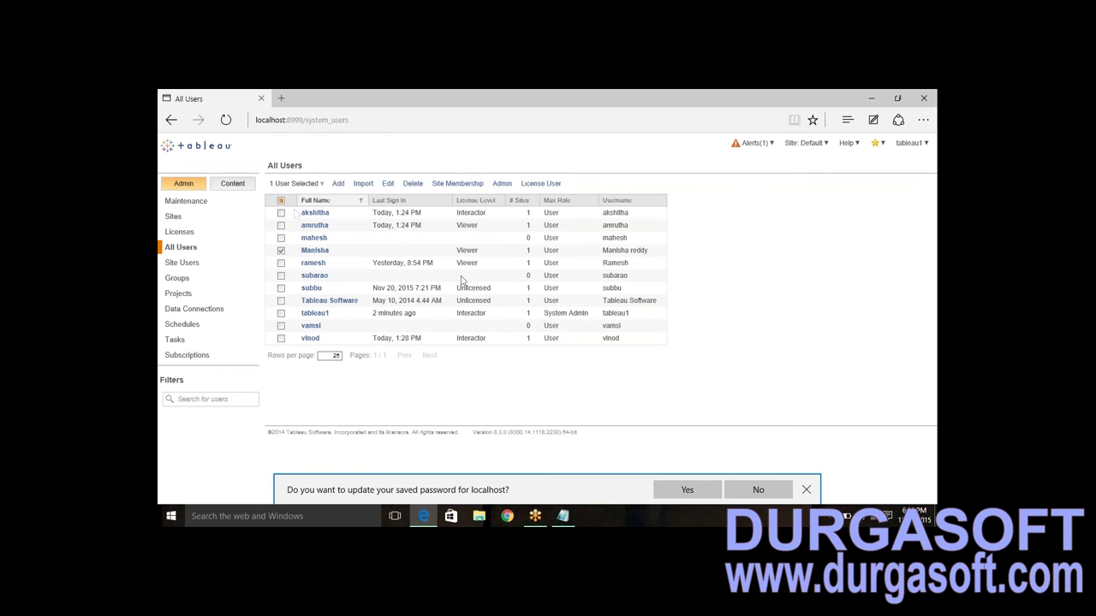
pyautogui.click(280, 213)
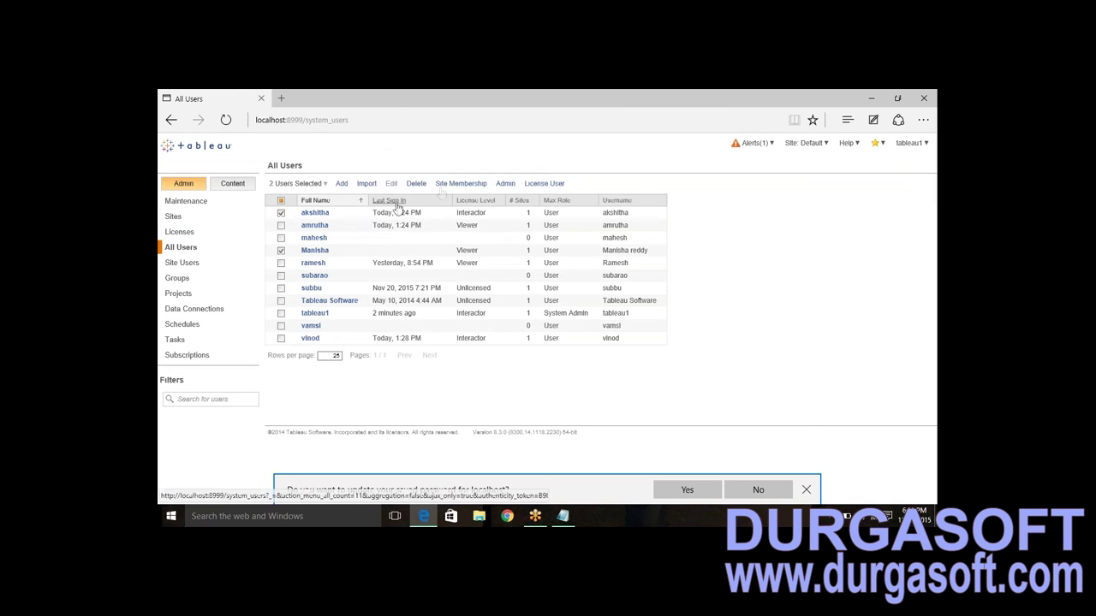
pyautogui.click(451, 185)
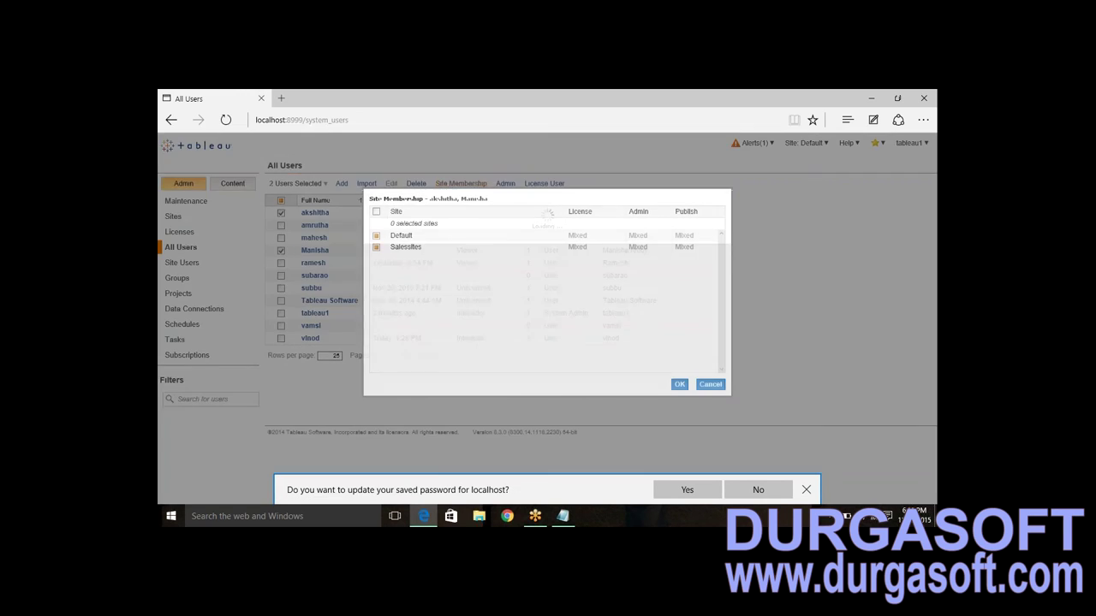
pyautogui.click(375, 247)
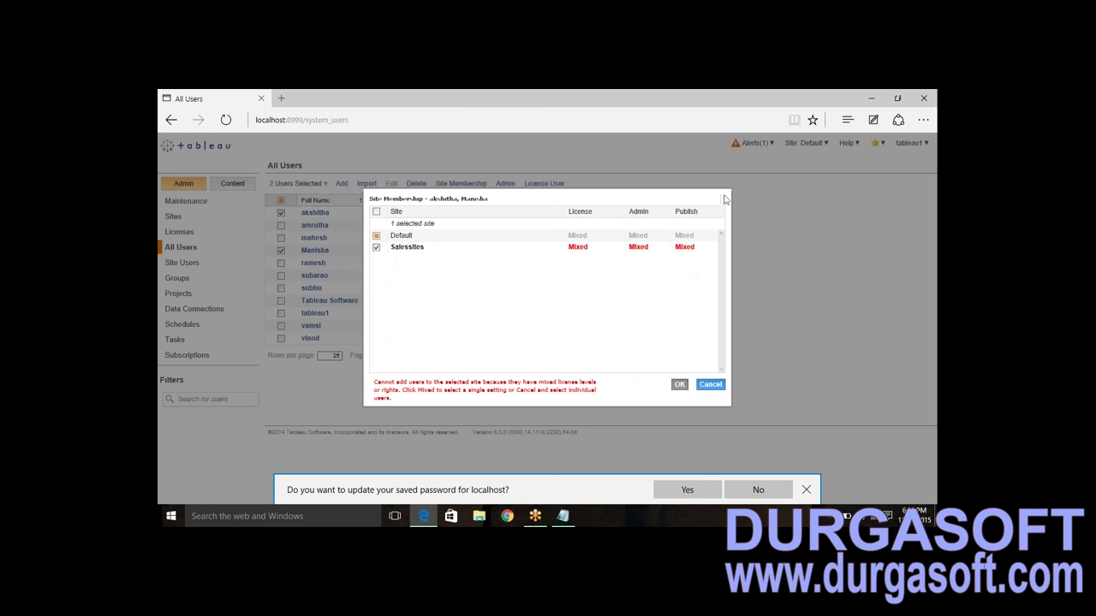
pyautogui.click(710, 385)
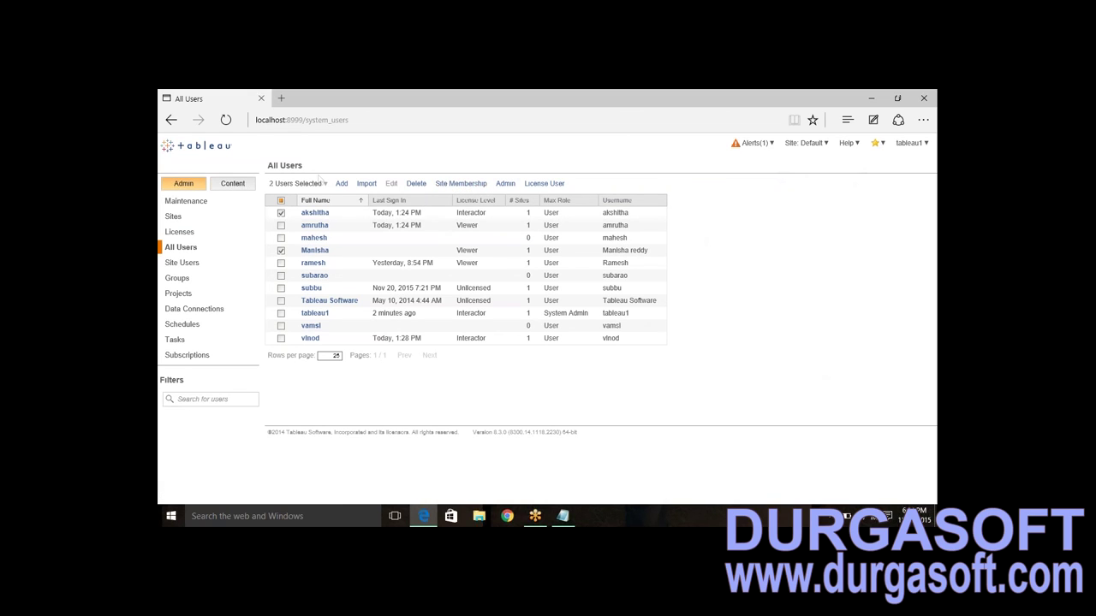
pyautogui.click(281, 213)
# - Add the first user to Salessites alongside Default, then clear the selection
pyautogui.click(281, 250)
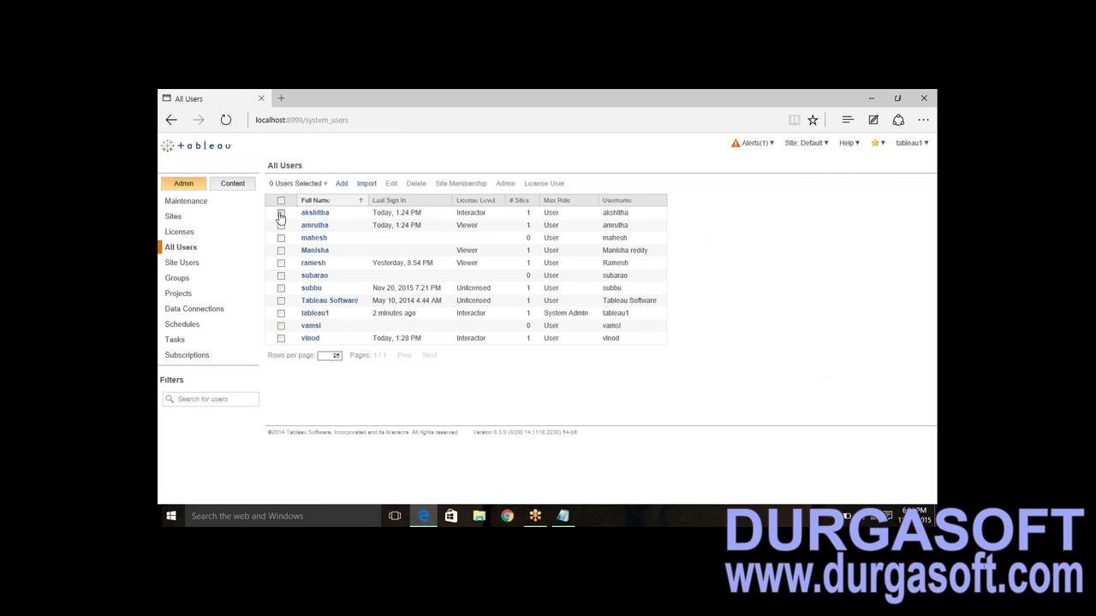
pyautogui.click(280, 213)
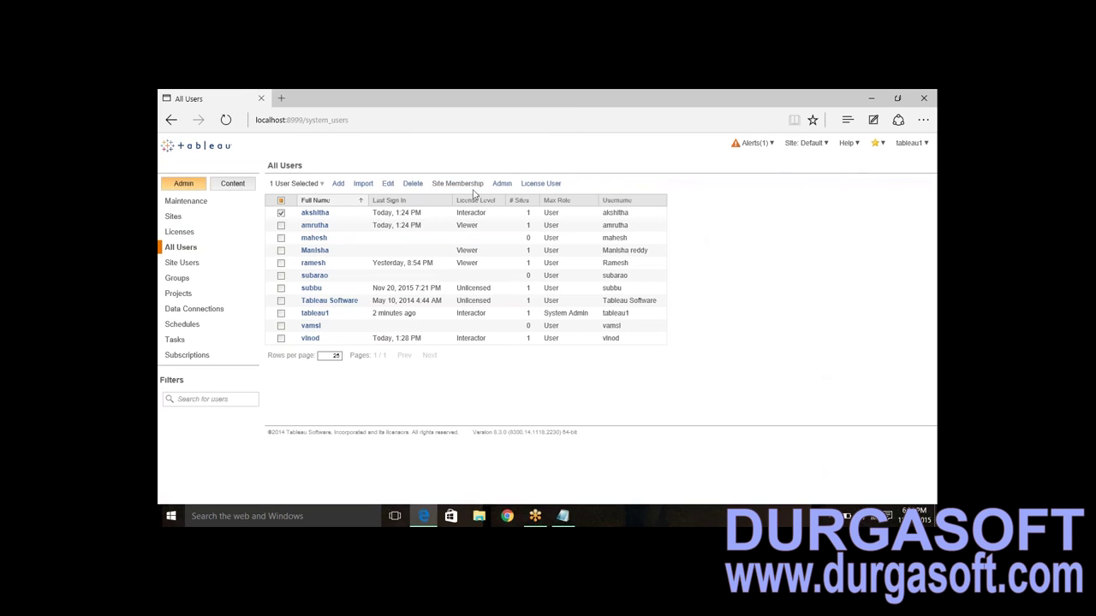
pyautogui.click(457, 183)
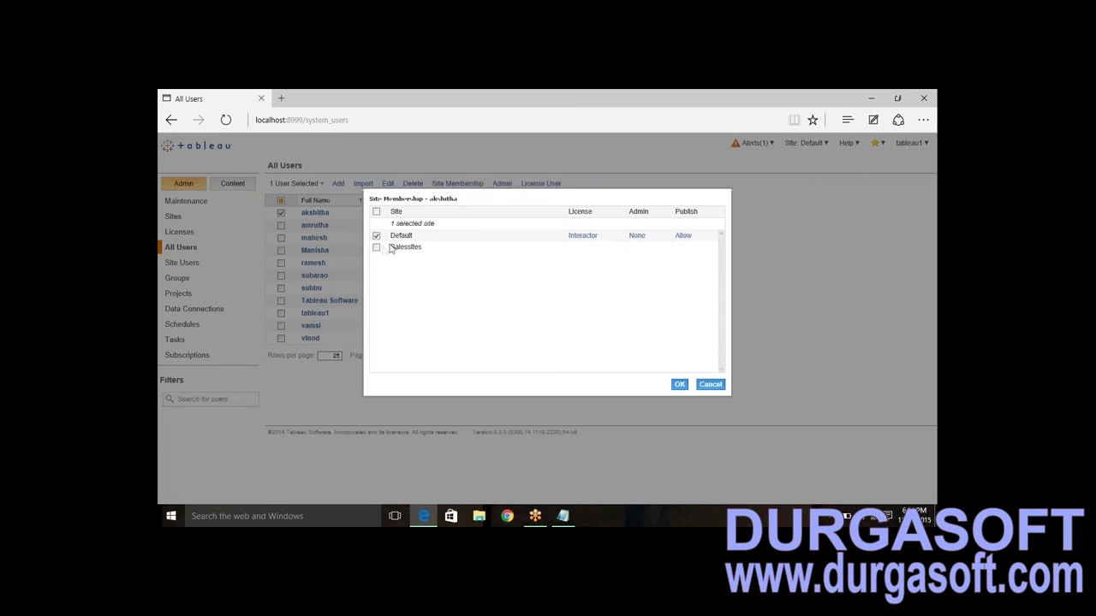
pyautogui.click(377, 248)
pyautogui.click(679, 385)
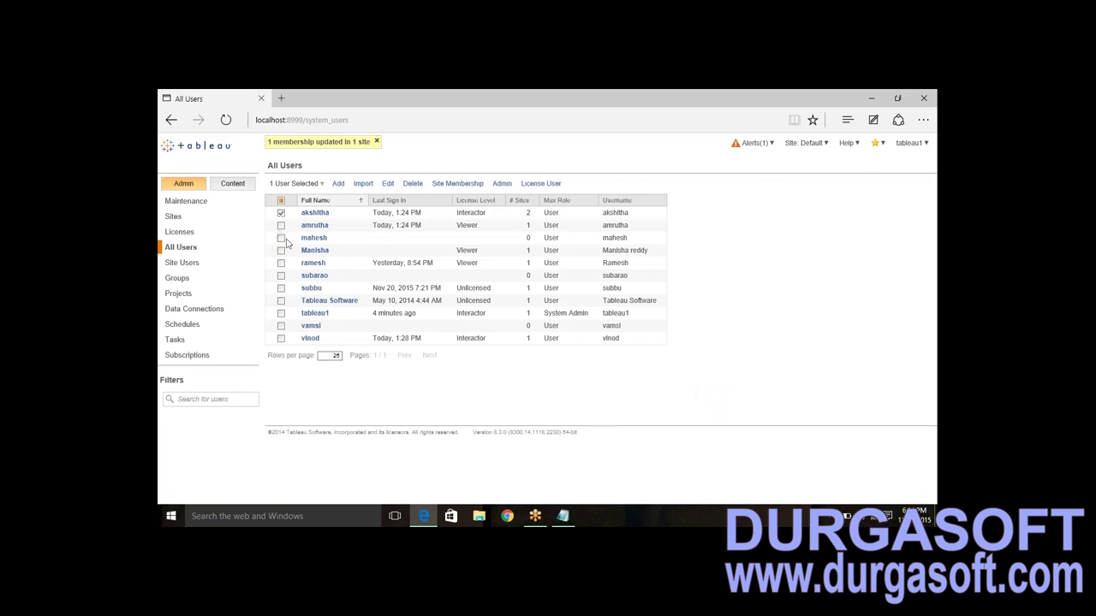
pyautogui.click(281, 213)
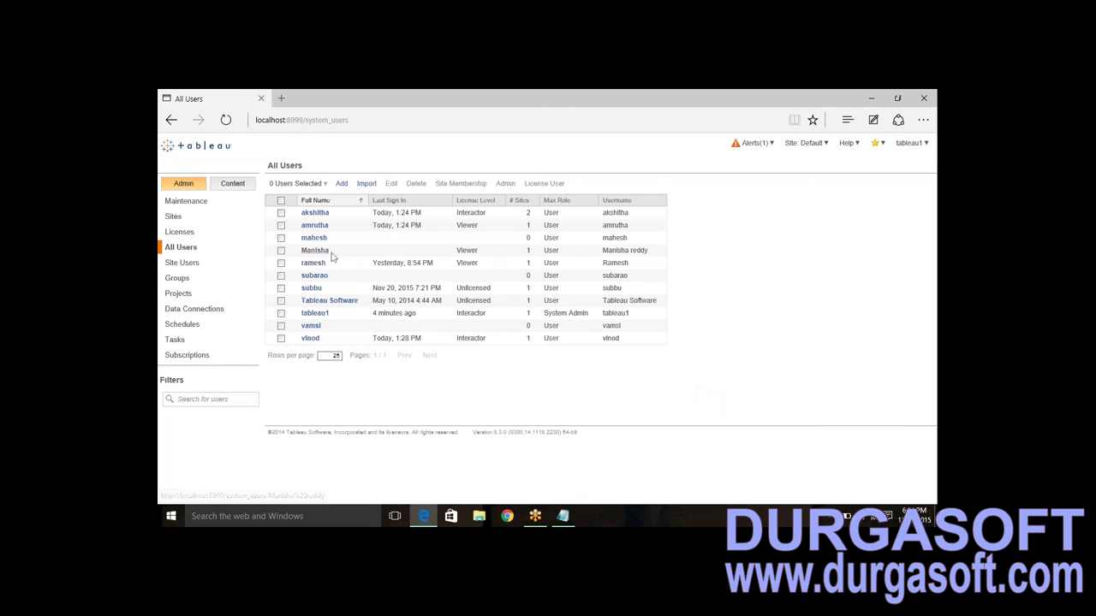
# - Move the fifth user from Default to Salessites only, then sign out of the administrator account
pyautogui.click(281, 263)
pyautogui.click(455, 183)
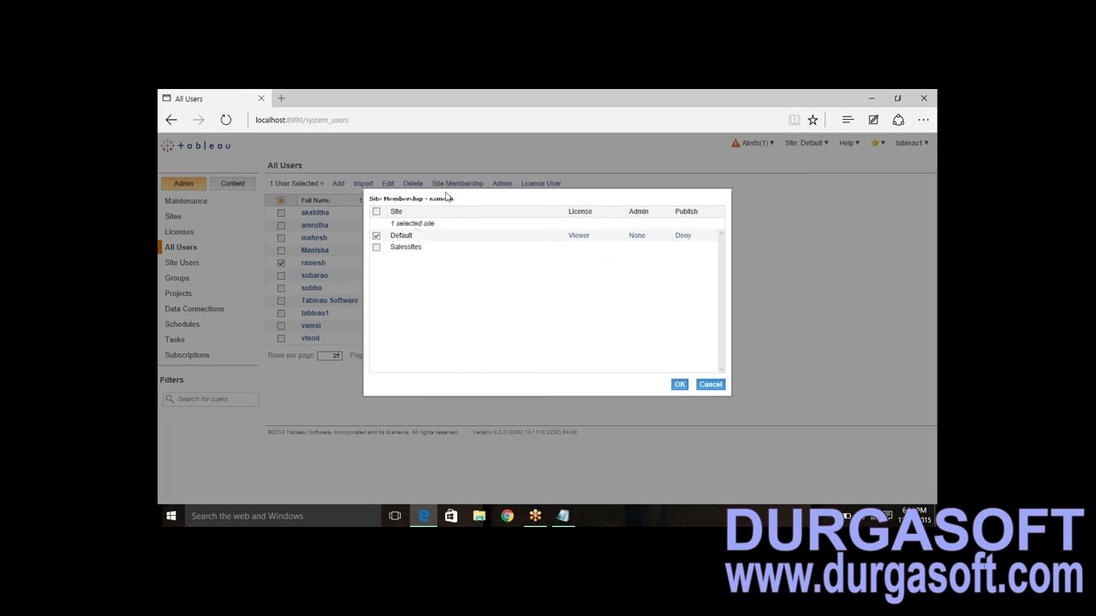
pyautogui.click(377, 248)
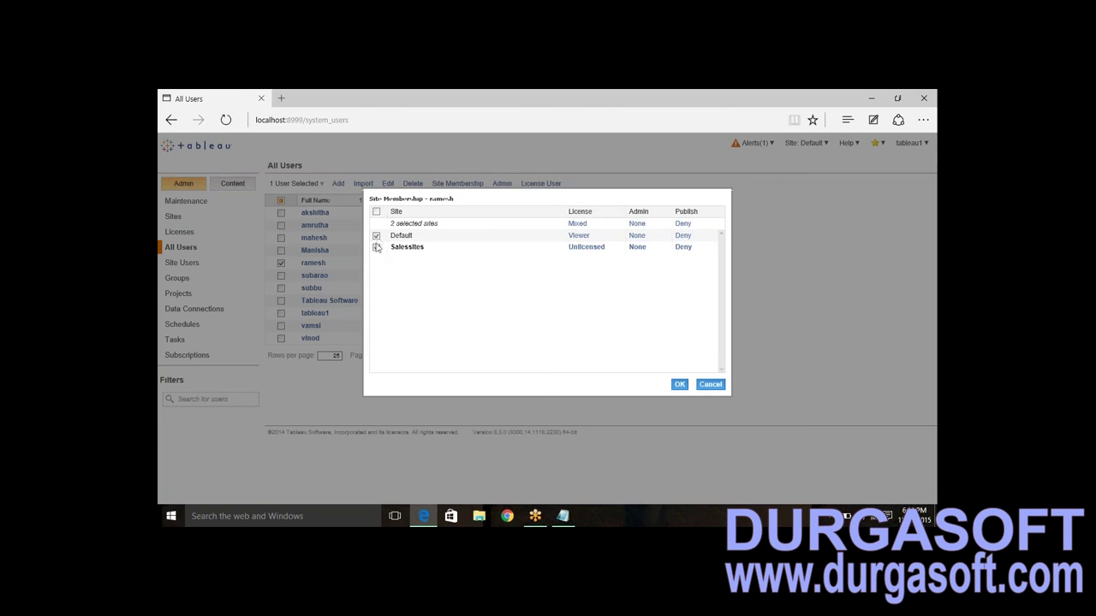
pyautogui.click(376, 236)
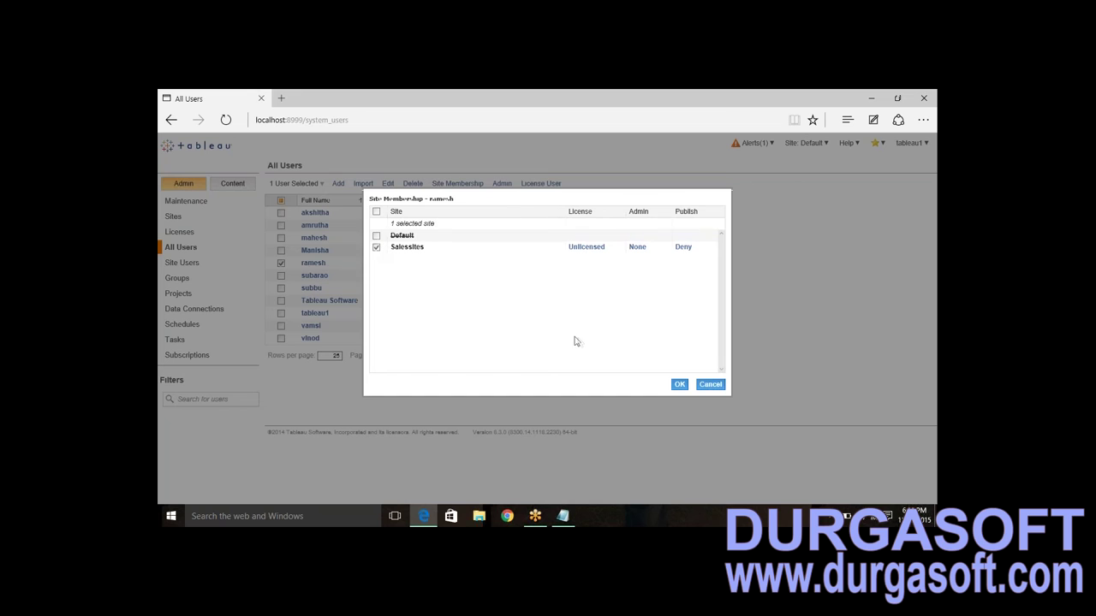
pyautogui.click(683, 387)
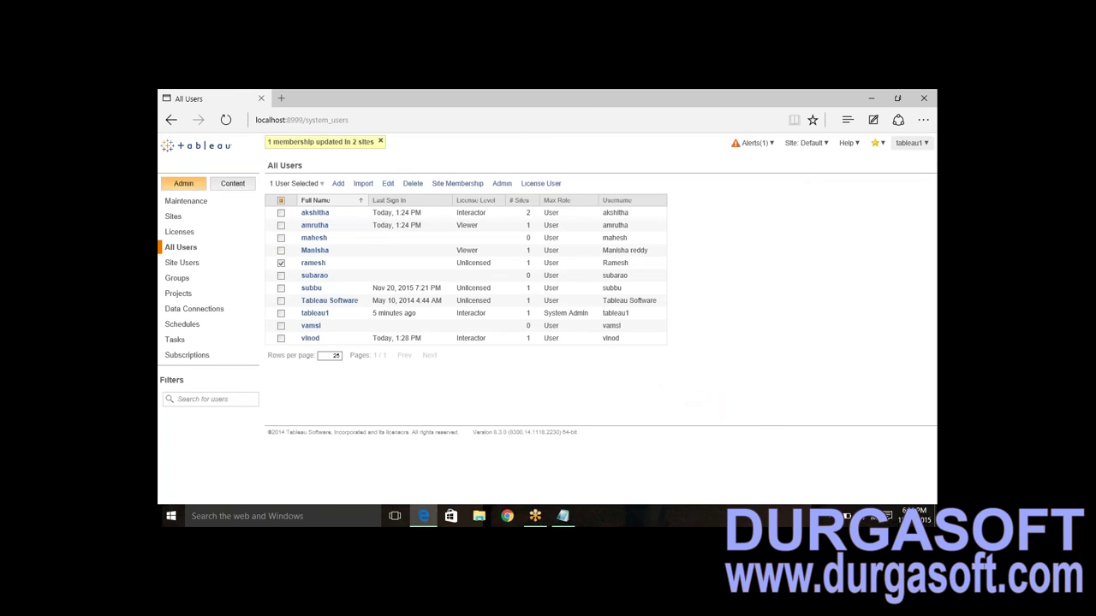
pyautogui.click(910, 143)
pyautogui.click(830, 199)
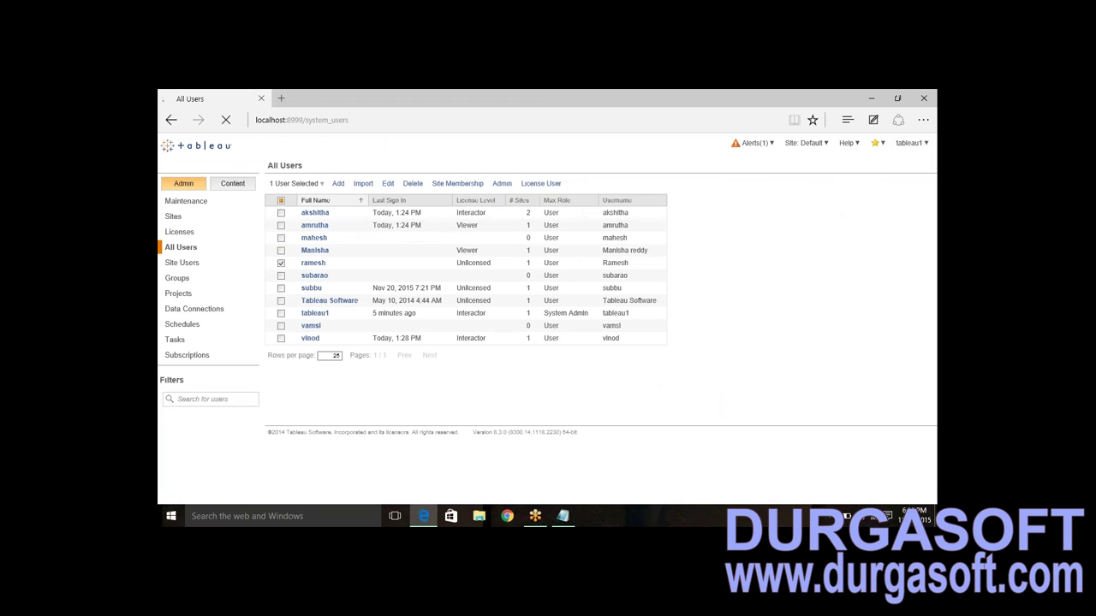
pyautogui.click(279, 100)
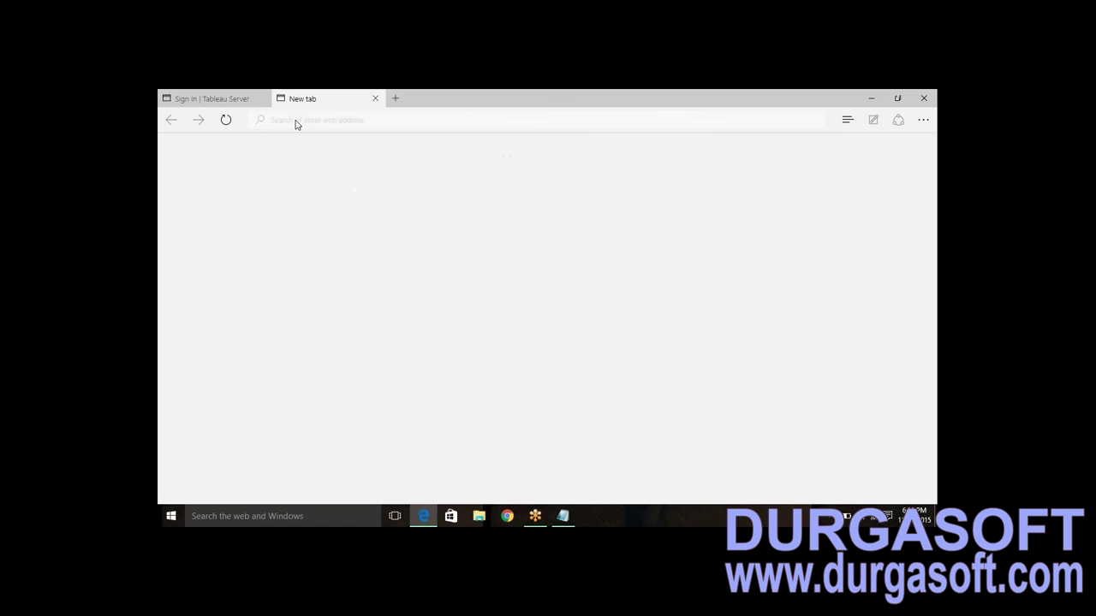
pyautogui.write('http://localhost/t/Salessites')
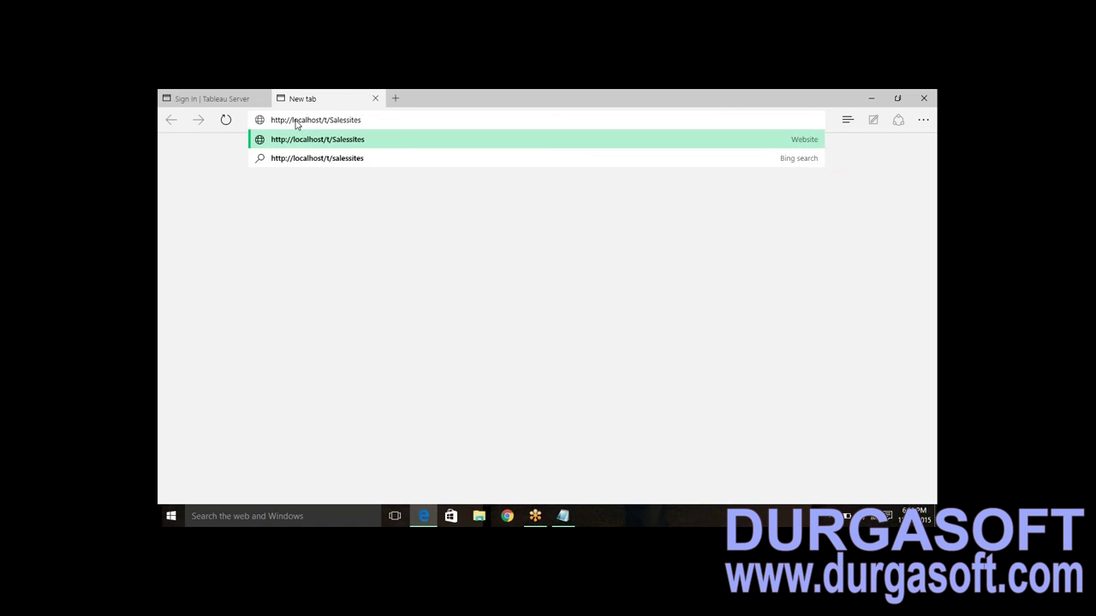
pyautogui.press('Return')
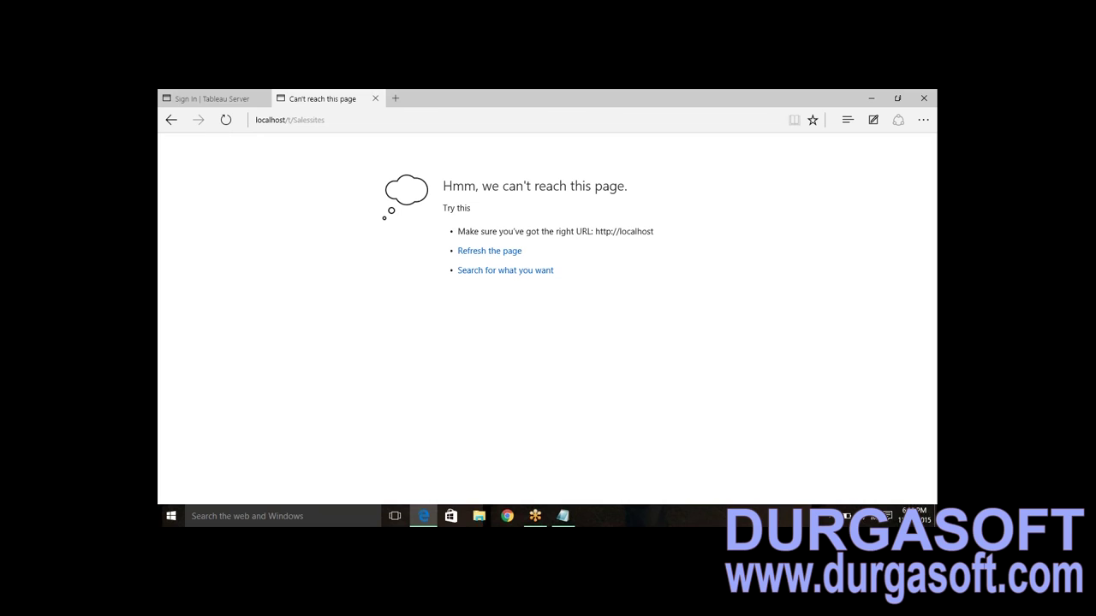
pyautogui.click(489, 251)
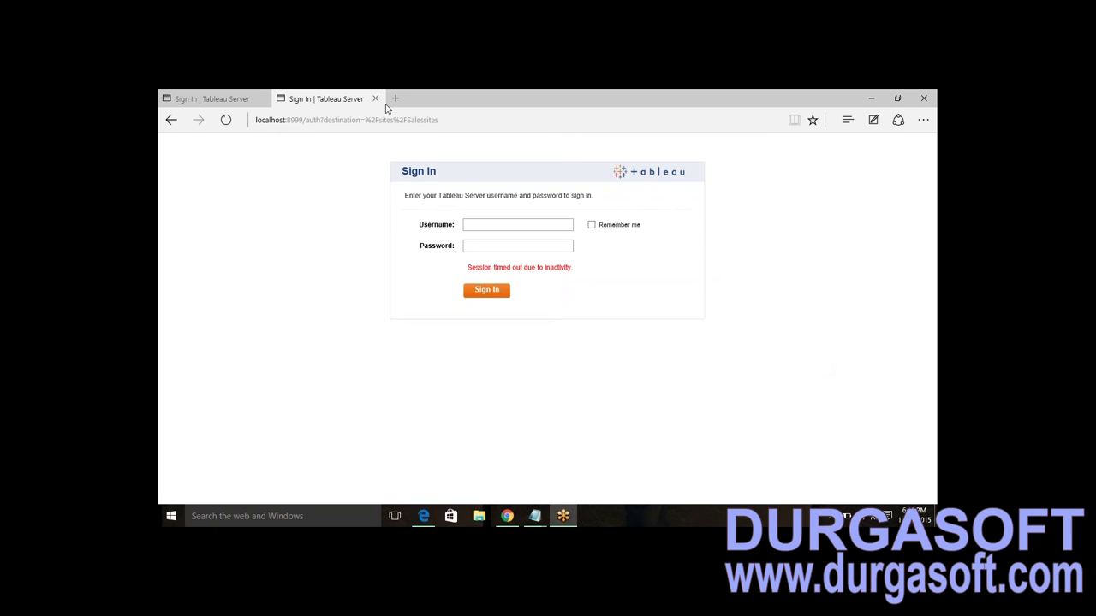
# - Sign in with the new site user's username and password and choose Salessites as the site
pyautogui.click(453, 119)
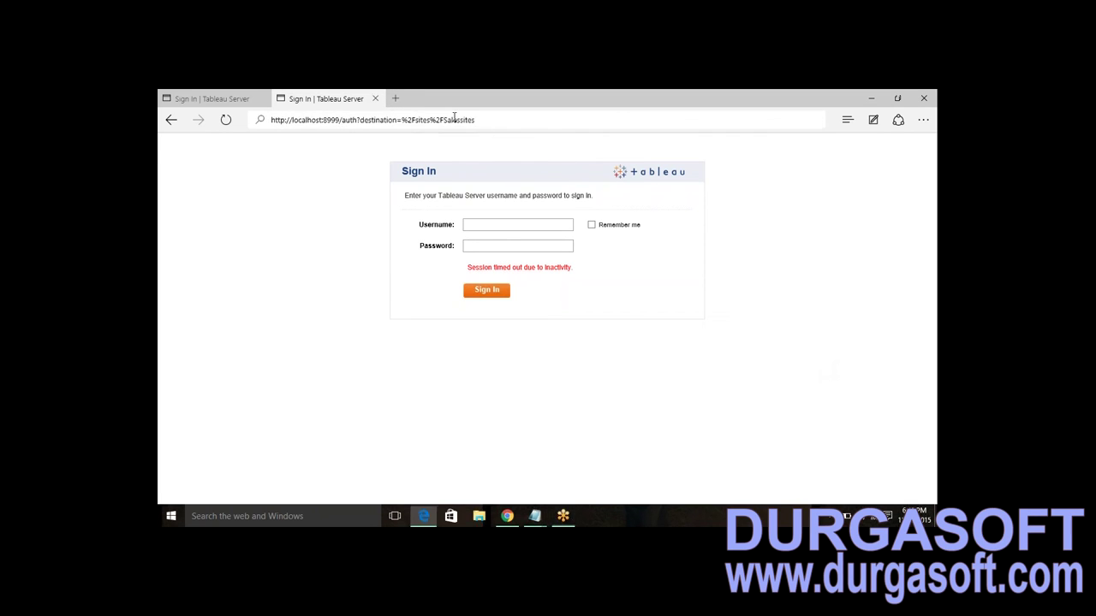
pyautogui.click(495, 225)
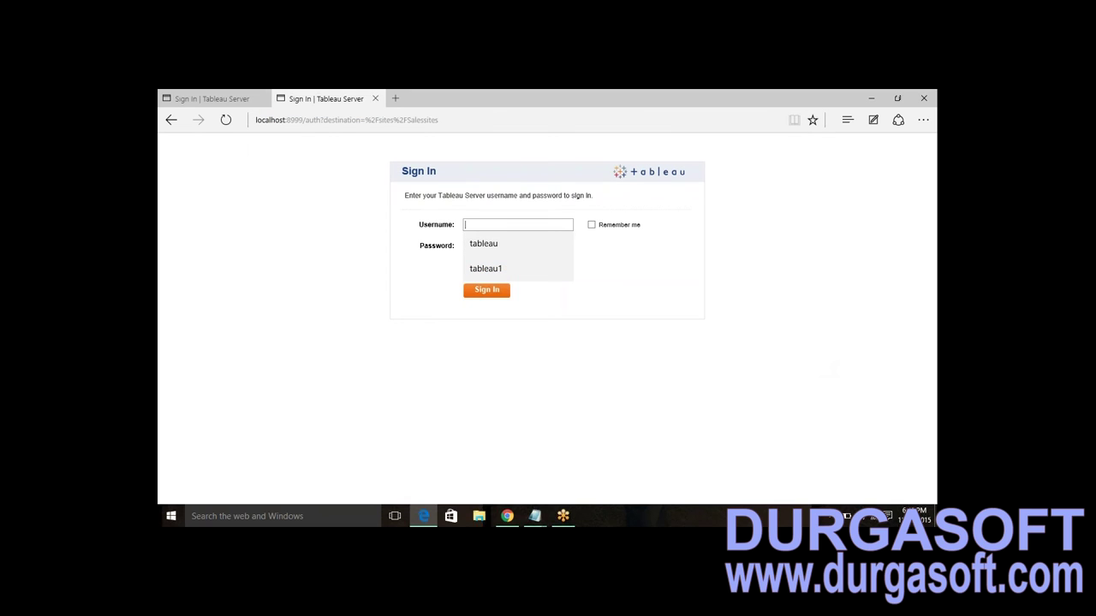
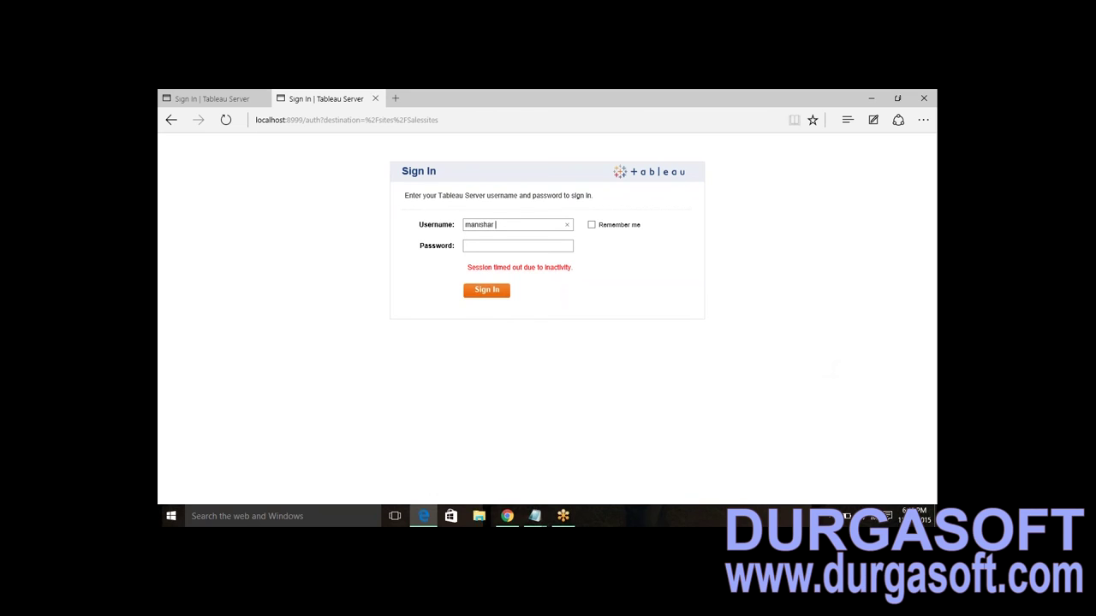
pyautogui.write('•••')
pyautogui.write('••••')
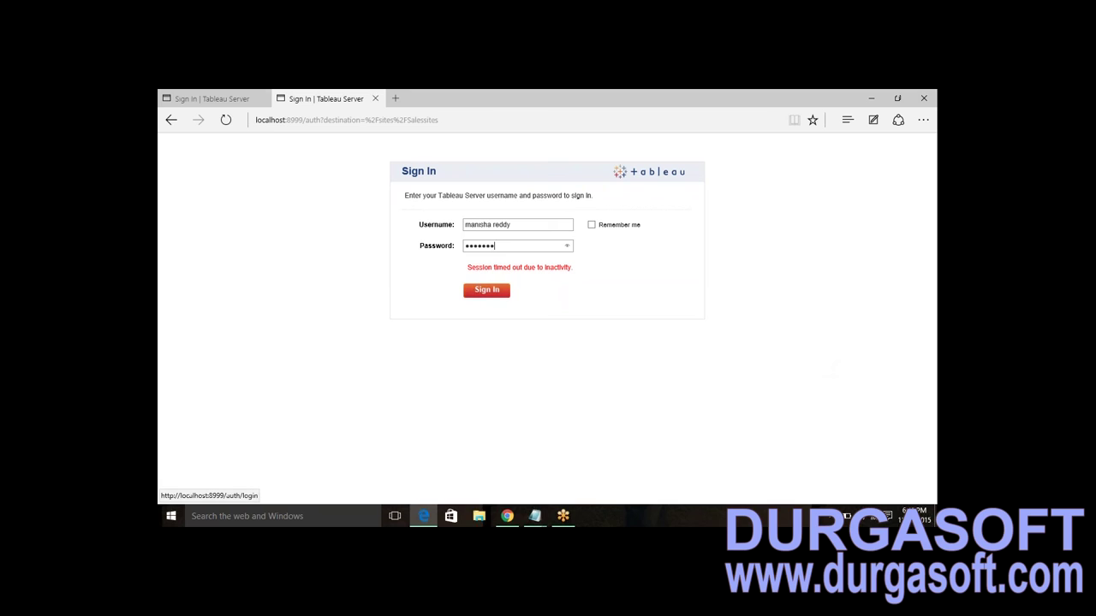
pyautogui.click(486, 289)
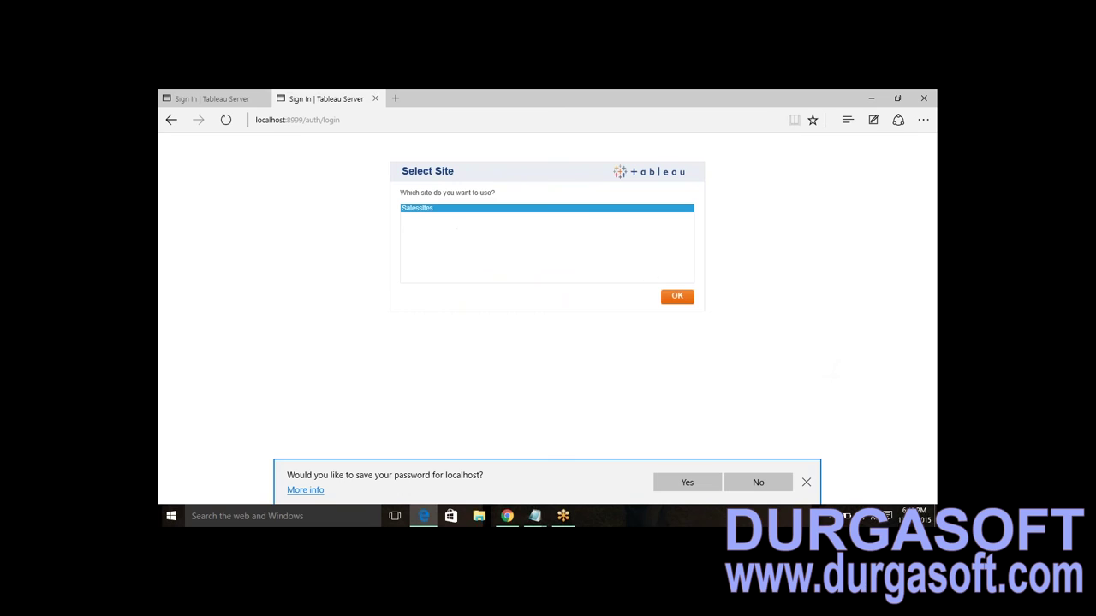
pyautogui.click(676, 300)
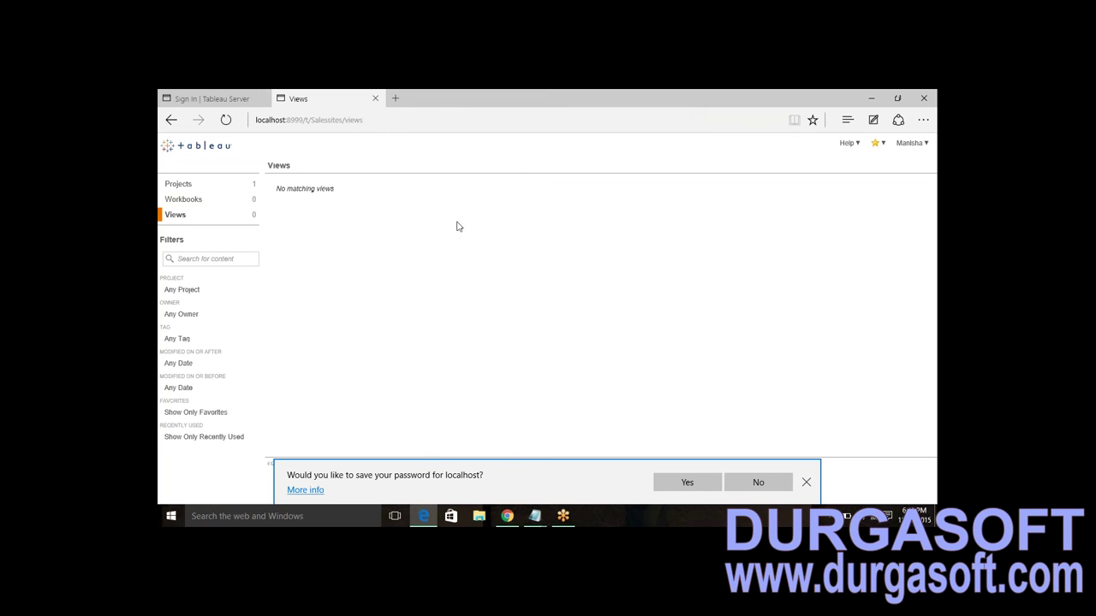
# - Browse the Salessites Projects, Workbooks and Views pages, then bring up Windows search
pyautogui.click(190, 189)
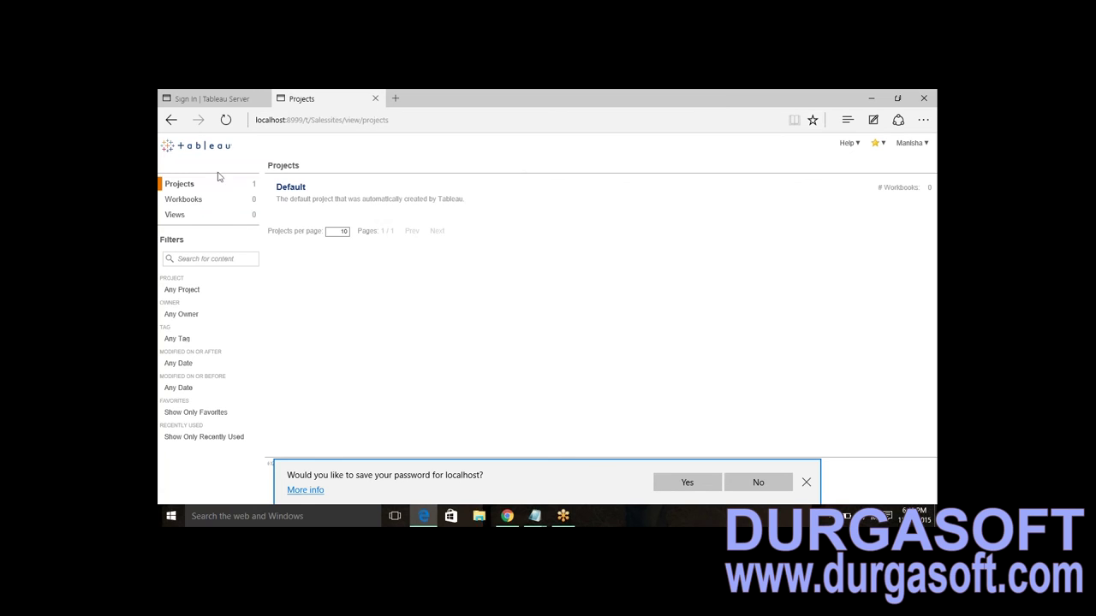
pyautogui.click(190, 202)
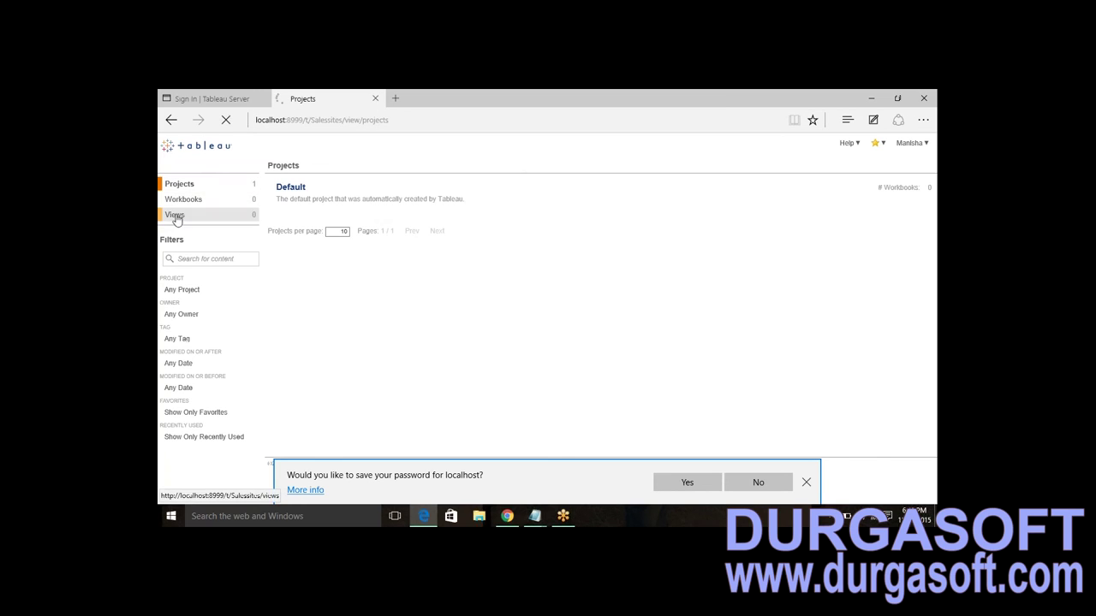
pyautogui.click(174, 214)
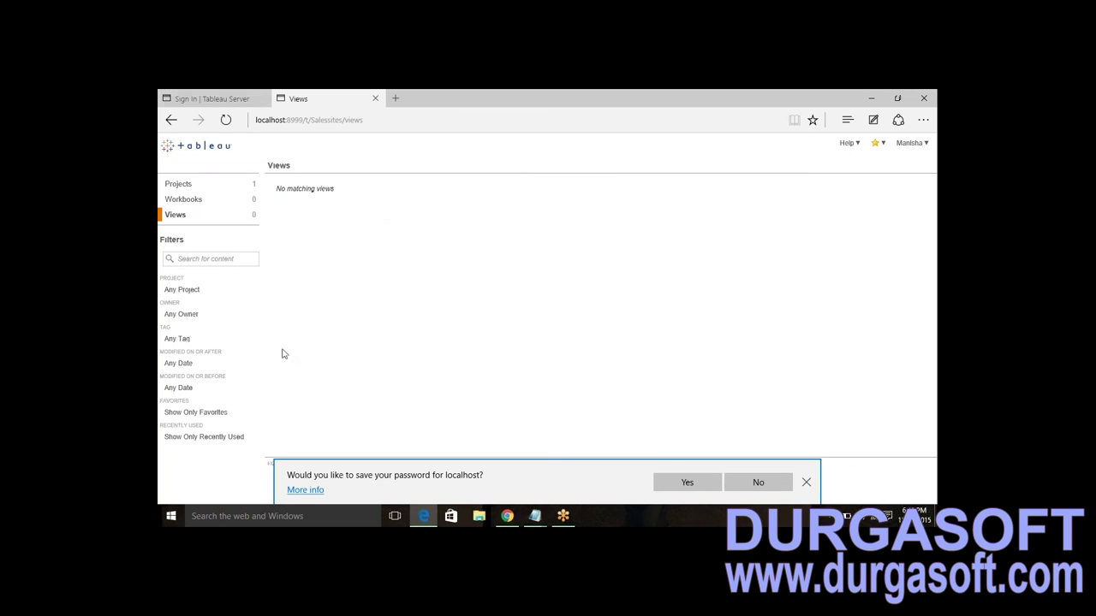
pyautogui.click(272, 513)
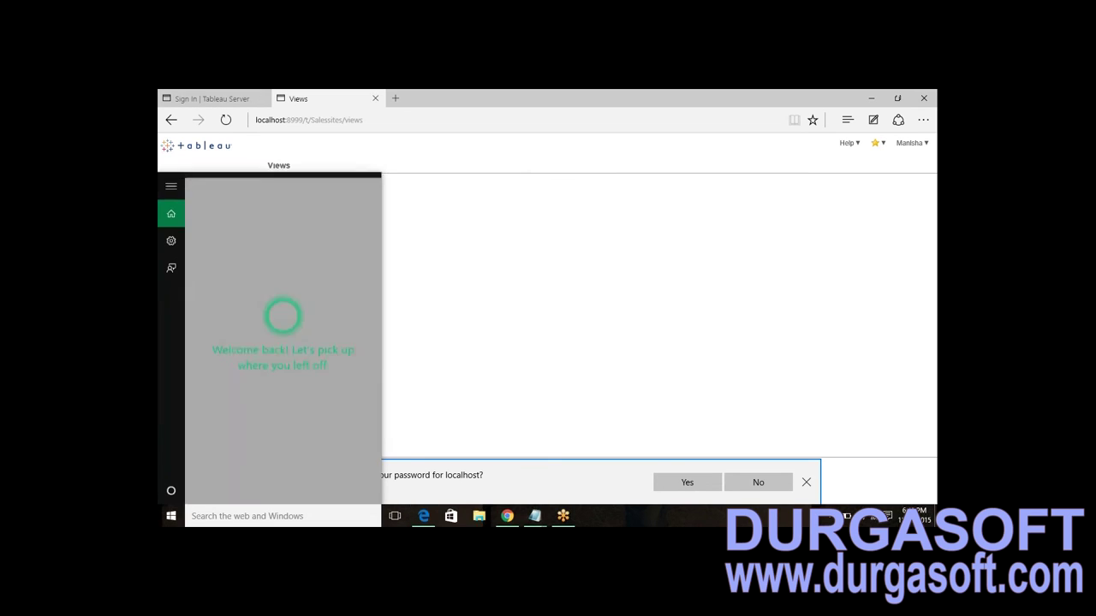
# - Search Windows for 'tablea' and launch the Tableau 8.3 desktop app
pyautogui.write('tablea')
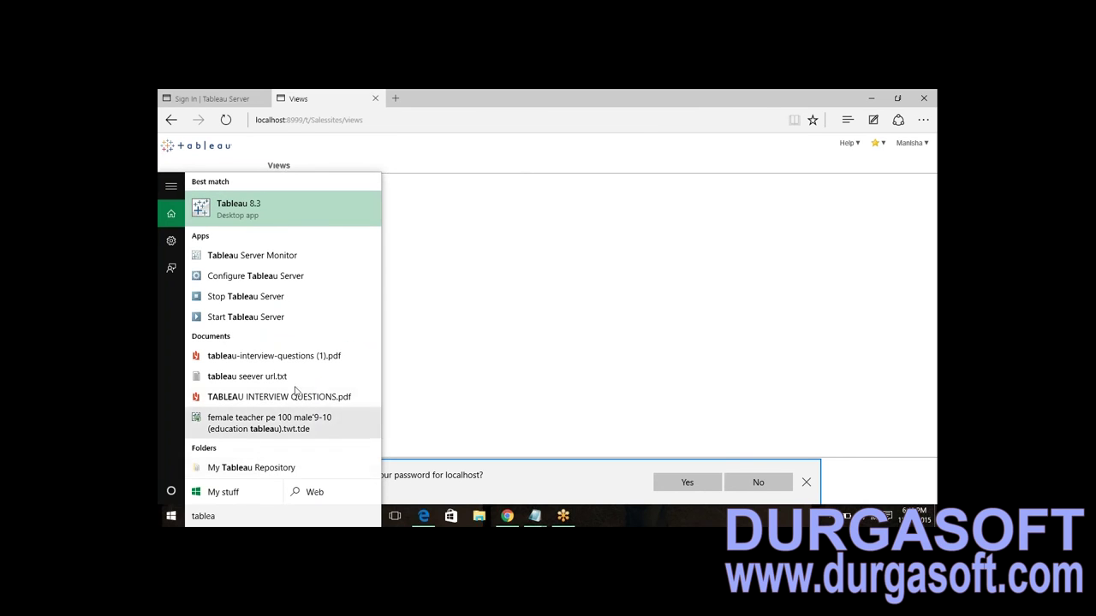
pyautogui.click(238, 208)
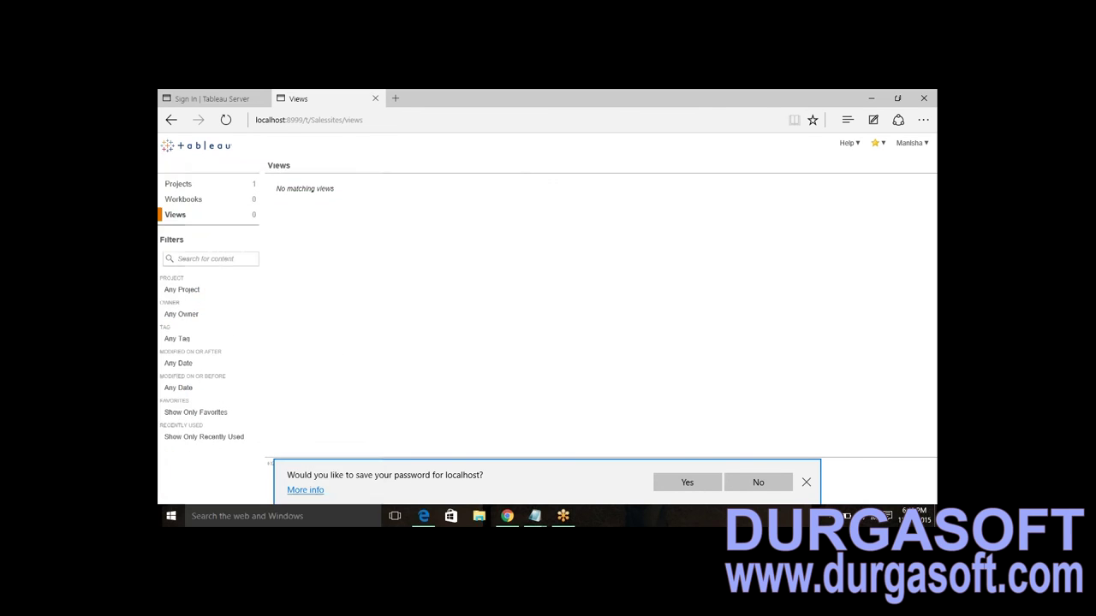
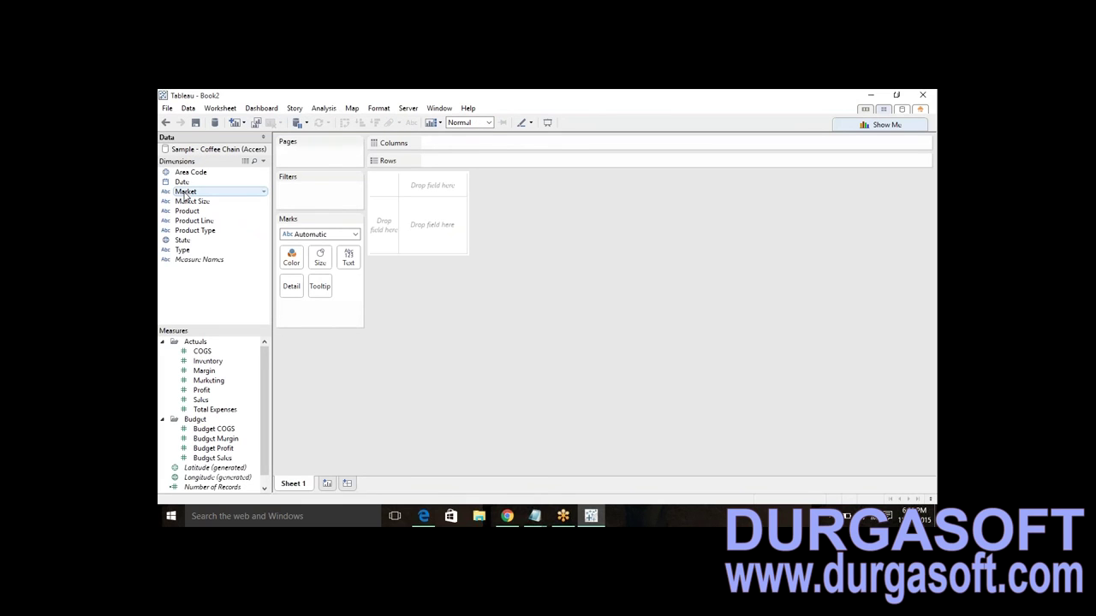
# - Place Date on Columns and Sales and Profit on Rows
pyautogui.moveTo(190, 184); pyautogui.dragTo(450, 141)
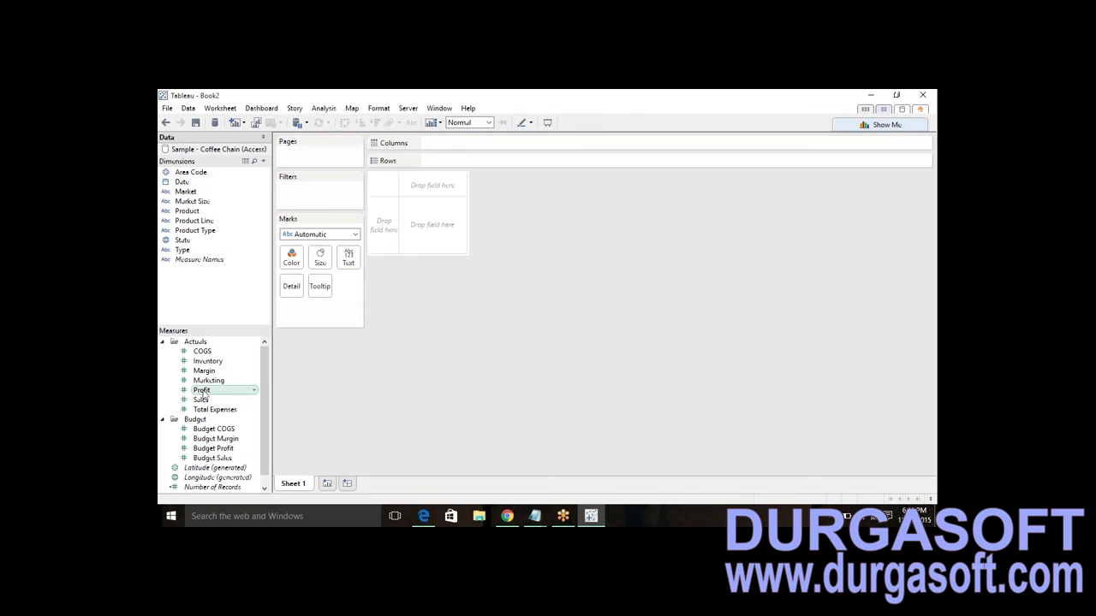
pyautogui.moveTo(200, 400); pyautogui.dragTo(460, 161)
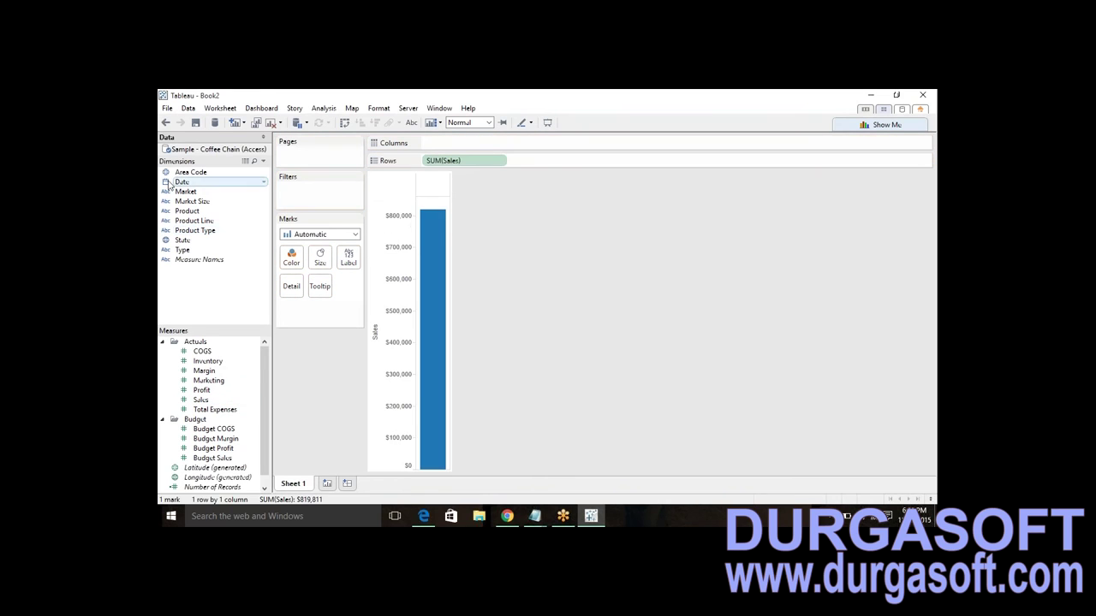
pyautogui.moveTo(180, 181); pyautogui.dragTo(495, 141)
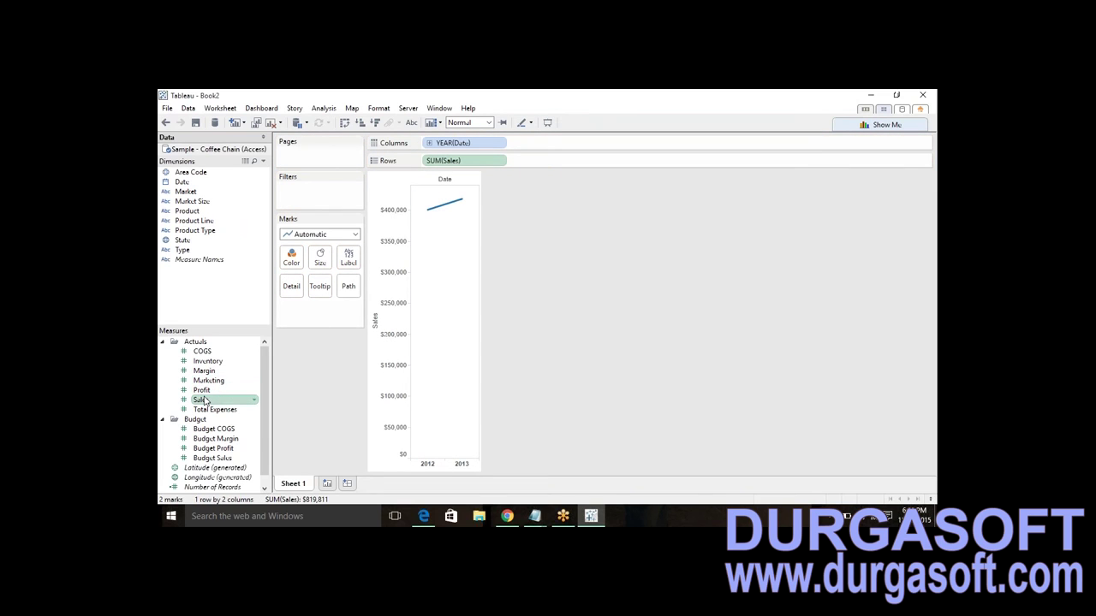
pyautogui.moveTo(206, 391); pyautogui.dragTo(533, 161)
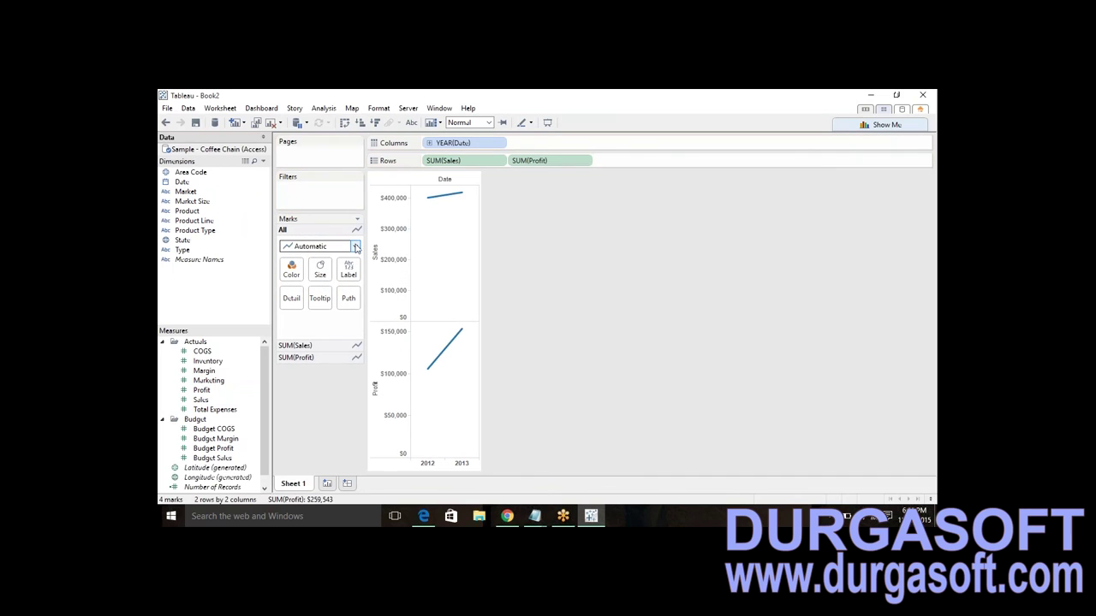
# - Change the mark type to Bar
pyautogui.click(354, 247)
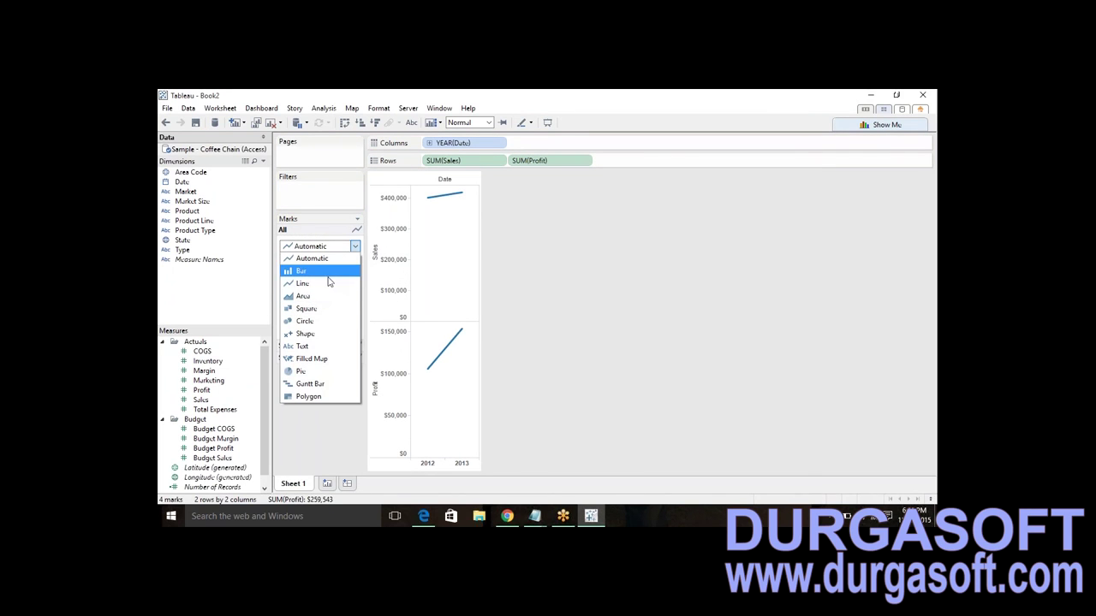
pyautogui.click(304, 271)
pyautogui.click(409, 109)
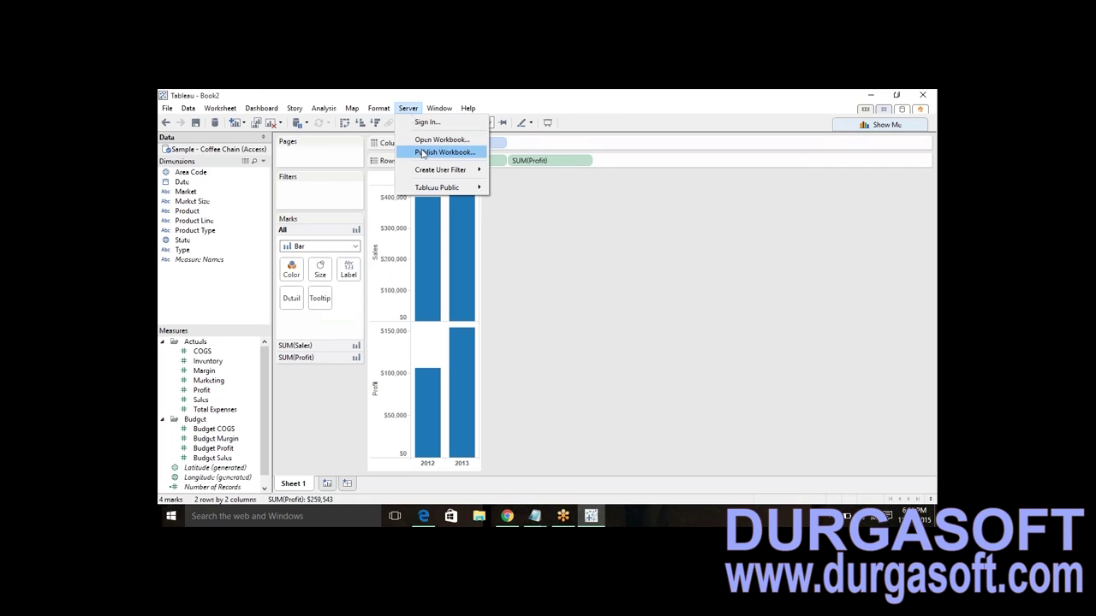
# - Sign in to the server with the username and password, retrying after the invalid sign-in error
pyautogui.click(424, 153)
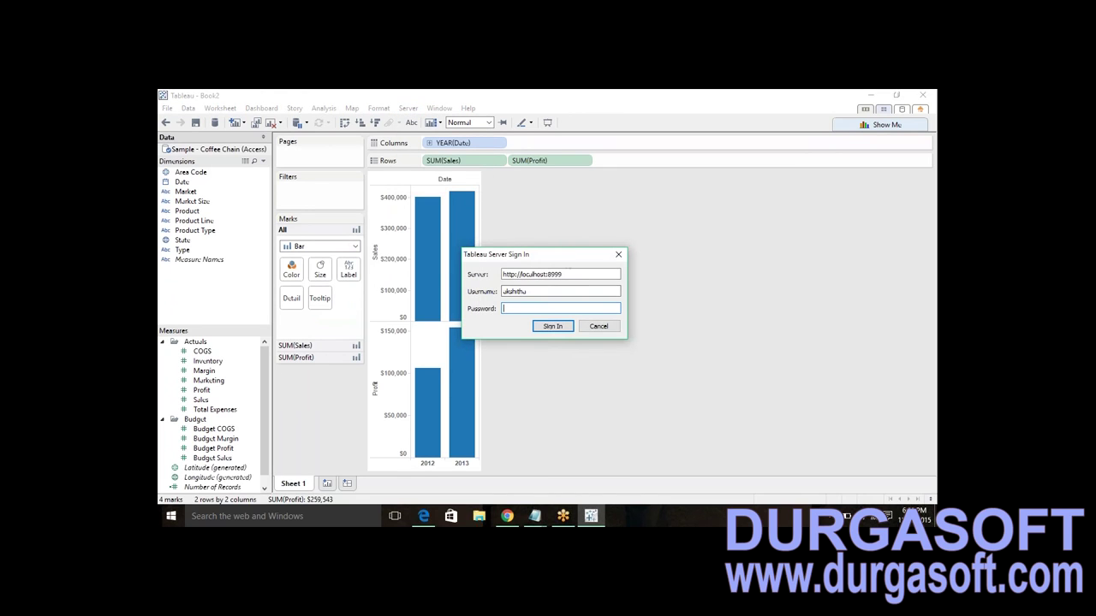
pyautogui.doubleClick(517, 292)
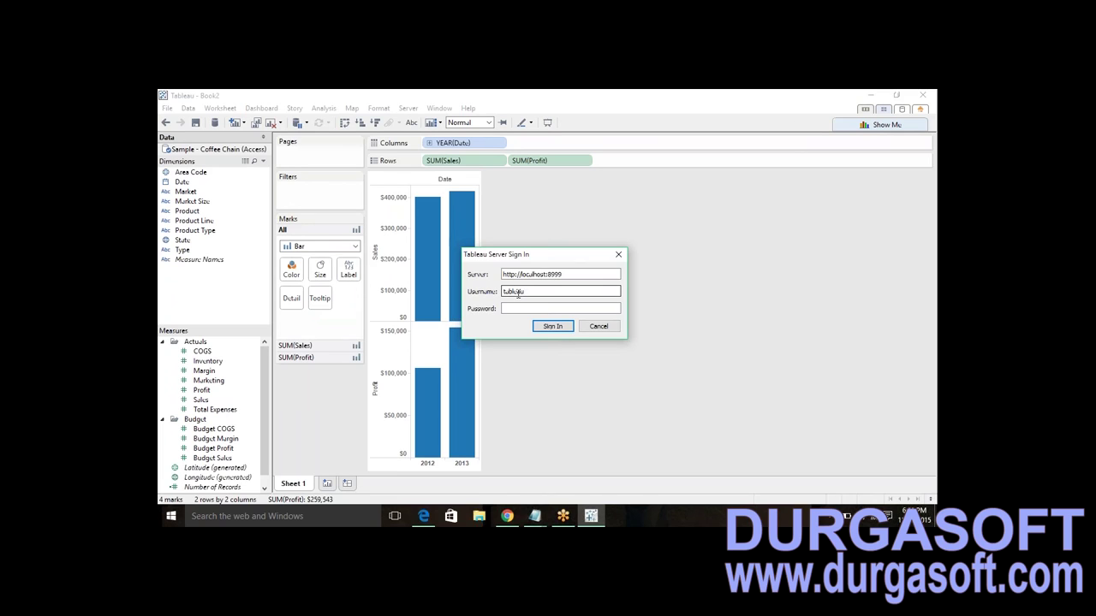
pyautogui.click(554, 327)
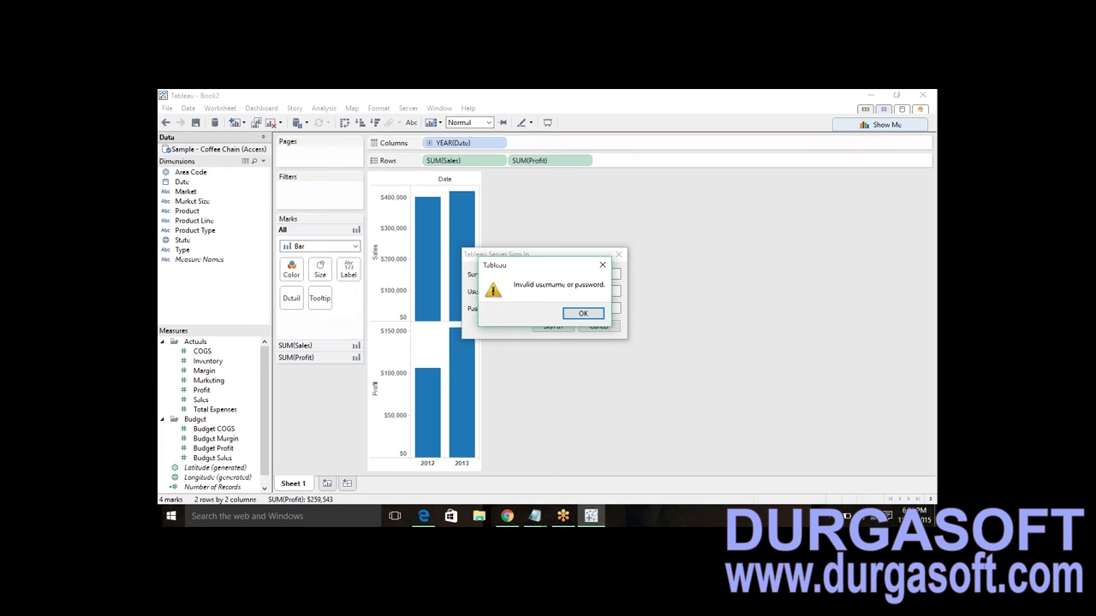
pyautogui.click(582, 313)
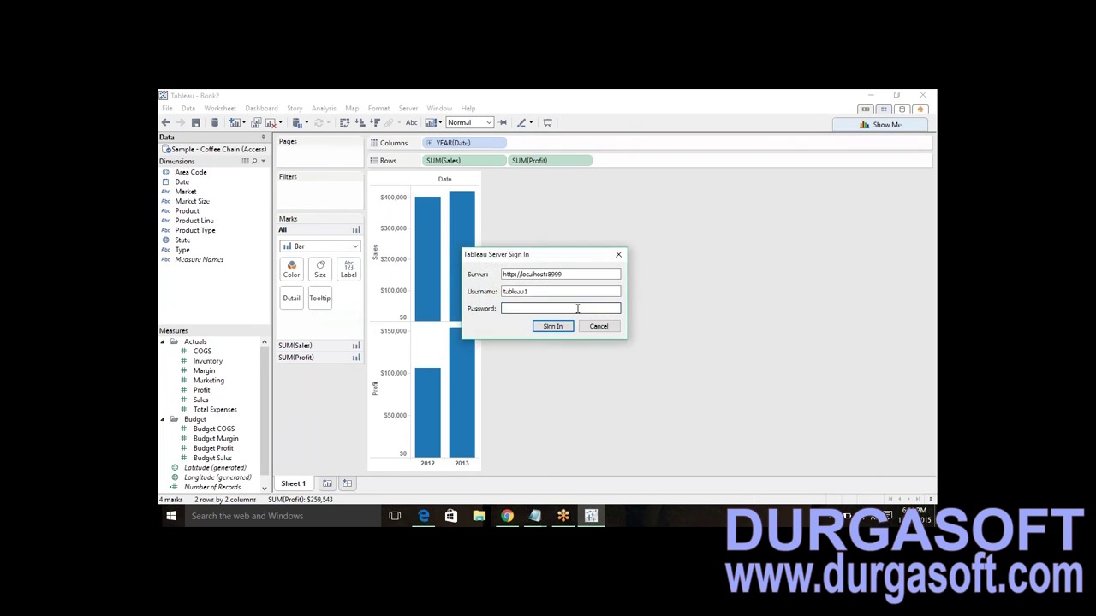
pyautogui.press('Return')
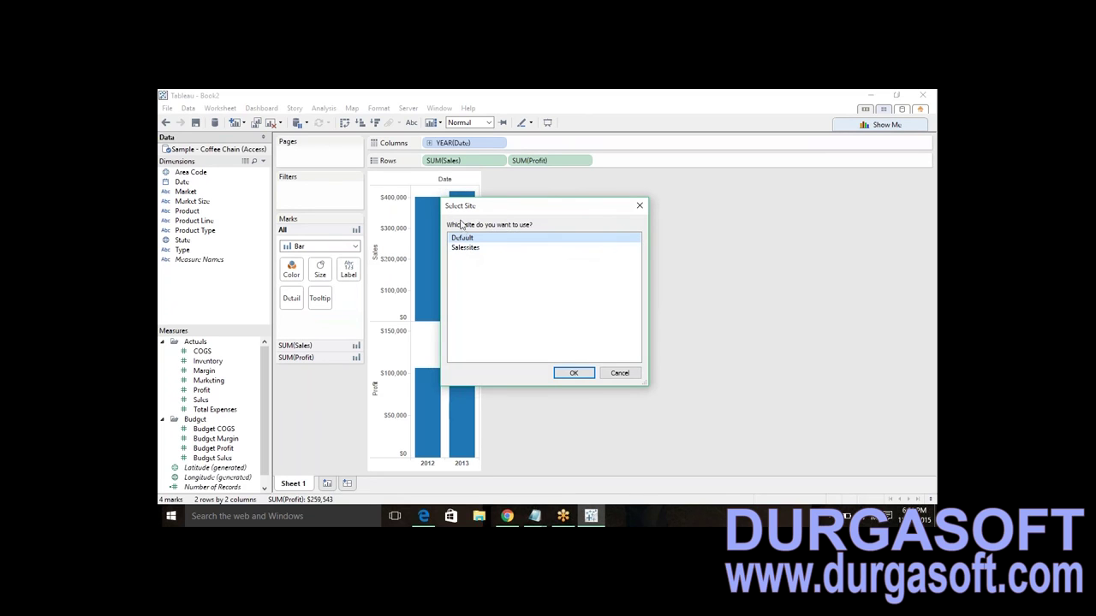
# - Select the Salesites site and confirm it
pyautogui.click(470, 210)
pyautogui.click(460, 248)
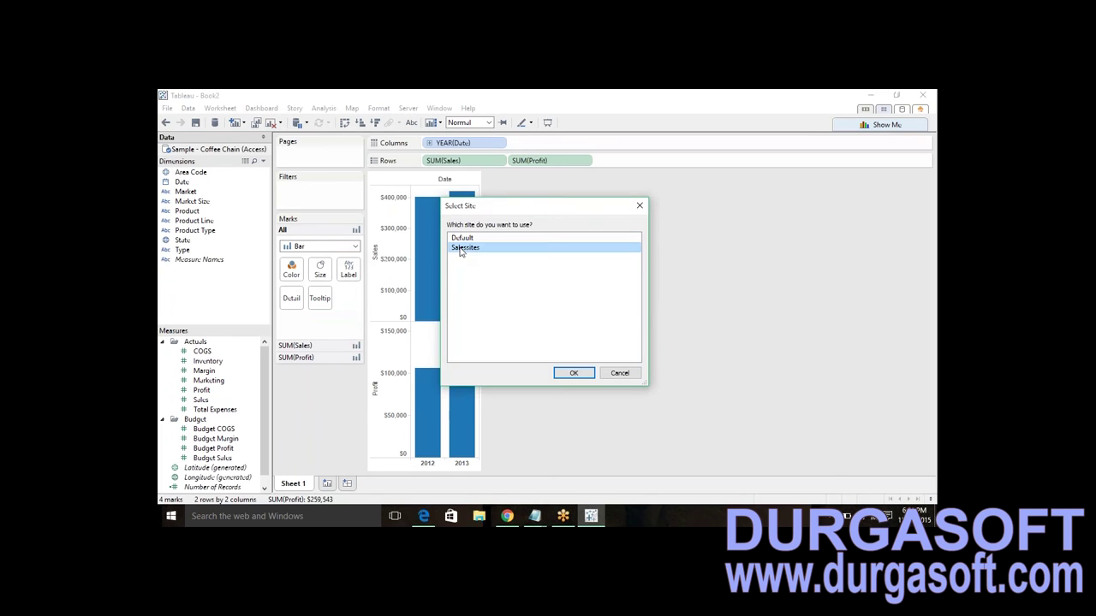
pyautogui.click(573, 373)
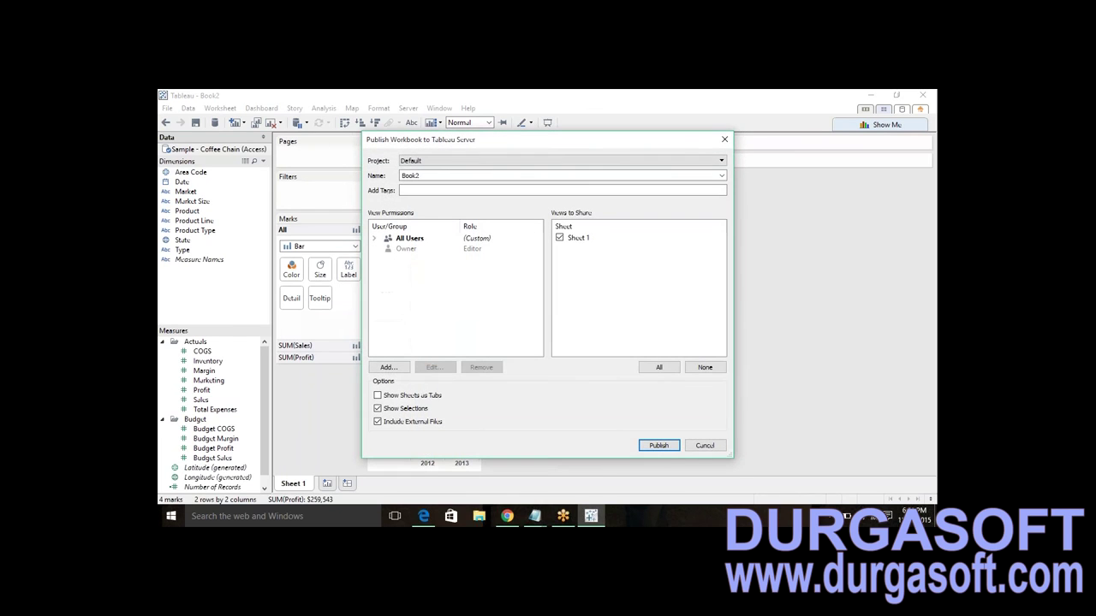
# - Keep the Default project and rename the workbook to 'Manish resport'
pyautogui.click(505, 163)
pyautogui.click(484, 172)
pyautogui.click(467, 177)
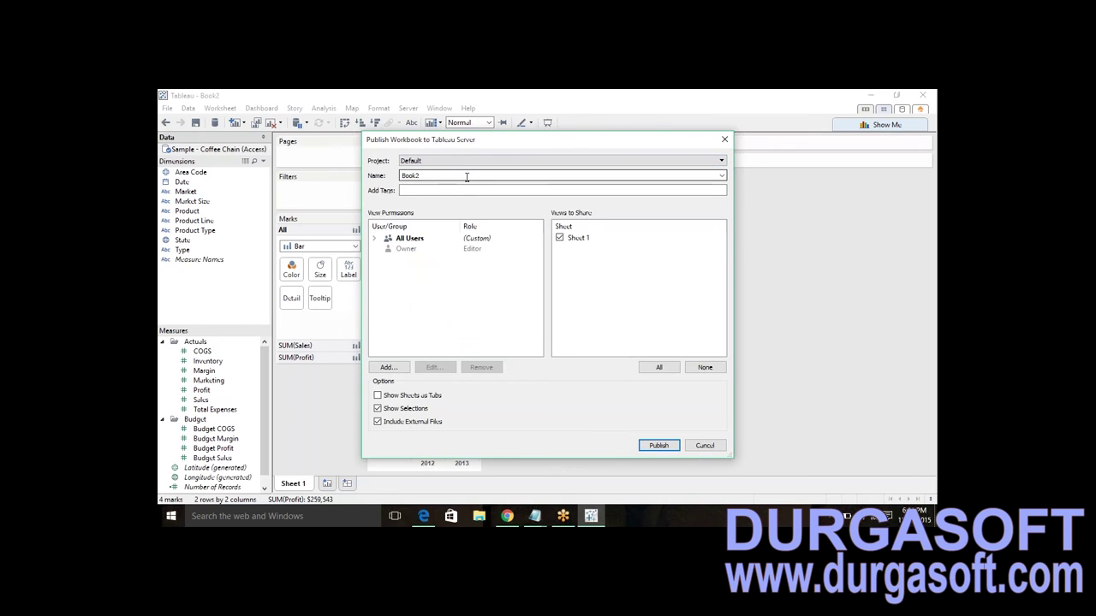
pyautogui.press('BackSpace')
pyautogui.press('BackSpace')
pyautogui.press('BackSpace')
pyautogui.press('BackSpace')
pyautogui.write('Manish resport')
pyautogui.press('Tab')
# - Add a user to the workbook's permissions, picking them from the user list
pyautogui.click(385, 368)
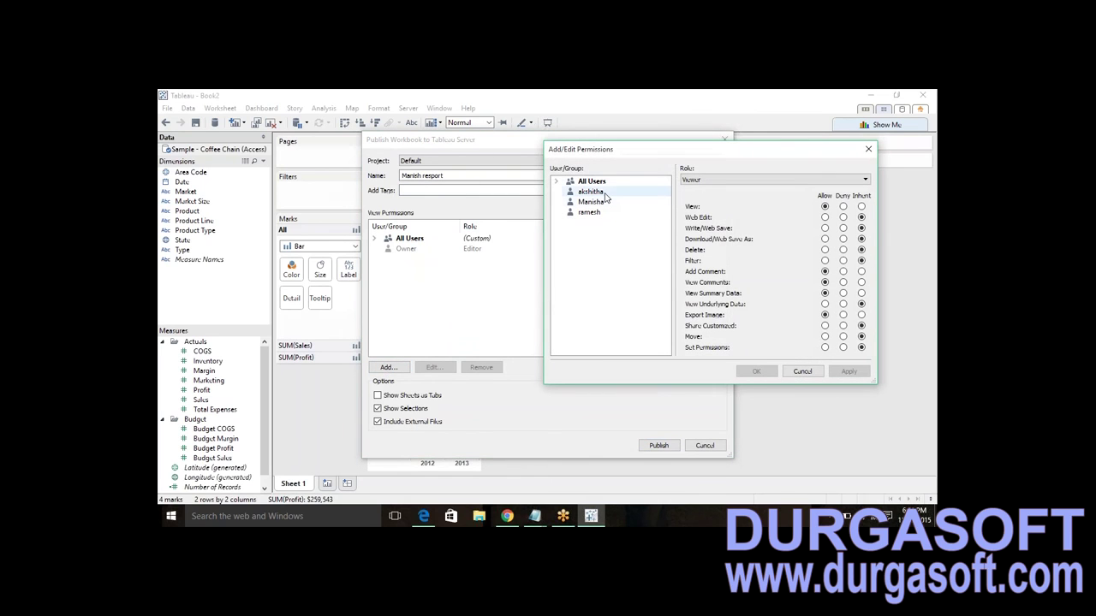
pyautogui.click(604, 196)
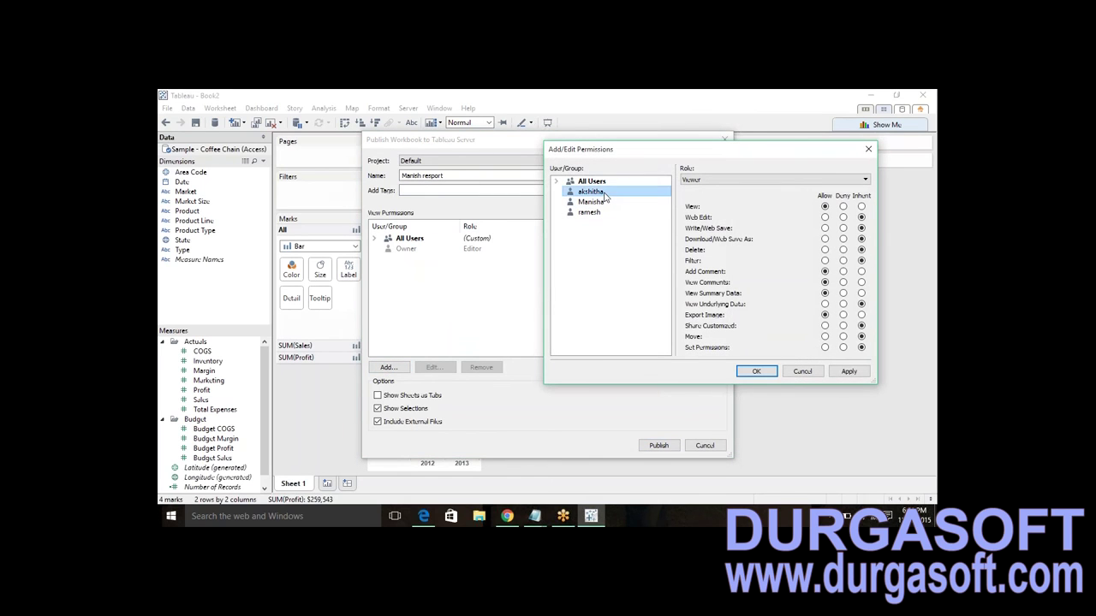
pyautogui.click(598, 202)
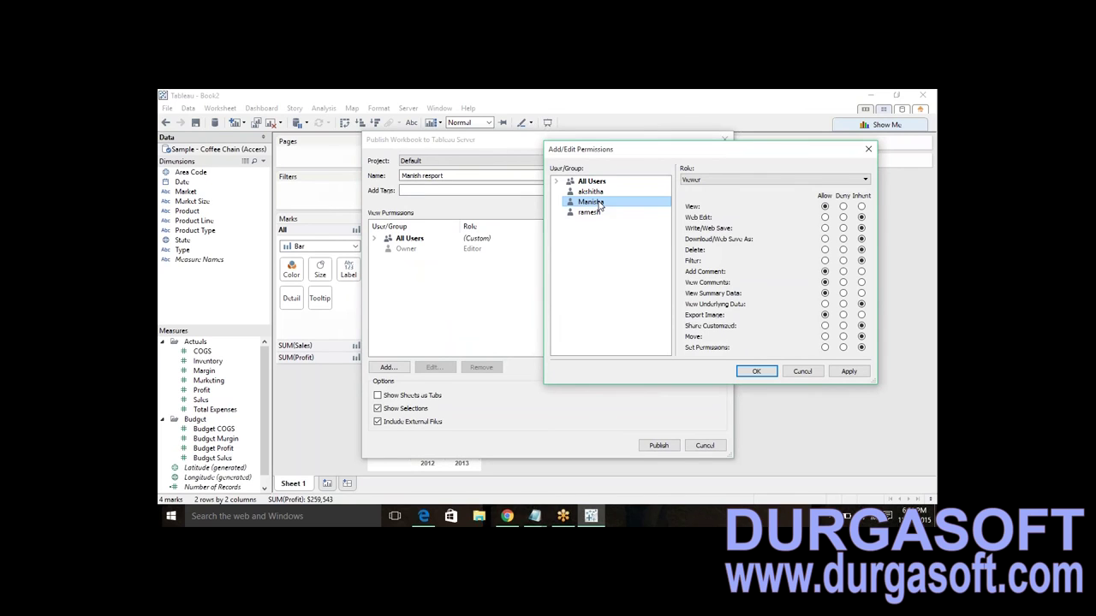
pyautogui.click(598, 193)
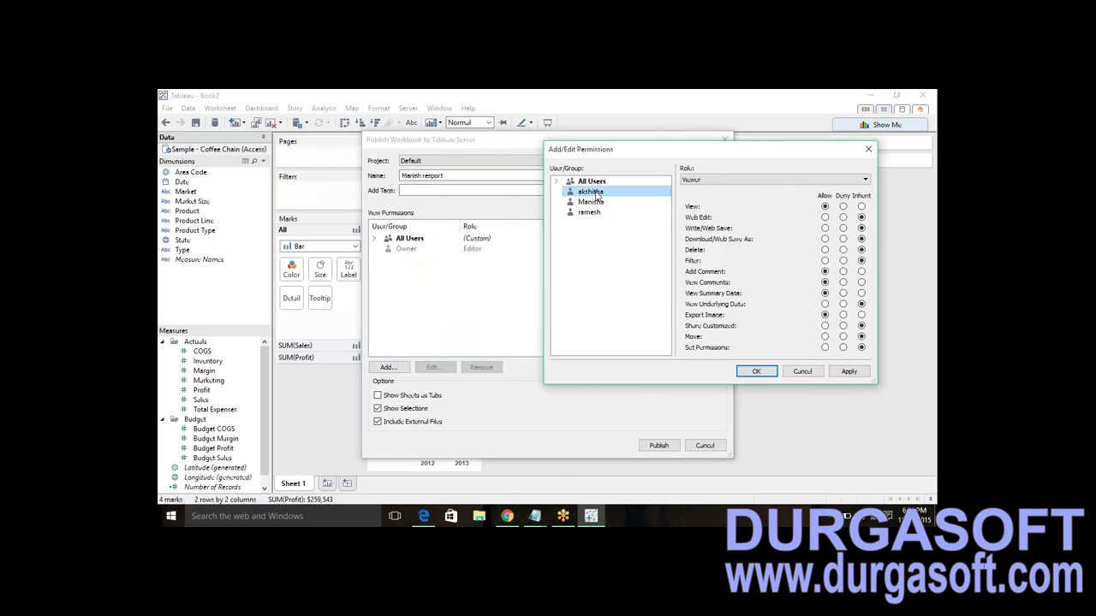
pyautogui.click(593, 202)
pyautogui.click(591, 213)
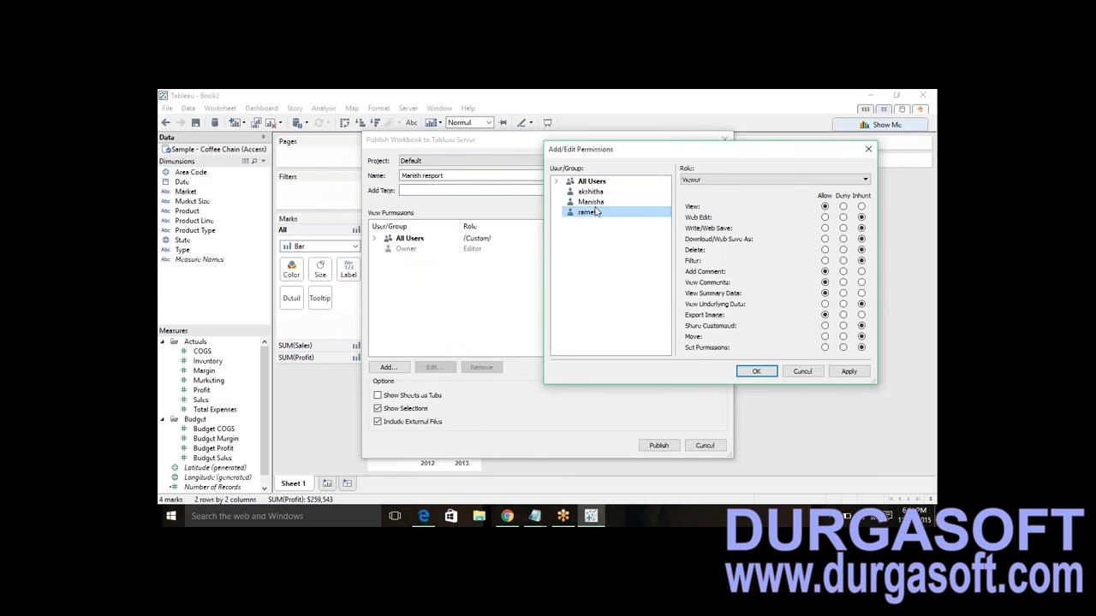
pyautogui.click(601, 203)
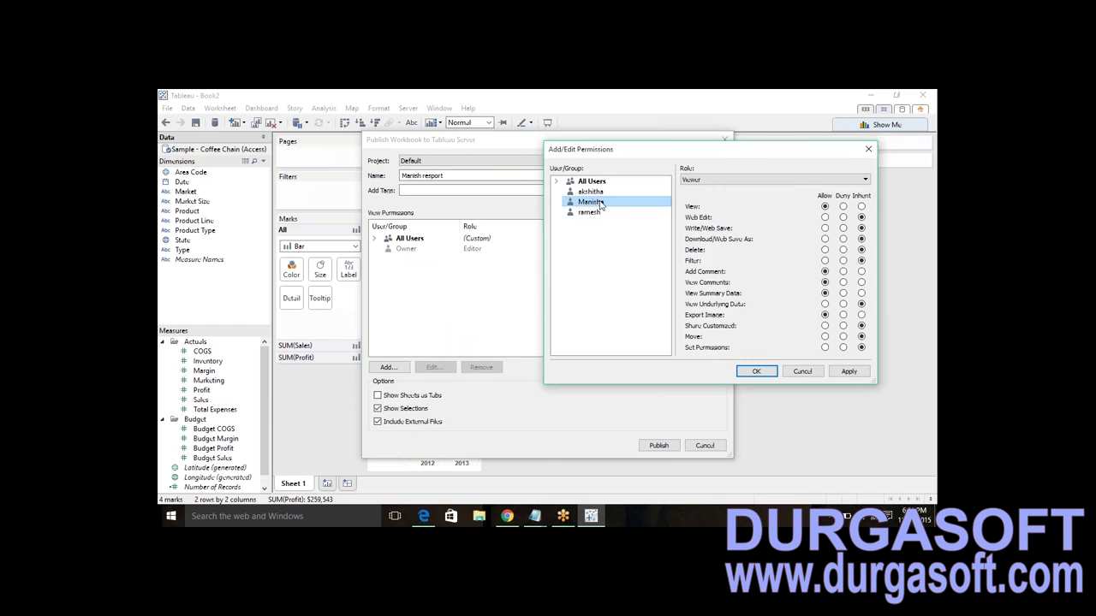
# - Allow Web Edit, Write/Web Save and Download for that user, then publish
pyautogui.click(826, 217)
pyautogui.click(826, 229)
pyautogui.click(825, 240)
pyautogui.click(761, 372)
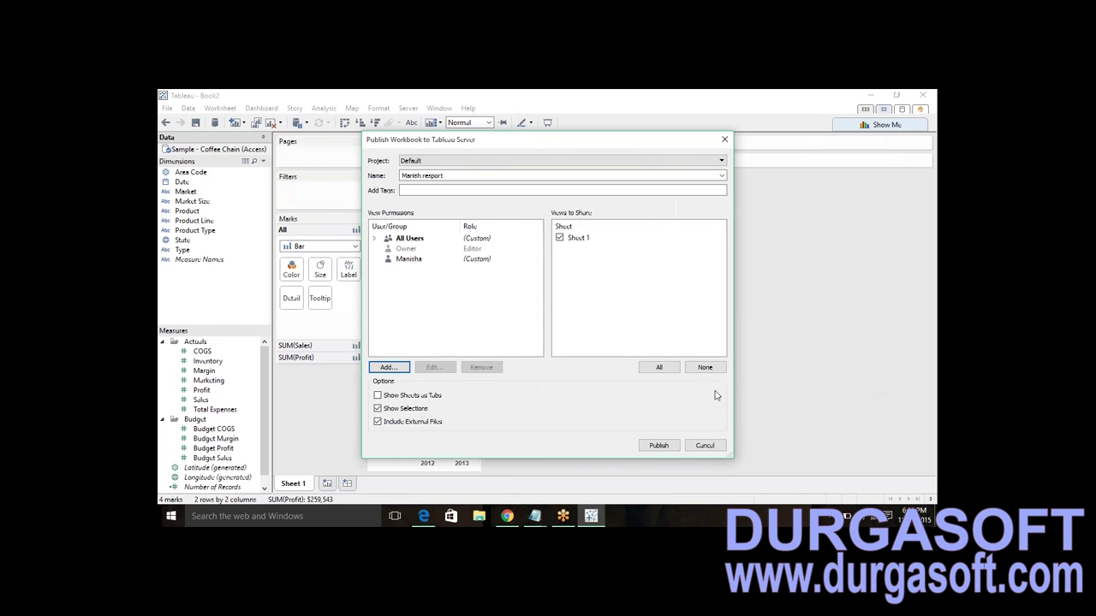
pyautogui.click(658, 446)
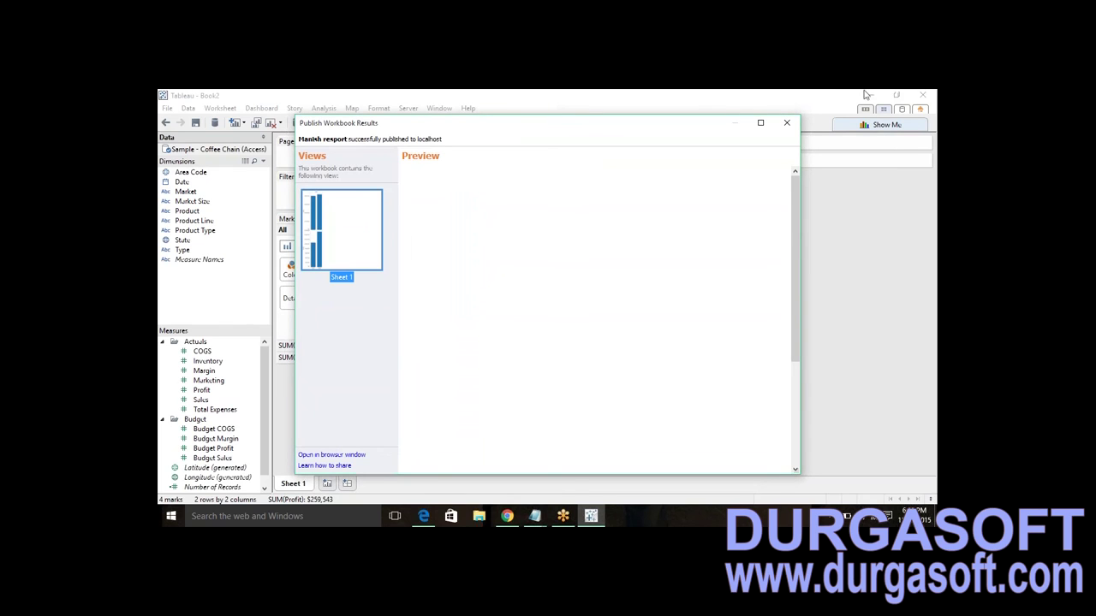
# - In Edge, view the published workbook's Sheet 1 on the server, then sign out
pyautogui.click(422, 515)
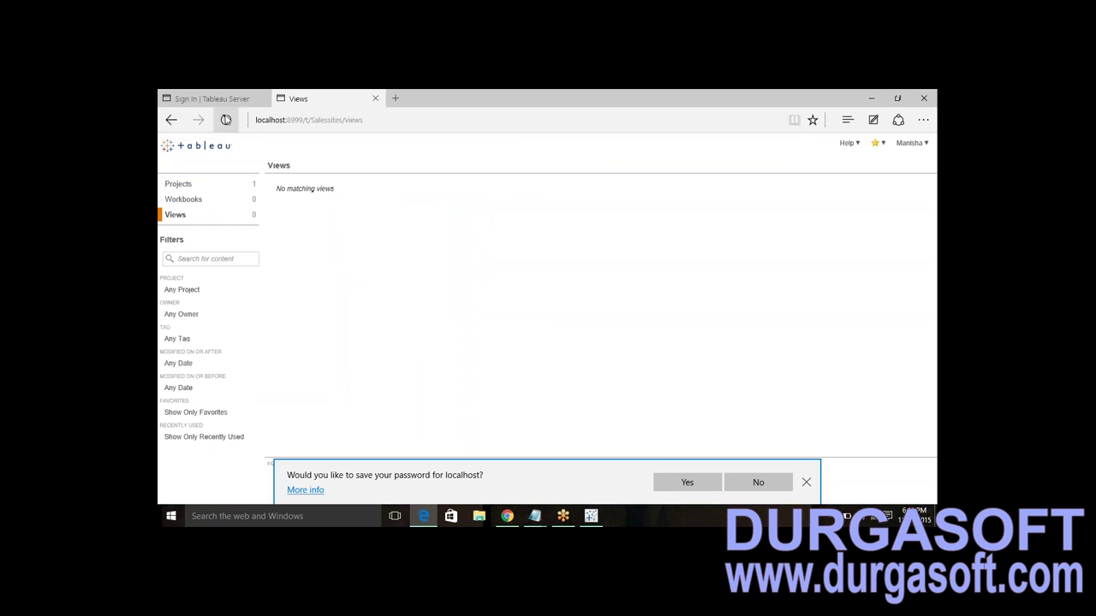
pyautogui.click(226, 120)
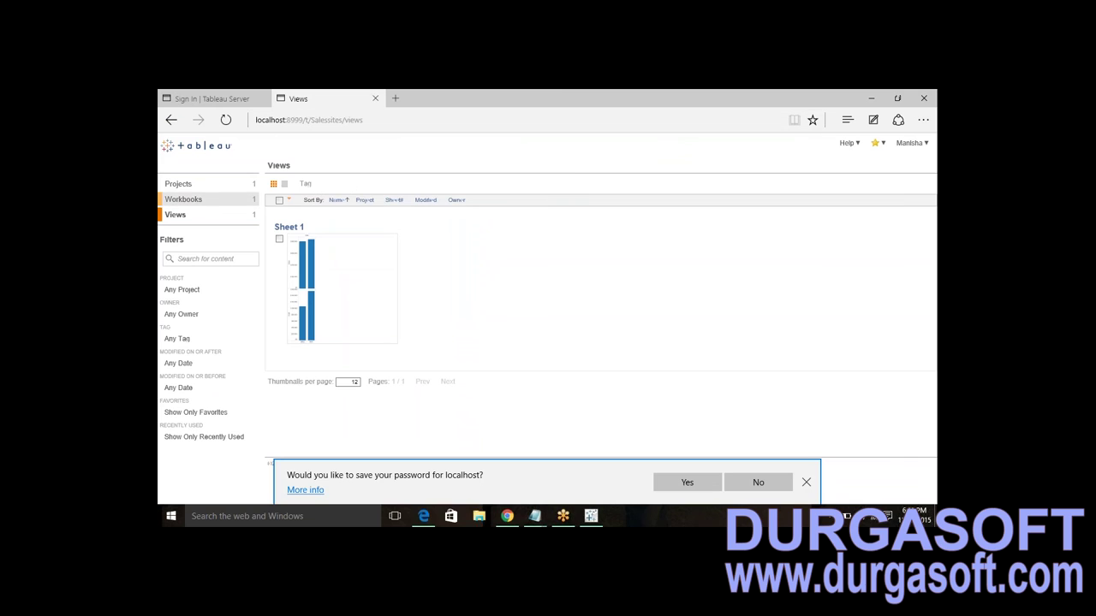
pyautogui.click(203, 202)
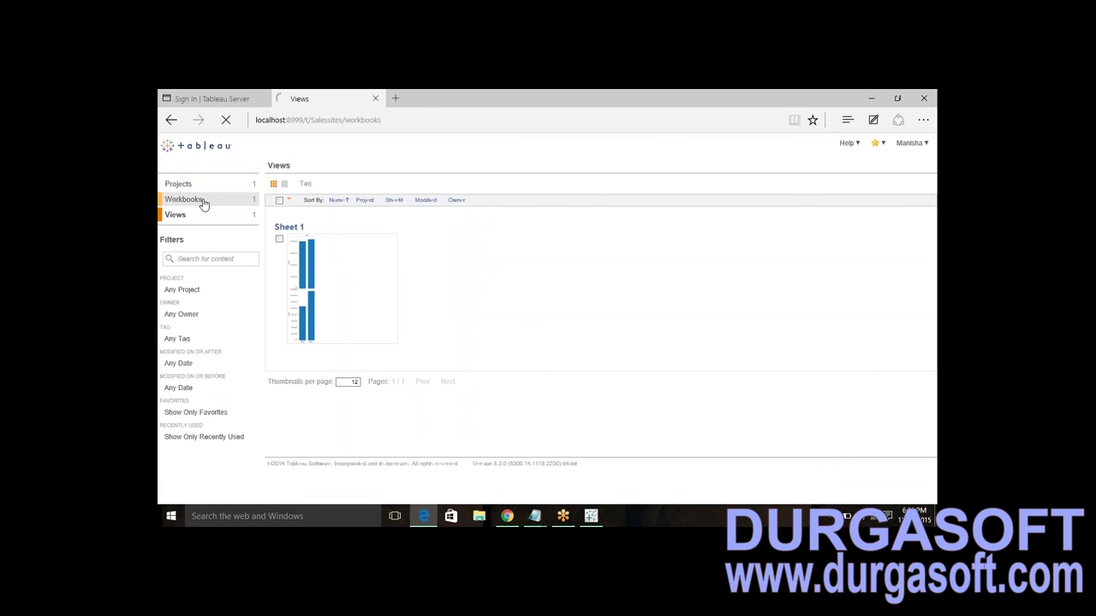
pyautogui.click(306, 228)
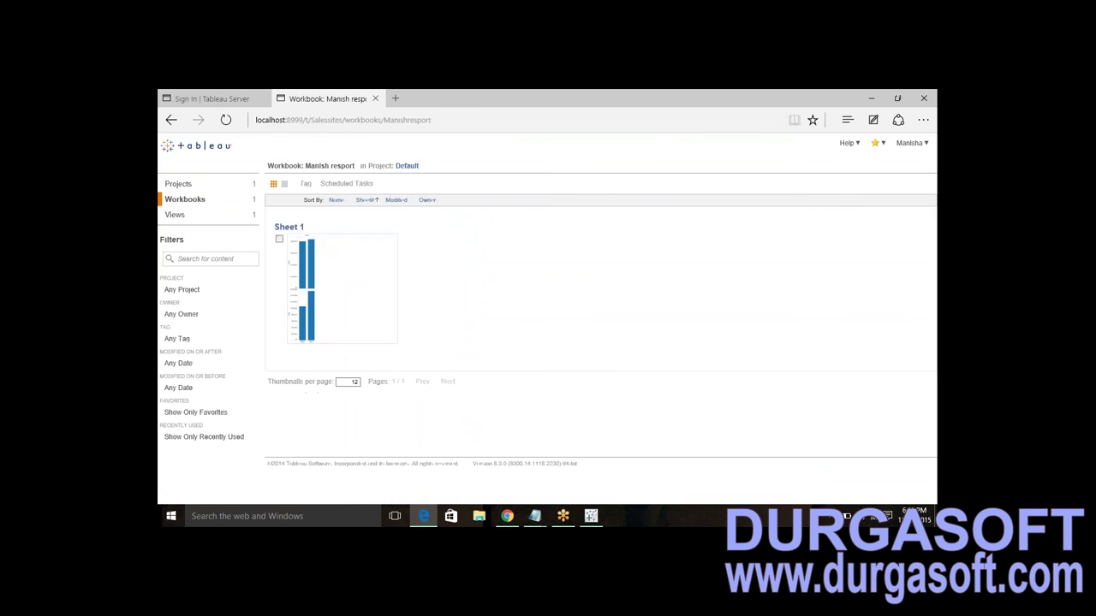
pyautogui.click(289, 227)
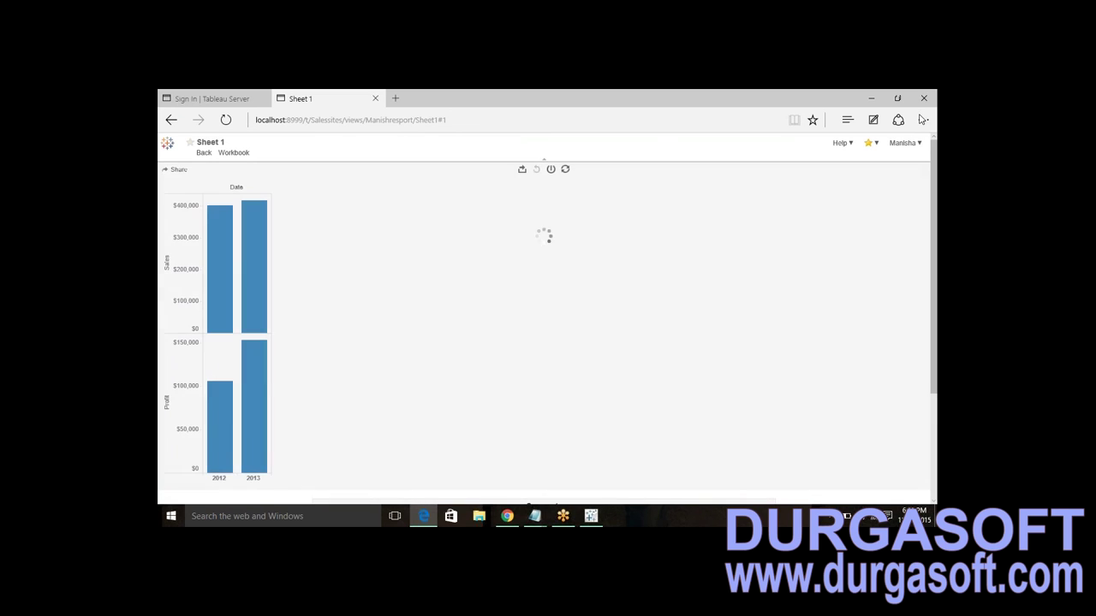
pyautogui.click(903, 143)
pyautogui.click(882, 168)
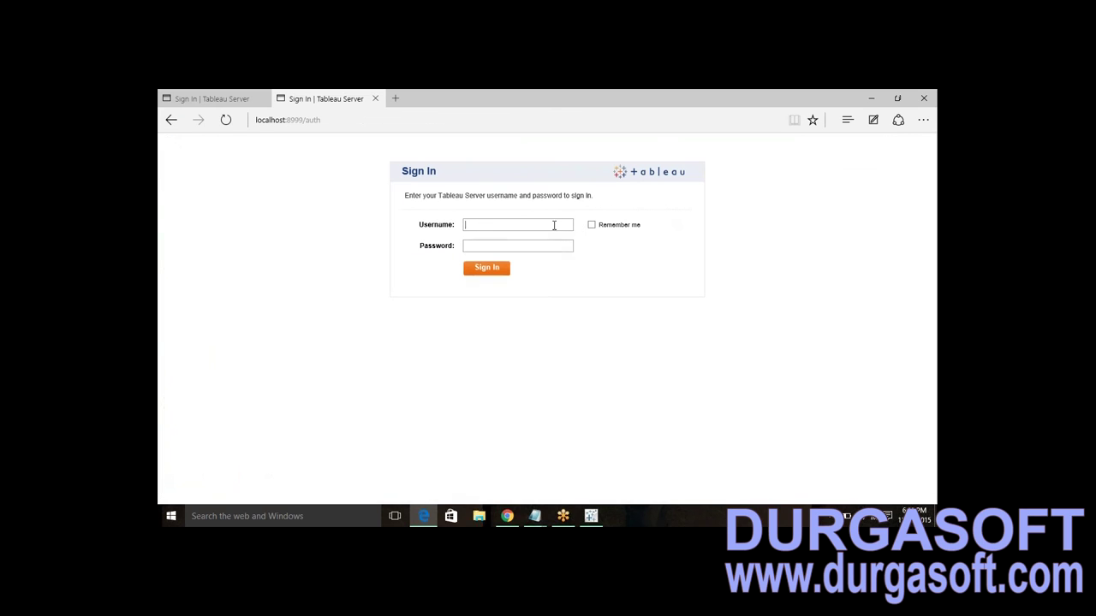
pyautogui.click(554, 225)
pyautogui.press('Return')
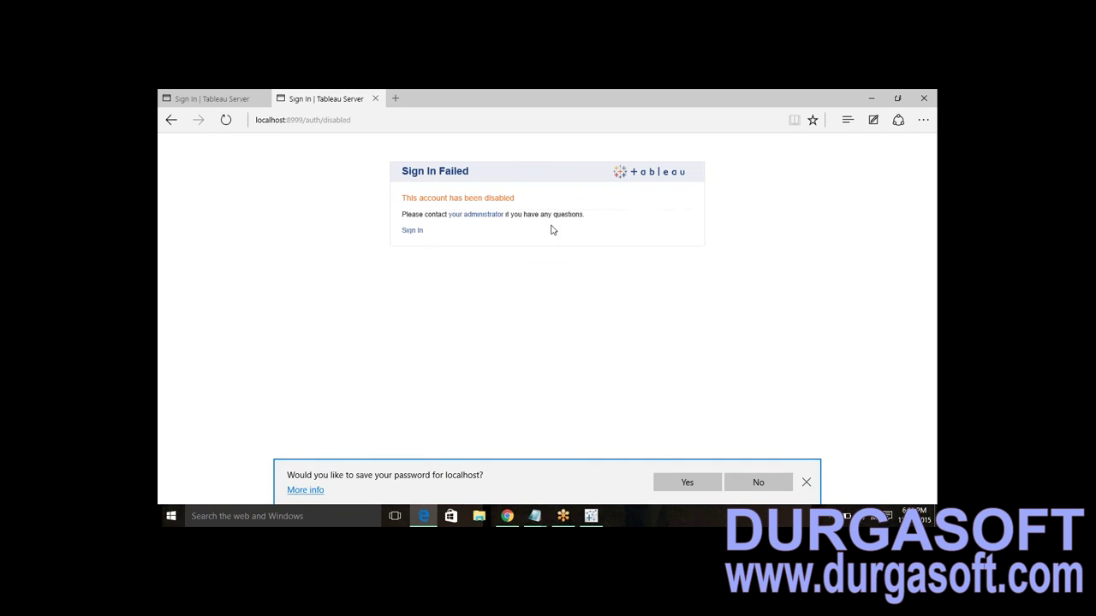
pyautogui.click(414, 232)
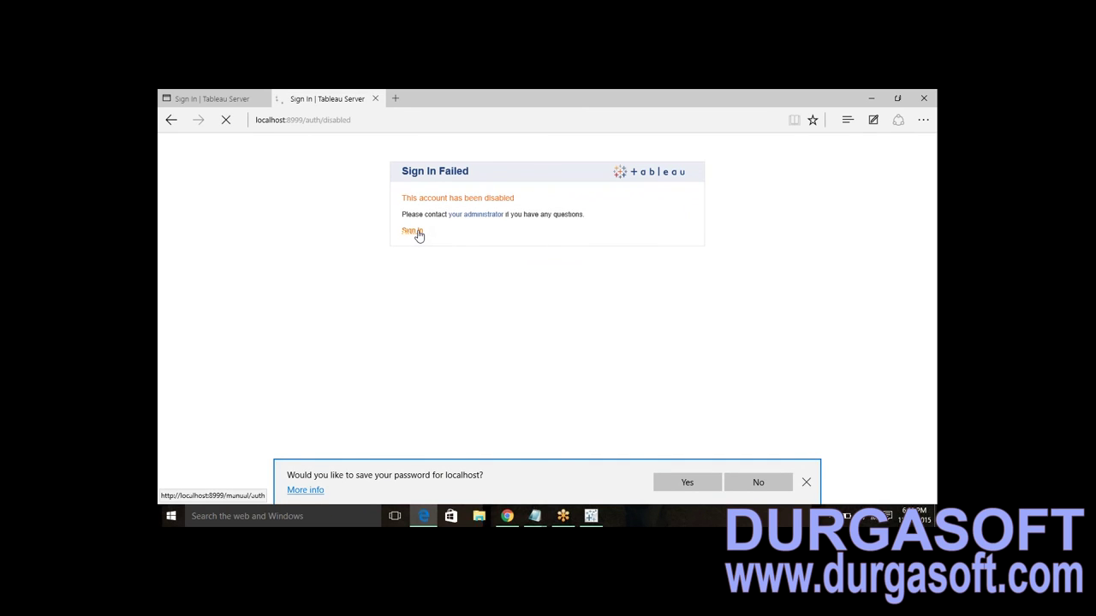
pyautogui.click(465, 224)
pyautogui.write('ta')
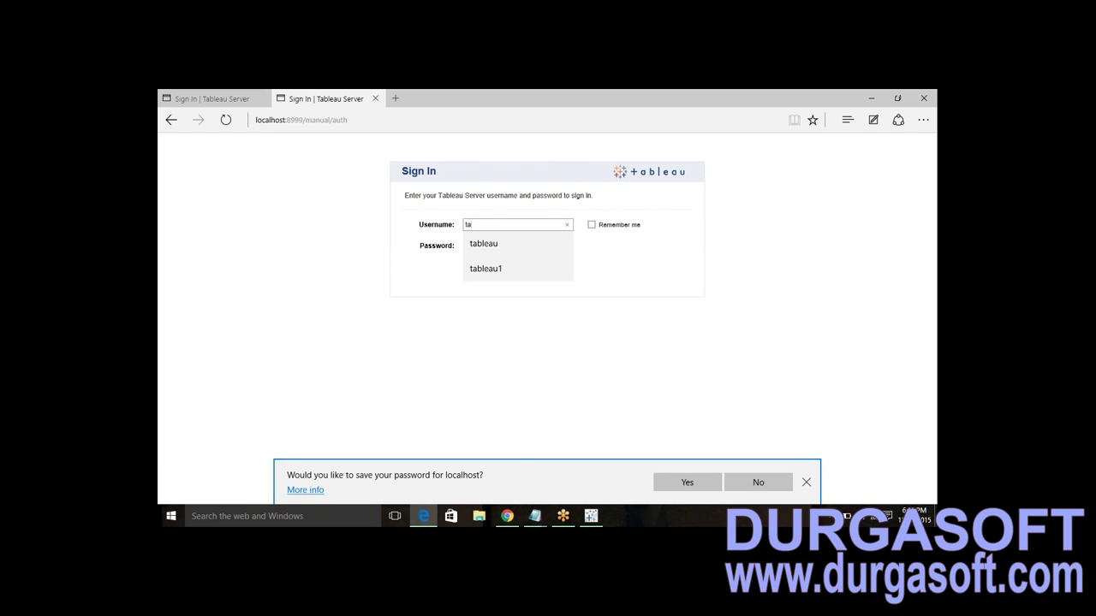
pyautogui.press('BackSpace')
pyautogui.write('amesh')
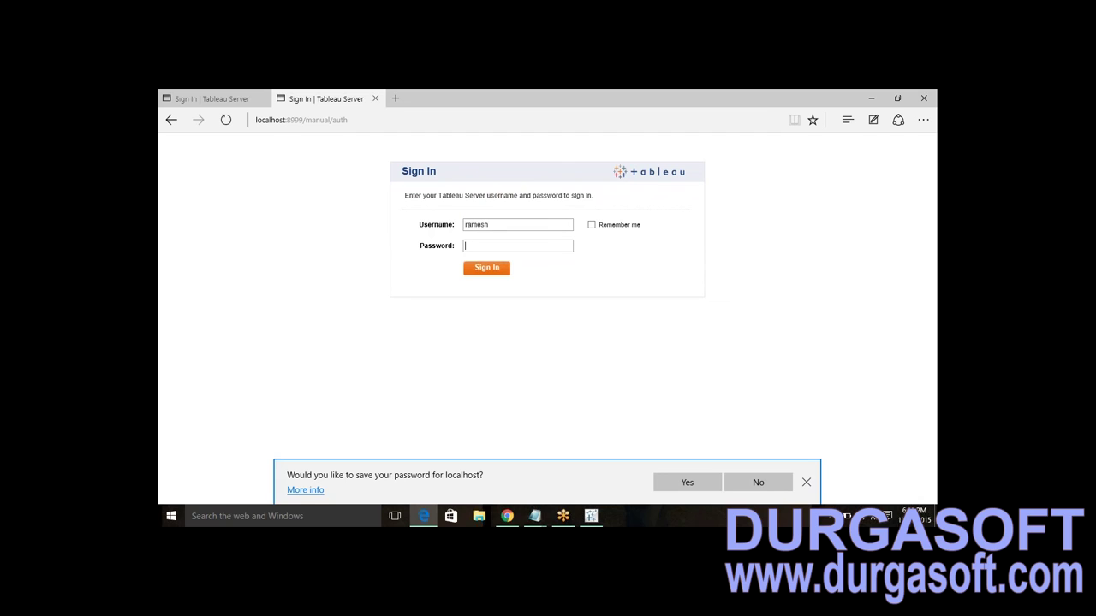
pyautogui.write('•••••••')
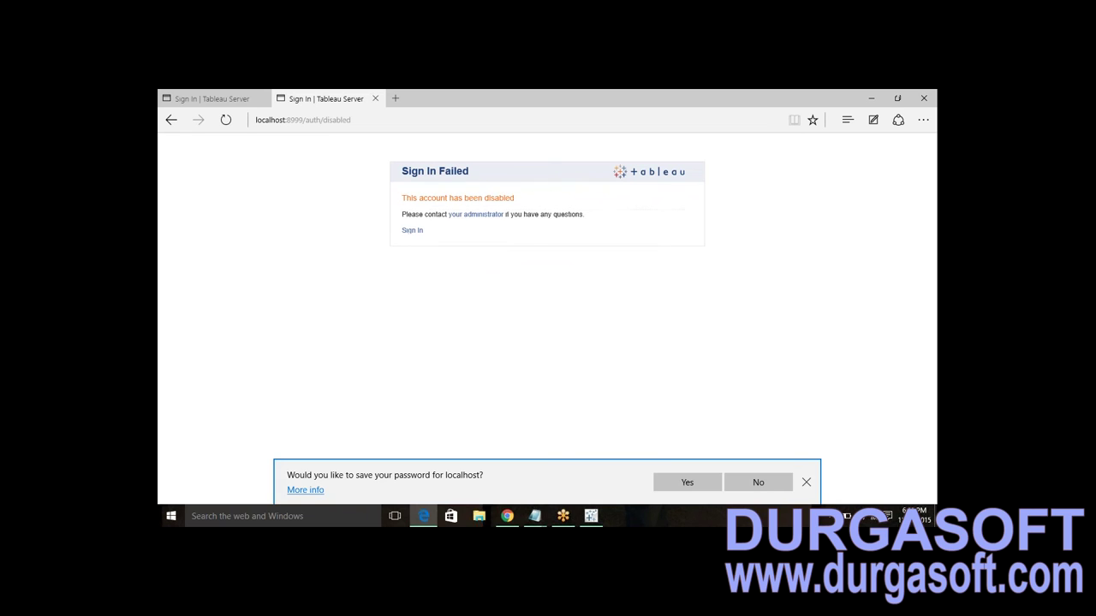
pyautogui.click(470, 221)
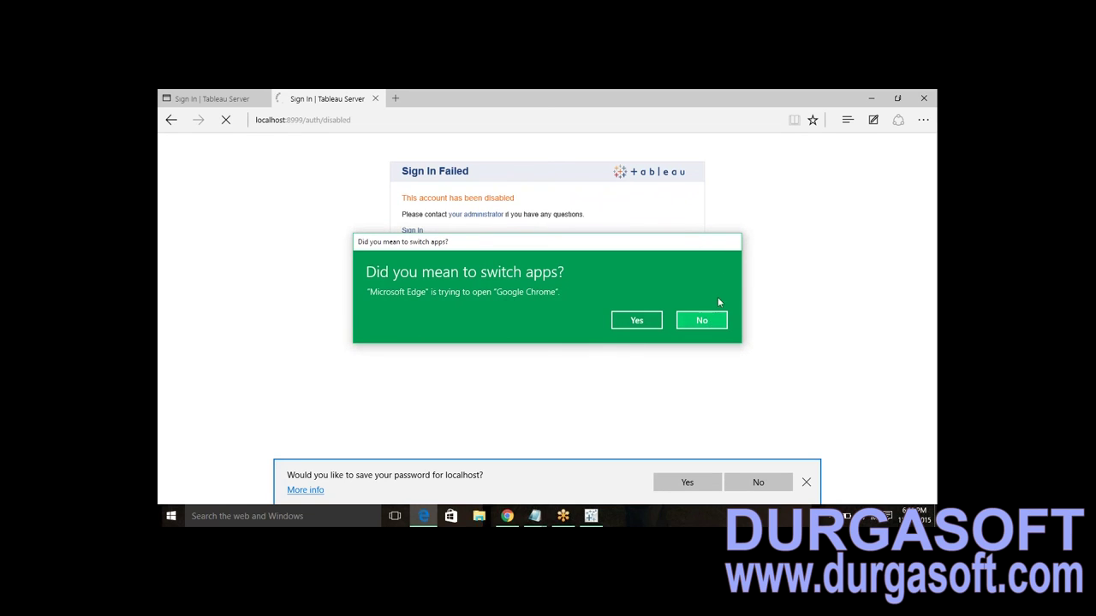
pyautogui.click(703, 321)
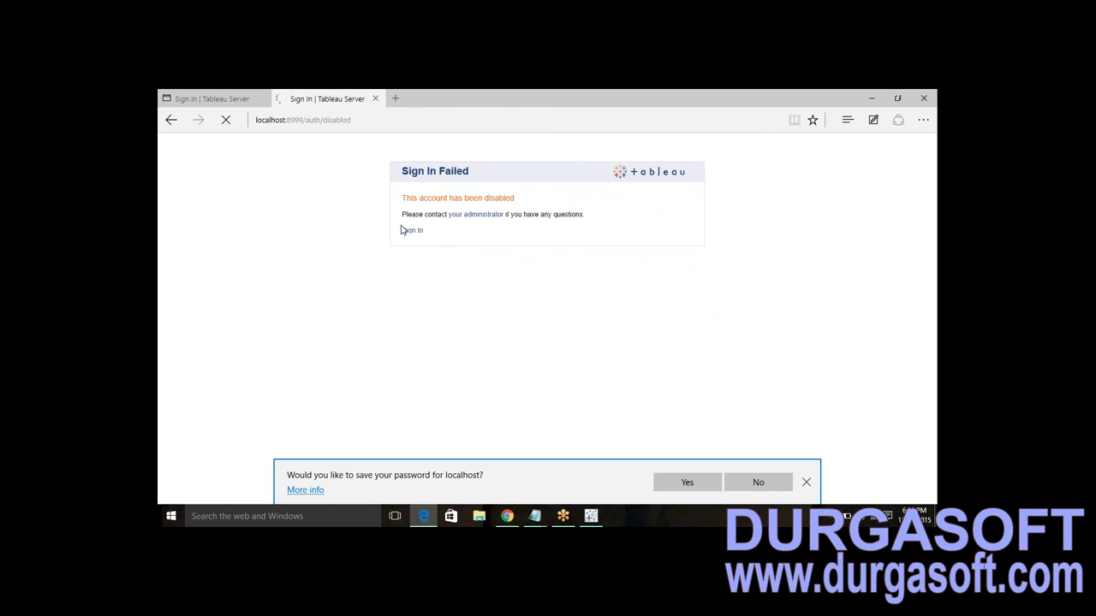
# - Copy the Salessites URL from Notepad and close both Edge sign-in tabs
pyautogui.moveTo(538, 517)
pyautogui.click(515, 468)
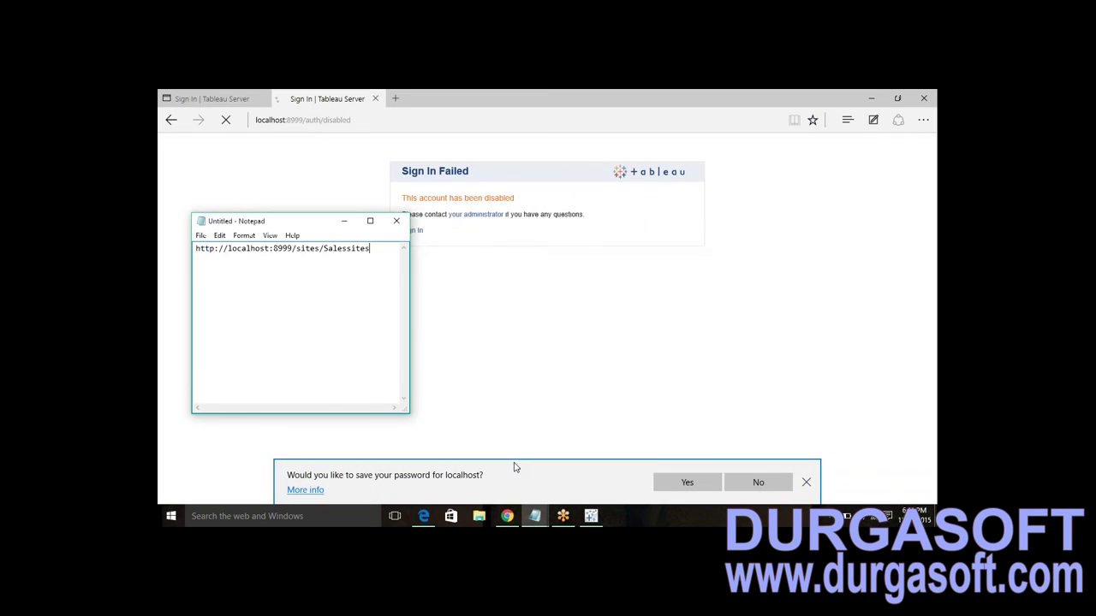
pyautogui.hotkey('ctrl', 'a')
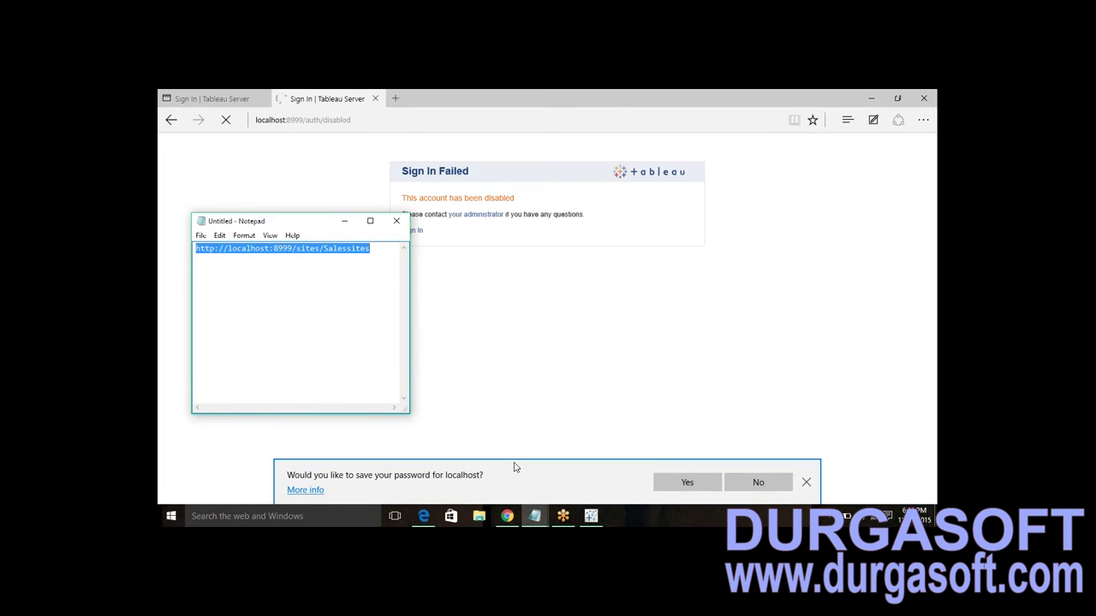
pyautogui.click(376, 101)
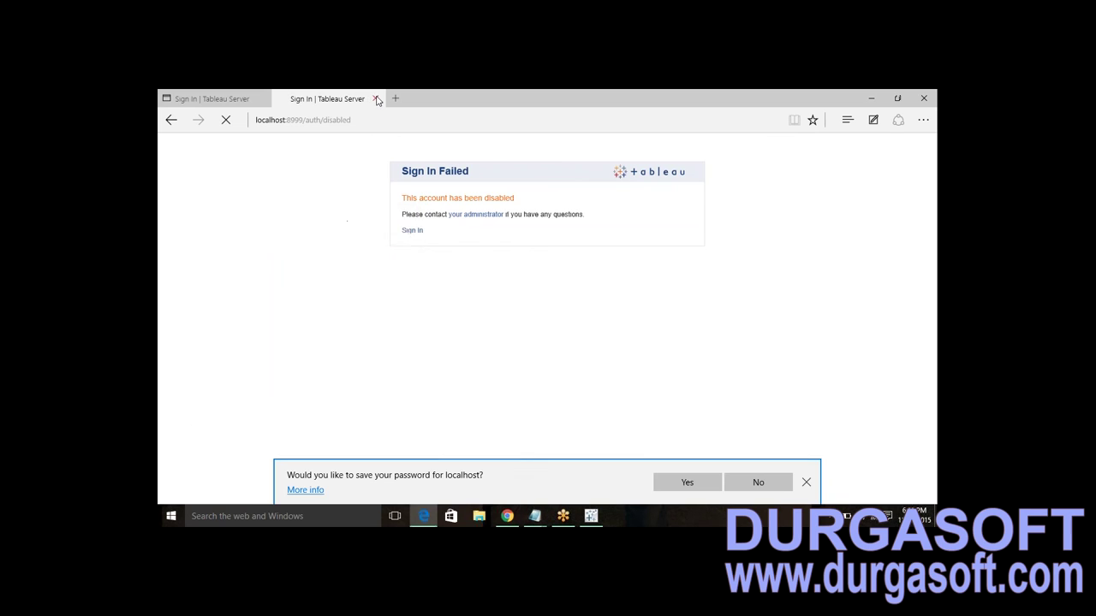
pyautogui.click(377, 100)
pyautogui.click(262, 98)
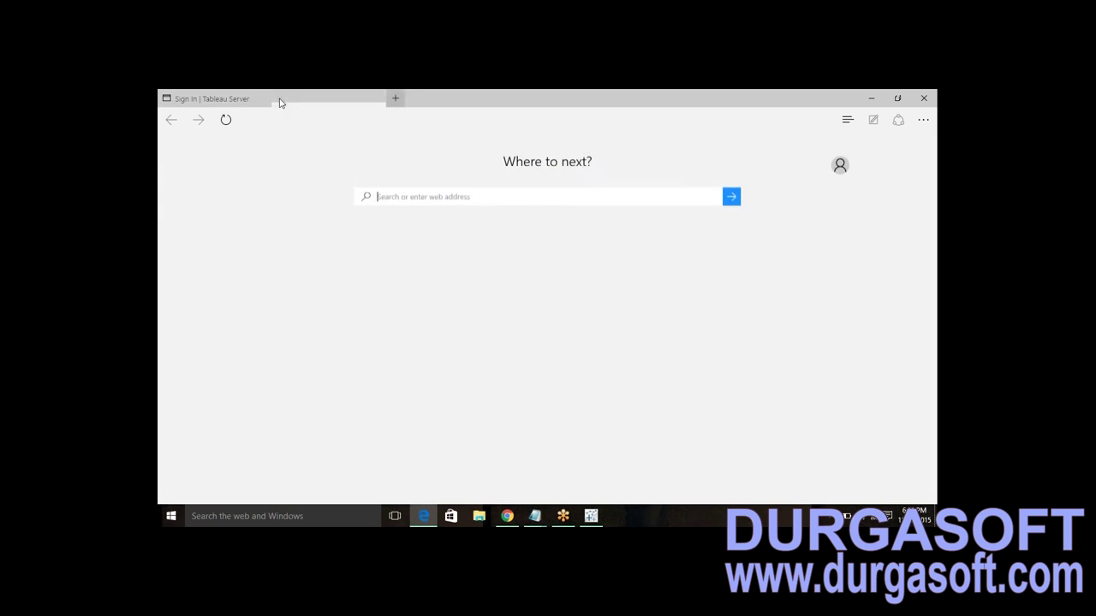
# - Open the pasted Salessites address and sign in as the unlicensed user, choosing Salessites
pyautogui.write('localhost:8999/auth?destination=%2Fsites%2FSalessites')
pyautogui.press('Return')
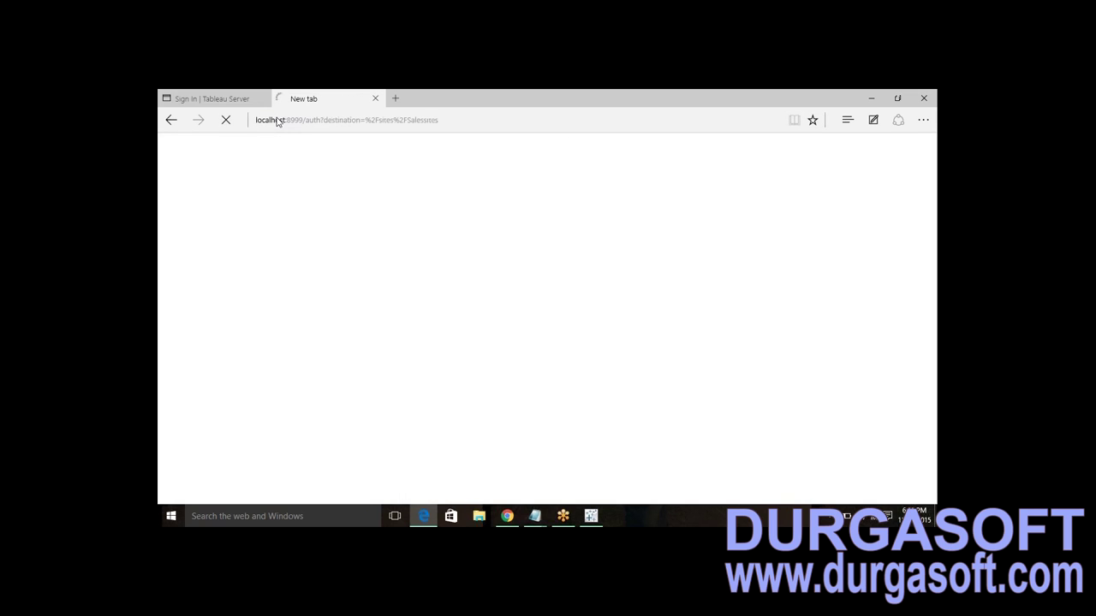
pyautogui.click(493, 223)
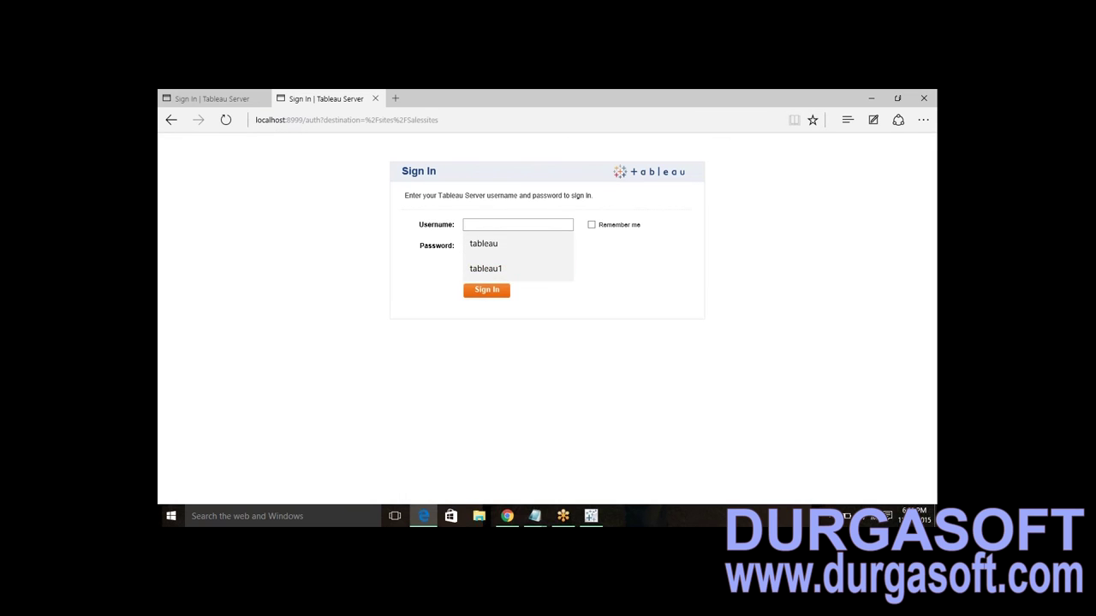
pyautogui.write('ramesh')
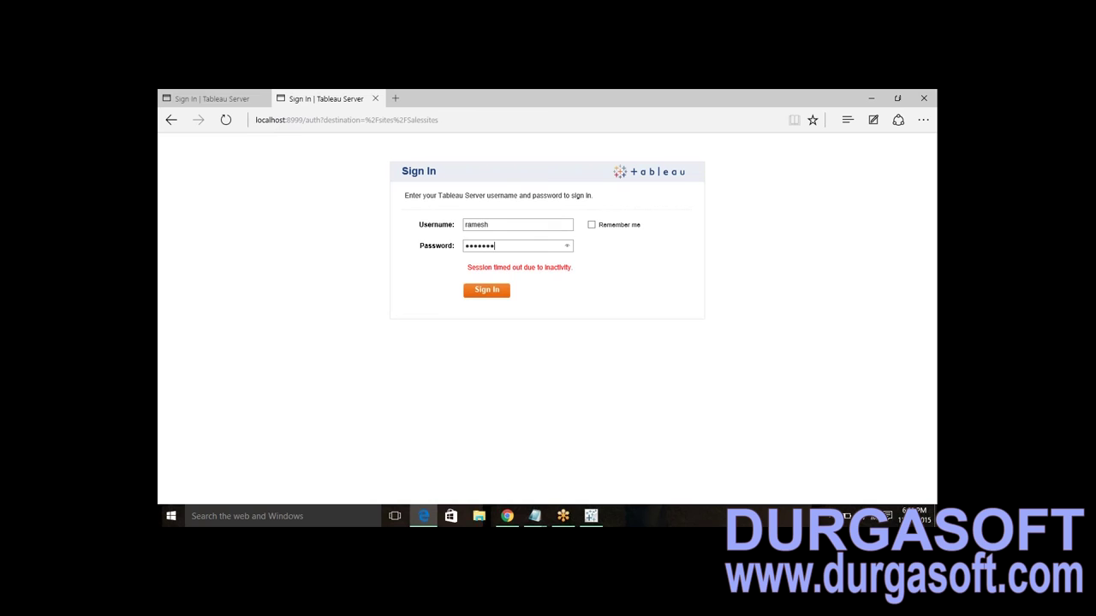
pyautogui.press('Return')
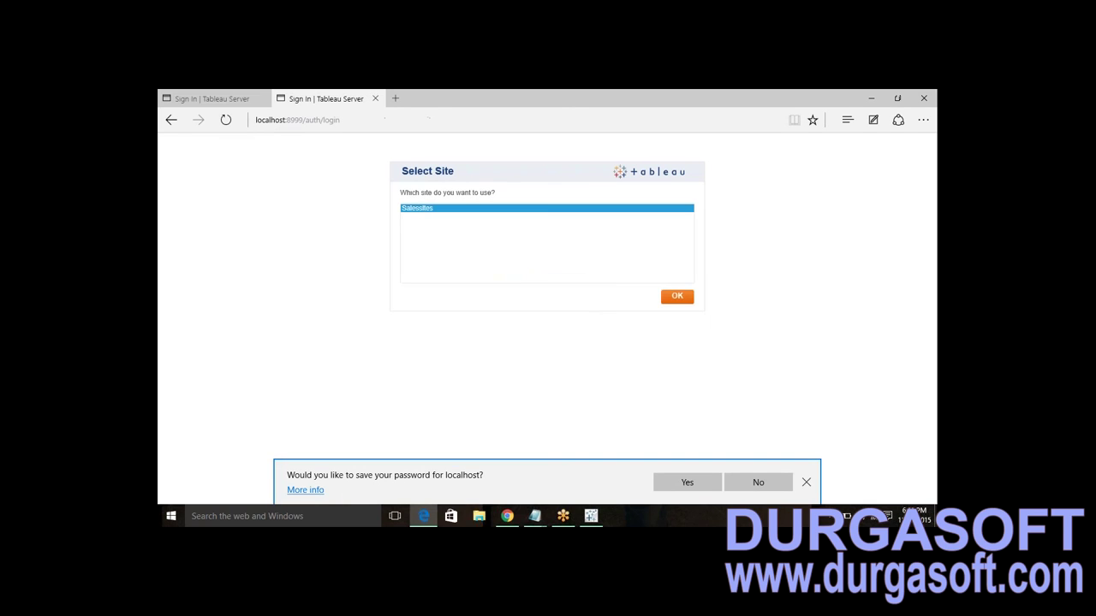
pyautogui.click(676, 297)
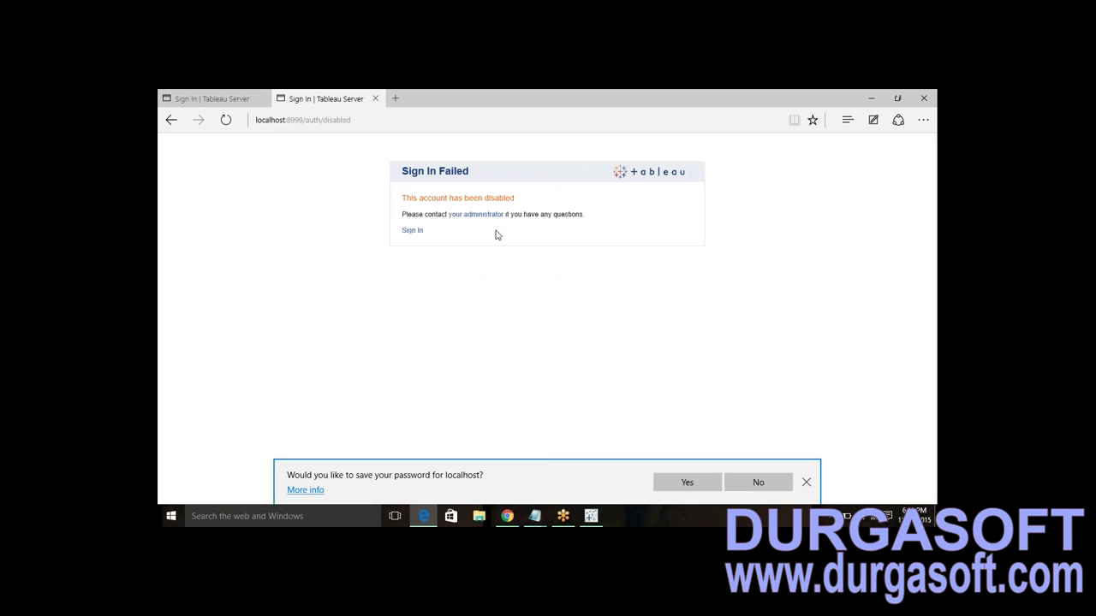
# - Reload the first tab, sign in as administrator with saved credentials on Salessites, and open Admin
pyautogui.click(215, 96)
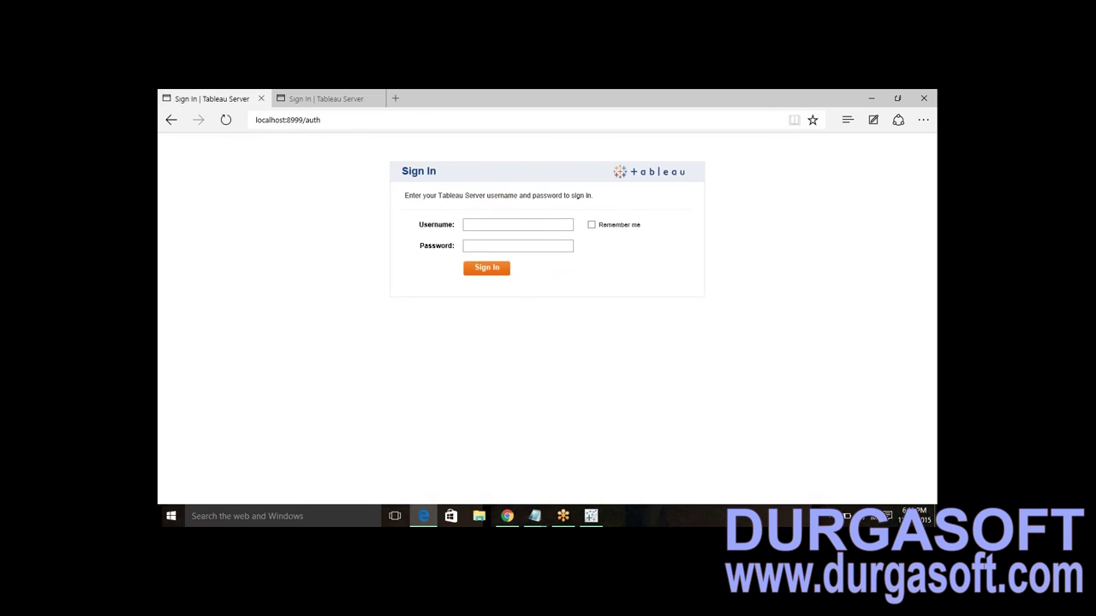
pyautogui.hotkey('ctrl', 'l')
pyautogui.press('Return')
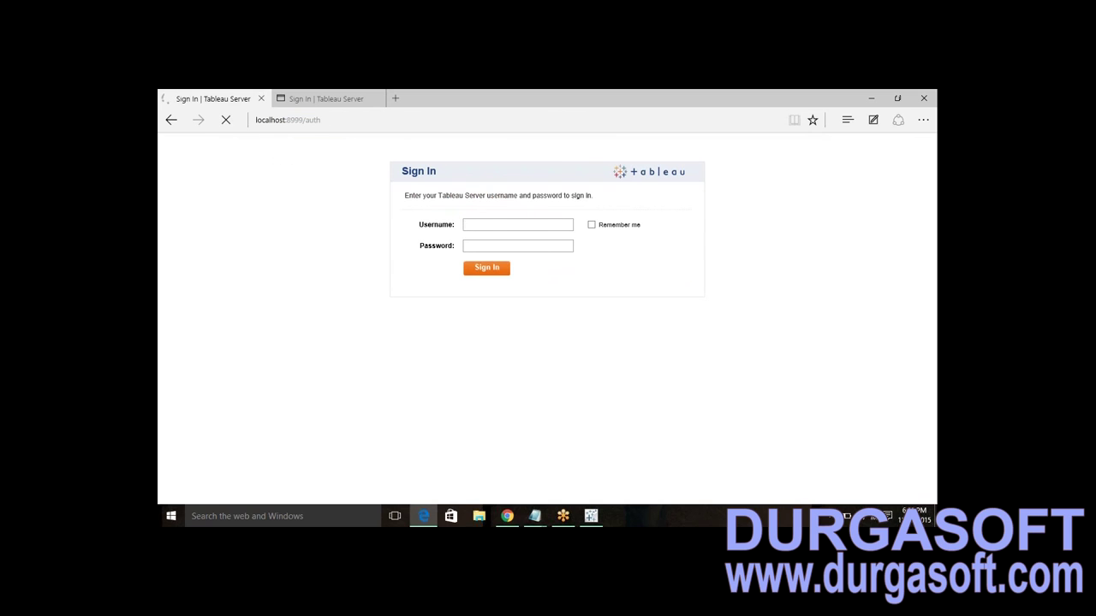
pyautogui.click(494, 224)
pyautogui.click(486, 268)
pyautogui.doubleClick(482, 225)
pyautogui.press('Tab')
pyautogui.press('End')
pyautogui.press('Return')
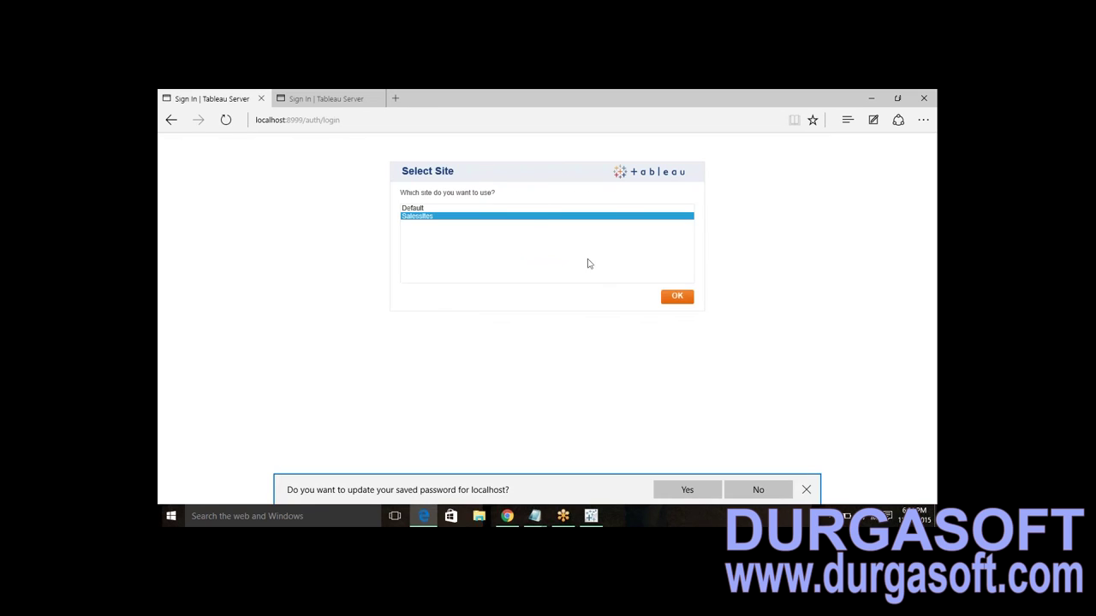
pyautogui.click(677, 297)
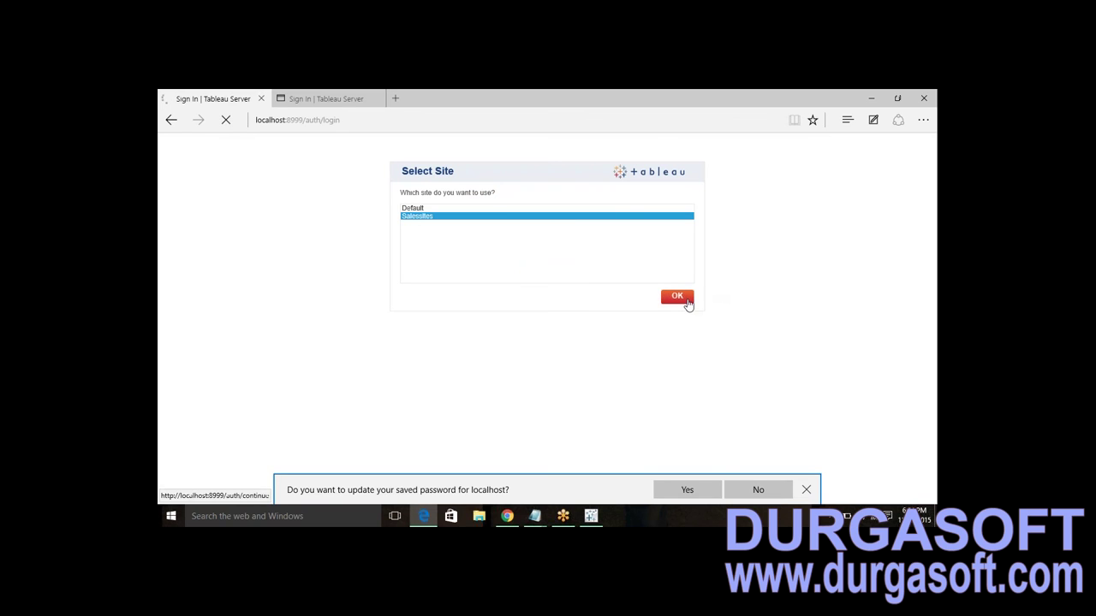
pyautogui.click(179, 183)
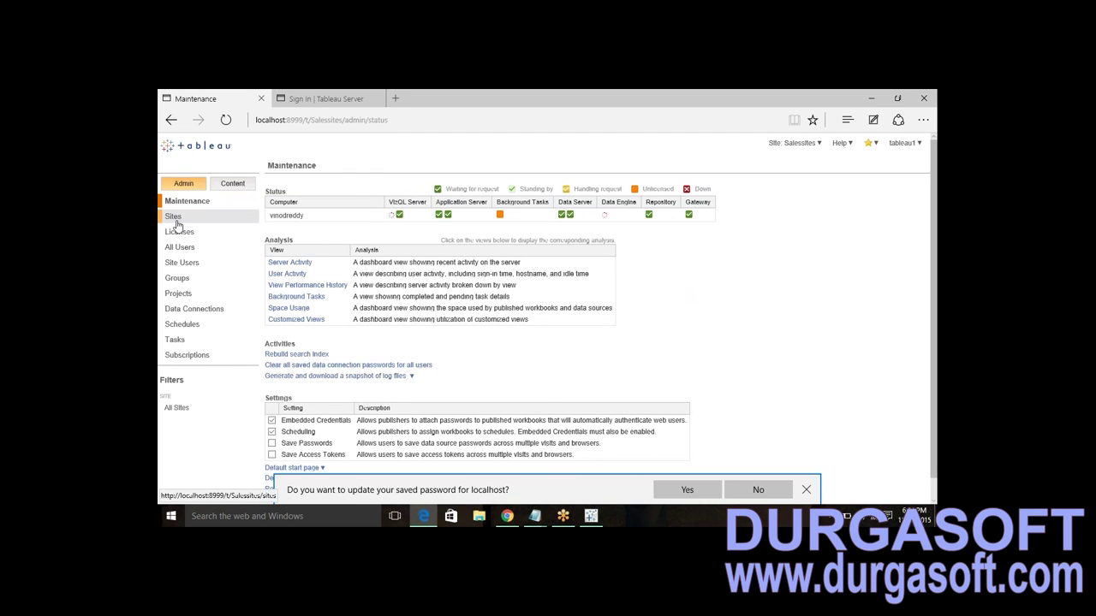
# - In All Users, license the checked user as Viewer, then return to the failed sign-in tab
pyautogui.click(179, 247)
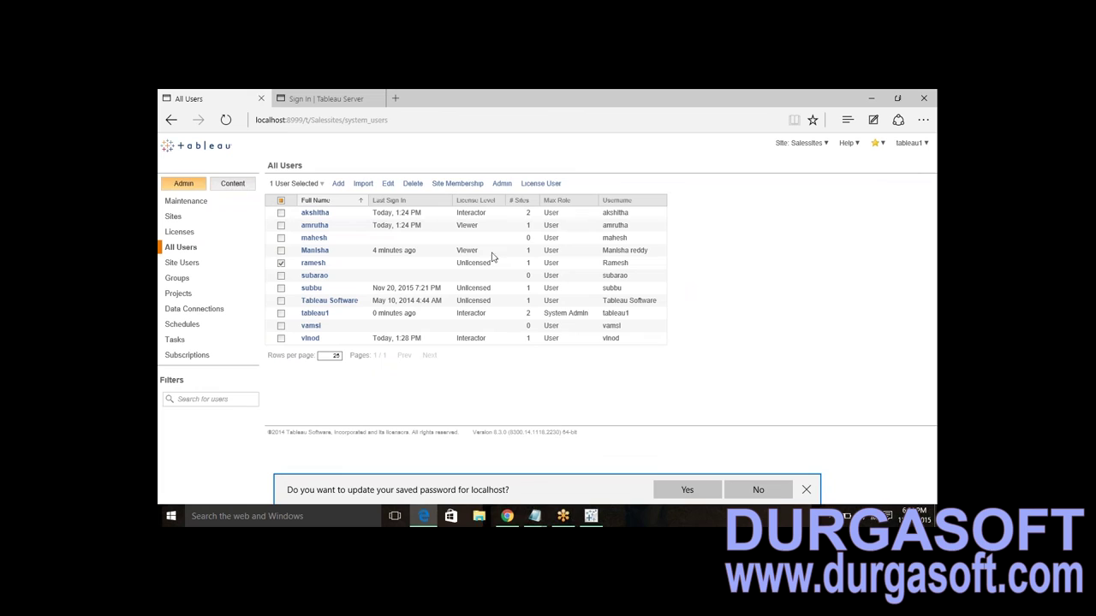
pyautogui.click(543, 187)
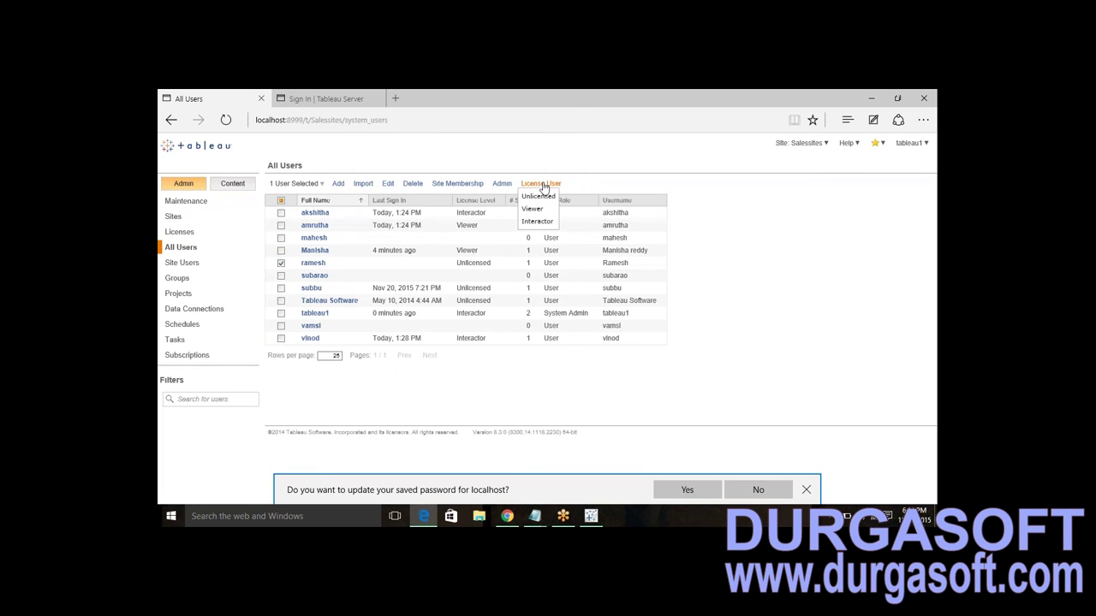
pyautogui.click(536, 211)
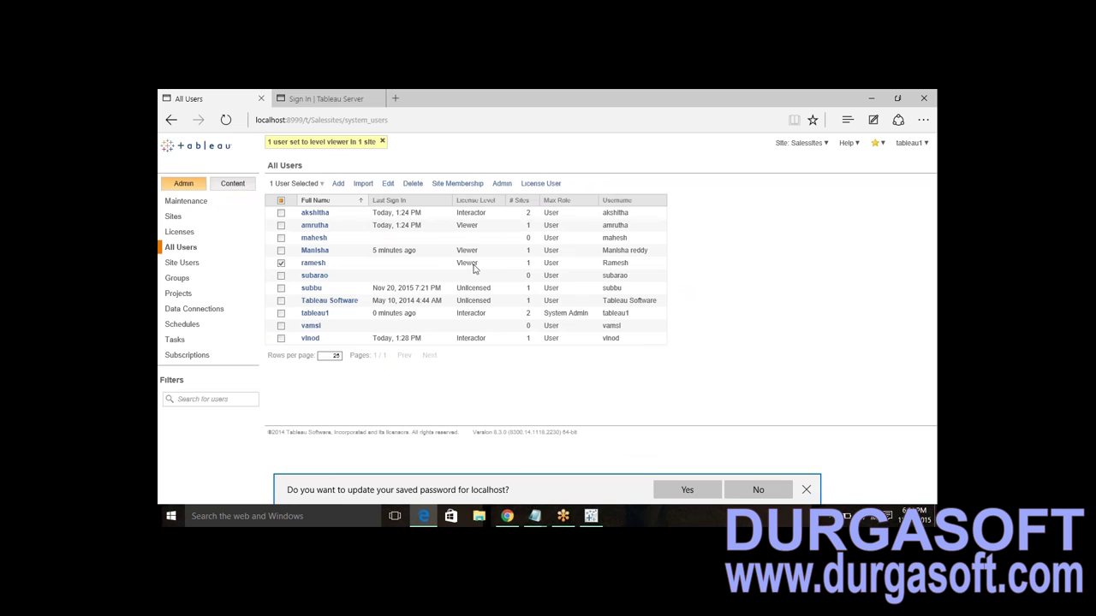
pyautogui.click(334, 99)
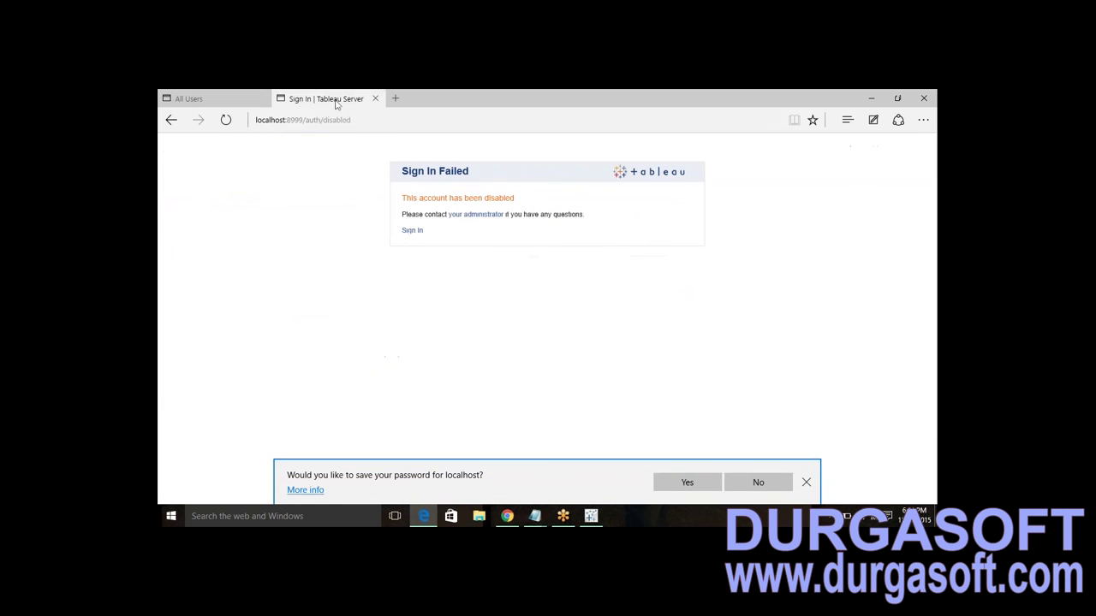
# - Paste the Salessites address from Notepad into the address bar and open it
pyautogui.click(347, 120)
pyautogui.click(334, 119)
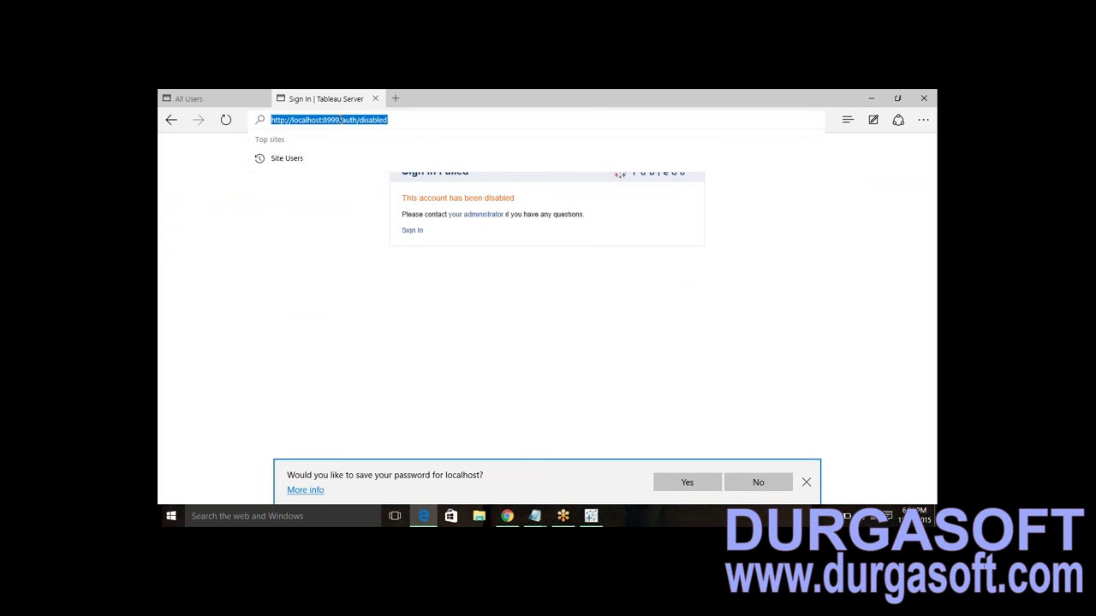
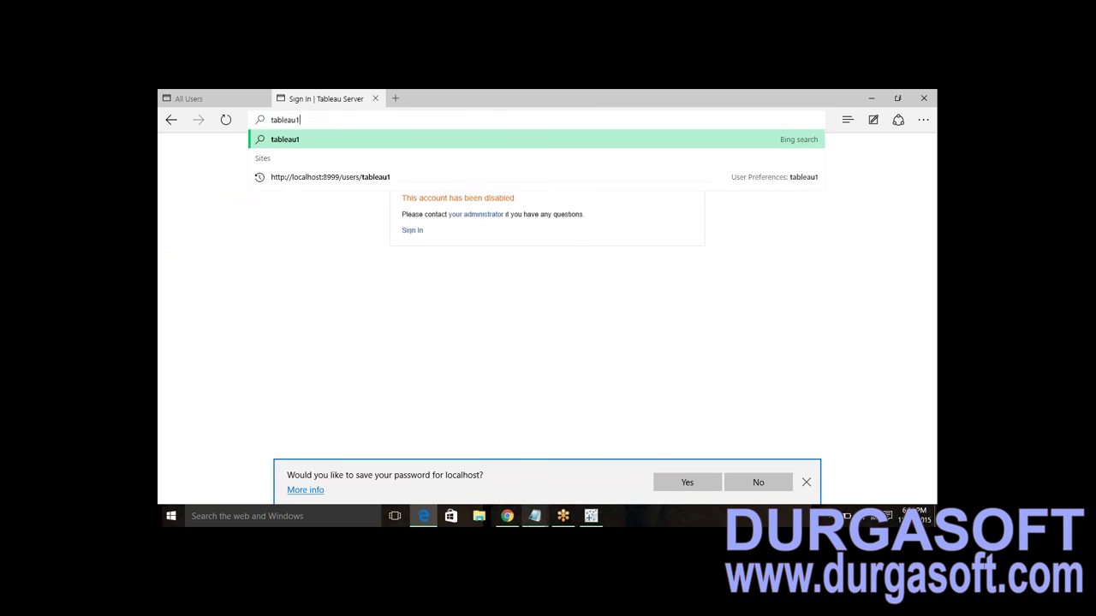
pyautogui.moveTo(550, 512)
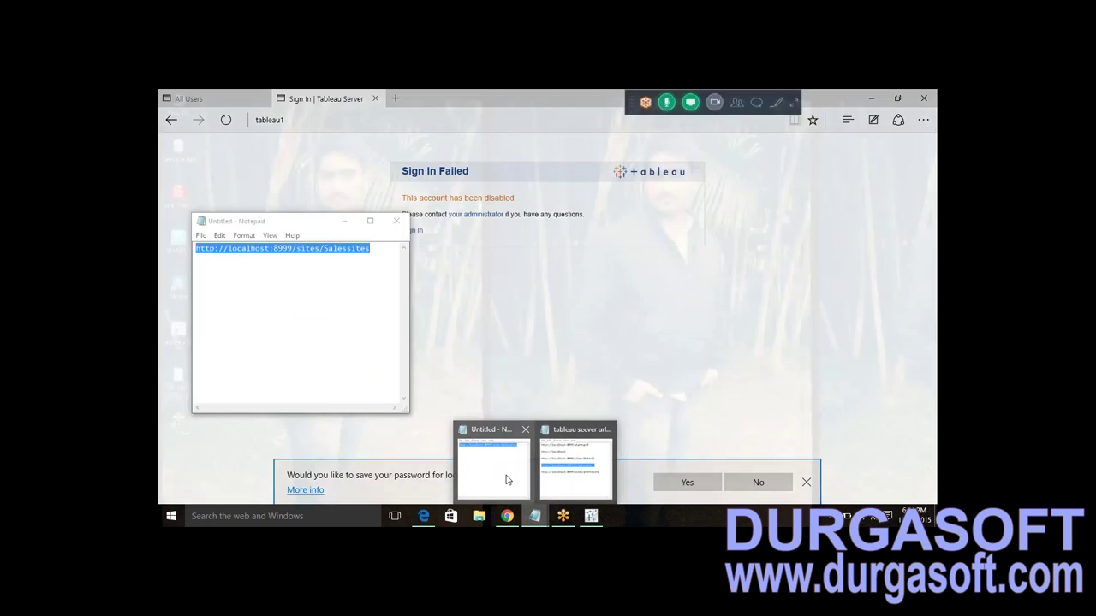
pyautogui.click(508, 478)
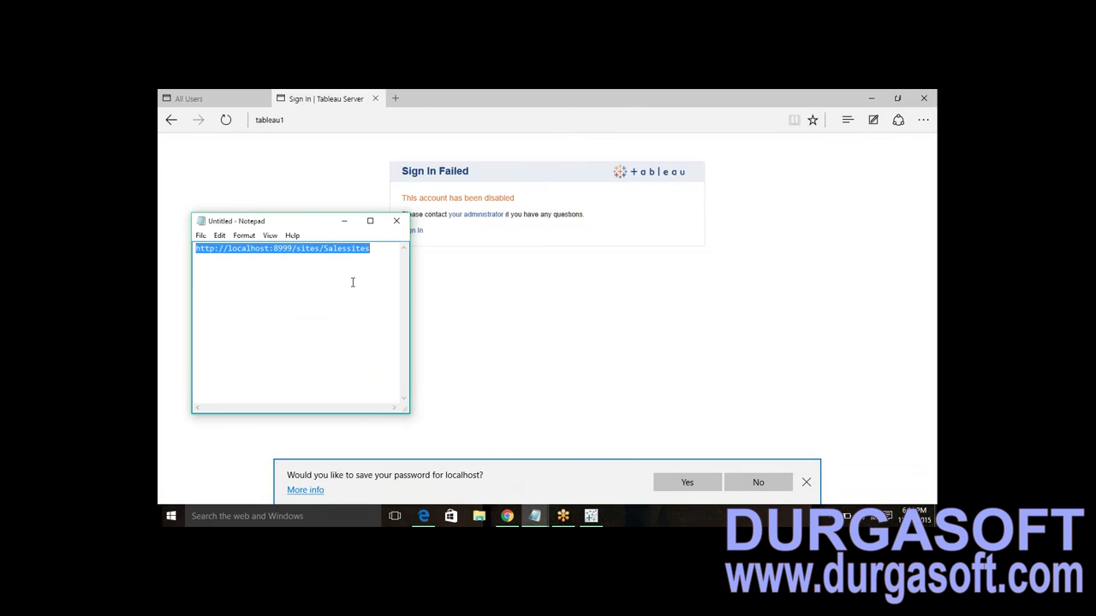
pyautogui.click(341, 110)
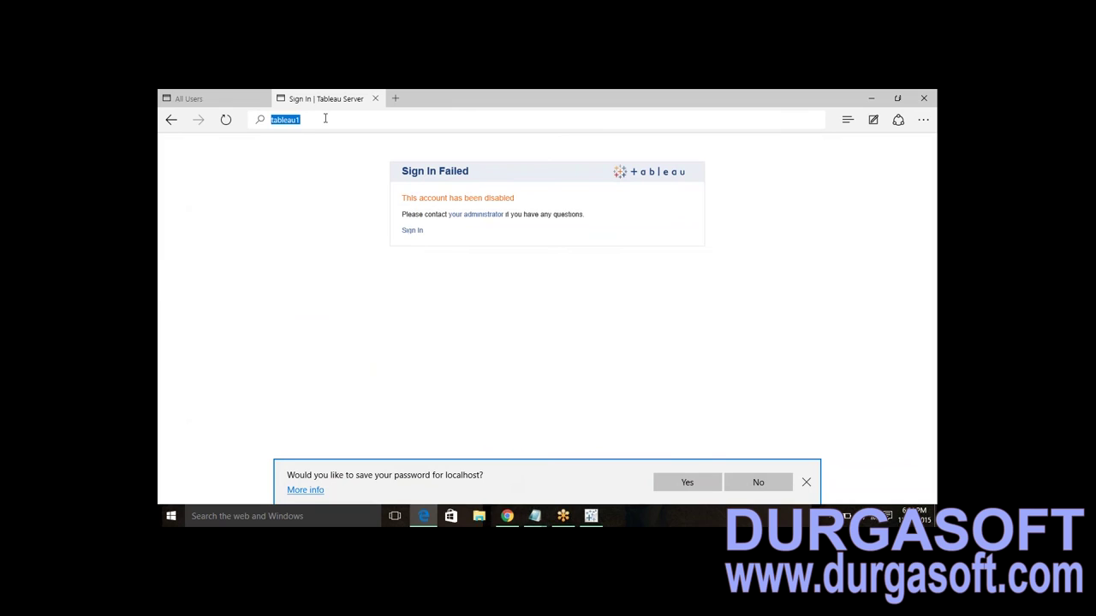
pyautogui.write('http://localhost:8999/sites/Salessites')
pyautogui.press('Return')
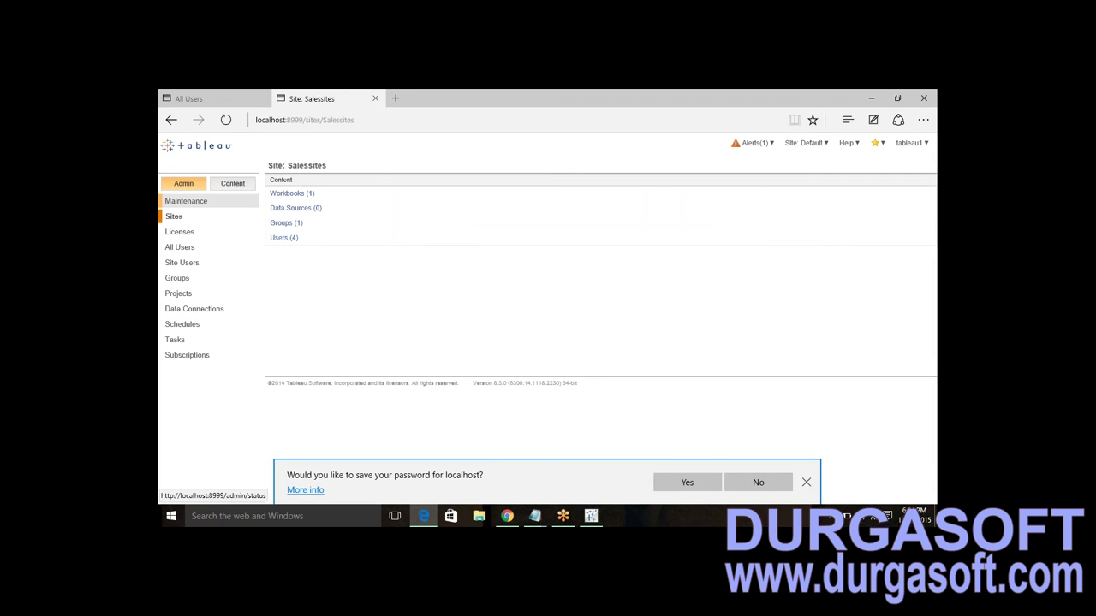
# - Sign out of the administrator account
pyautogui.click(912, 143)
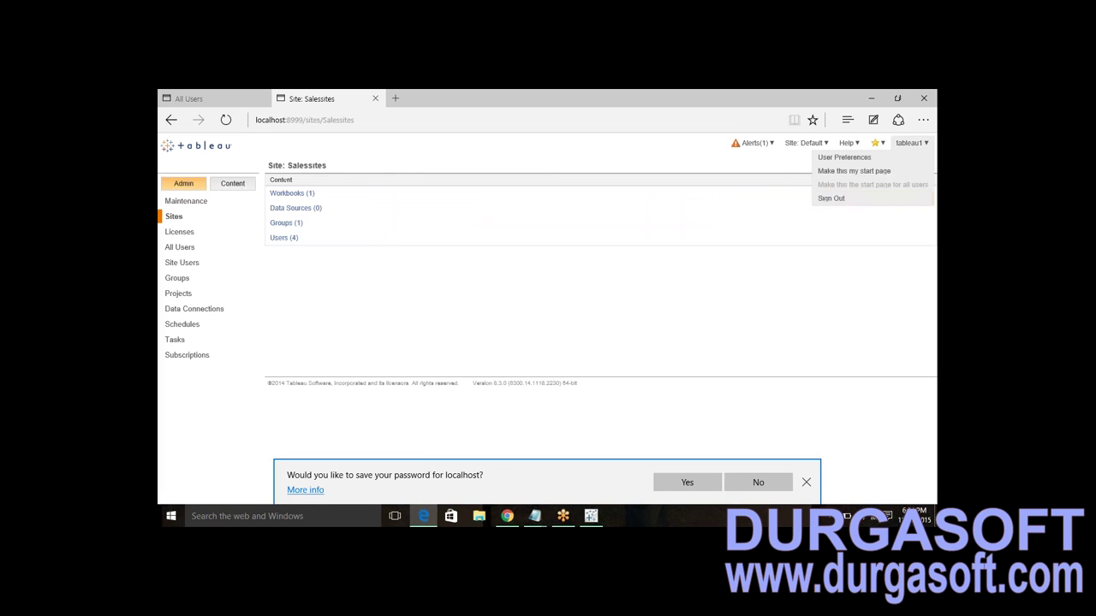
pyautogui.click(839, 202)
pyautogui.click(443, 119)
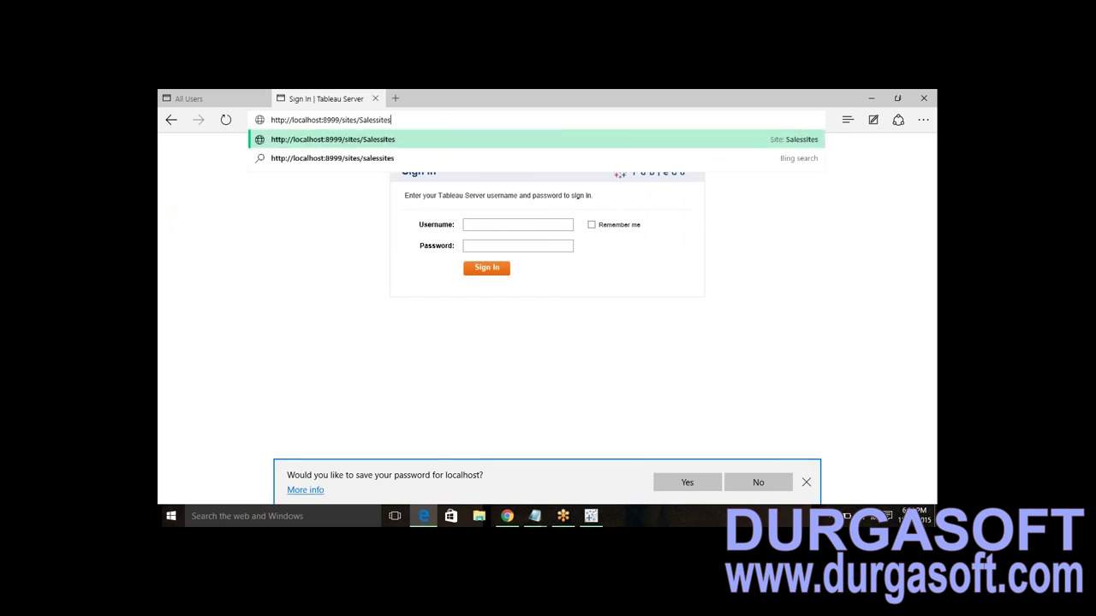
# - Sign in to the Salessites address as the newly licensed user and confirm Salessites
pyautogui.press('Return')
pyautogui.click(503, 224)
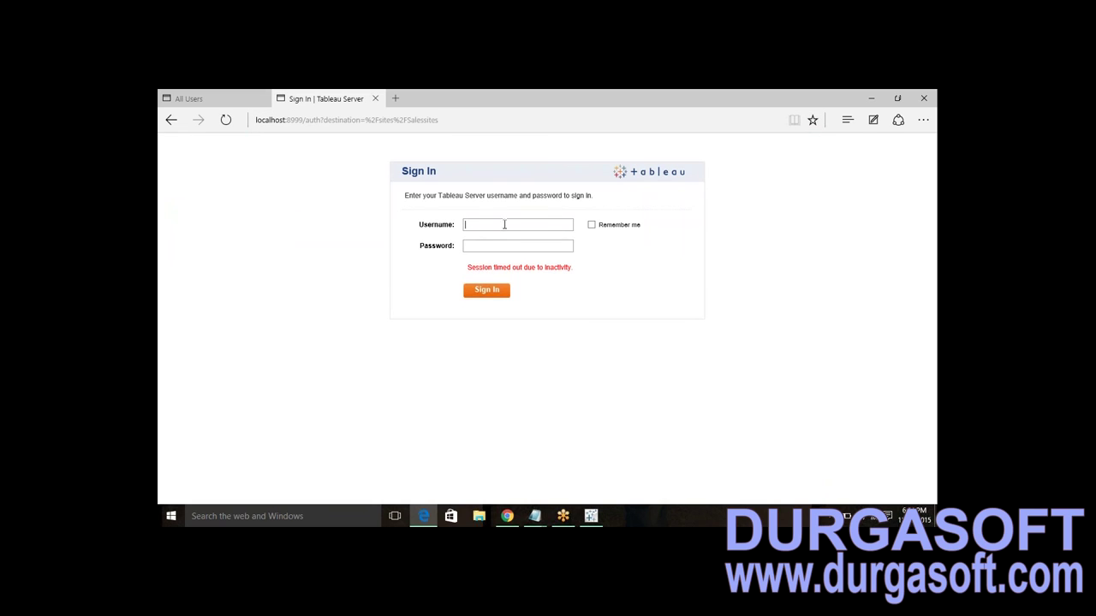
pyautogui.write('t')
pyautogui.write('amesh')
pyautogui.press('Return')
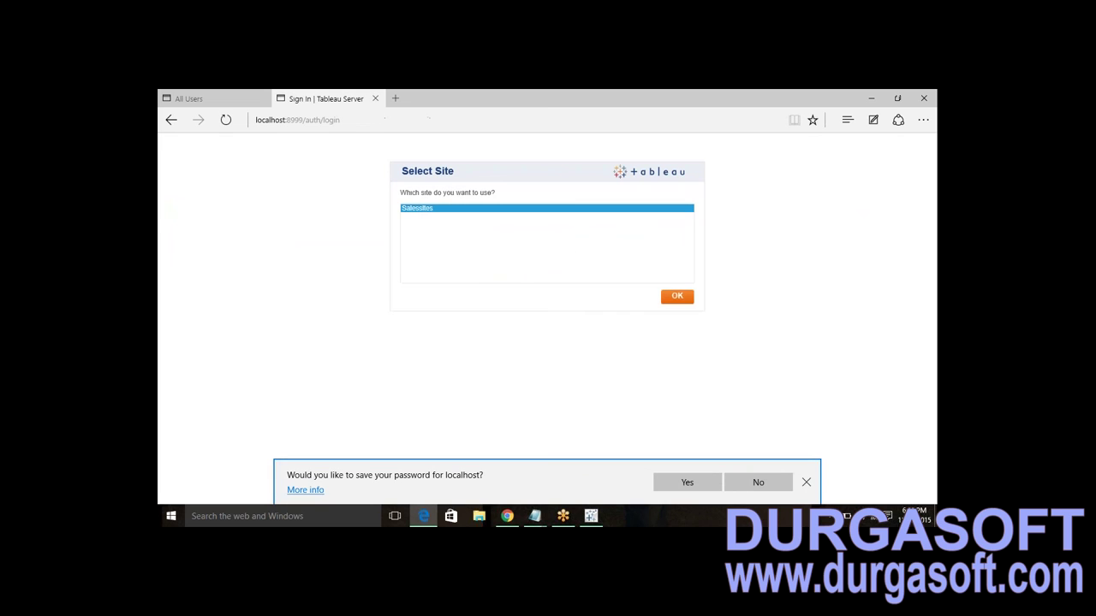
pyautogui.click(661, 298)
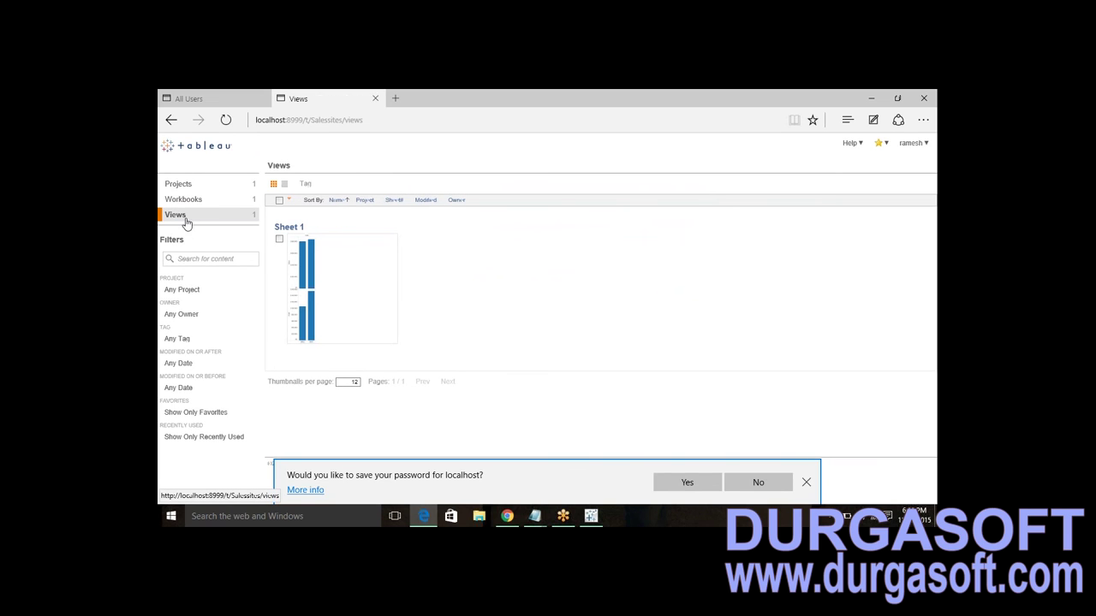
# - View Sheet 1 as the regular user, then close Tableau Desktop's Publish Results dialog
pyautogui.click(289, 227)
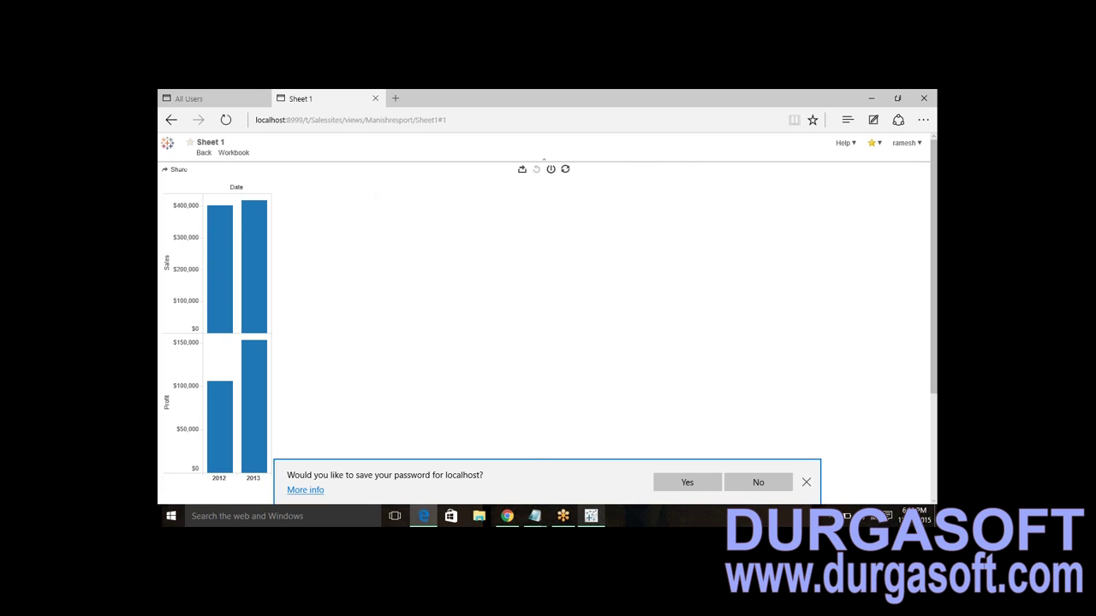
pyautogui.click(591, 515)
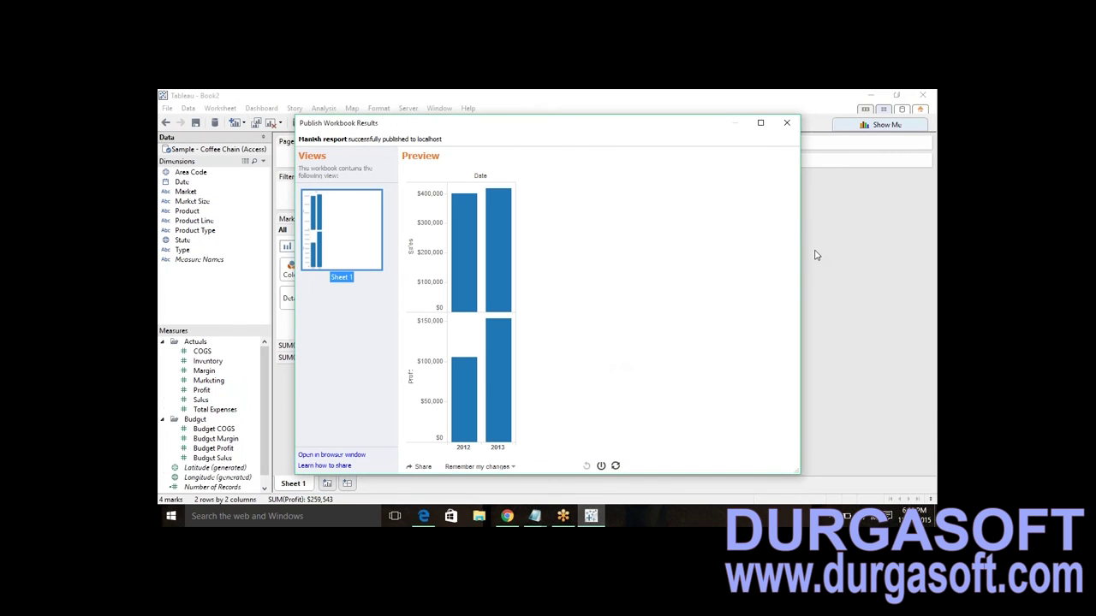
pyautogui.click(787, 122)
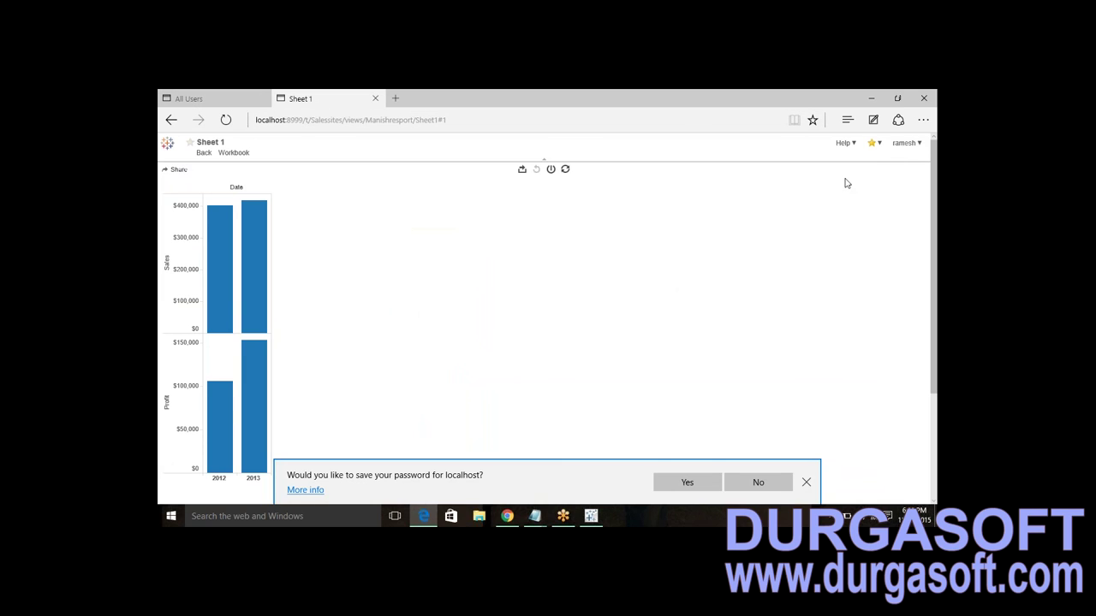
# - Sign the regular user out of Tableau Server and return to the All Users admin page
pyautogui.click(906, 143)
pyautogui.click(881, 172)
pyautogui.click(197, 97)
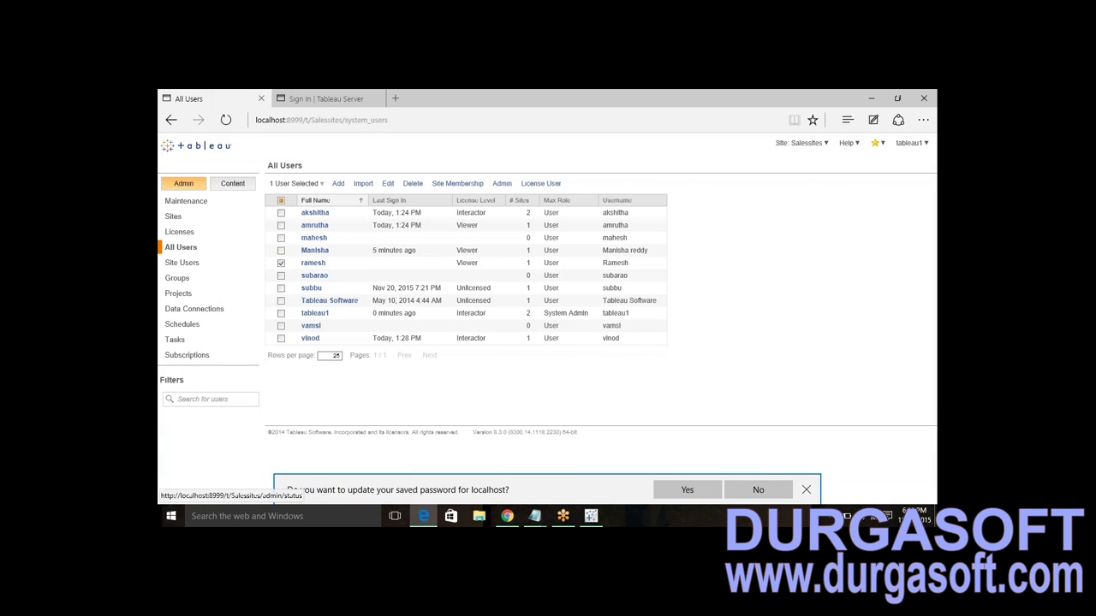
pyautogui.click(187, 195)
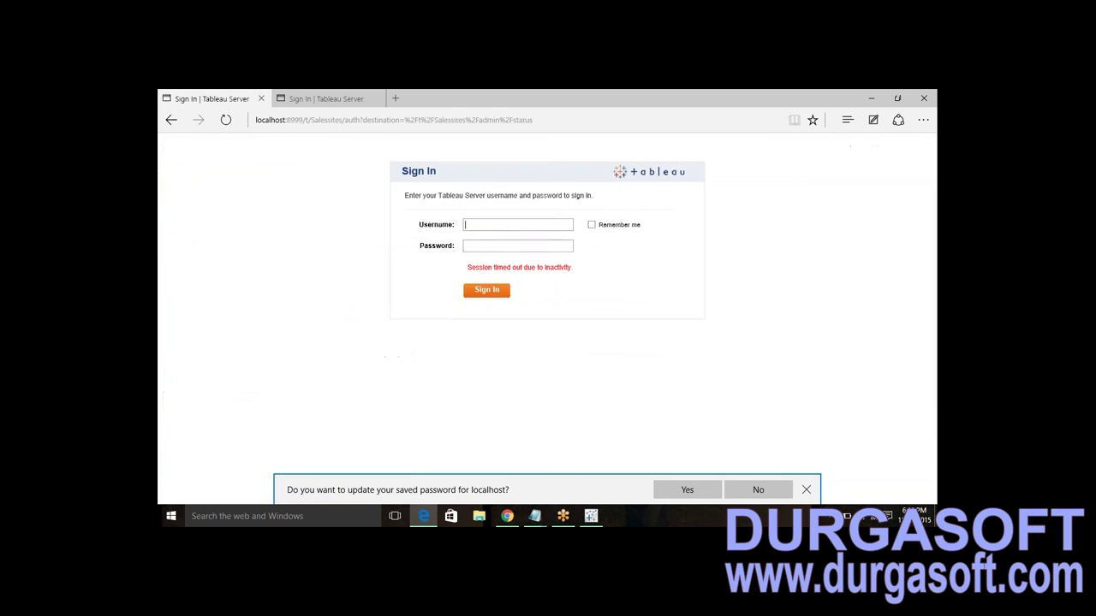
# - Try signing in as the administrator with the saved username and the account password
pyautogui.click(520, 224)
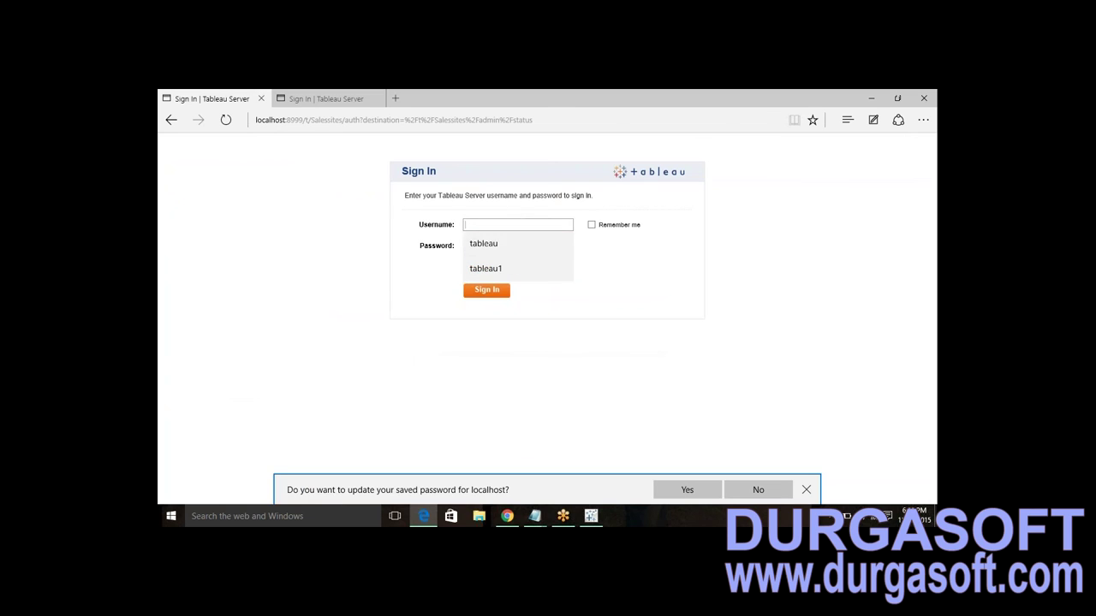
pyautogui.click(476, 268)
pyautogui.doubleClick(477, 225)
pyautogui.press('Tab')
pyautogui.write('••••••••••••••••')
pyautogui.press('Return')
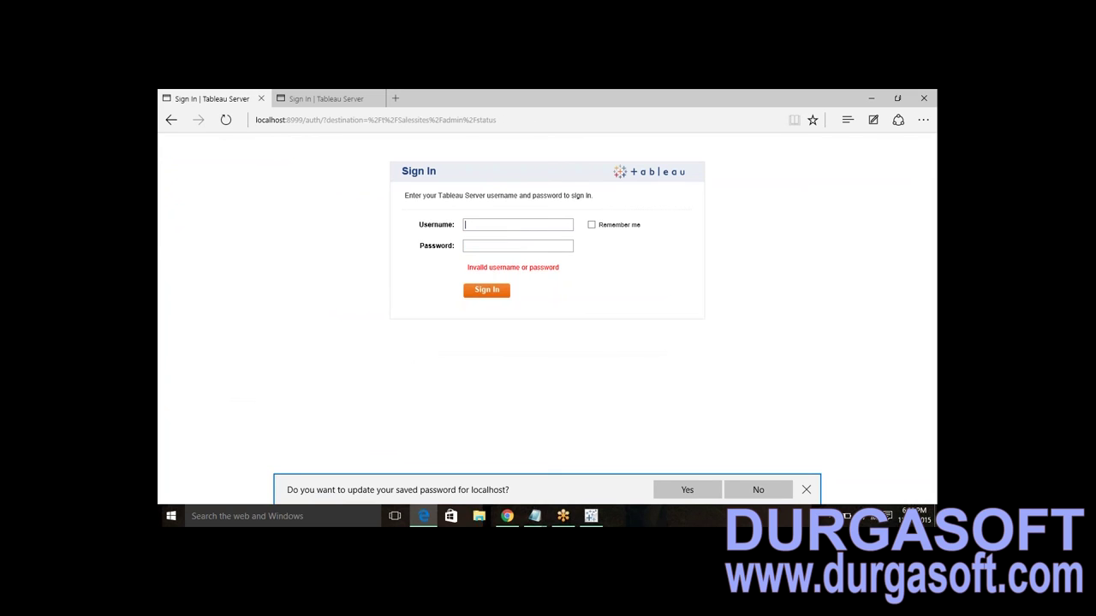
# - Sign in again as the administrator, retyping the password, and reach the Schedules page
pyautogui.click(481, 225)
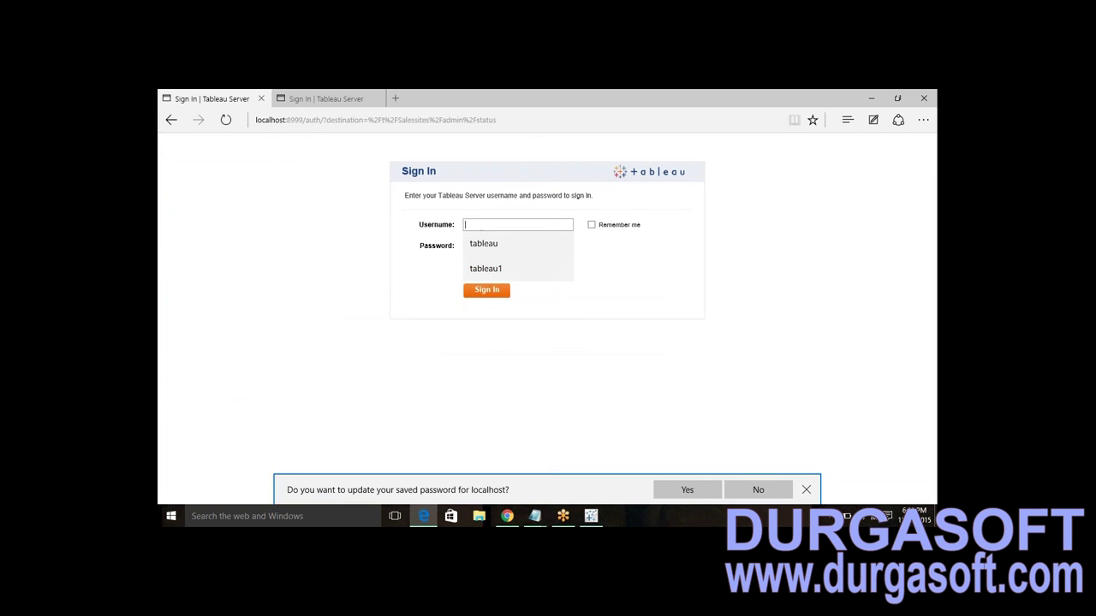
pyautogui.click(478, 269)
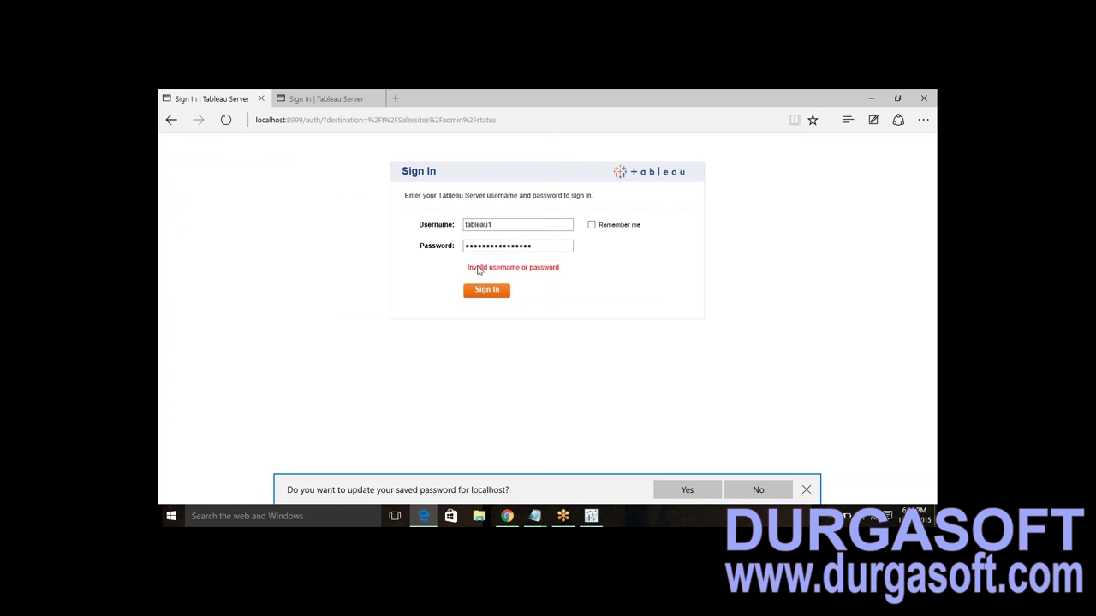
pyautogui.doubleClick(484, 224)
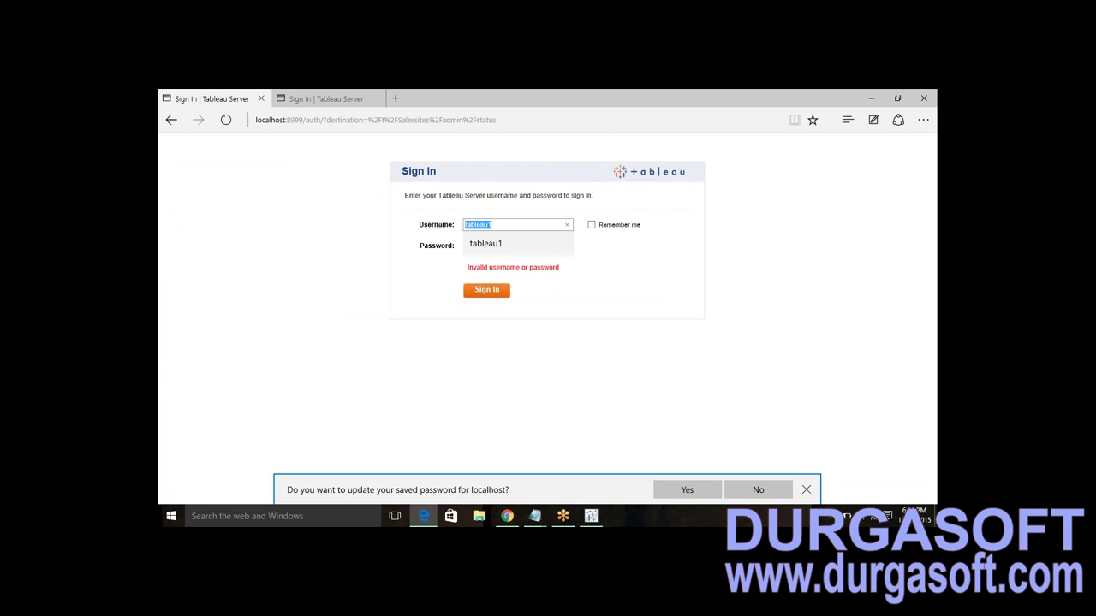
pyautogui.press('Escape')
pyautogui.press('Tab')
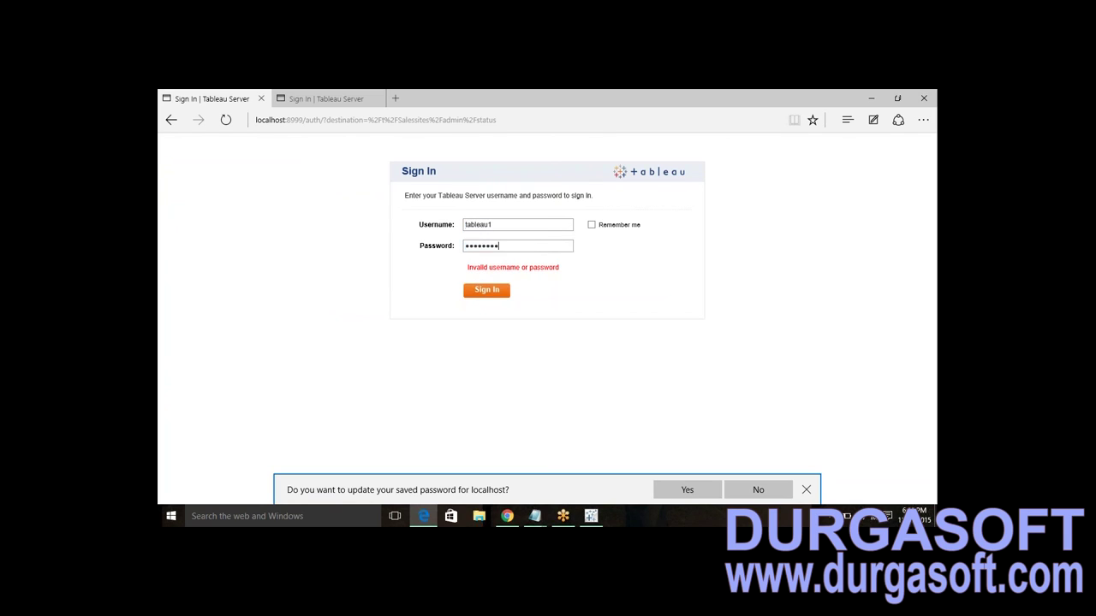
pyautogui.press('Return')
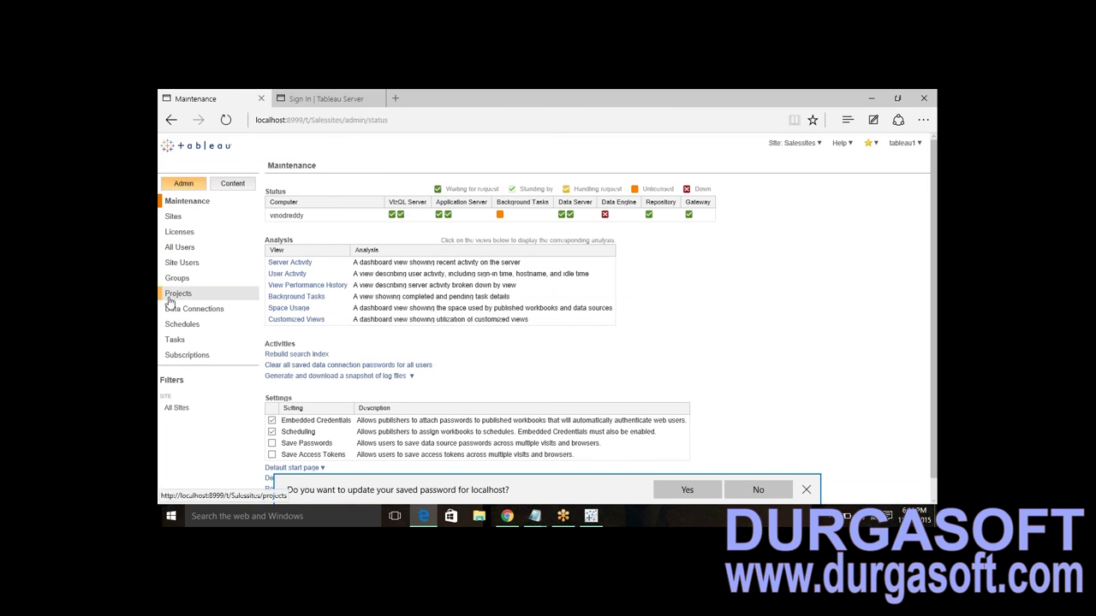
pyautogui.click(174, 327)
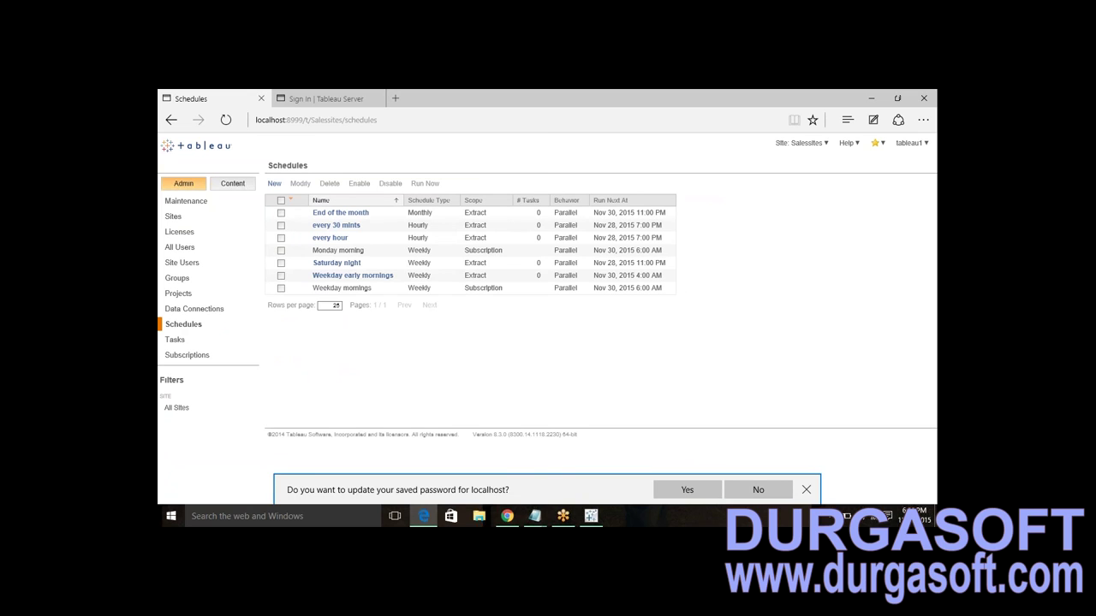
# - Start creating a new schedule from the list of seven existing schedules
pyautogui.click(274, 183)
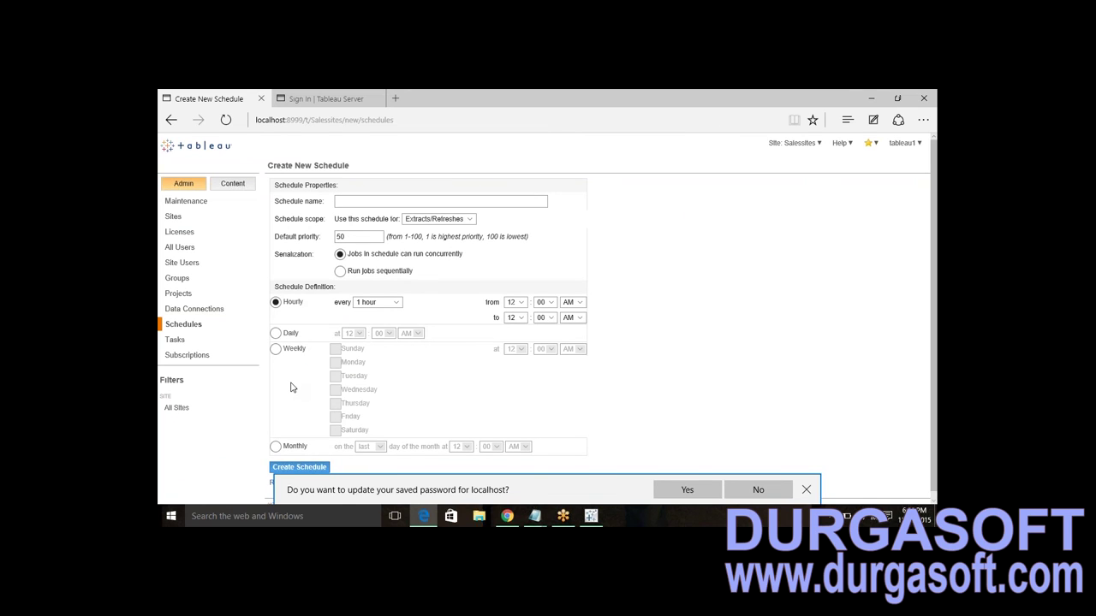
# - Create an hourly extract schedule named 'every 30mins' starting at 12:30 AM
pyautogui.click(417, 202)
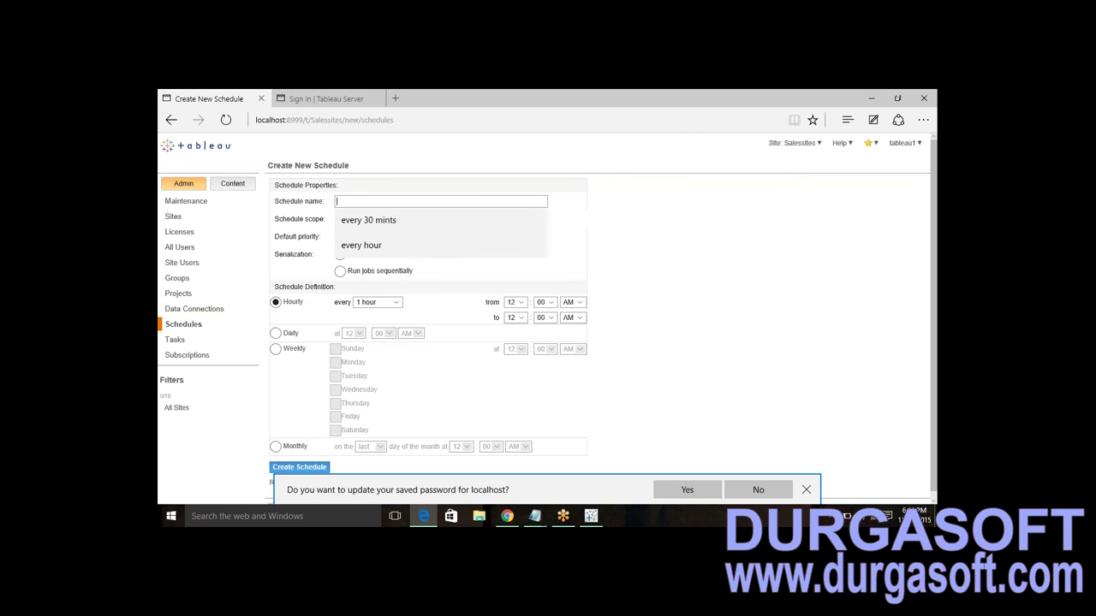
pyautogui.write('every 30mins')
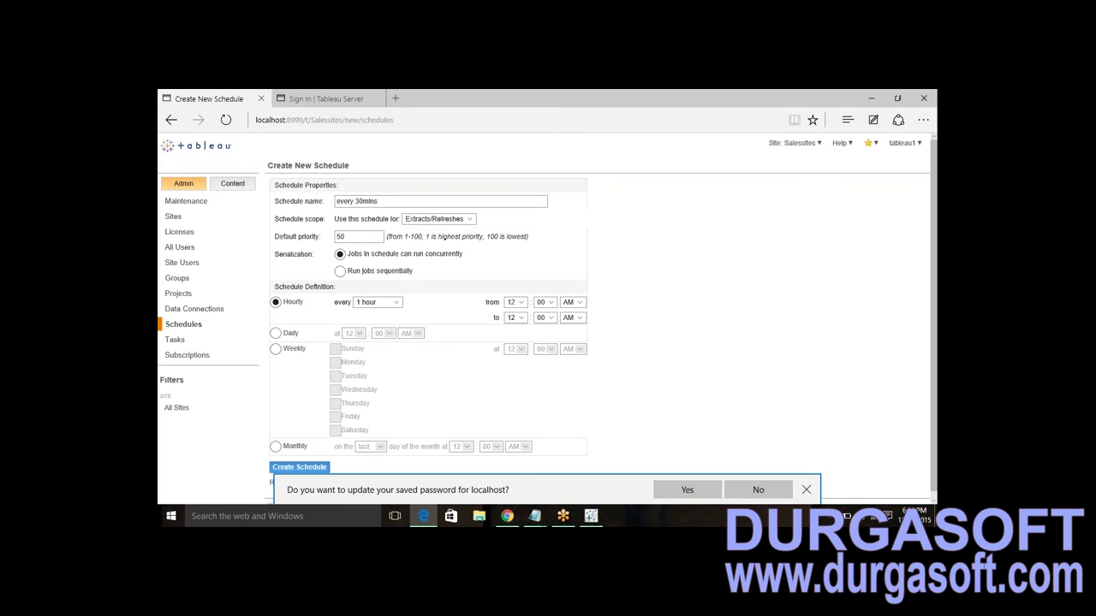
pyautogui.click(553, 304)
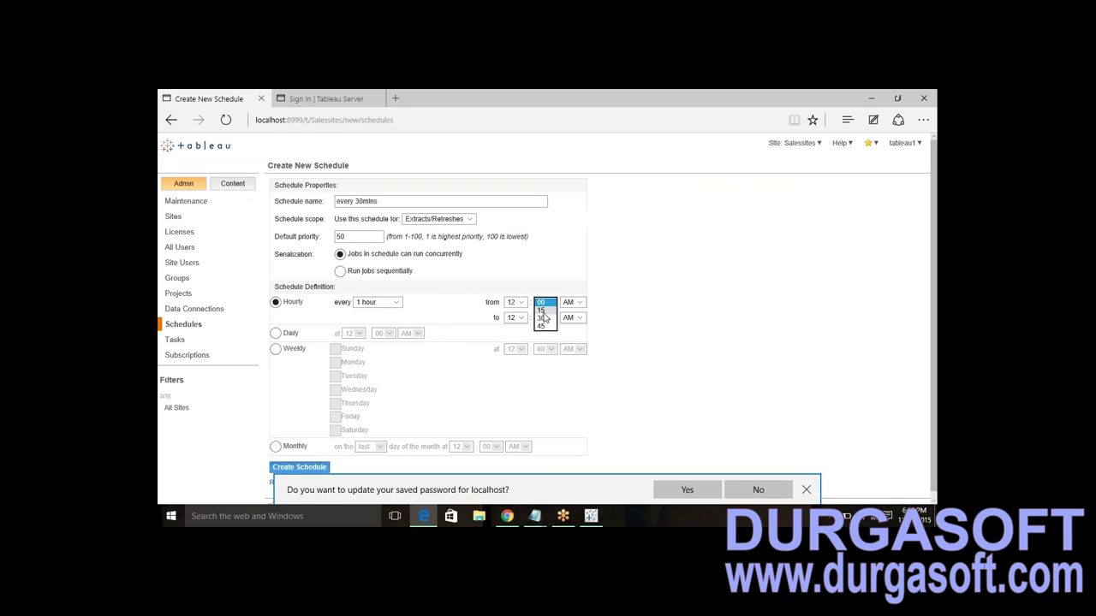
pyautogui.click(542, 317)
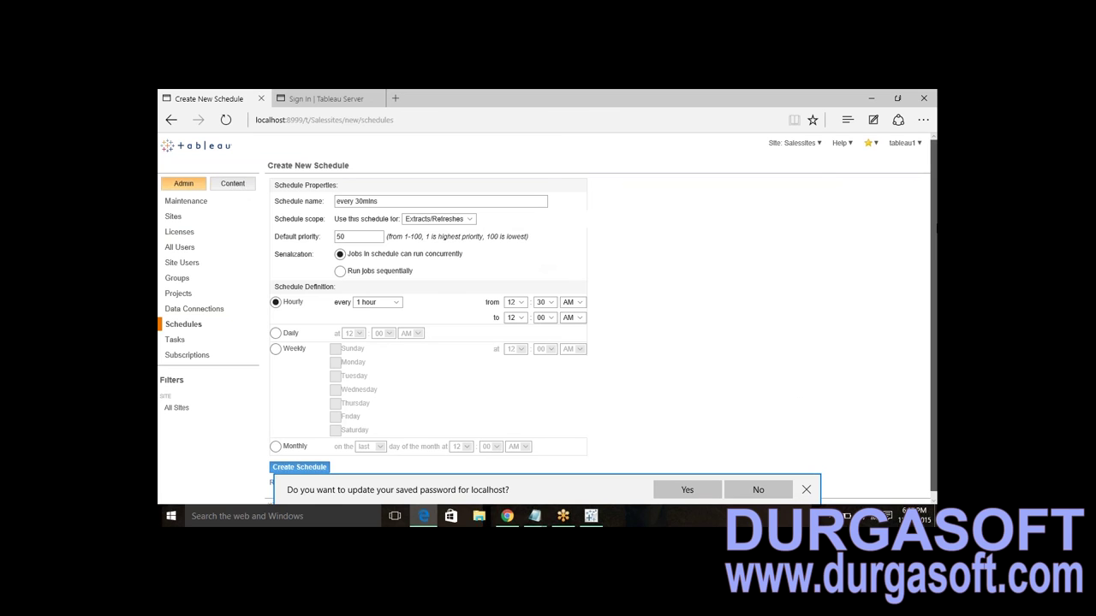
pyautogui.scroll(-1, 599, 317)
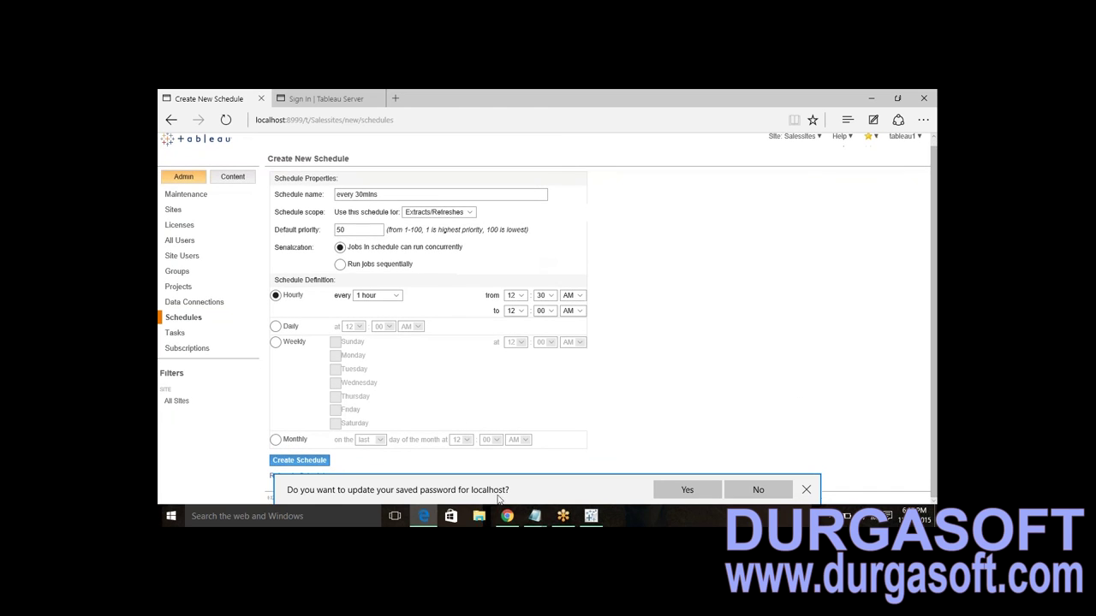
pyautogui.click(302, 461)
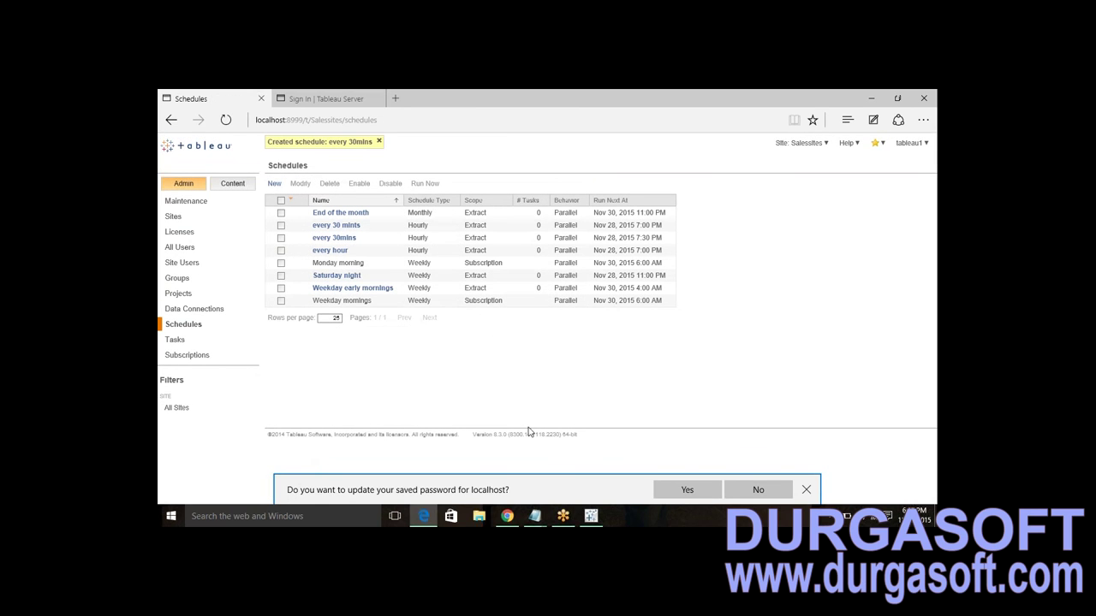
# - Publish the Coffee Chain data source to the Default project with authentication None
pyautogui.click(591, 516)
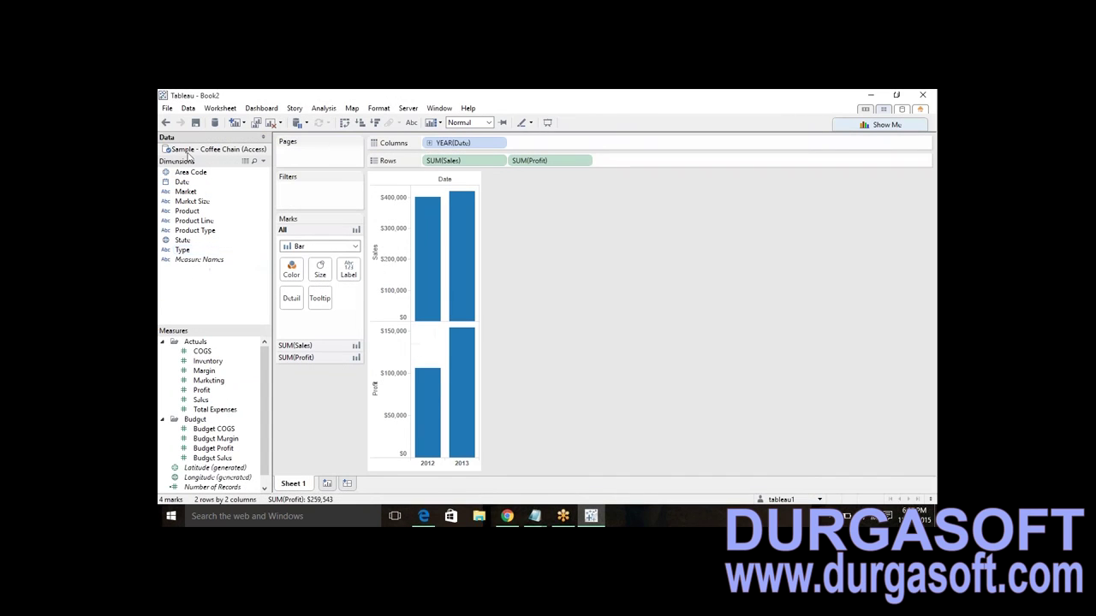
pyautogui.rightClick(203, 152)
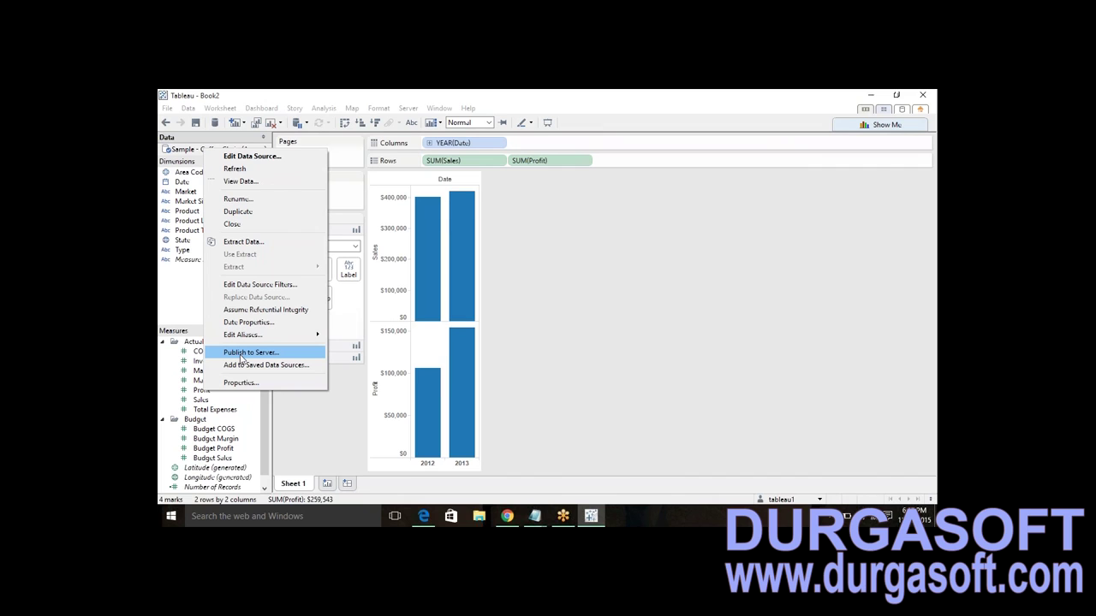
pyautogui.click(243, 354)
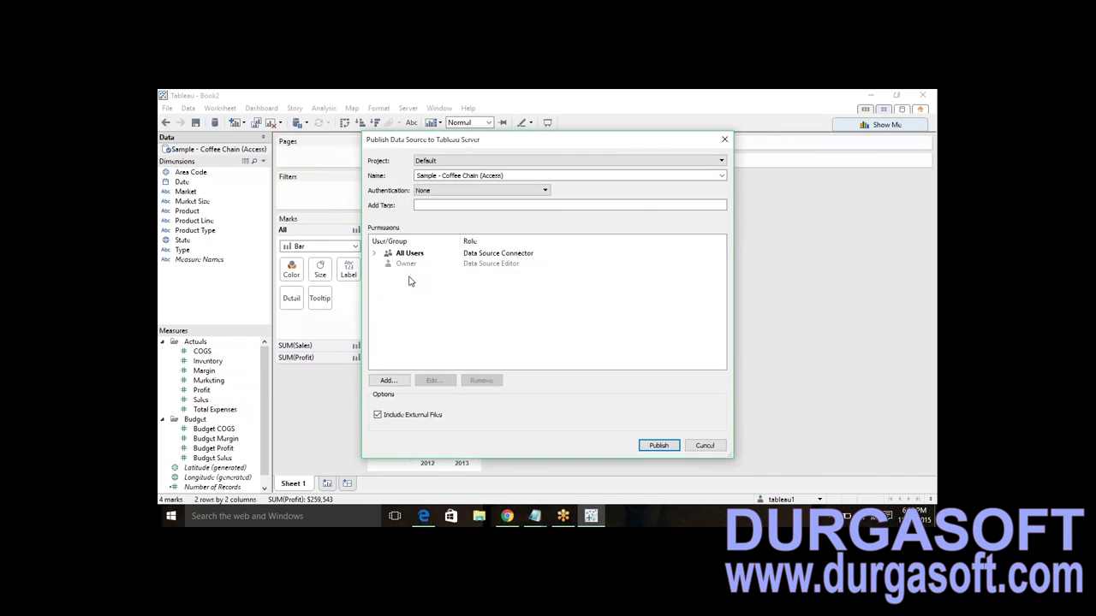
pyautogui.click(539, 191)
pyautogui.click(526, 192)
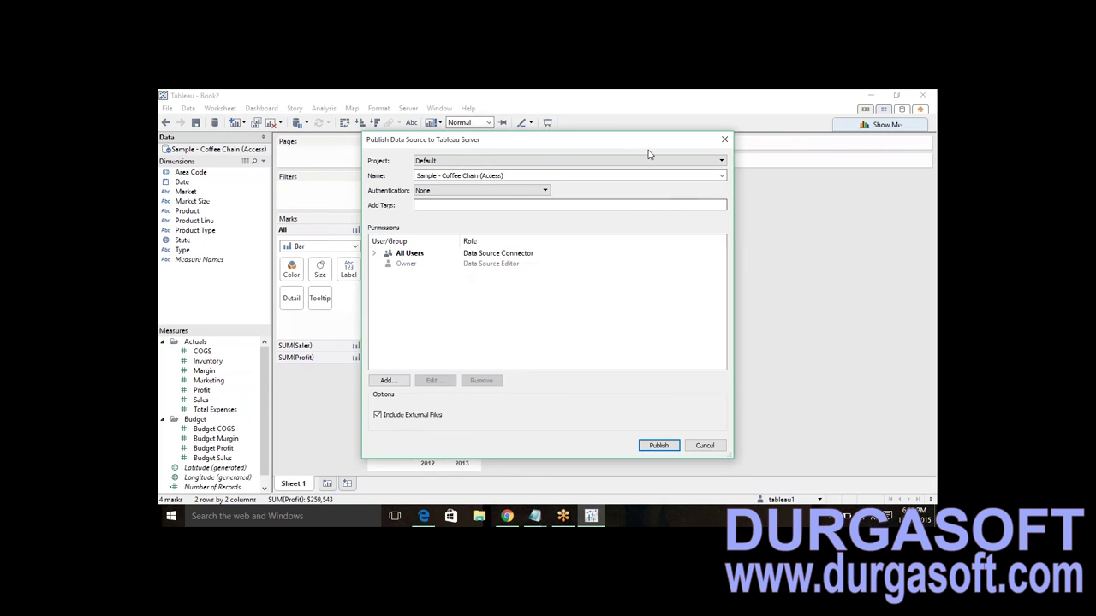
pyautogui.click(657, 445)
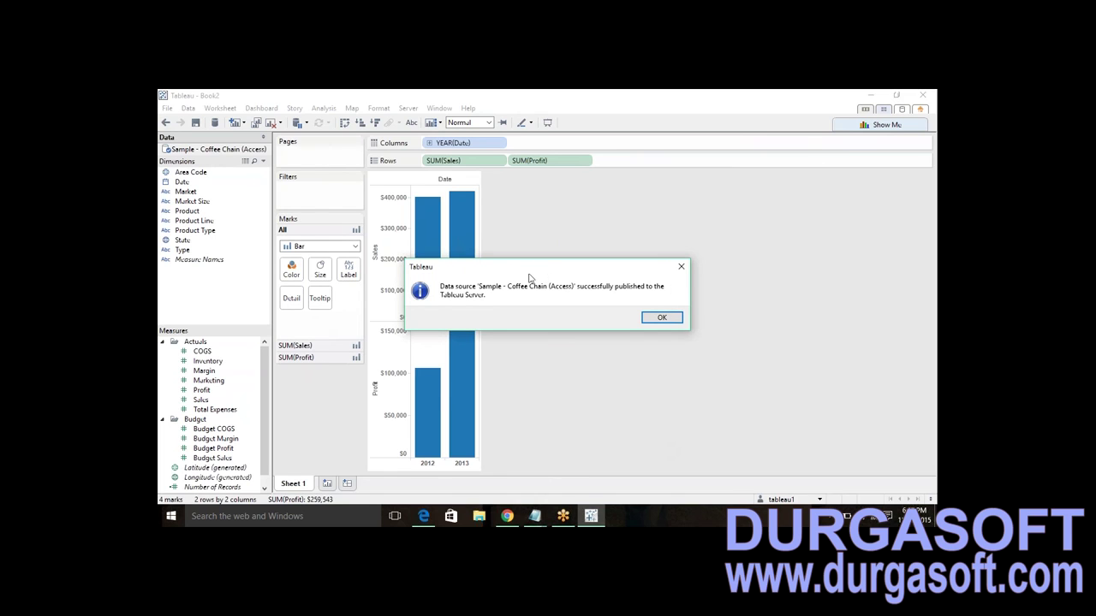
pyautogui.click(682, 269)
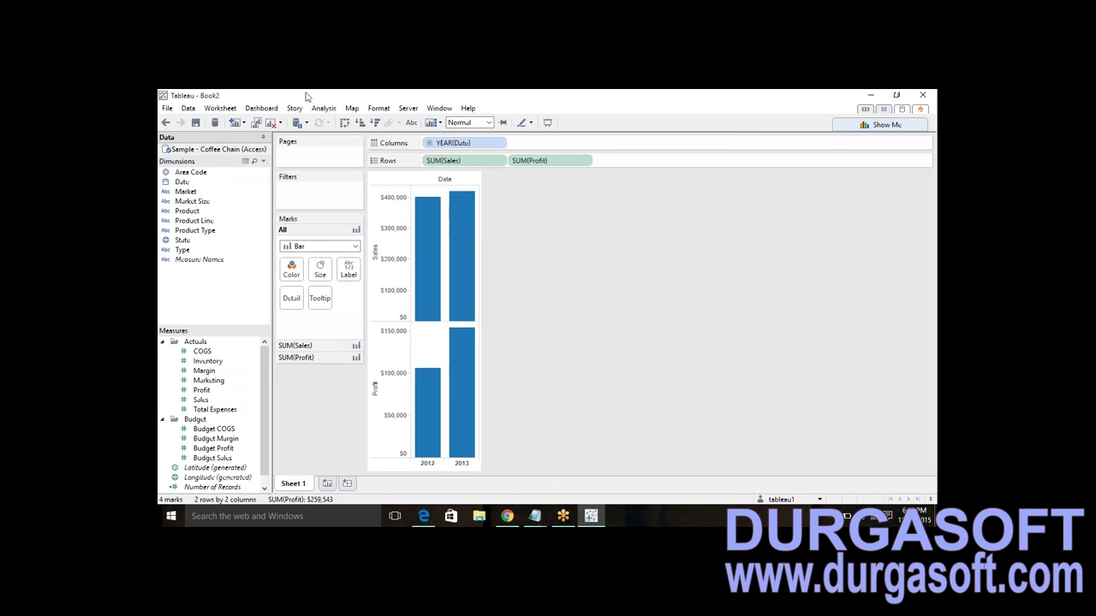
# - Extract all rows of the Coffee Chain data and save the extract file in Datasources
pyautogui.rightClick(205, 152)
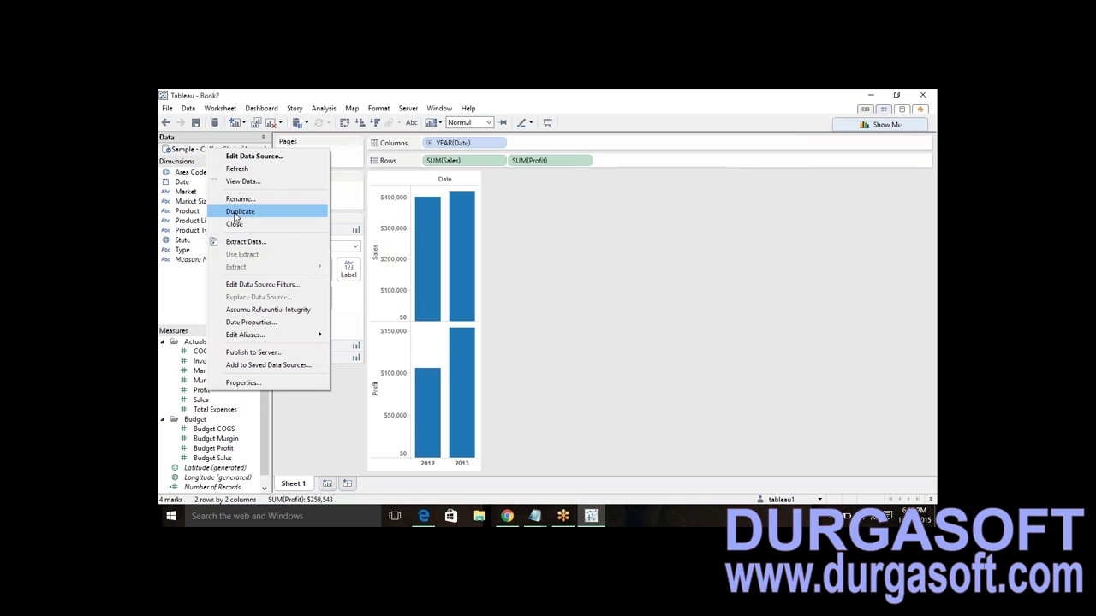
pyautogui.click(235, 245)
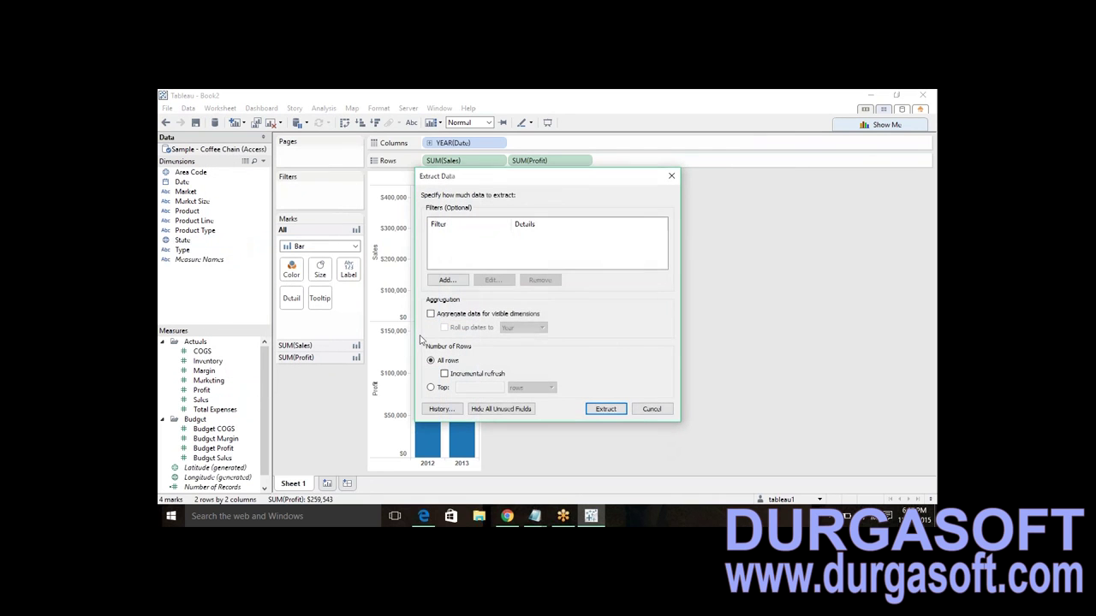
pyautogui.click(605, 409)
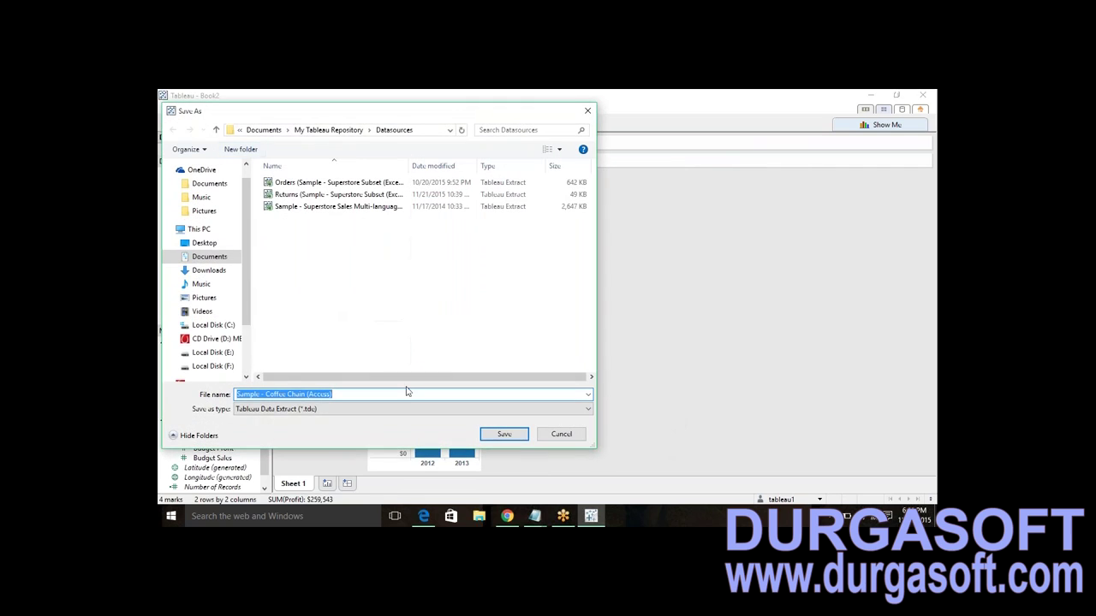
pyautogui.click(465, 397)
pyautogui.write('wur')
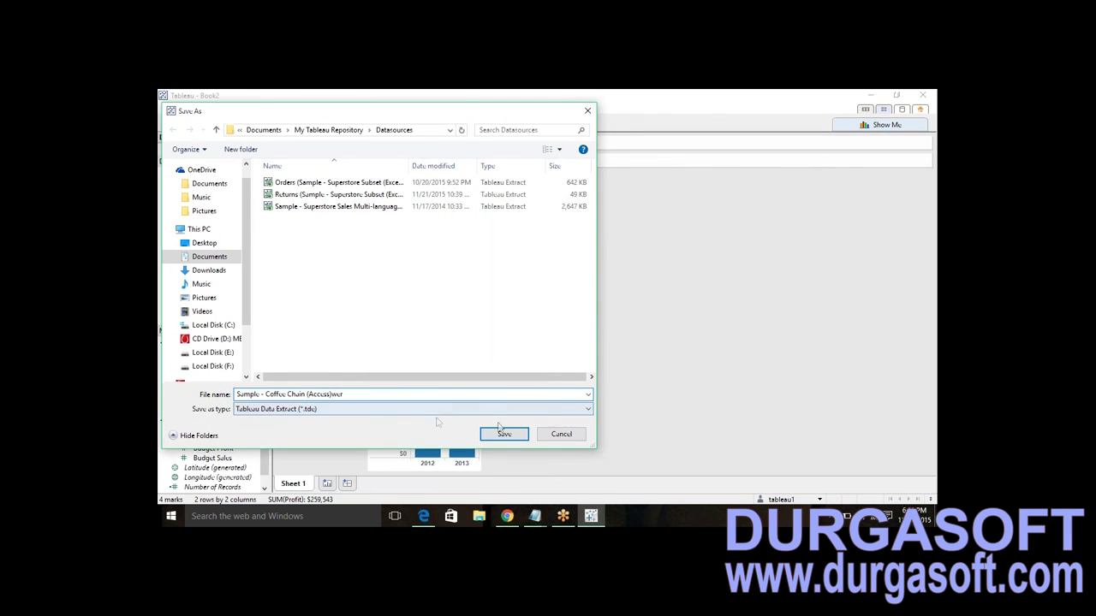
pyautogui.click(504, 433)
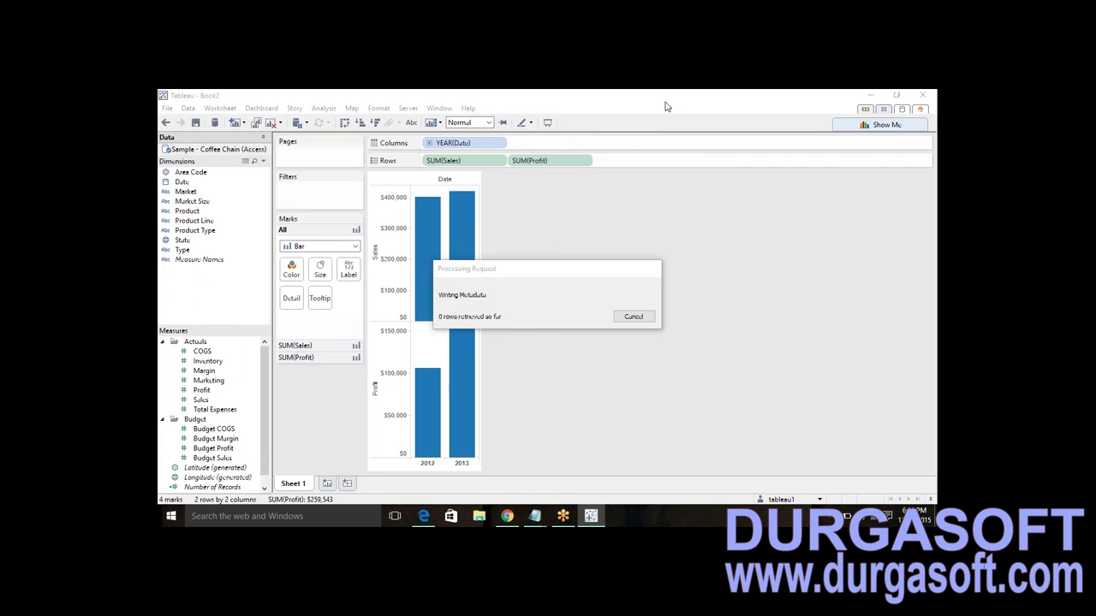
pyautogui.rightClick(217, 154)
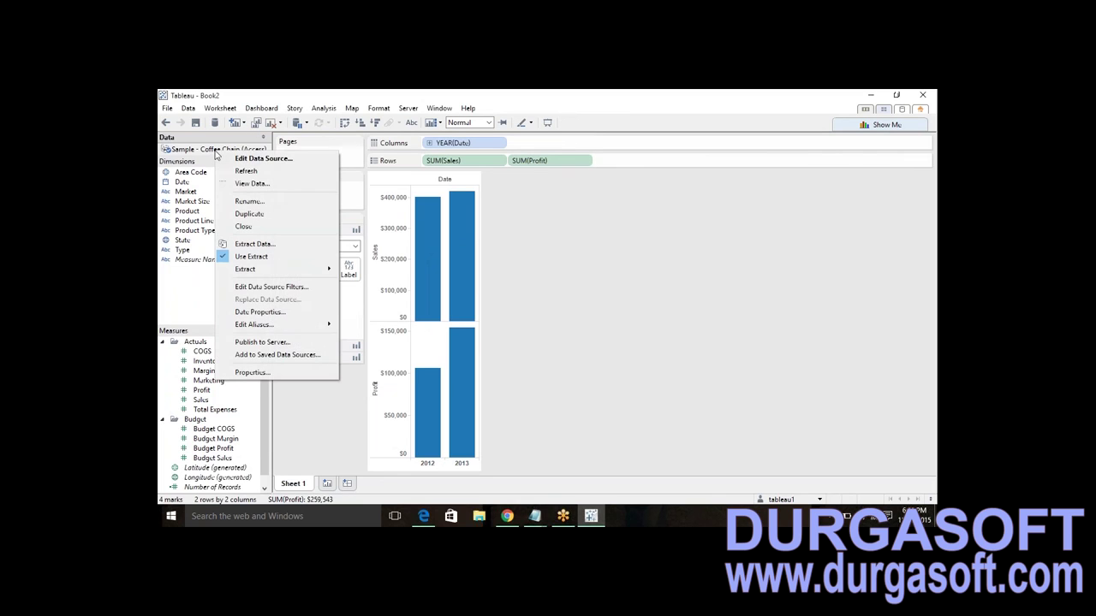
pyautogui.click(257, 343)
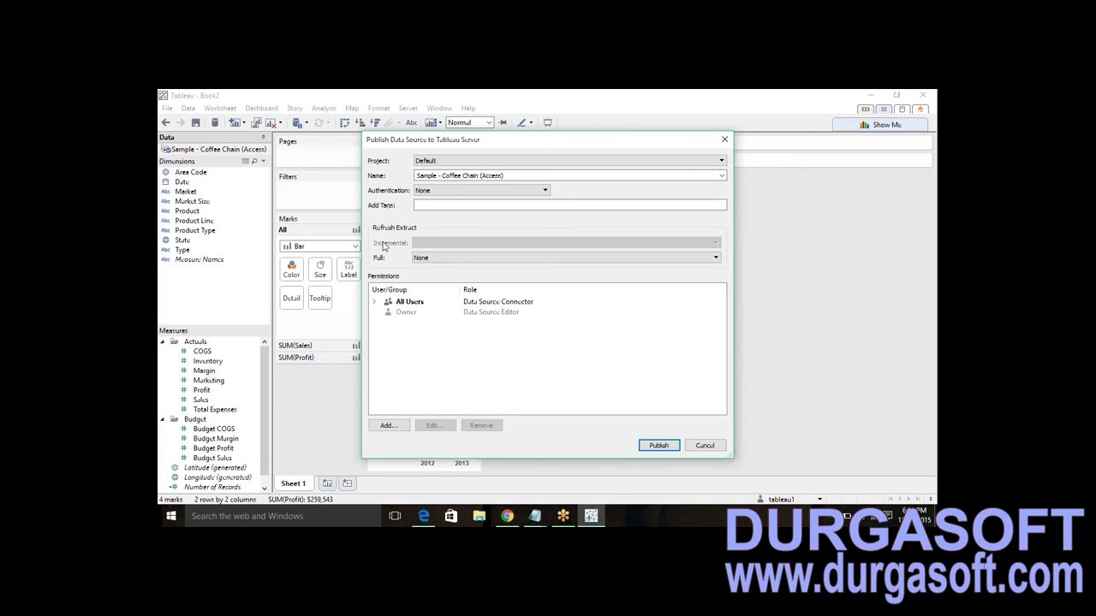
pyautogui.click(432, 260)
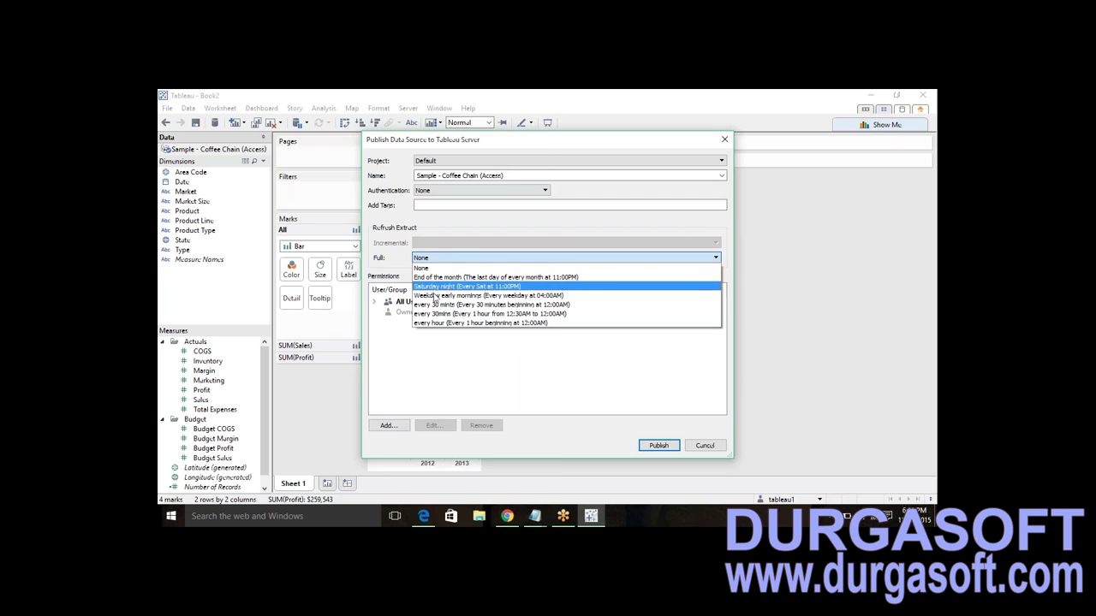
pyautogui.click(434, 314)
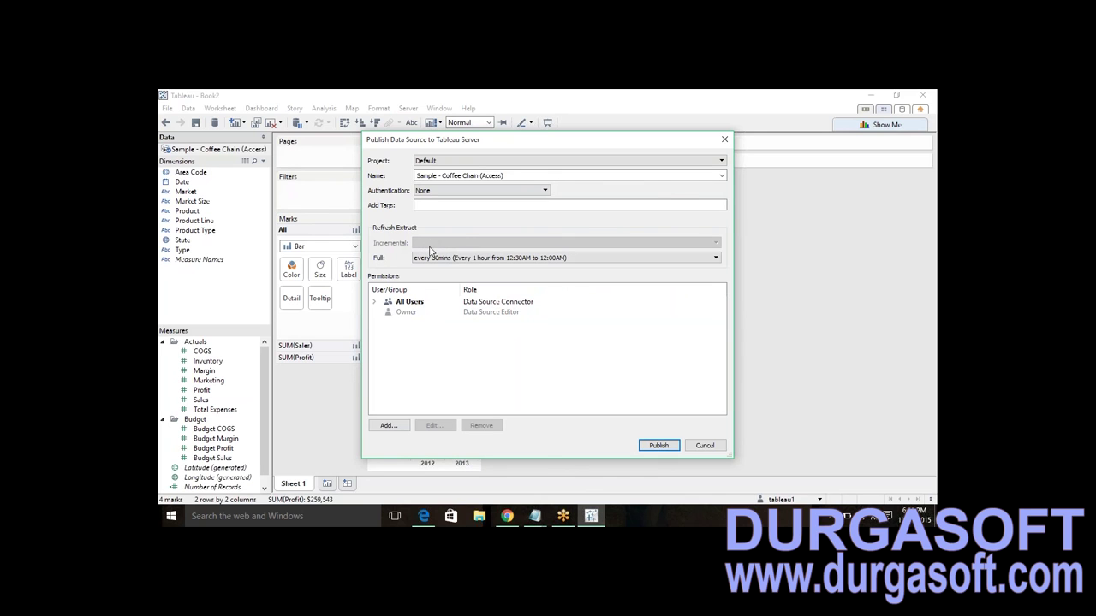
pyautogui.click(724, 139)
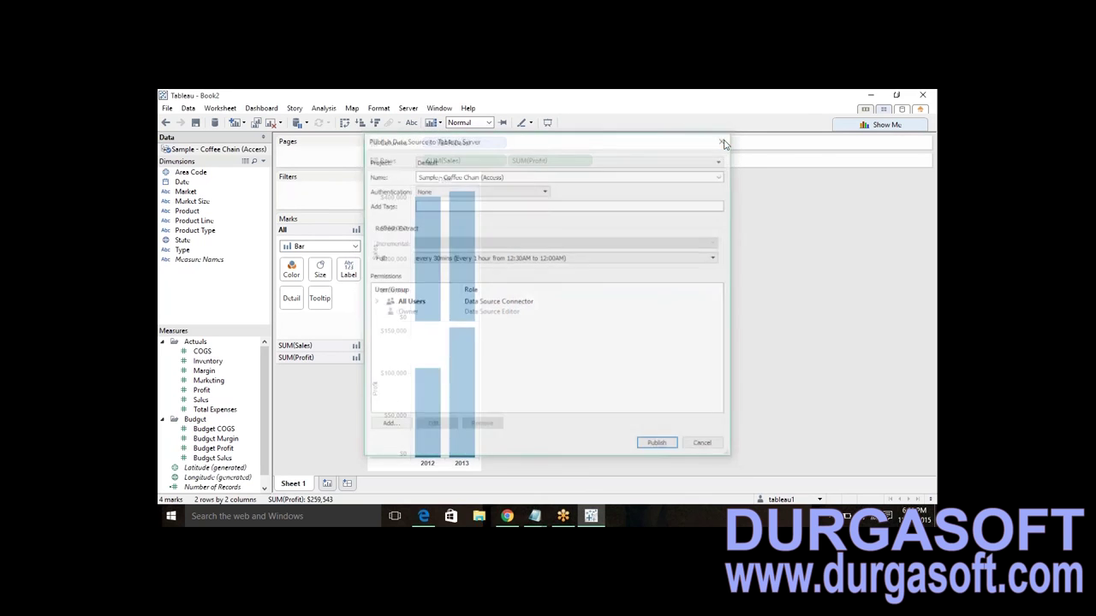
# - Rebuild the Coffee Chain extract with incremental refresh identifying new rows by the Date column
pyautogui.rightClick(237, 151)
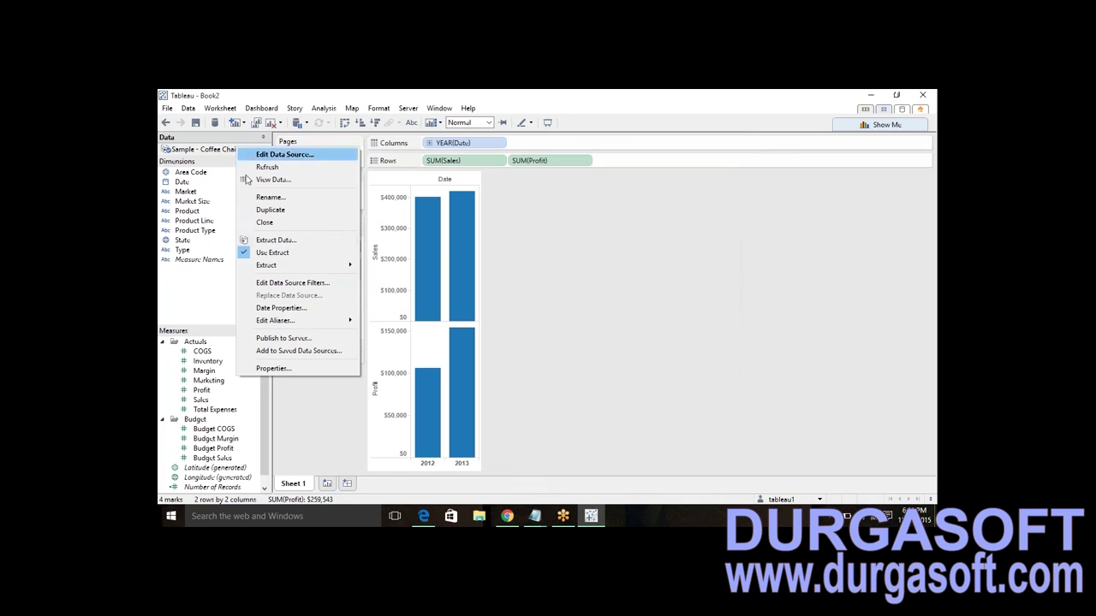
pyautogui.click(305, 241)
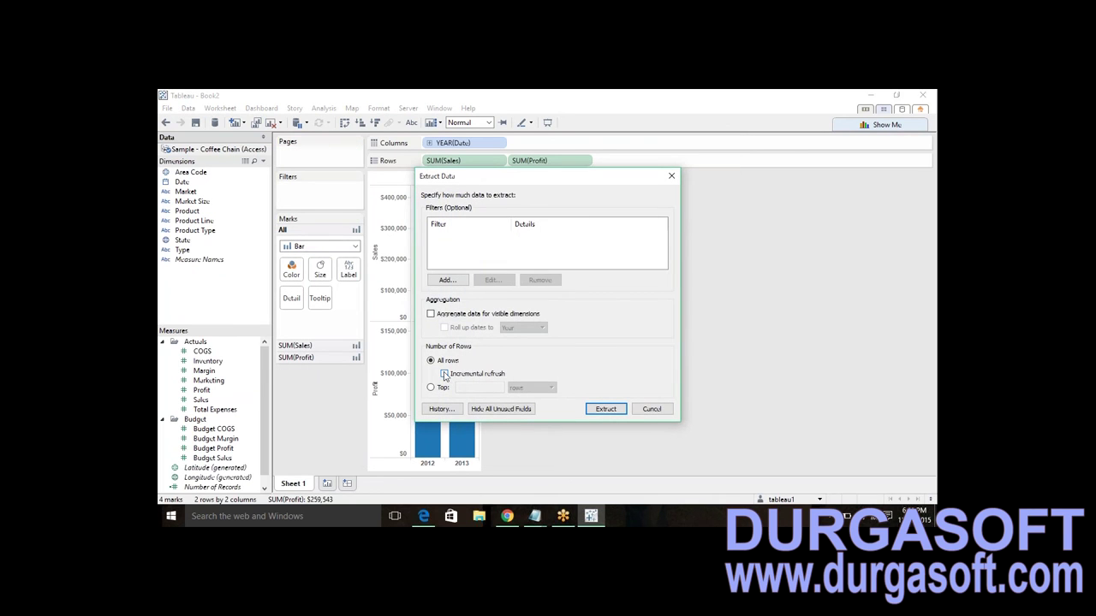
pyautogui.click(444, 374)
pyautogui.click(599, 388)
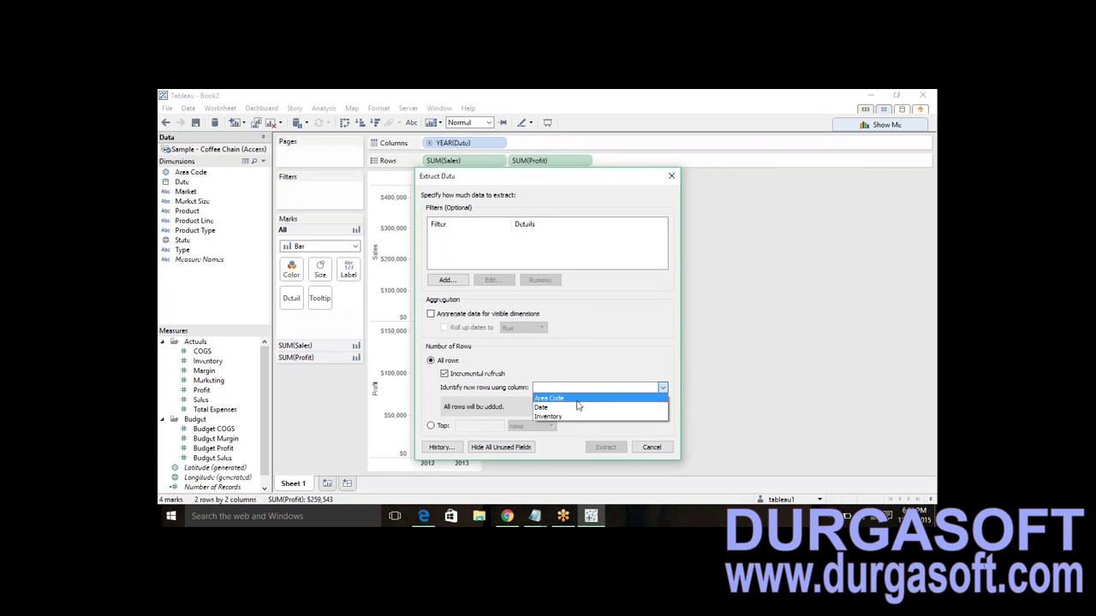
pyautogui.click(565, 416)
pyautogui.click(582, 387)
pyautogui.click(562, 409)
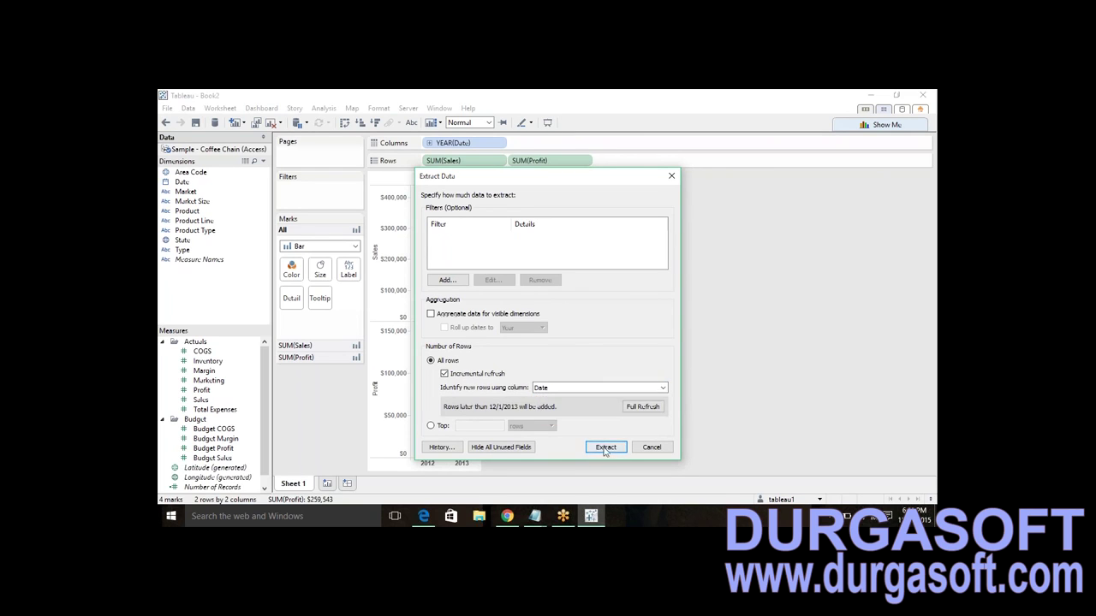
pyautogui.click(605, 449)
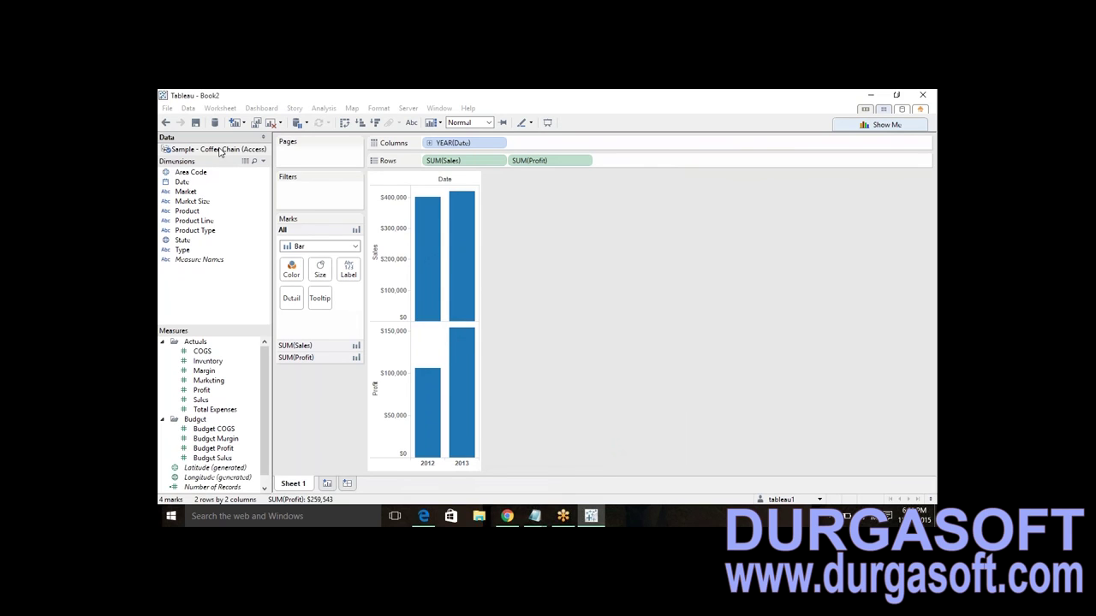
# - Set up publishing the Coffee Chain data source with 'every 30mins' incremental refresh
pyautogui.rightClick(220, 152)
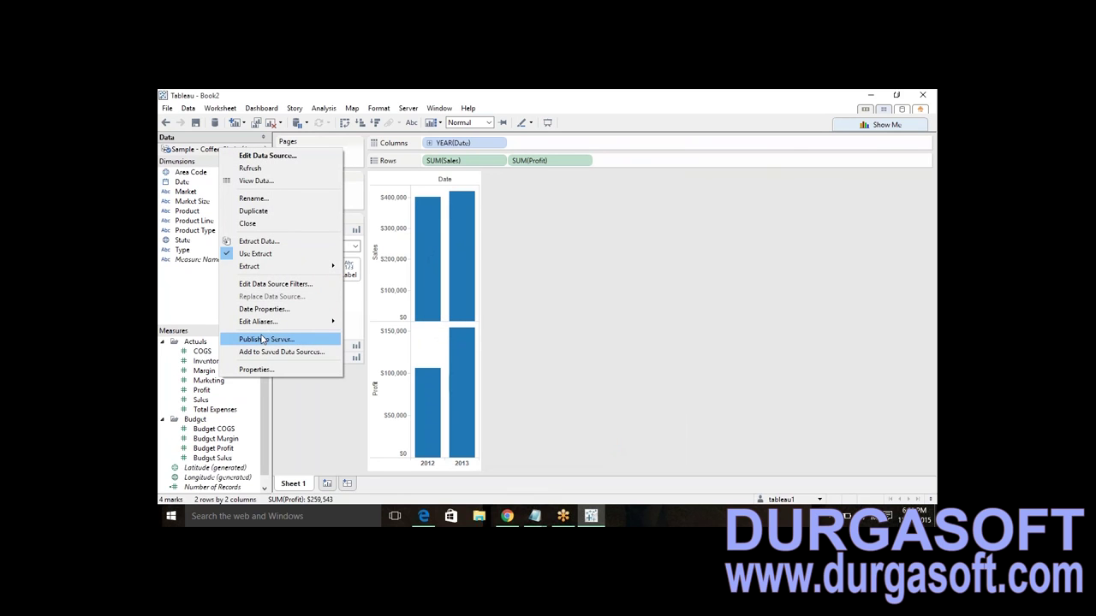
pyautogui.click(263, 340)
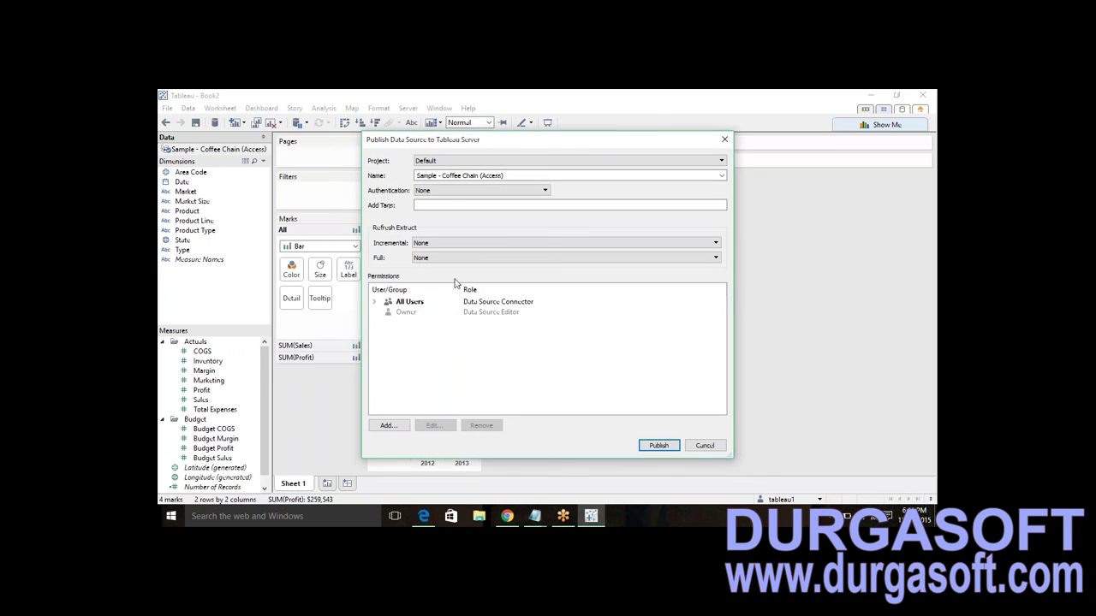
pyautogui.click(440, 245)
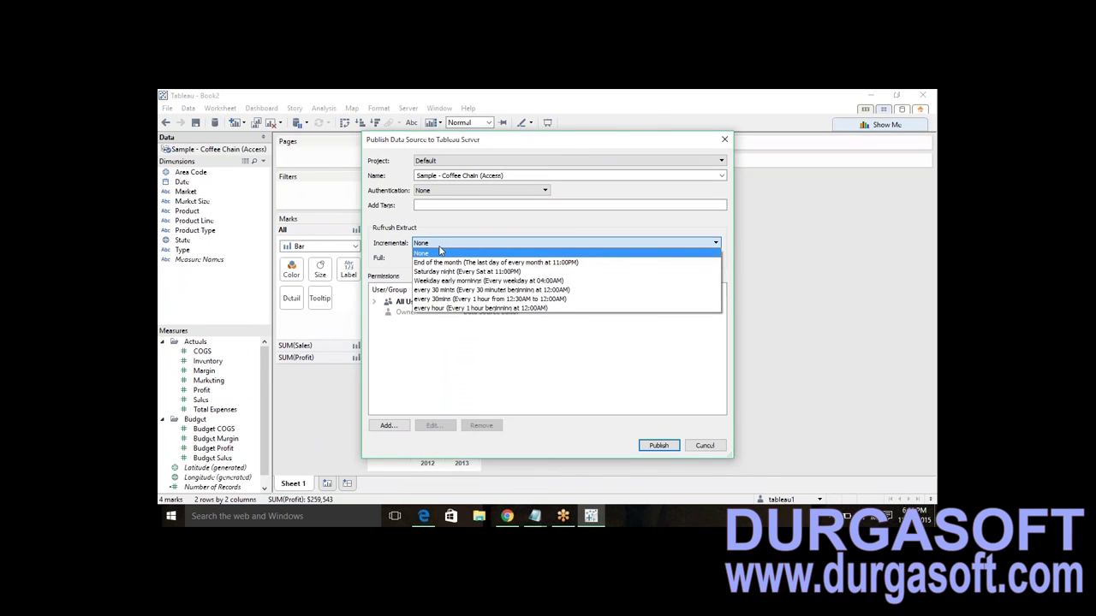
pyautogui.click(455, 300)
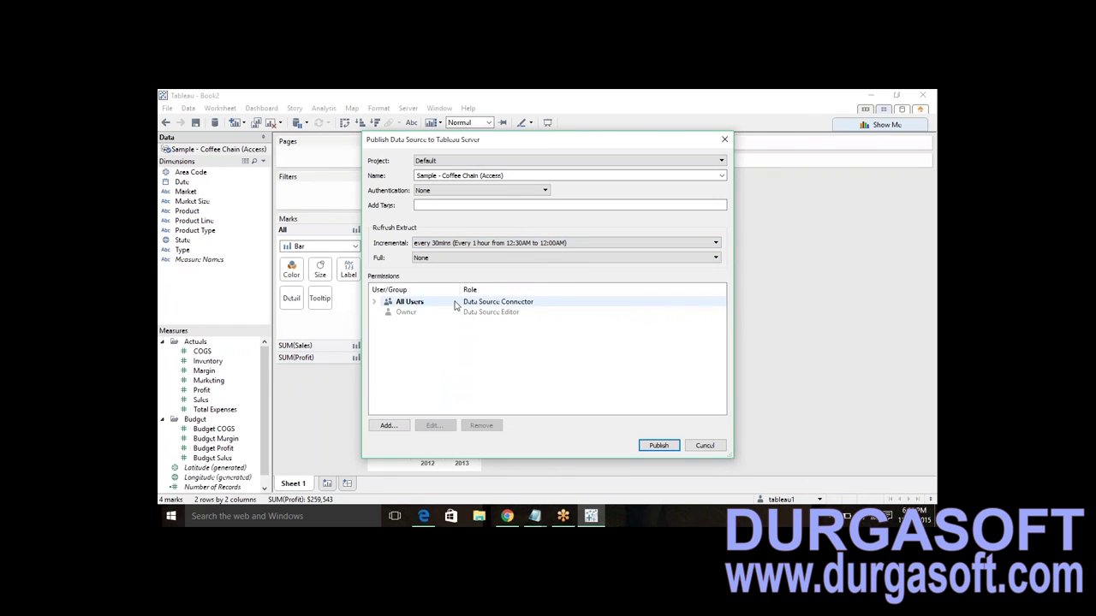
pyautogui.click(519, 258)
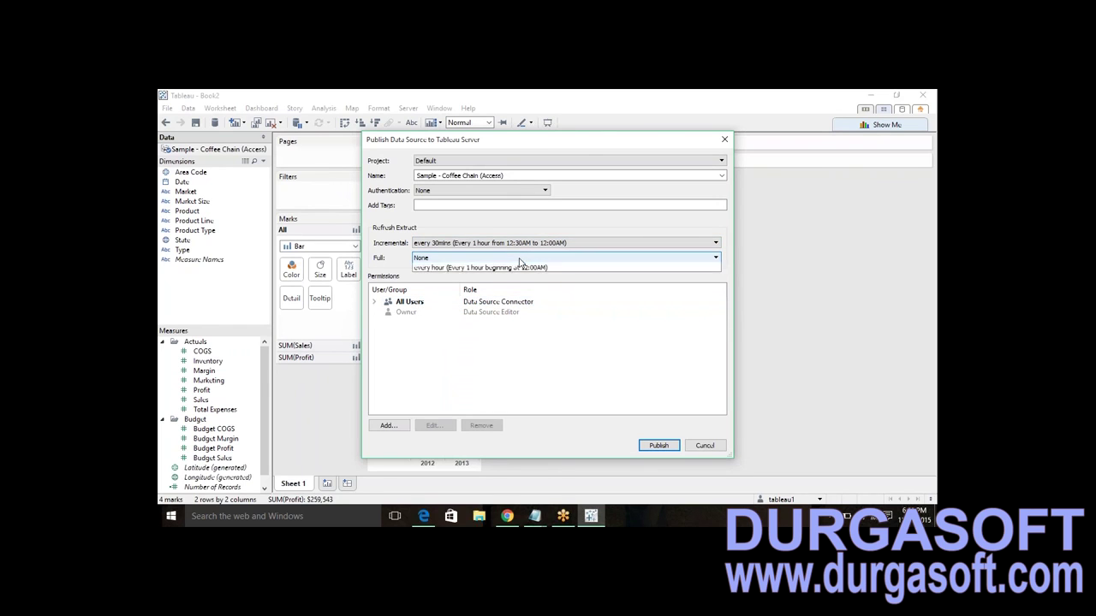
pyautogui.click(495, 279)
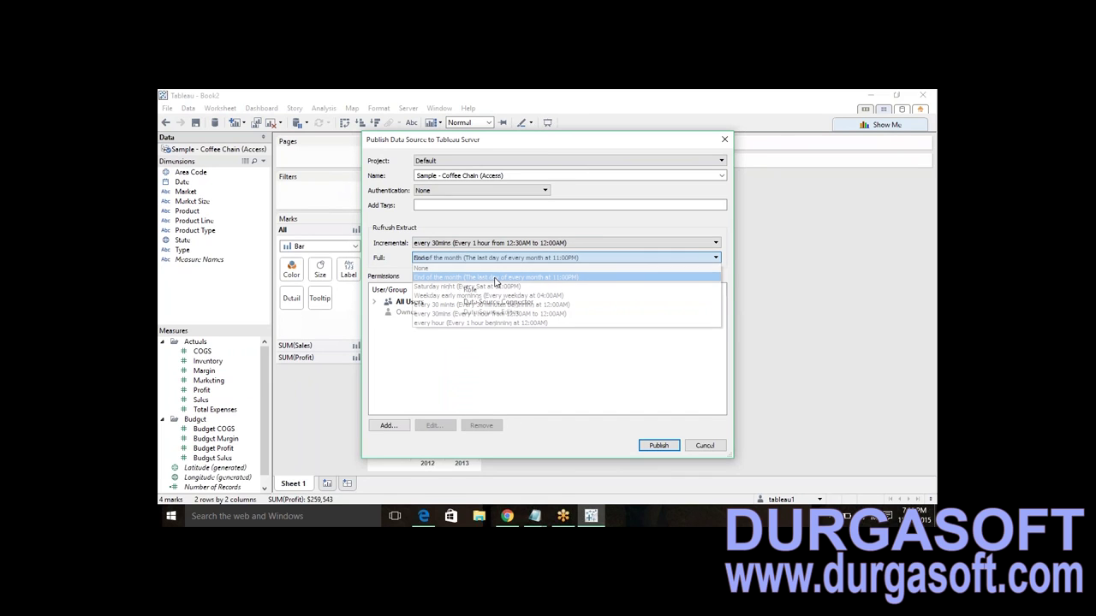
pyautogui.click(655, 445)
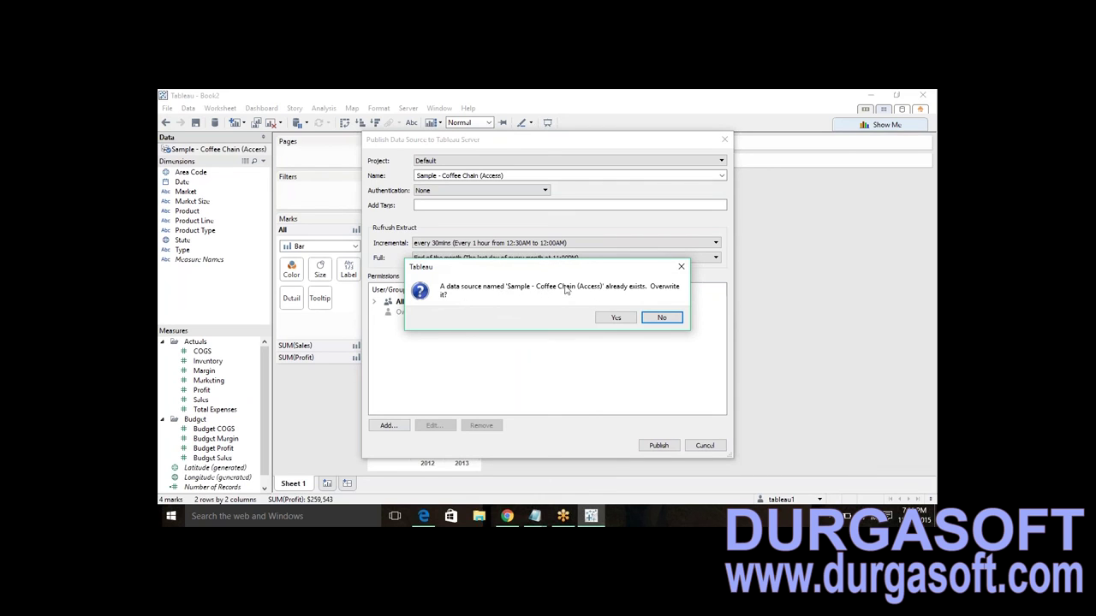
pyautogui.click(682, 265)
# - Set full refresh to None and publish, overwriting the existing Coffee Chain data source
pyautogui.click(685, 258)
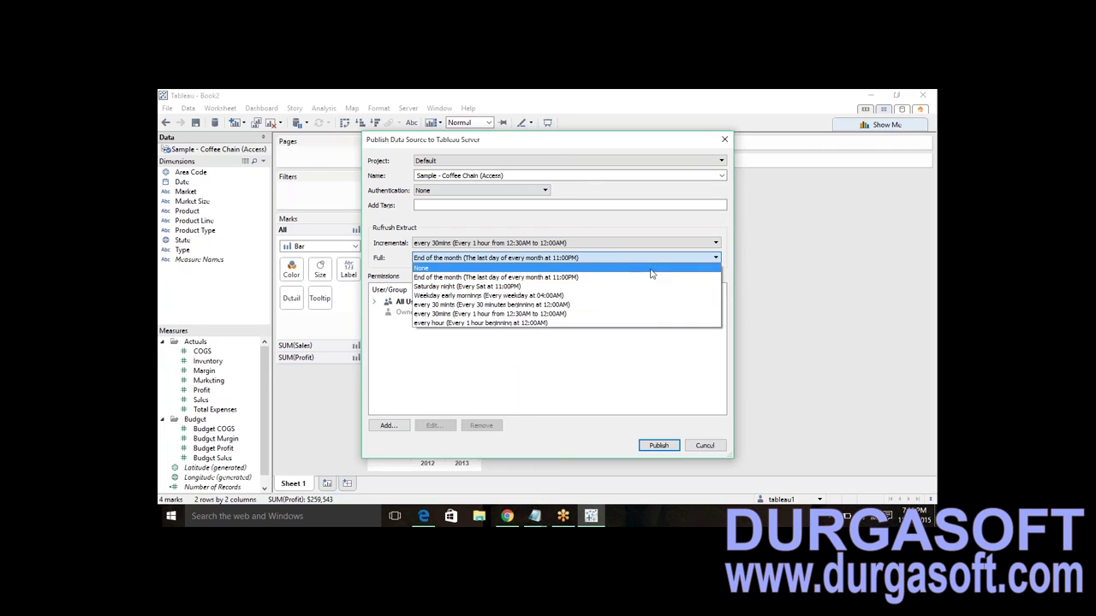
pyautogui.click(650, 269)
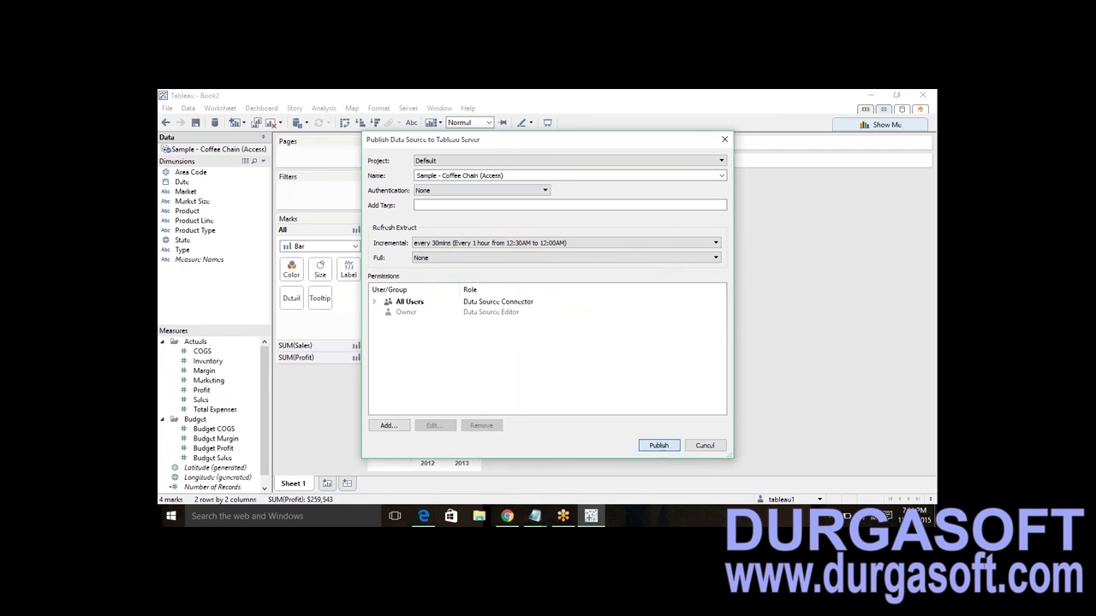
pyautogui.click(659, 445)
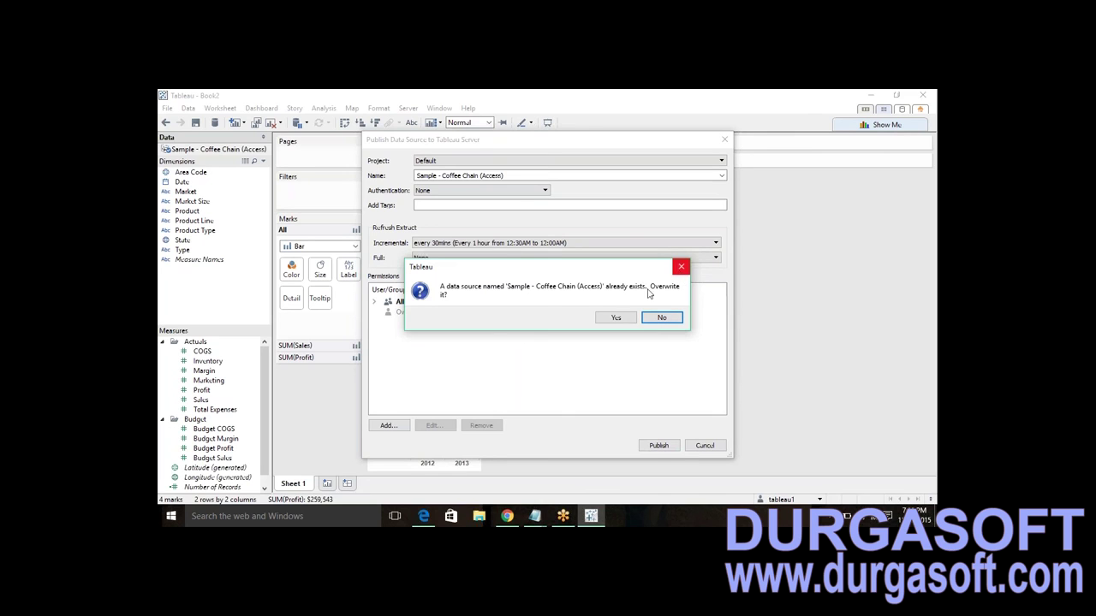
pyautogui.click(616, 317)
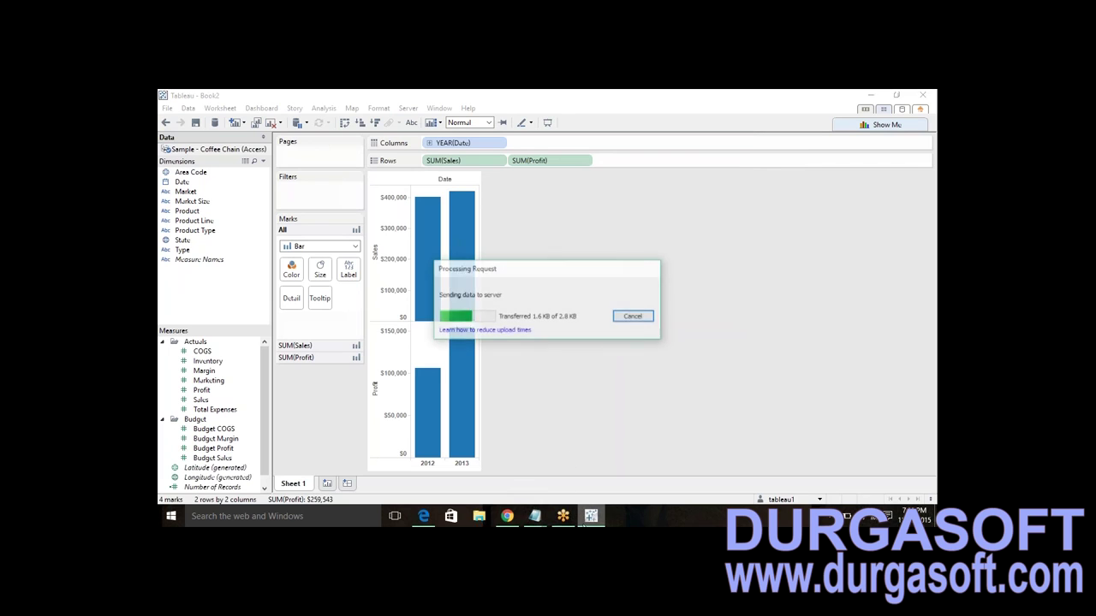
pyautogui.click(422, 516)
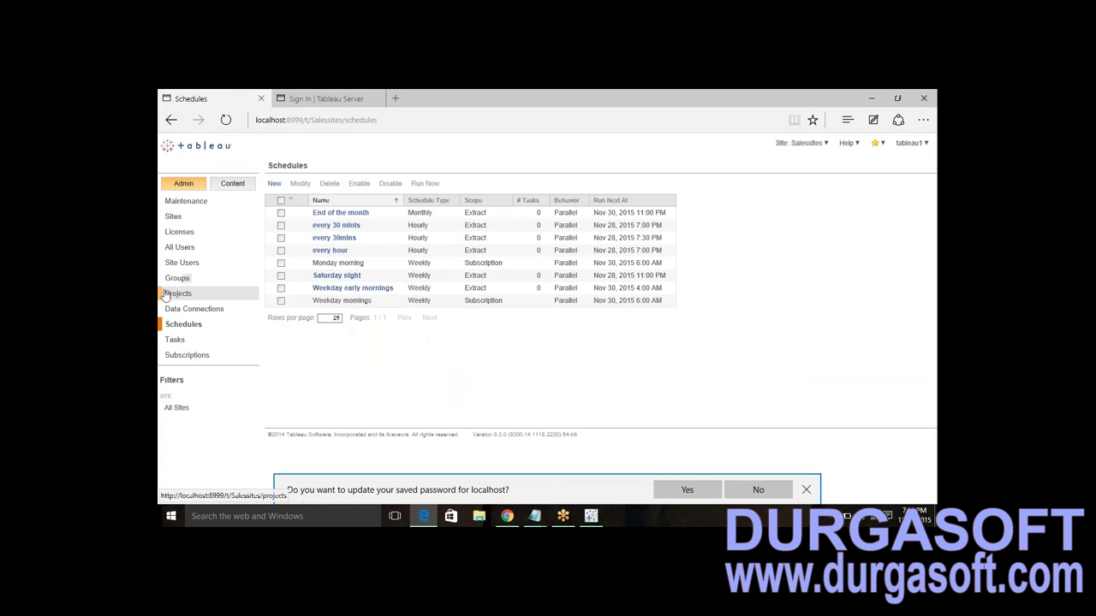
pyautogui.click(198, 315)
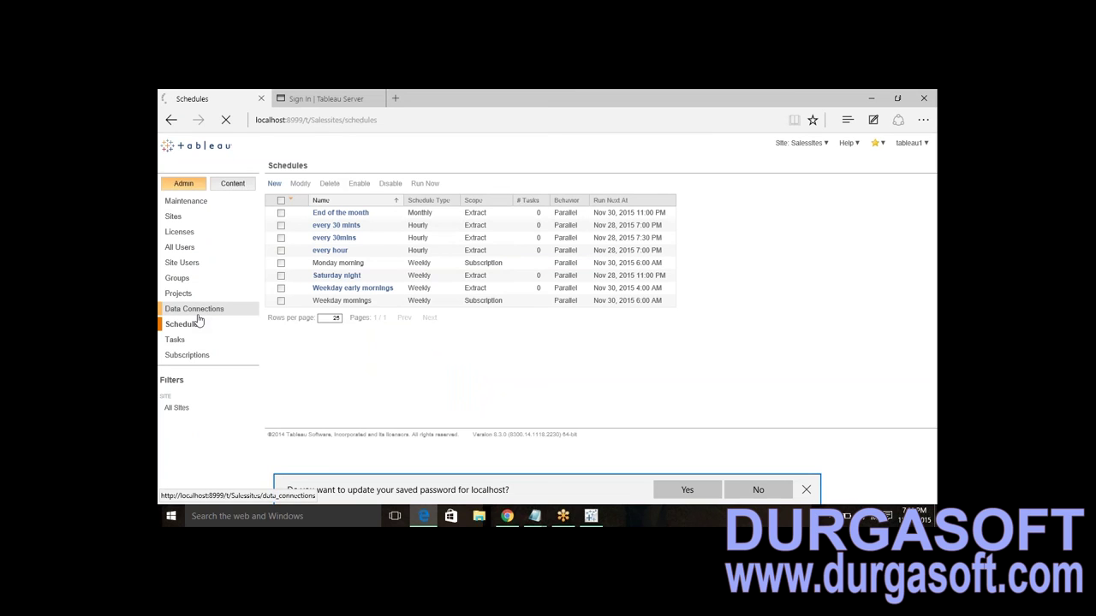